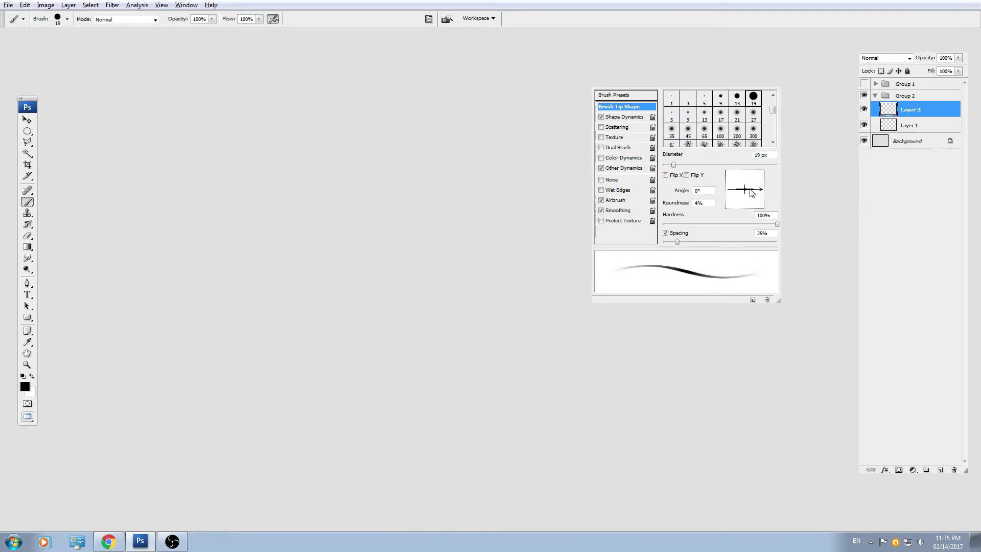
# Close the brush tip settings and try the flat, tilted brush with a test stroke on the canvas.
pyautogui.press('F5')
pyautogui.moveTo(375, 185); pyautogui.dragTo(416, 241)
pyautogui.hotkey('ctrl', 'z')
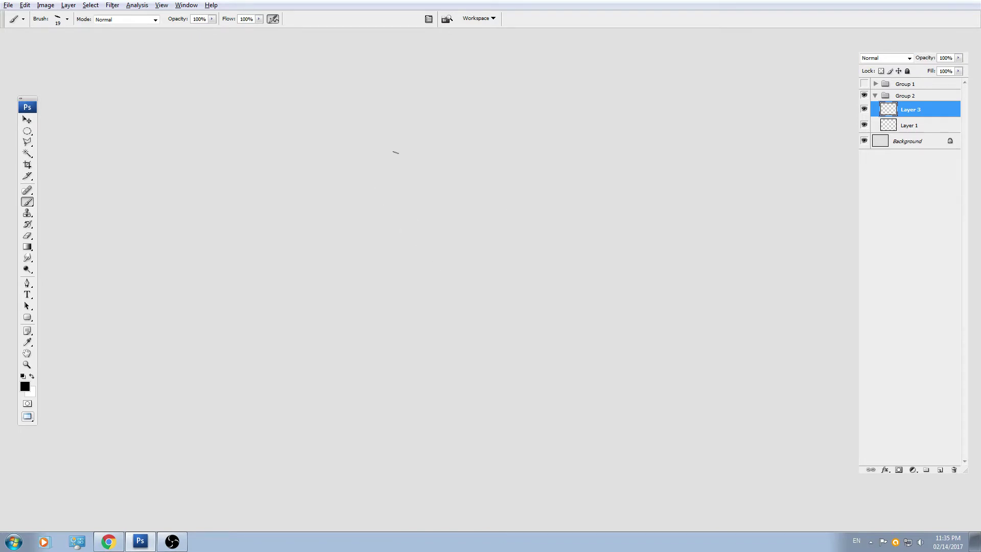
# Sketch a large rough circle for the skull with the brush at size 15.
pyautogui.hotkey('ctrl', '-')
pyautogui.hotkey('ctrl', '-')
pyautogui.hotkey('ctrl', '-')
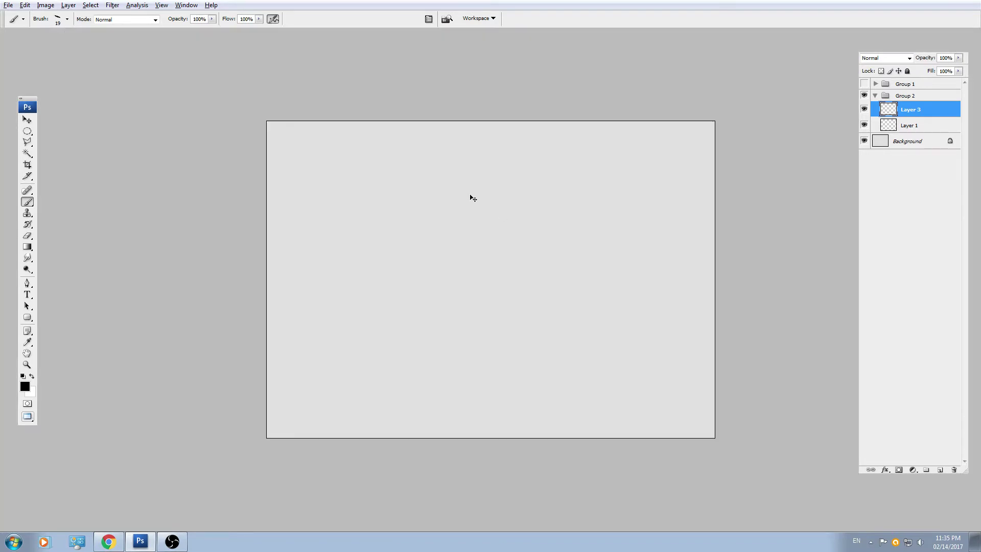
pyautogui.hotkey('ctrl', '+')
pyautogui.hotkey('ctrl', '+')
pyautogui.hotkey('ctrl', '+')
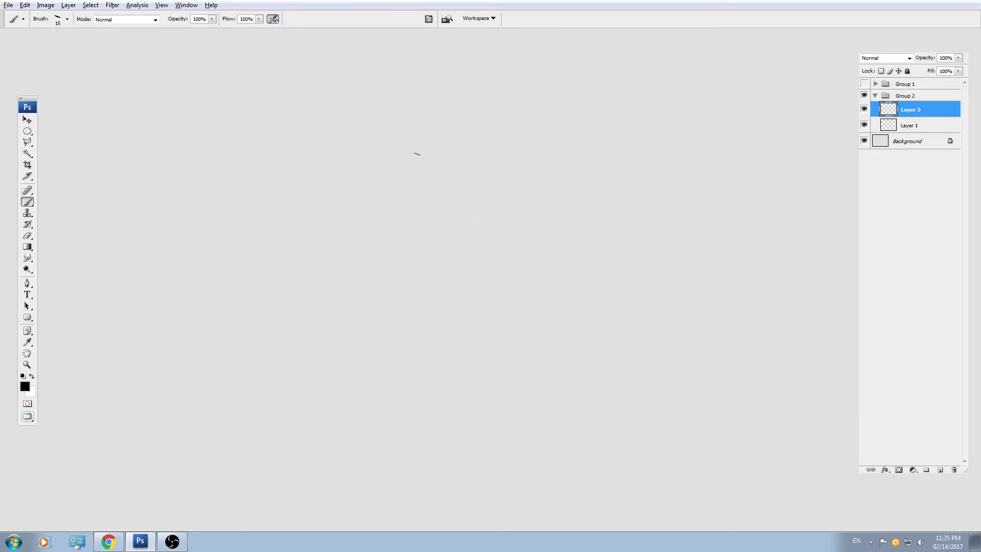
pyautogui.moveTo(398, 135)
pyautogui.mouseDown()
pyautogui.moveTo(577, 159)
pyautogui.moveTo(351, 160)
pyautogui.mouseUp()
pyautogui.hotkey('ctrl', 'z')
pyautogui.moveTo(510, 92)
pyautogui.mouseDown()
pyautogui.moveTo(373, 263)
pyautogui.moveTo(515, 272)
pyautogui.mouseUp()
pyautogui.moveTo(374, 255)
pyautogui.mouseDown()
pyautogui.moveTo(493, 291)
pyautogui.moveTo(490, 270)
pyautogui.mouseUp()
# Reduce the brush size to 10 and sketch the face side, chin and jaw beneath the skull circle.
pyautogui.hotkey('ctrl', '+')
pyautogui.press('[')
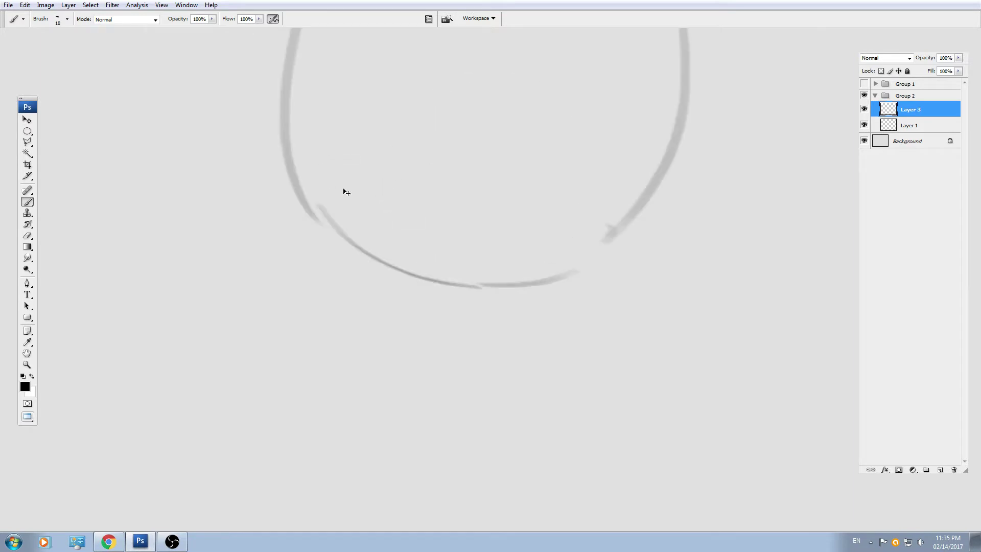
pyautogui.hotkey('ctrl', '-')
pyautogui.moveTo(400, 149); pyautogui.dragTo(399, 162)
pyautogui.moveTo(414, 118)
pyautogui.mouseDown()
pyautogui.moveTo(380, 205)
pyautogui.moveTo(388, 200)
pyautogui.moveTo(383, 236)
pyautogui.moveTo(379, 219)
pyautogui.moveTo(396, 296)
pyautogui.mouseUp()
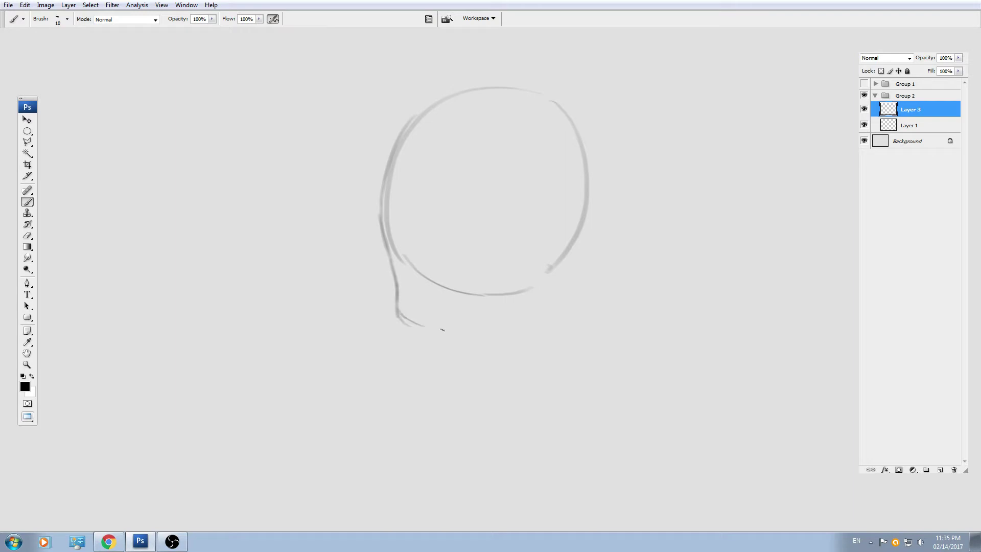
pyautogui.moveTo(442, 330); pyautogui.dragTo(473, 335)
pyautogui.moveTo(578, 243)
pyautogui.mouseDown()
pyautogui.moveTo(519, 305)
pyautogui.moveTo(462, 338)
pyautogui.mouseUp()
# Reinforce the chin and the right jawline with darker overlapping strokes.
pyautogui.hotkey('ctrl', '+')
pyautogui.moveTo(411, 355); pyautogui.dragTo(436, 307)
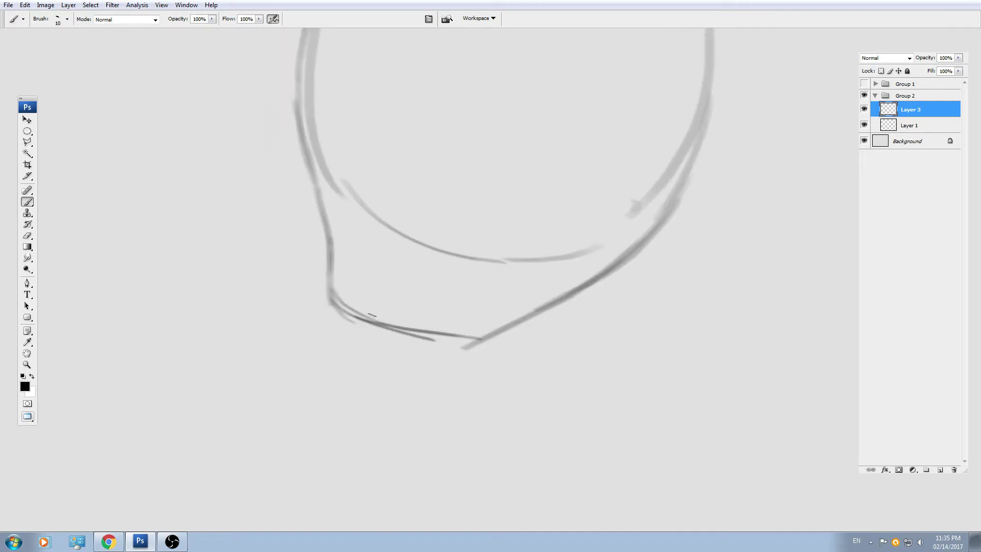
pyautogui.moveTo(369, 321)
pyautogui.mouseDown()
pyautogui.moveTo(475, 338)
pyautogui.moveTo(534, 323)
pyautogui.mouseUp()
pyautogui.moveTo(600, 270); pyautogui.dragTo(667, 208)
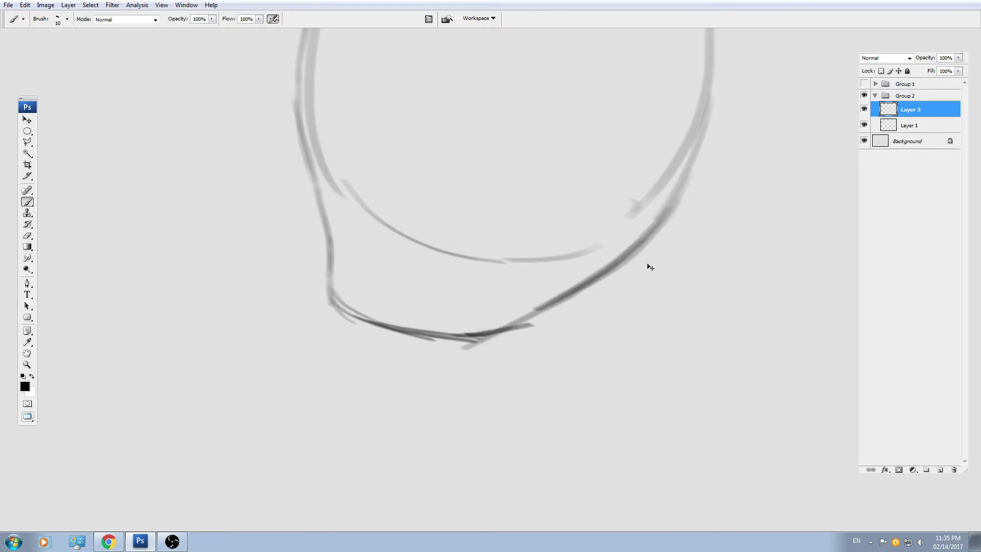
# Redraw the top and the right side of the skull with darker contour strokes.
pyautogui.hotkey('ctrl', 't')
pyautogui.press('Escape')
pyautogui.hotkey('ctrl', '-')
pyautogui.moveTo(517, 275); pyautogui.dragTo(529, 276)
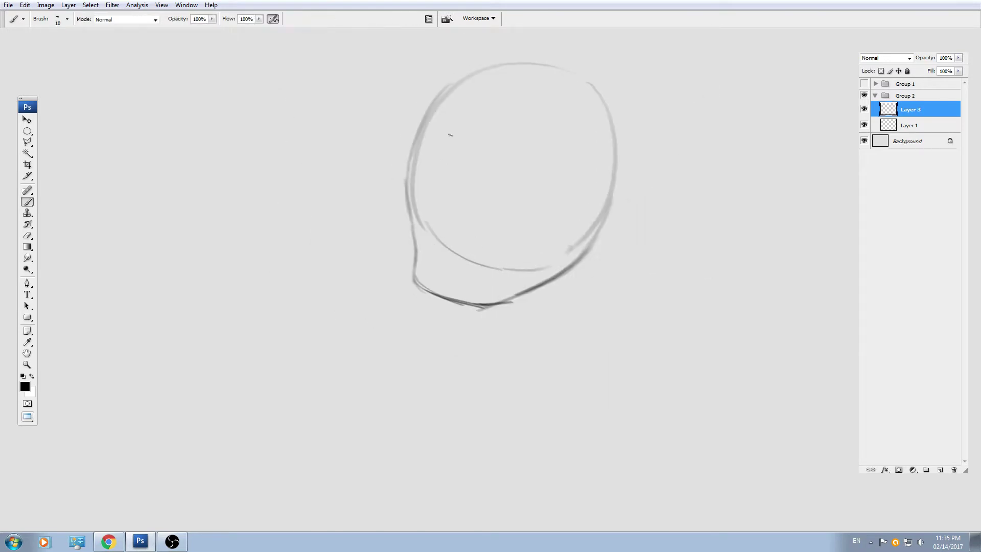
pyautogui.moveTo(434, 107)
pyautogui.mouseDown()
pyautogui.moveTo(535, 78)
pyautogui.moveTo(492, 74)
pyautogui.moveTo(573, 84)
pyautogui.mouseUp()
pyautogui.hotkey('ctrl', 'z')
pyautogui.moveTo(607, 132)
pyautogui.mouseDown()
pyautogui.moveTo(613, 181)
pyautogui.moveTo(594, 234)
pyautogui.mouseUp()
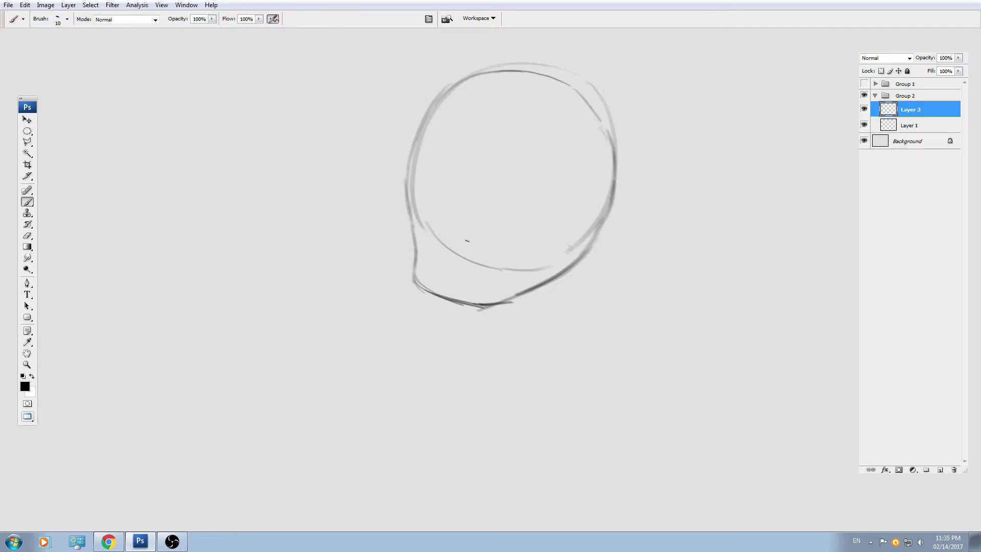
# Reduce the brush size to 7 and darken the left face contour and the chin line.
pyautogui.hotkey('ctrl', '+')
pyautogui.press('[')
pyautogui.press('[')
pyautogui.moveTo(323, 94)
pyautogui.mouseDown()
pyautogui.moveTo(337, 278)
pyautogui.moveTo(346, 283)
pyautogui.mouseUp()
pyautogui.moveTo(366, 304)
pyautogui.mouseDown()
pyautogui.moveTo(367, 271)
pyautogui.moveTo(389, 238)
pyautogui.mouseUp()
pyautogui.moveTo(362, 213)
pyautogui.mouseDown()
pyautogui.moveTo(419, 252)
pyautogui.moveTo(558, 265)
pyautogui.mouseUp()
# Refine the chin and right jawline with thinner strokes, erasing the stray outer edges.
pyautogui.press('e')
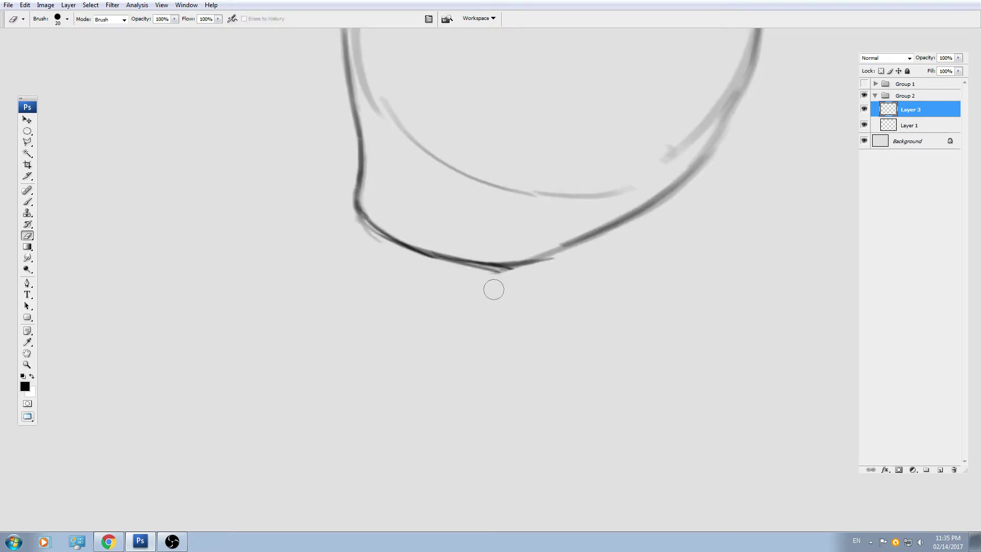
pyautogui.moveTo(503, 282)
pyautogui.mouseDown()
pyautogui.moveTo(556, 260)
pyautogui.moveTo(468, 328)
pyautogui.moveTo(398, 339)
pyautogui.mouseUp()
pyautogui.press('b')
pyautogui.moveTo(393, 343)
pyautogui.mouseDown()
pyautogui.moveTo(470, 319)
pyautogui.moveTo(523, 286)
pyautogui.mouseUp()
pyautogui.hotkey('ctrl', 'z')
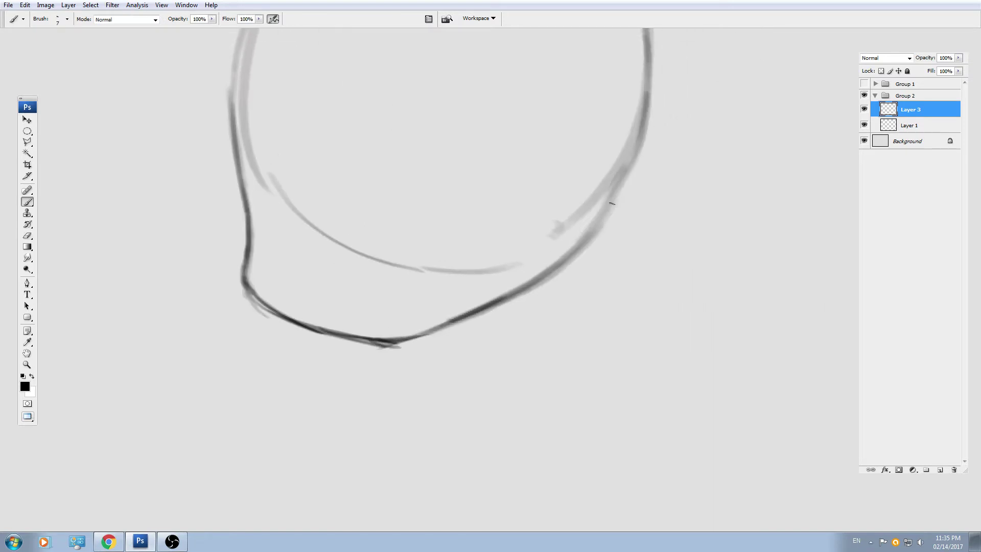
pyautogui.moveTo(612, 203); pyautogui.dragTo(475, 309)
pyautogui.press('e')
pyautogui.moveTo(622, 195)
pyautogui.mouseDown()
pyautogui.moveTo(594, 232)
pyautogui.moveTo(614, 209)
pyautogui.moveTo(463, 338)
pyautogui.mouseUp()
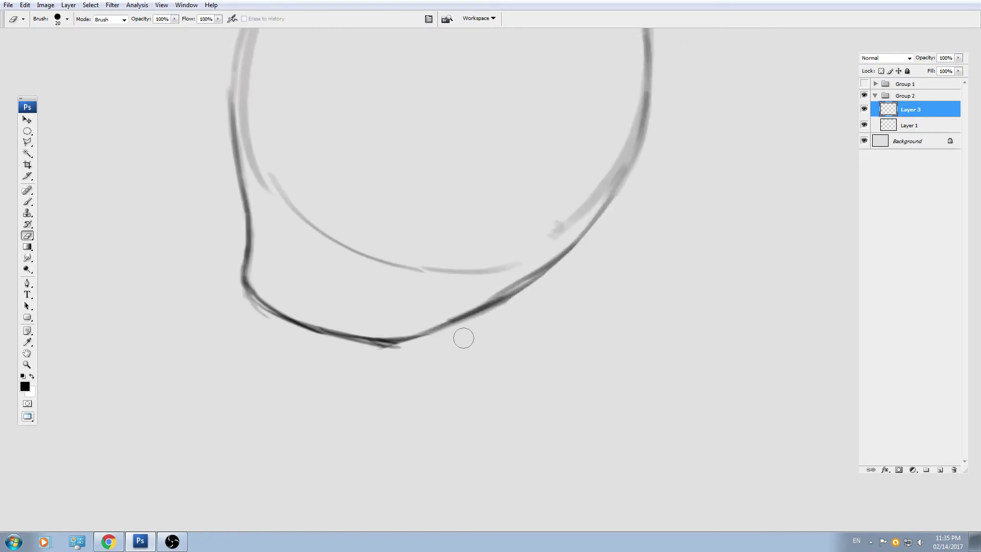
# Erase most of the skull circle's lower arc inside the face and part of the doubled top contour.
pyautogui.moveTo(506, 231); pyautogui.dragTo(468, 278)
pyautogui.moveTo(289, 305)
pyautogui.mouseDown()
pyautogui.moveTo(392, 292)
pyautogui.moveTo(405, 312)
pyautogui.moveTo(458, 307)
pyautogui.mouseUp()
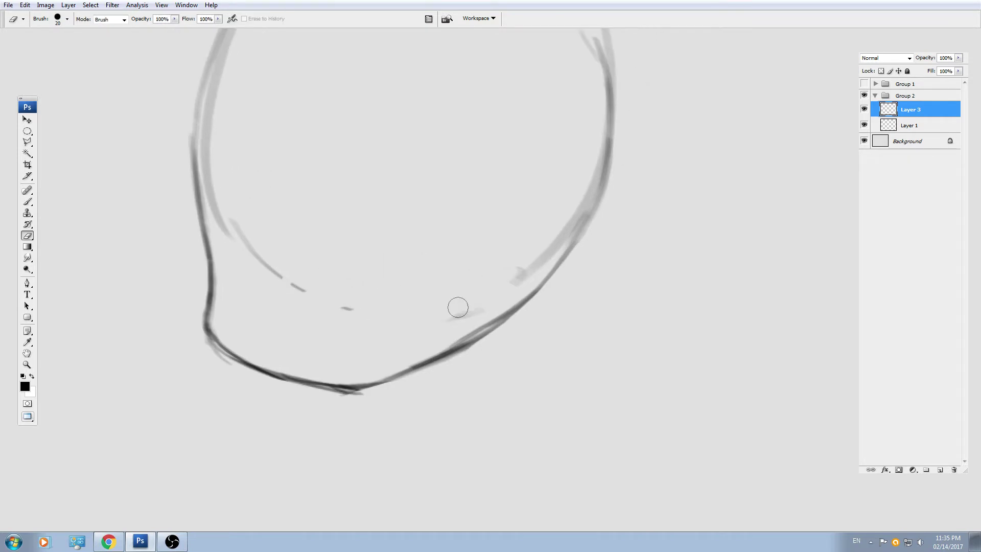
pyautogui.hotkey('ctrl', '-')
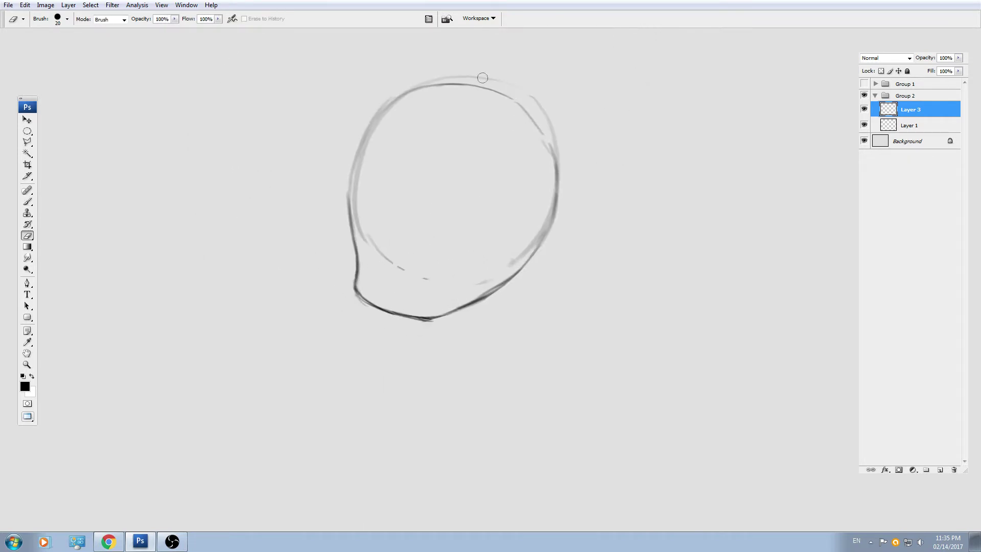
pyautogui.moveTo(482, 78)
pyautogui.mouseDown()
pyautogui.moveTo(519, 109)
pyautogui.moveTo(544, 156)
pyautogui.mouseUp()
pyautogui.moveTo(409, 254); pyautogui.dragTo(382, 251)
# Draw a nearly horizontal guide line across the lower face, from the left contour to the right one.
pyautogui.press('b')
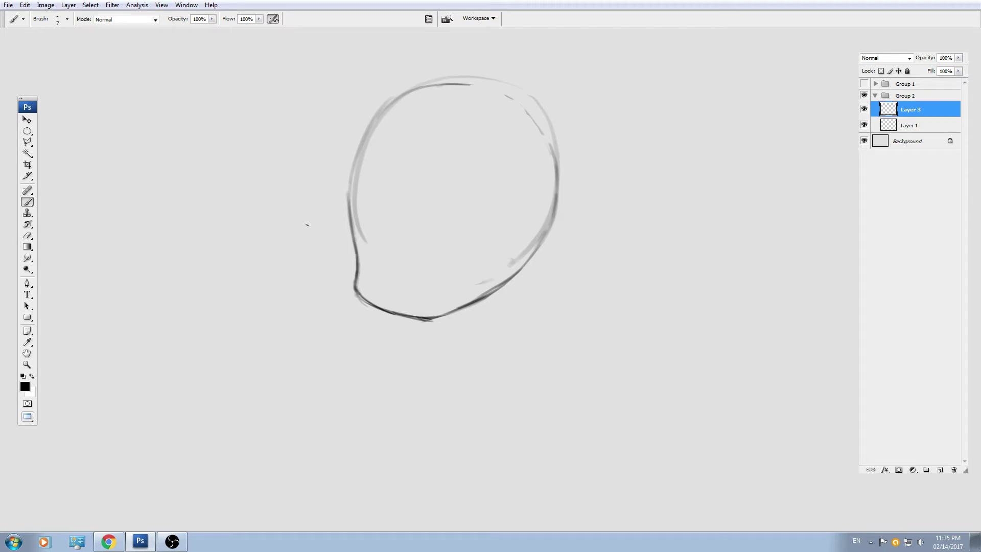
pyautogui.moveTo(361, 238)
pyautogui.mouseDown()
pyautogui.moveTo(316, 230)
pyautogui.moveTo(349, 260)
pyautogui.mouseUp()
pyautogui.hotkey('ctrl', '+')
pyautogui.moveTo(216, 255); pyautogui.dragTo(546, 273)
pyautogui.hotkey('ctrl', 'z')
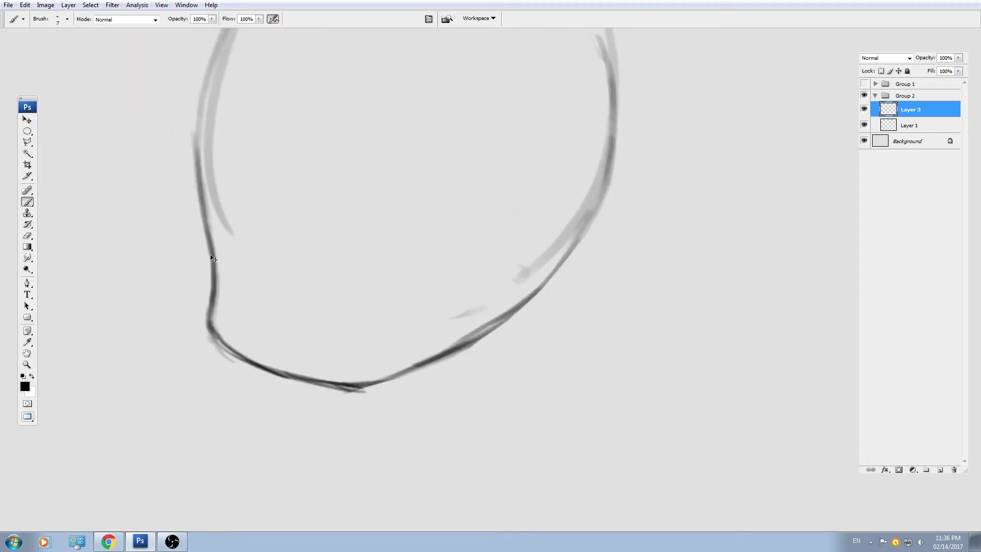
pyautogui.moveTo(207, 252); pyautogui.dragTo(564, 248)
# Sketch a large ear on the right end of the guide line and a narrow ear on the left.
pyautogui.moveTo(506, 261); pyautogui.dragTo(481, 268)
pyautogui.moveTo(521, 237)
pyautogui.mouseDown()
pyautogui.moveTo(580, 189)
pyautogui.moveTo(599, 256)
pyautogui.moveTo(516, 301)
pyautogui.moveTo(547, 281)
pyautogui.mouseUp()
pyautogui.moveTo(259, 265); pyautogui.dragTo(318, 265)
pyautogui.moveTo(224, 238)
pyautogui.mouseDown()
pyautogui.moveTo(223, 287)
pyautogui.moveTo(243, 313)
pyautogui.mouseUp()
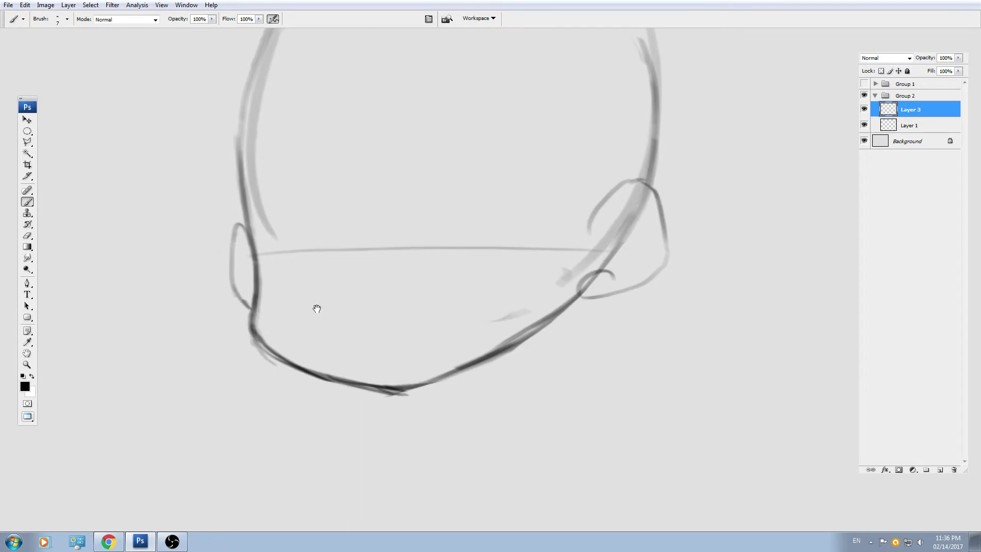
# Draw a curved vertical centre line down the left part of the face, from the top of the skull to the chin.
pyautogui.scroll(5, 318, 307)
pyautogui.moveTo(425, 96); pyautogui.dragTo(281, 282)
pyautogui.moveTo(287, 345); pyautogui.dragTo(300, 268)
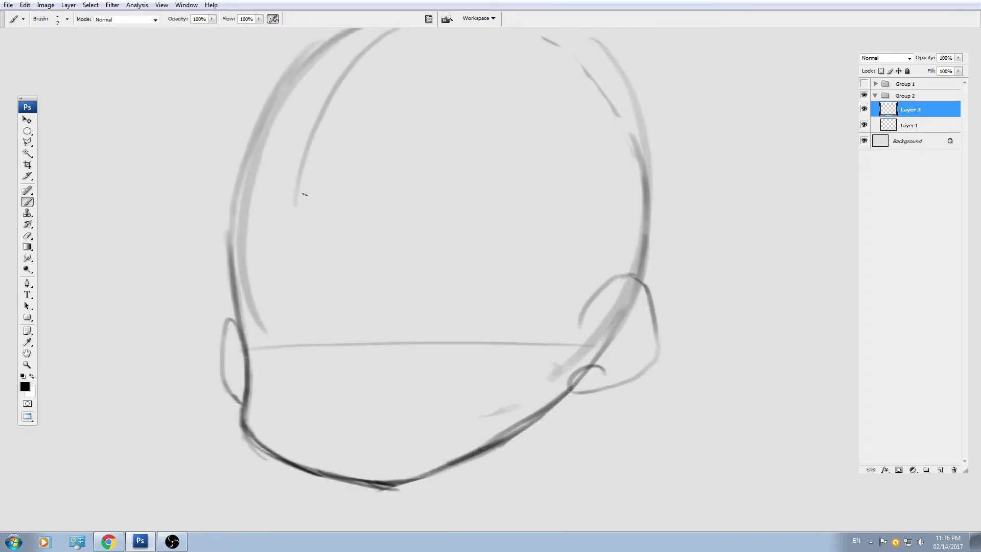
pyautogui.moveTo(293, 195)
pyautogui.mouseDown()
pyautogui.moveTo(289, 262)
pyautogui.moveTo(305, 362)
pyautogui.mouseUp()
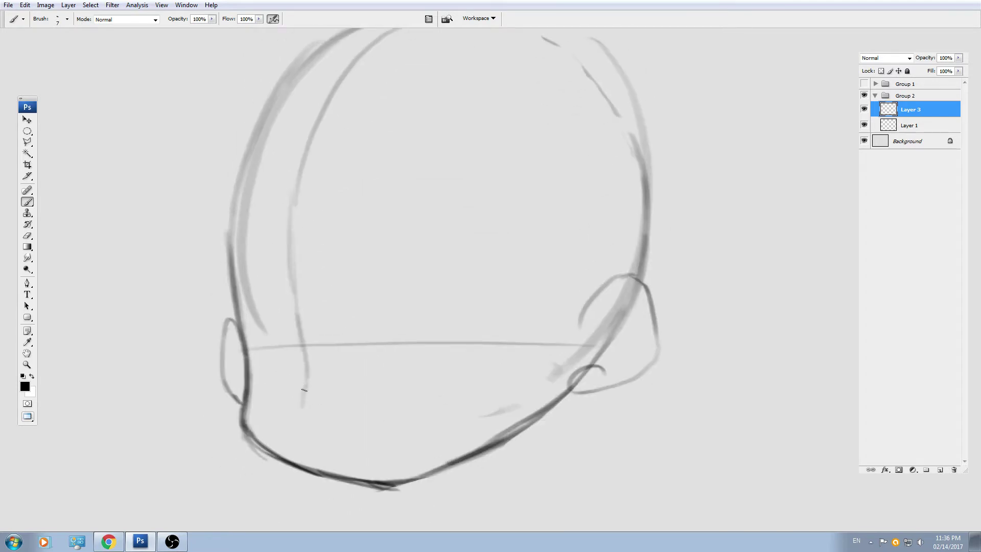
# Free-transform the head sketch, squashing its height to about 93.6% and stretching it slightly wider to the left.
pyautogui.hotkey('ctrl', '-')
pyautogui.hotkey('ctrl', '-')
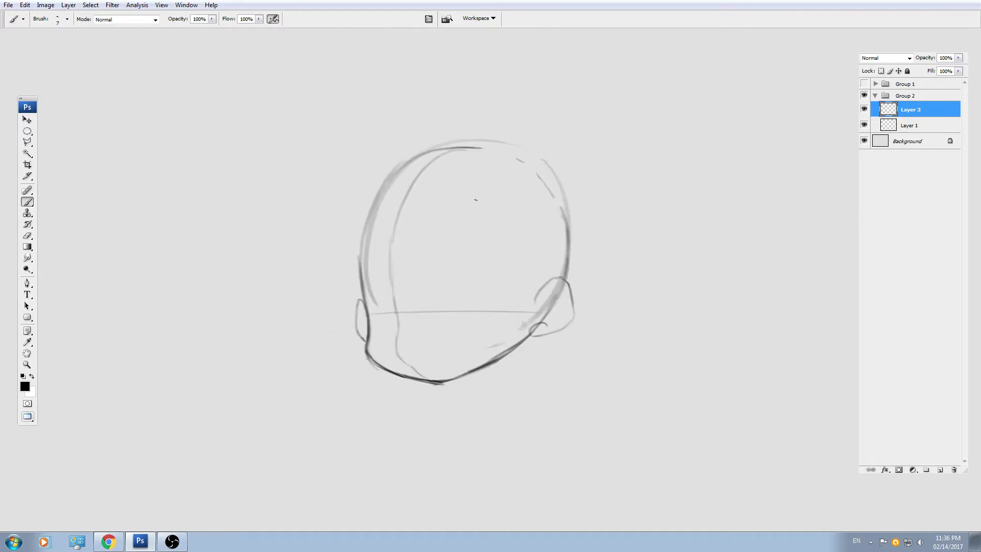
pyautogui.hotkey('ctrl', 't')
pyautogui.press('Escape')
pyautogui.hotkey('ctrl', 't')
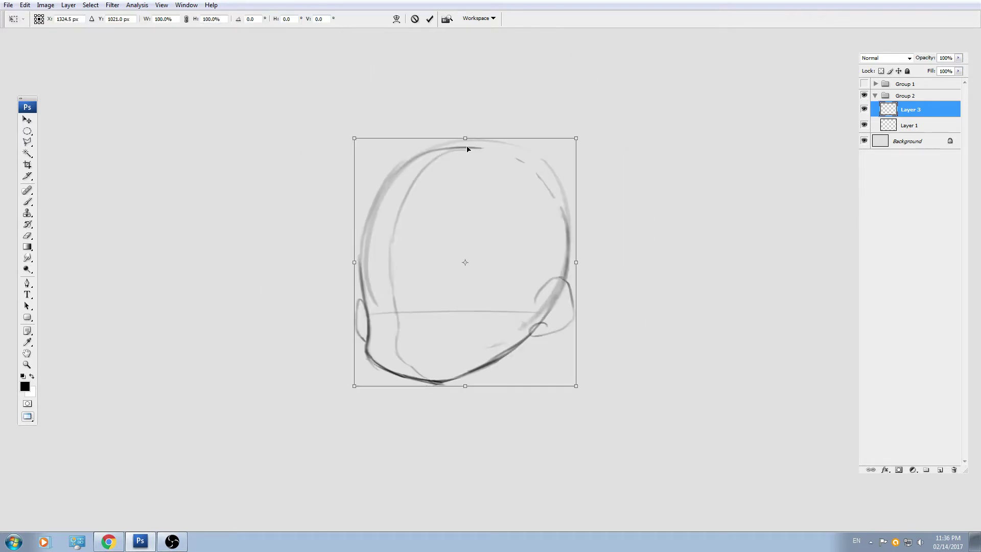
pyautogui.moveTo(466, 137); pyautogui.dragTo(465, 153)
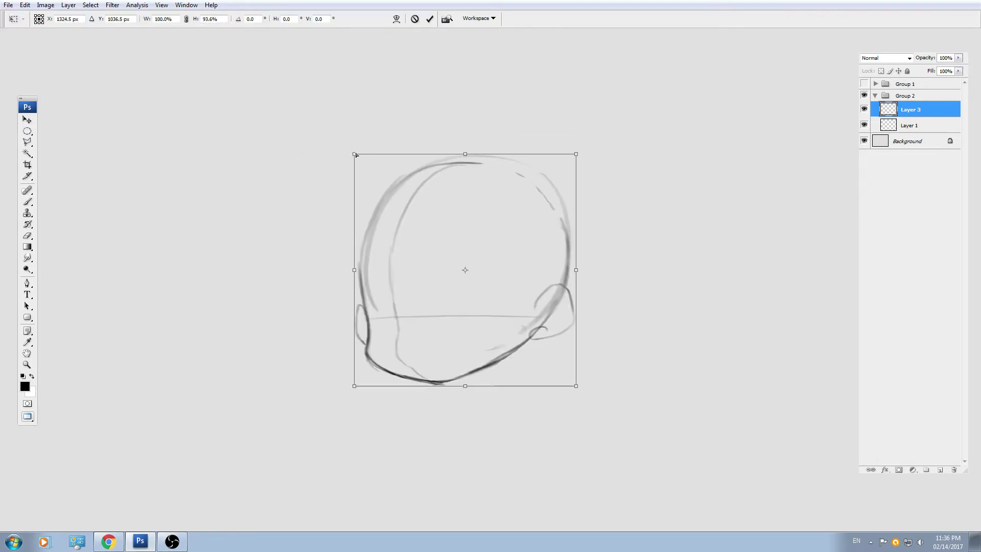
pyautogui.moveTo(355, 155); pyautogui.dragTo(343, 152)
pyautogui.press('Return')
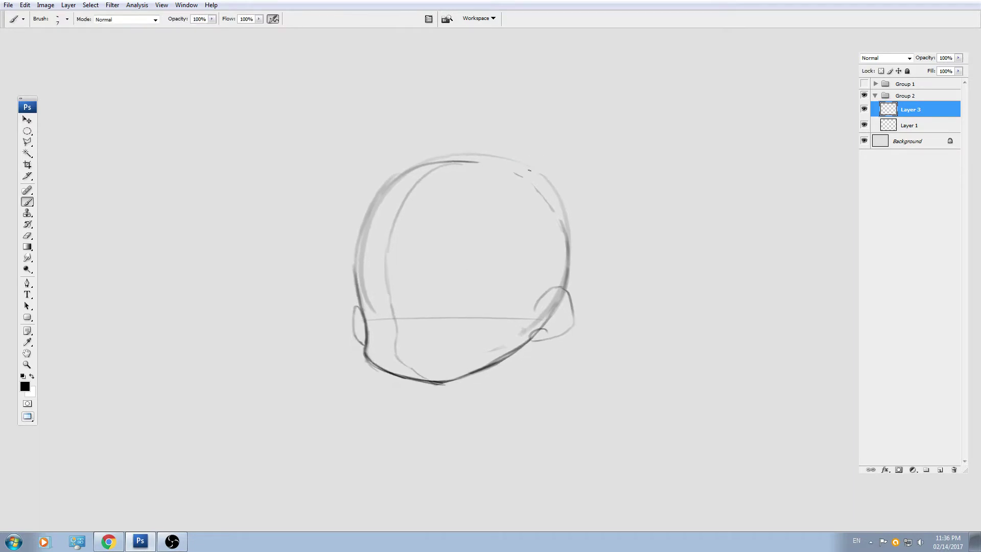
# Erase the doubled contour at the skull's upper right and redraw a cleaner curve over the top.
pyautogui.press('e')
pyautogui.click(531, 165)
pyautogui.moveTo(563, 201); pyautogui.dragTo(561, 218)
pyautogui.press('b')
pyautogui.moveTo(427, 160); pyautogui.dragTo(510, 164)
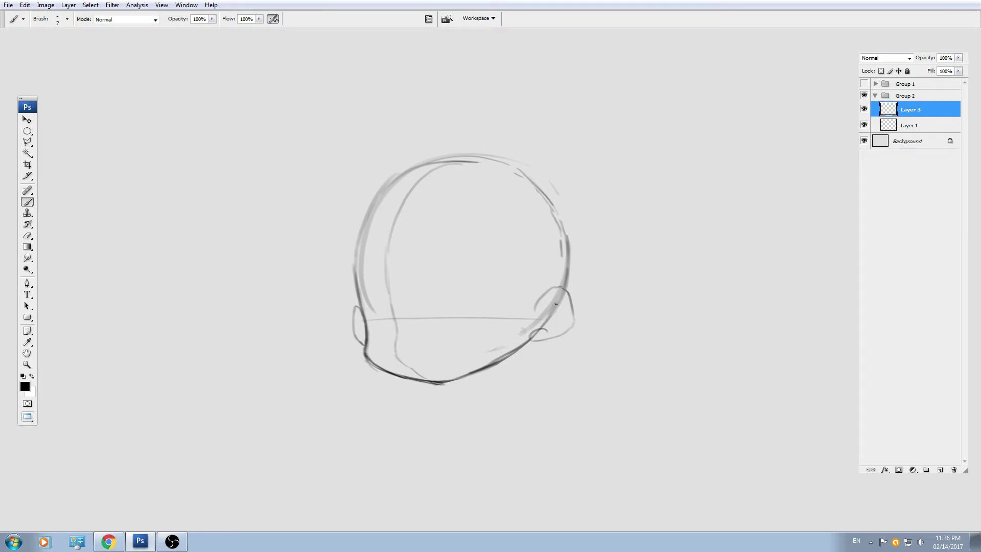
# Erase the head outline inside the right ear, draw its inner folds, and darken its outline and lobe.
pyautogui.press('e')
pyautogui.moveTo(556, 305)
pyautogui.mouseDown()
pyautogui.moveTo(541, 317)
pyautogui.moveTo(561, 303)
pyautogui.mouseUp()
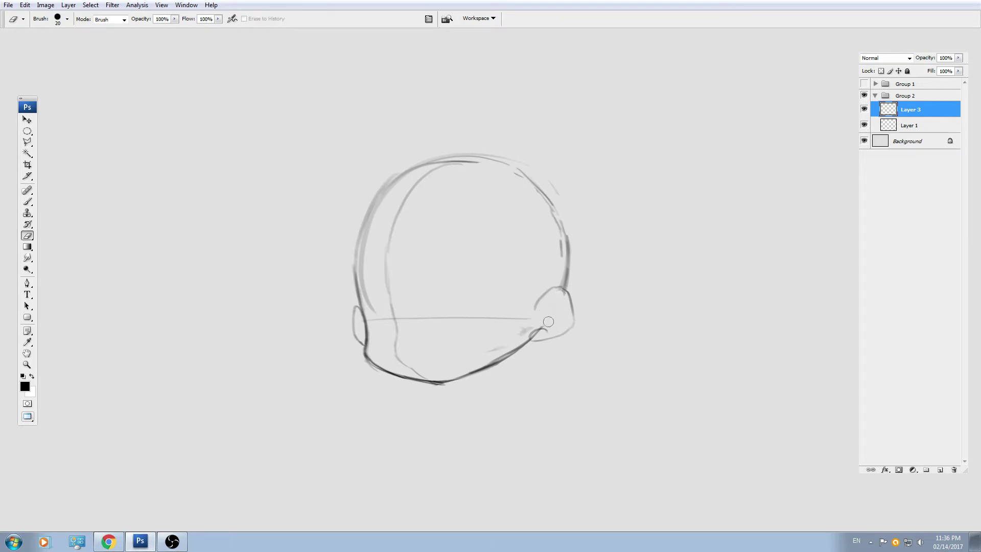
pyautogui.hotkey('ctrl', '+')
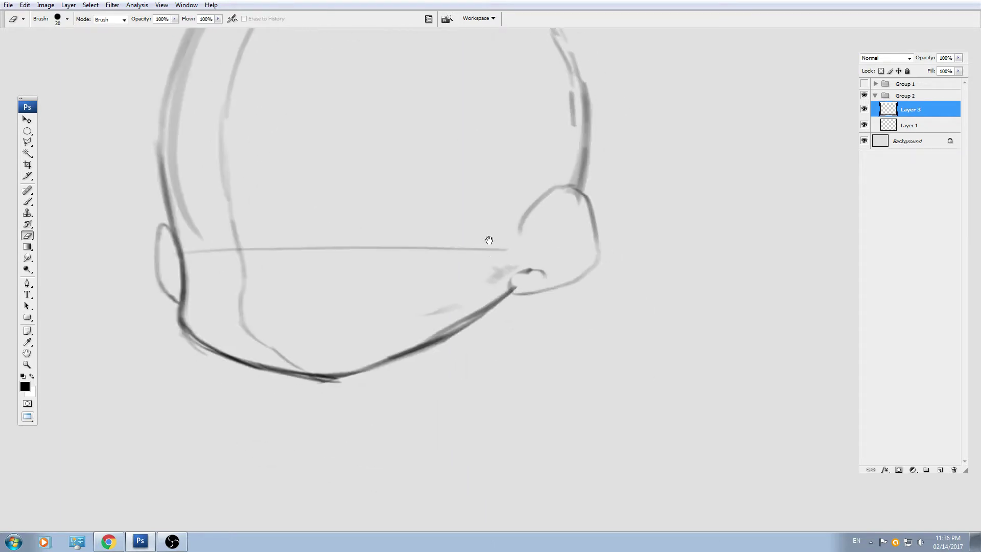
pyautogui.press('b')
pyautogui.moveTo(546, 230)
pyautogui.mouseDown()
pyautogui.moveTo(535, 256)
pyautogui.moveTo(567, 210)
pyautogui.moveTo(576, 240)
pyautogui.mouseUp()
pyautogui.moveTo(521, 228)
pyautogui.mouseDown()
pyautogui.moveTo(553, 185)
pyautogui.moveTo(578, 193)
pyautogui.moveTo(594, 237)
pyautogui.moveTo(593, 225)
pyautogui.moveTo(597, 266)
pyautogui.mouseUp()
pyautogui.moveTo(584, 269)
pyautogui.mouseDown()
pyautogui.moveTo(607, 213)
pyautogui.moveTo(555, 238)
pyautogui.moveTo(564, 236)
pyautogui.moveTo(535, 234)
pyautogui.moveTo(534, 223)
pyautogui.moveTo(578, 222)
pyautogui.mouseUp()
pyautogui.moveTo(429, 232); pyautogui.dragTo(439, 224)
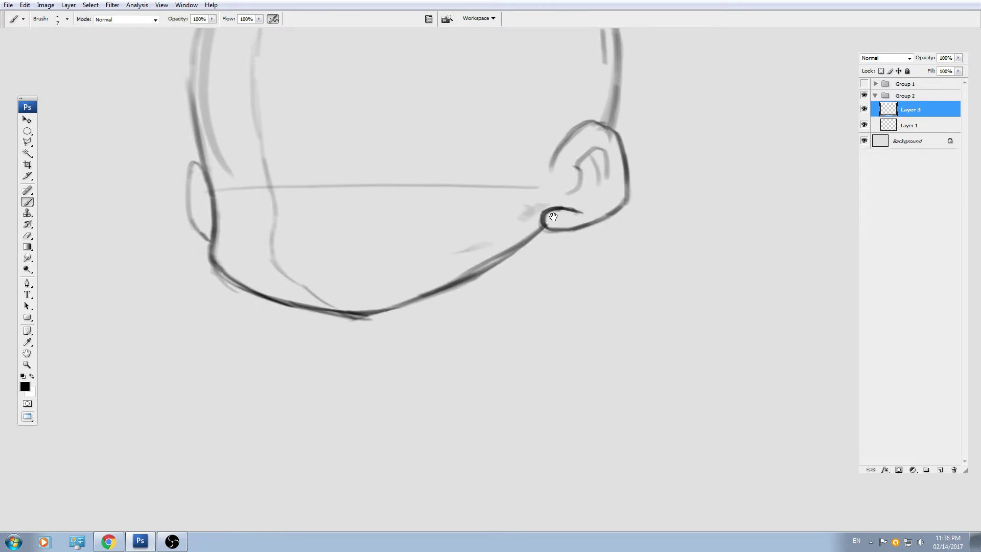
pyautogui.press('e')
pyautogui.moveTo(555, 222); pyautogui.dragTo(580, 216)
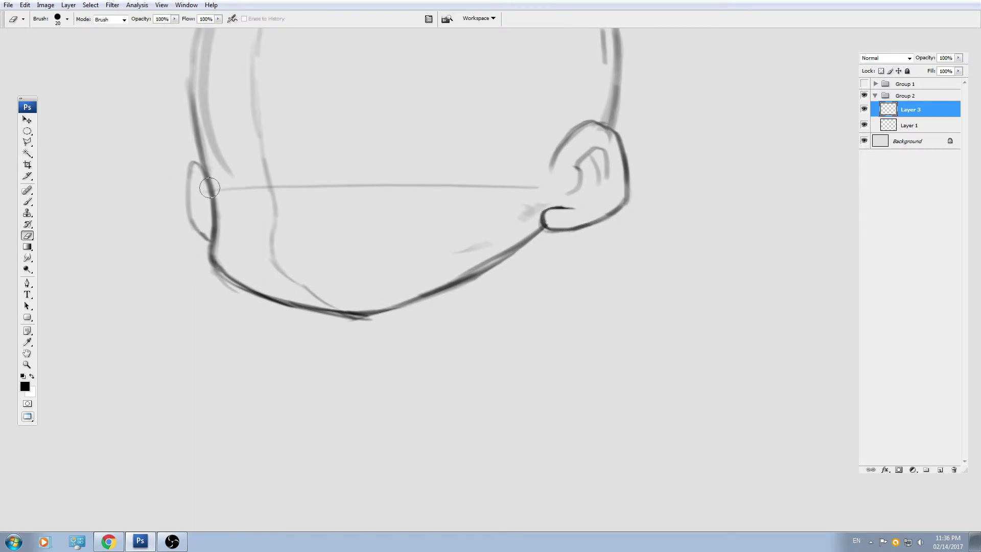
# Darken the left ear's outline, add an inner fold, and erase the construction lines beside it.
pyautogui.press('b')
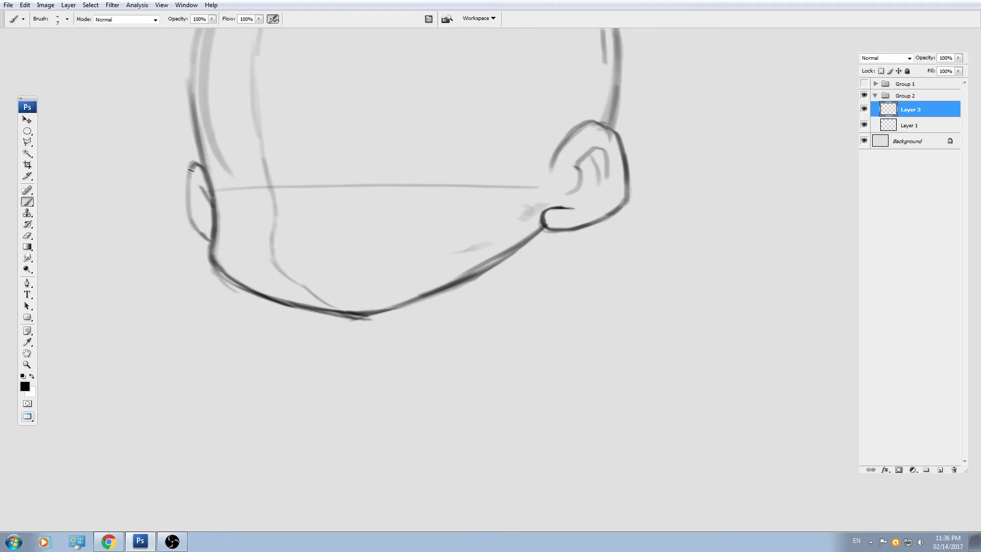
pyautogui.moveTo(191, 170)
pyautogui.mouseDown()
pyautogui.moveTo(212, 245)
pyautogui.moveTo(235, 269)
pyautogui.mouseUp()
pyautogui.press('e')
pyautogui.moveTo(225, 177)
pyautogui.mouseDown()
pyautogui.moveTo(239, 264)
pyautogui.moveTo(261, 233)
pyautogui.mouseUp()
# Darken the jawline from the left ear around the chin to the right ear, trimming its outer edge with the eraser.
pyautogui.press('b')
pyautogui.moveTo(254, 191)
pyautogui.mouseDown()
pyautogui.moveTo(247, 251)
pyautogui.moveTo(255, 261)
pyautogui.moveTo(306, 261)
pyautogui.moveTo(395, 308)
pyautogui.moveTo(431, 313)
pyautogui.moveTo(516, 285)
pyautogui.mouseUp()
pyautogui.press('e')
pyautogui.moveTo(621, 240); pyautogui.dragTo(552, 280)
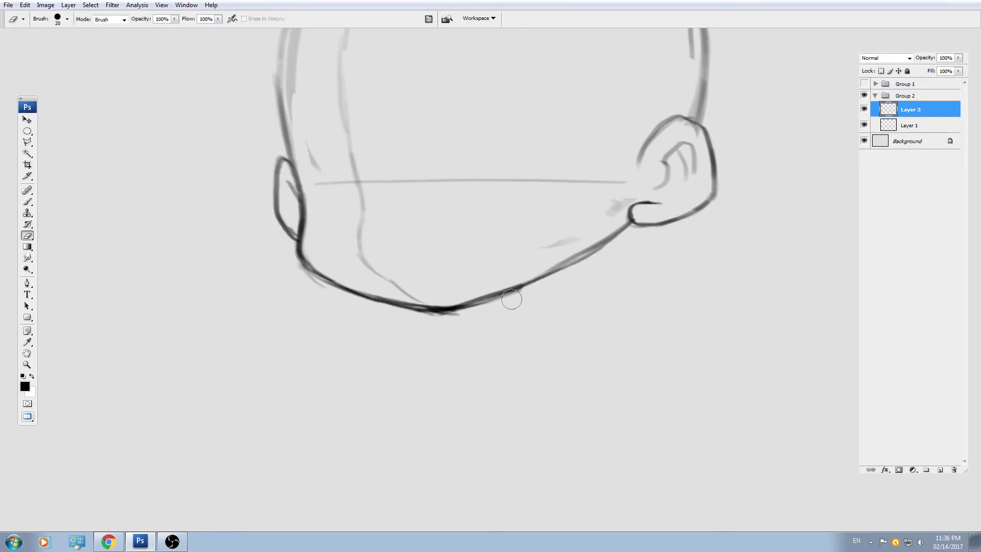
pyautogui.press('b')
pyautogui.moveTo(629, 226); pyautogui.dragTo(488, 289)
# Clean up the leftover construction strokes along the left side of the face with the eraser and brush.
pyautogui.scroll(3, 396, 291)
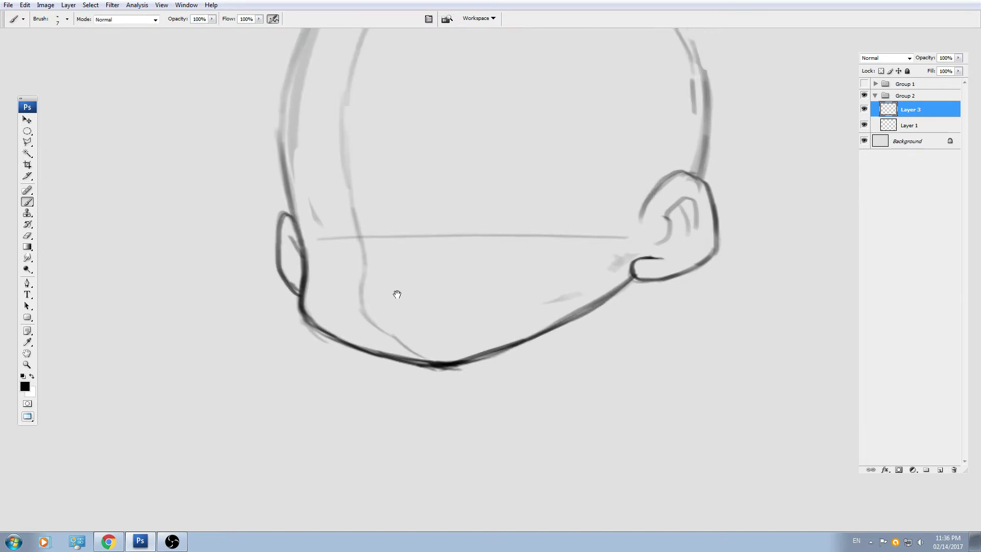
pyautogui.press('e')
pyautogui.moveTo(383, 313)
pyautogui.mouseDown()
pyautogui.moveTo(413, 344)
pyautogui.moveTo(376, 326)
pyautogui.moveTo(418, 354)
pyautogui.mouseUp()
pyautogui.press('b')
pyautogui.moveTo(372, 243); pyautogui.dragTo(407, 264)
pyautogui.press('e')
pyautogui.scroll(4, 350, 242)
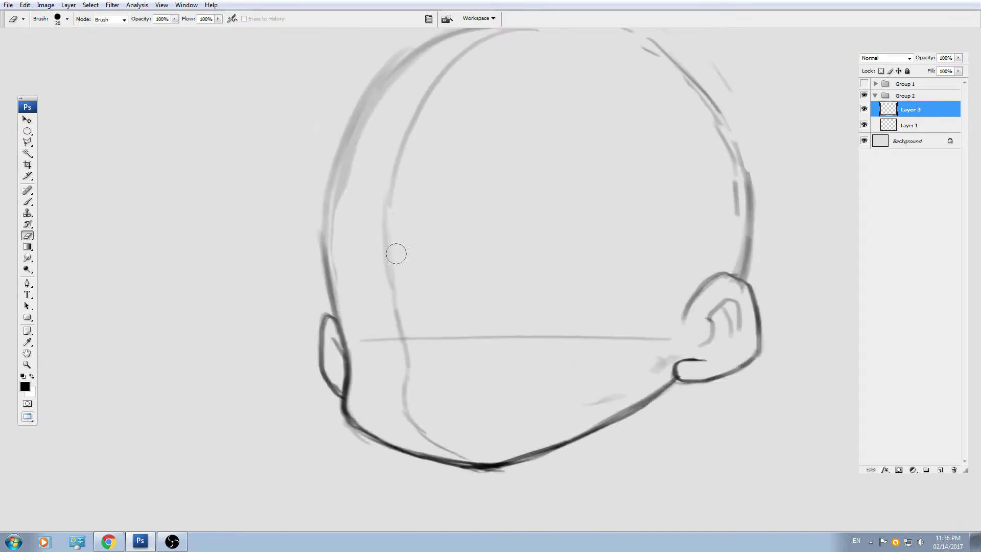
pyautogui.press('b')
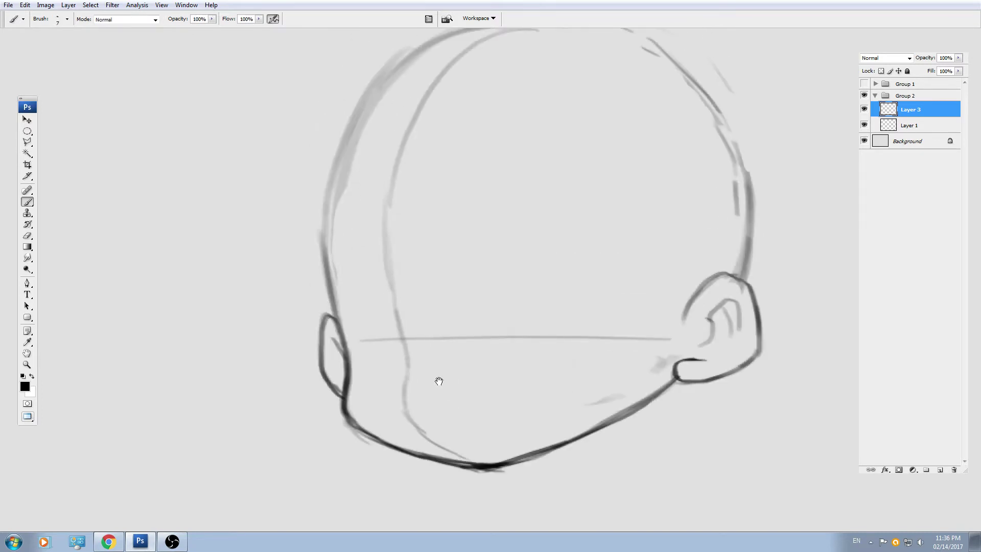
pyautogui.moveTo(438, 381); pyautogui.dragTo(423, 306)
pyautogui.moveTo(391, 354); pyautogui.dragTo(460, 345)
pyautogui.hotkey('ctrl', 'z')
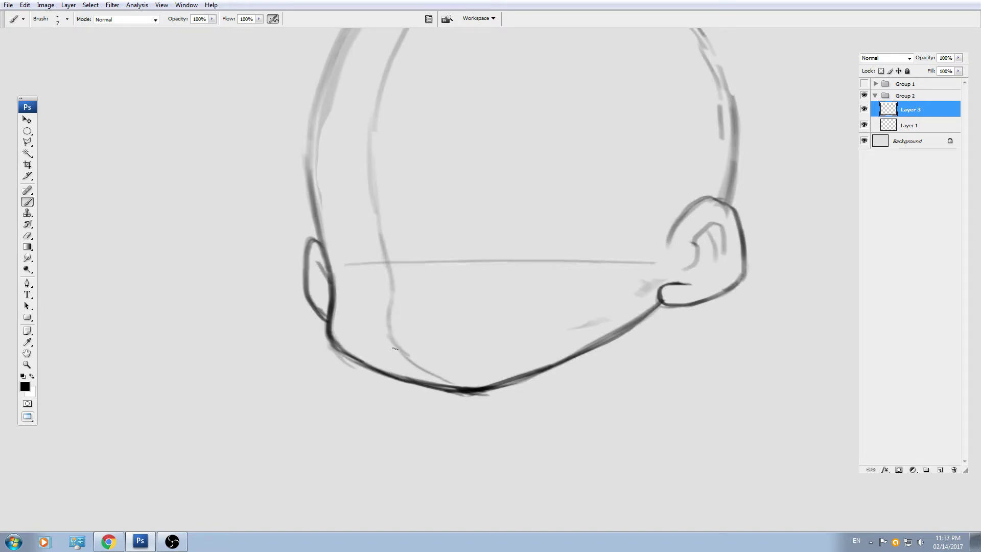
pyautogui.moveTo(391, 356); pyautogui.dragTo(455, 341)
pyautogui.hotkey('ctrl', 'z')
pyautogui.hotkey('ctrl', 'z')
# Draw a short slanted mouth line with darkened ends just above the chin, using a smaller brush.
pyautogui.hotkey('ctrl', '+')
pyautogui.press('[')
pyautogui.press('[')
pyautogui.moveTo(396, 383)
pyautogui.mouseDown()
pyautogui.moveTo(404, 302)
pyautogui.moveTo(449, 295)
pyautogui.mouseUp()
pyautogui.hotkey('ctrl', 'z')
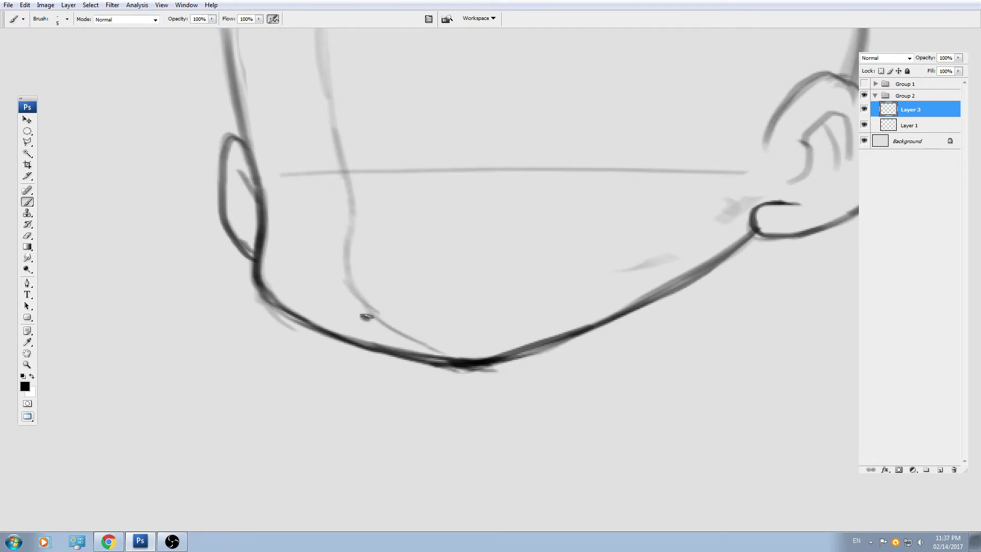
pyautogui.moveTo(366, 316); pyautogui.dragTo(450, 297)
pyautogui.moveTo(534, 255); pyautogui.dragTo(507, 307)
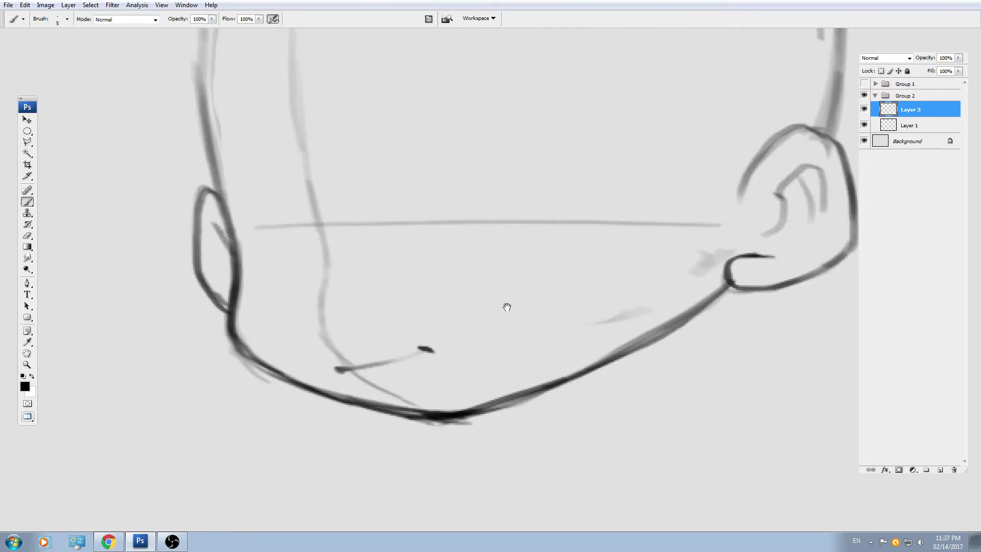
# Sketch example mouth lines in the empty area beside the head, marking two with crosses and a broken one with an arrow and check mark.
pyautogui.moveTo(220, 331); pyautogui.dragTo(495, 234)
pyautogui.moveTo(407, 280); pyautogui.dragTo(445, 251)
pyautogui.moveTo(272, 281)
pyautogui.mouseDown()
pyautogui.moveTo(384, 270)
pyautogui.moveTo(361, 248)
pyautogui.mouseUp()
pyautogui.moveTo(359, 234); pyautogui.dragTo(337, 254)
pyautogui.moveTo(291, 322)
pyautogui.mouseDown()
pyautogui.moveTo(296, 256)
pyautogui.moveTo(381, 244)
pyautogui.moveTo(391, 227)
pyautogui.mouseUp()
pyautogui.moveTo(387, 216); pyautogui.dragTo(369, 232)
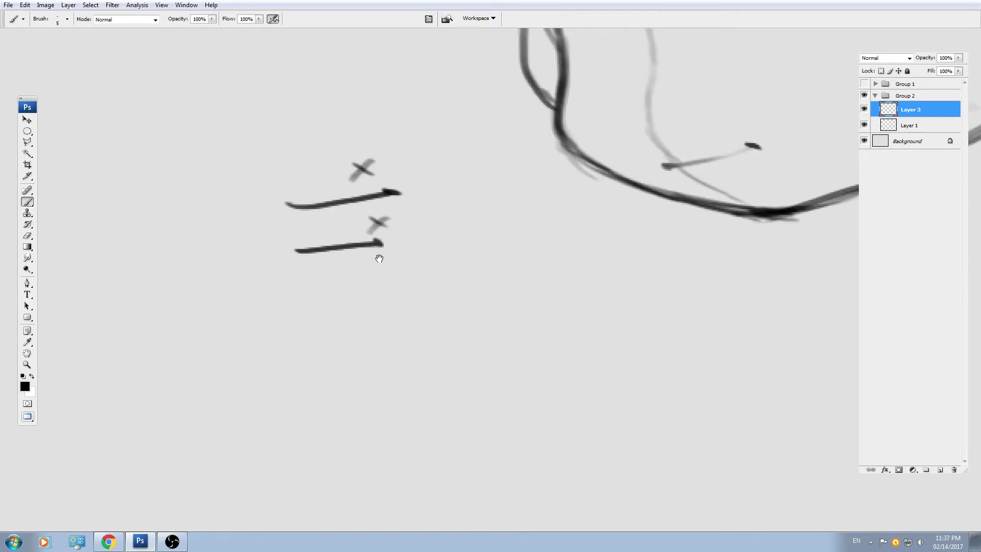
pyautogui.moveTo(325, 313)
pyautogui.mouseDown()
pyautogui.moveTo(329, 261)
pyautogui.moveTo(425, 254)
pyautogui.moveTo(471, 232)
pyautogui.moveTo(497, 245)
pyautogui.moveTo(462, 274)
pyautogui.mouseUp()
pyautogui.hotkey('ctrl', 'z')
pyautogui.moveTo(398, 225)
pyautogui.mouseDown()
pyautogui.moveTo(356, 273)
pyautogui.moveTo(380, 265)
pyautogui.mouseUp()
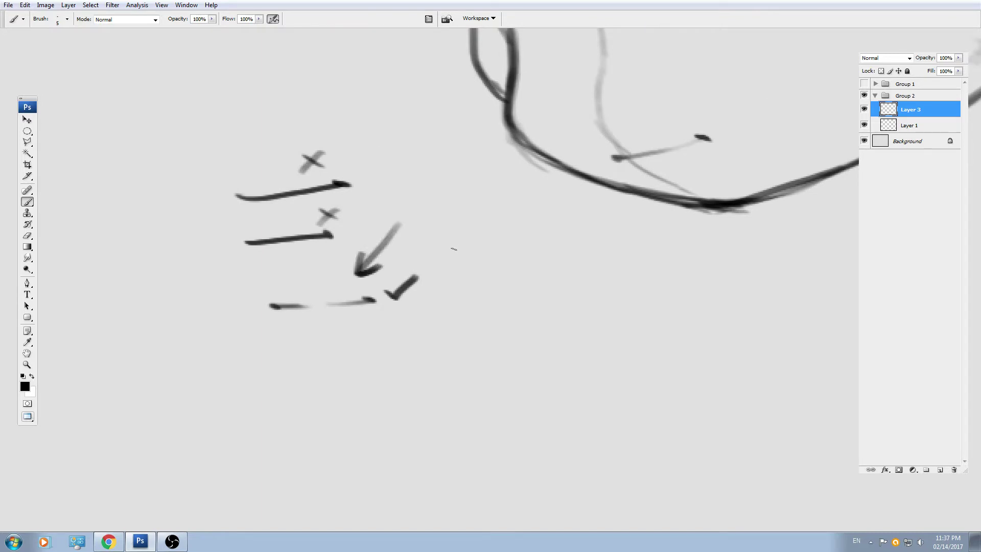
# Select the example mouth strokes beside the head with the Polygonal Lasso, delete them, and clear the selection.
pyautogui.press('l')
pyautogui.click(390, 144)
pyautogui.click(335, 103)
pyautogui.click(259, 108)
pyautogui.click(169, 193)
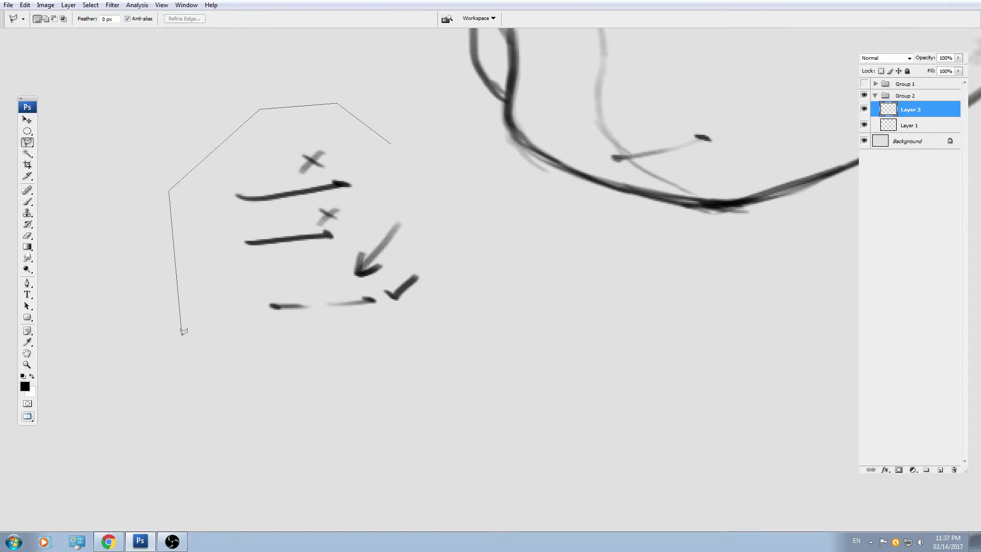
pyautogui.click(182, 337)
pyautogui.click(283, 418)
pyautogui.doubleClick(491, 348)
pyautogui.press('Delete')
pyautogui.scroll(3, 372, 313)
pyautogui.hscroll(5, 372, 312)
pyautogui.hotkey('ctrl', 'd')
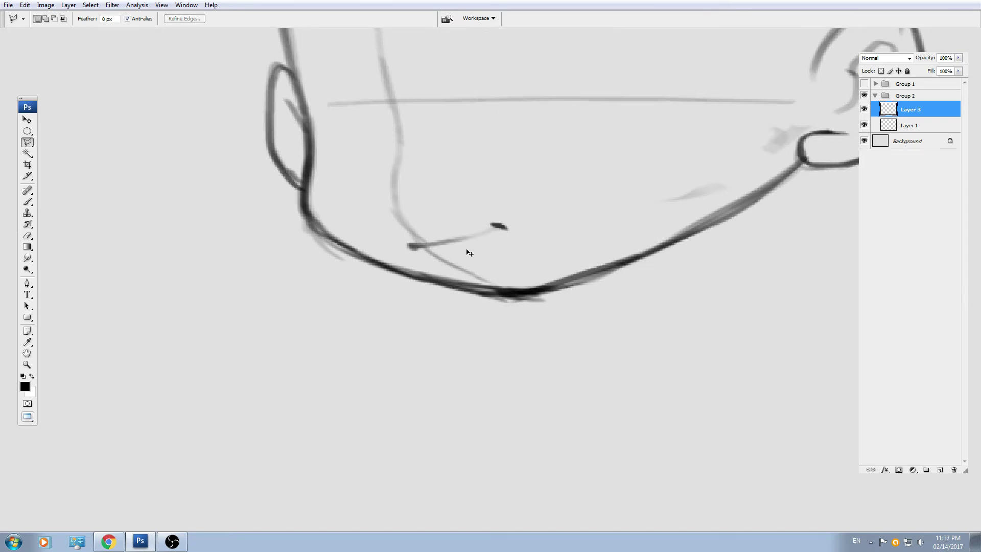
# Erase a gap in the middle of the mouth line and touch up its ends with the brush.
pyautogui.scroll(1, 466, 251)
pyautogui.press('e')
pyautogui.moveTo(505, 205)
pyautogui.mouseDown()
pyautogui.moveTo(383, 237)
pyautogui.moveTo(524, 215)
pyautogui.mouseUp()
pyautogui.press('b')
pyautogui.moveTo(395, 238)
pyautogui.mouseDown()
pyautogui.moveTo(386, 264)
pyautogui.moveTo(374, 259)
pyautogui.mouseUp()
# Mark the corner positions of both eyes with small dots along the horizontal guide line.
pyautogui.hotkey('ctrl', '-')
pyautogui.hotkey('ctrl', '-')
pyautogui.hotkey('ctrl', '=')
pyautogui.moveTo(486, 145)
pyautogui.mouseDown()
pyautogui.moveTo(457, 219)
pyautogui.moveTo(343, 241)
pyautogui.moveTo(351, 318)
pyautogui.mouseUp()
pyautogui.hotkey('ctrl', 'z')
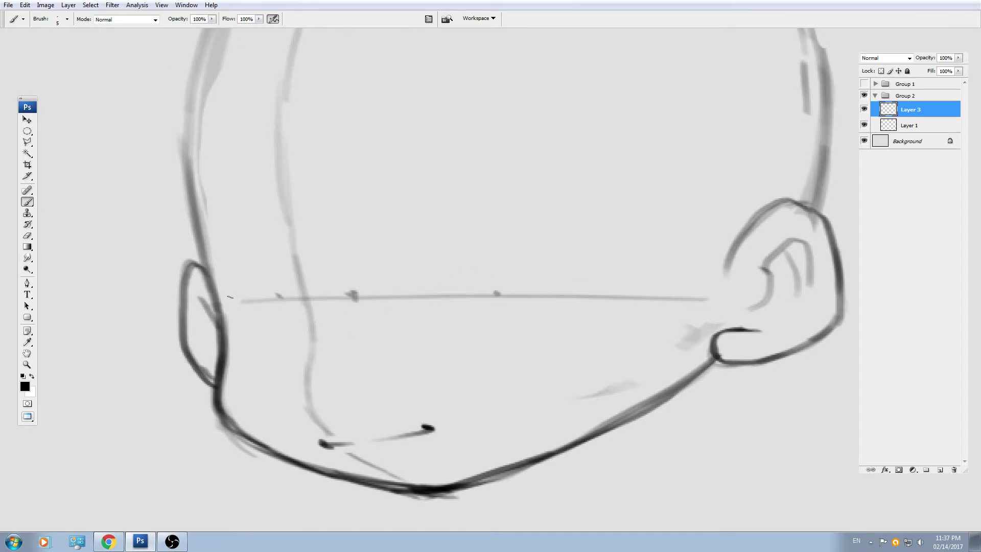
# Sketch the right eye's outline with an arched upper lid, slanted outer side, short inner side and curved lower lid.
pyautogui.moveTo(374, 275)
pyautogui.mouseDown()
pyautogui.moveTo(357, 292)
pyautogui.moveTo(353, 270)
pyautogui.moveTo(492, 209)
pyautogui.mouseUp()
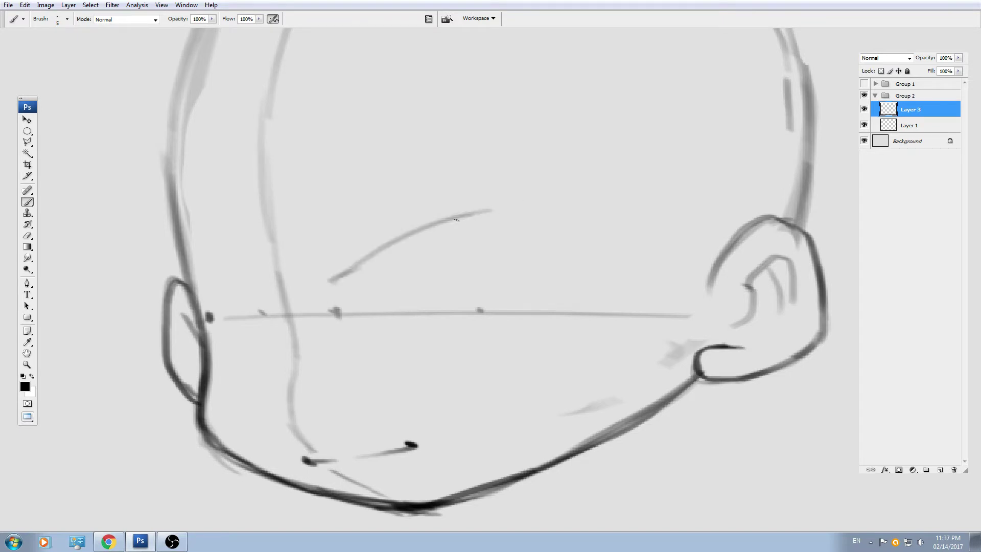
pyautogui.moveTo(353, 263)
pyautogui.mouseDown()
pyautogui.moveTo(487, 217)
pyautogui.moveTo(474, 287)
pyautogui.mouseUp()
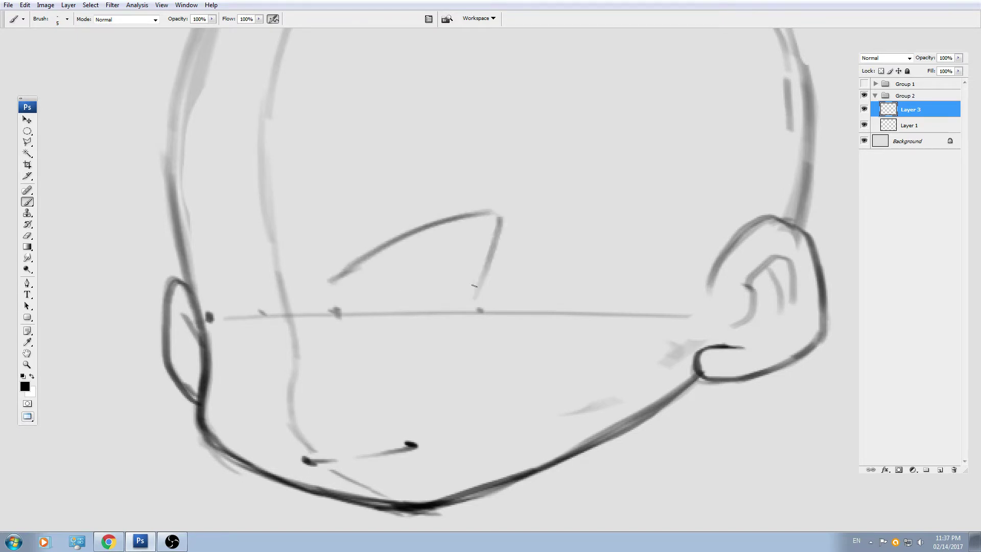
pyautogui.moveTo(499, 225); pyautogui.dragTo(477, 313)
pyautogui.moveTo(337, 280)
pyautogui.mouseDown()
pyautogui.moveTo(338, 313)
pyautogui.moveTo(462, 327)
pyautogui.mouseUp()
# Sketch the narrower left eye's outline with its inner side, sloping upper lid, outer side and lower lid.
pyautogui.moveTo(255, 292); pyautogui.dragTo(265, 346)
pyautogui.moveTo(221, 265); pyautogui.dragTo(257, 295)
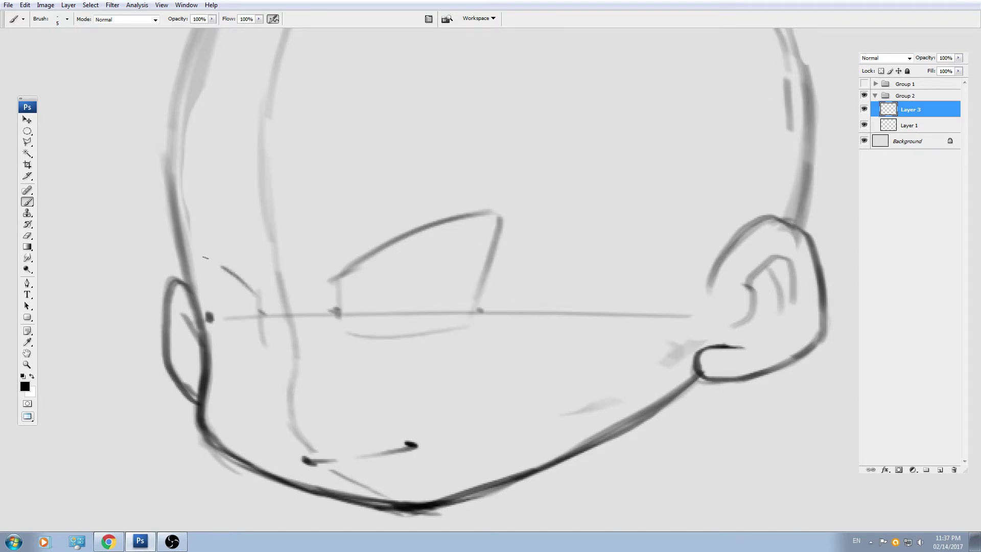
pyautogui.moveTo(199, 256)
pyautogui.mouseDown()
pyautogui.moveTo(203, 320)
pyautogui.moveTo(259, 351)
pyautogui.mouseUp()
# Draw thick, dark, angry eyebrows above both eyes, slanting down toward the vertical face guide.
pyautogui.moveTo(341, 296); pyautogui.dragTo(331, 331)
pyautogui.moveTo(304, 280)
pyautogui.mouseDown()
pyautogui.moveTo(317, 300)
pyautogui.moveTo(330, 262)
pyautogui.moveTo(393, 210)
pyautogui.moveTo(326, 295)
pyautogui.mouseUp()
pyautogui.moveTo(327, 289); pyautogui.dragTo(379, 225)
pyautogui.moveTo(381, 217)
pyautogui.mouseDown()
pyautogui.moveTo(325, 274)
pyautogui.moveTo(362, 240)
pyautogui.mouseUp()
pyautogui.moveTo(361, 245)
pyautogui.mouseDown()
pyautogui.moveTo(328, 280)
pyautogui.moveTo(314, 272)
pyautogui.mouseUp()
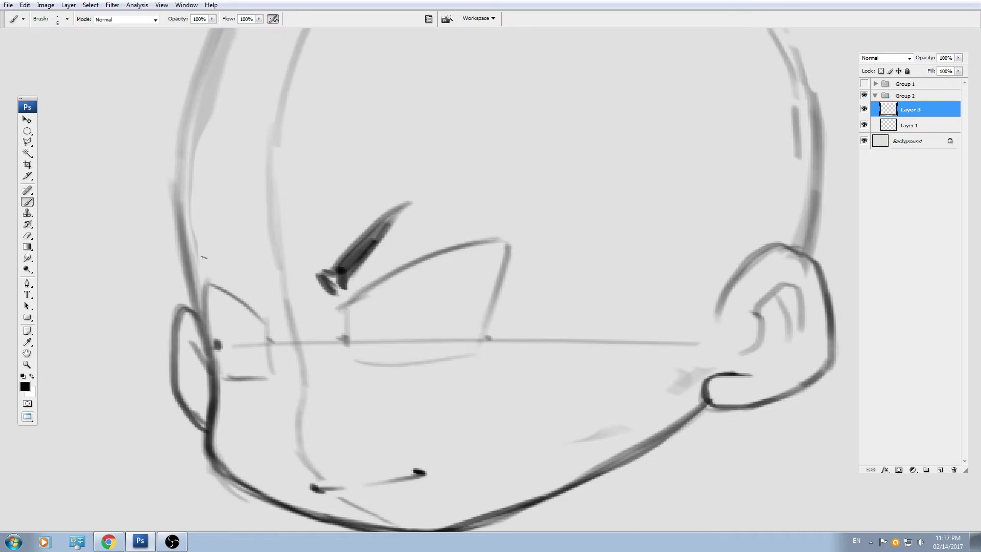
pyautogui.moveTo(211, 247); pyautogui.dragTo(251, 299)
pyautogui.hotkey('ctrl', 'z')
pyautogui.moveTo(211, 251)
pyautogui.mouseDown()
pyautogui.moveTo(247, 296)
pyautogui.moveTo(271, 307)
pyautogui.mouseUp()
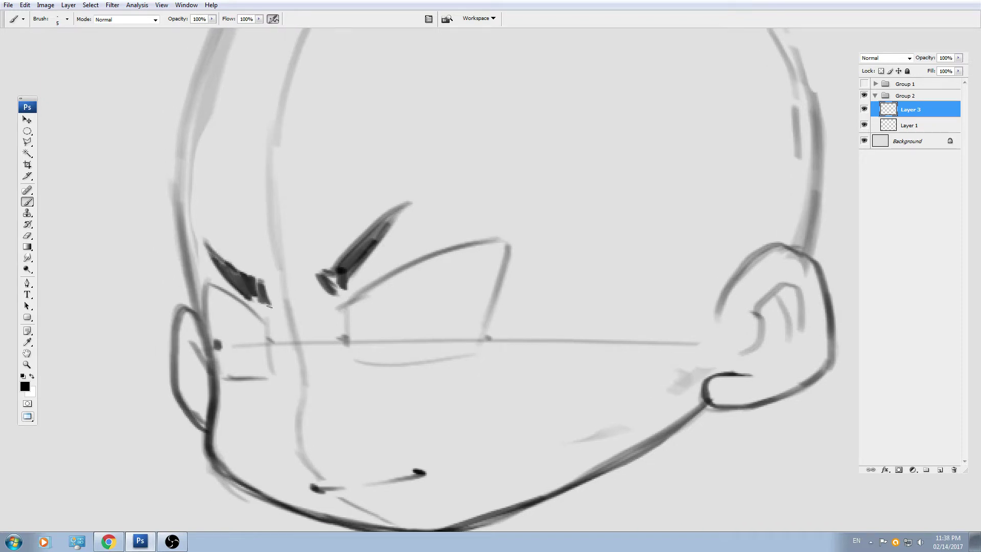
# Set the foreground color to red, paint trial strokes over both eyebrows, and undo them.
pyautogui.moveTo(317, 281); pyautogui.dragTo(305, 249)
pyautogui.click(25, 387)
pyautogui.click(636, 290)
pyautogui.press('Return')
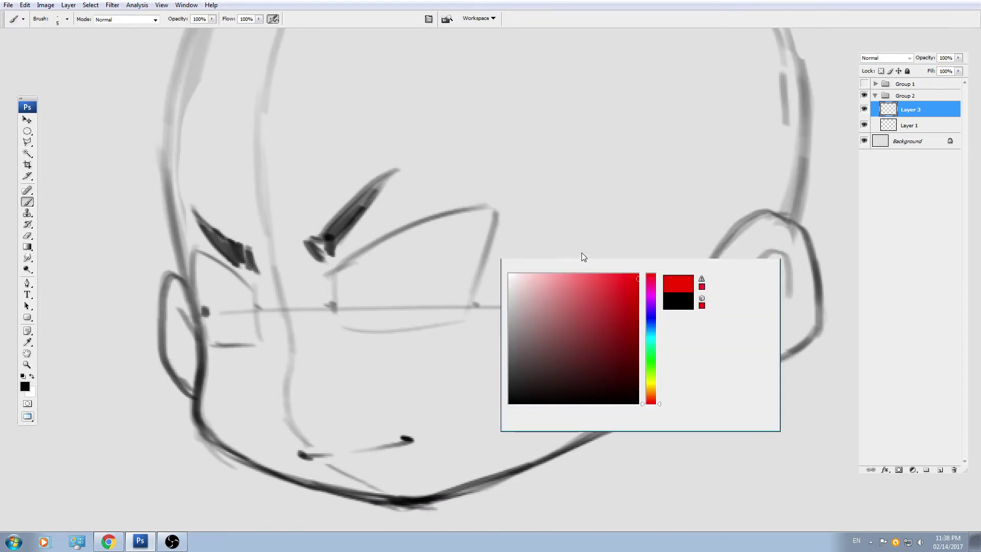
pyautogui.press(']')
pyautogui.moveTo(413, 171); pyautogui.dragTo(320, 246)
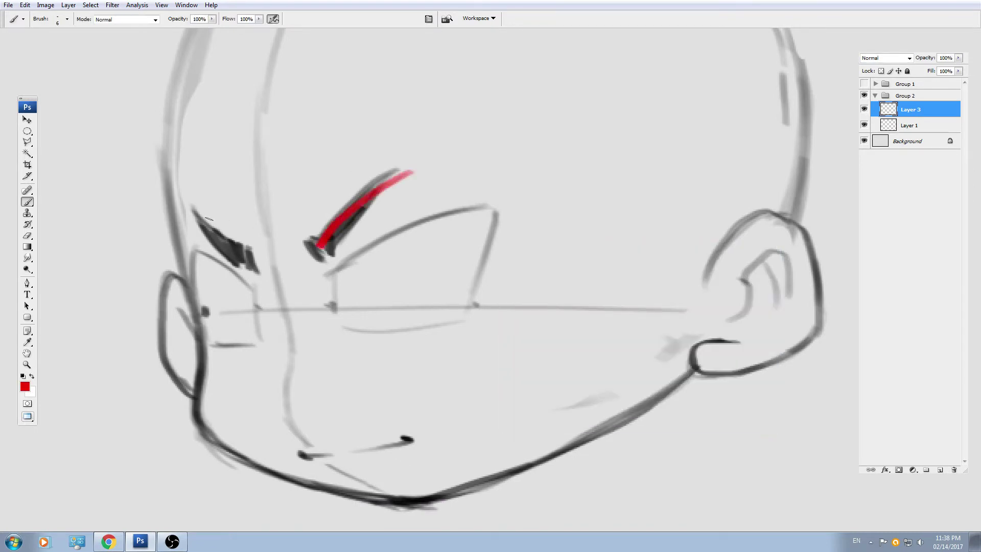
pyautogui.moveTo(196, 214); pyautogui.dragTo(252, 259)
pyautogui.hotkey('ctrl', 'alt', 'z')
pyautogui.hotkey('ctrl', 'alt', 'z')
# Paint red direction strokes above both eyebrows and undo them.
pyautogui.moveTo(376, 138); pyautogui.dragTo(288, 221)
pyautogui.moveTo(191, 167)
pyautogui.mouseDown()
pyautogui.moveTo(225, 209)
pyautogui.moveTo(250, 219)
pyautogui.mouseUp()
pyautogui.hotkey('ctrl', 'alt', 'z')
pyautogui.hotkey('ctrl', 'alt', 'z')
pyautogui.hotkey('ctrl', 'alt', 'z')
pyautogui.hotkey('ctrl', 'alt', 'z')
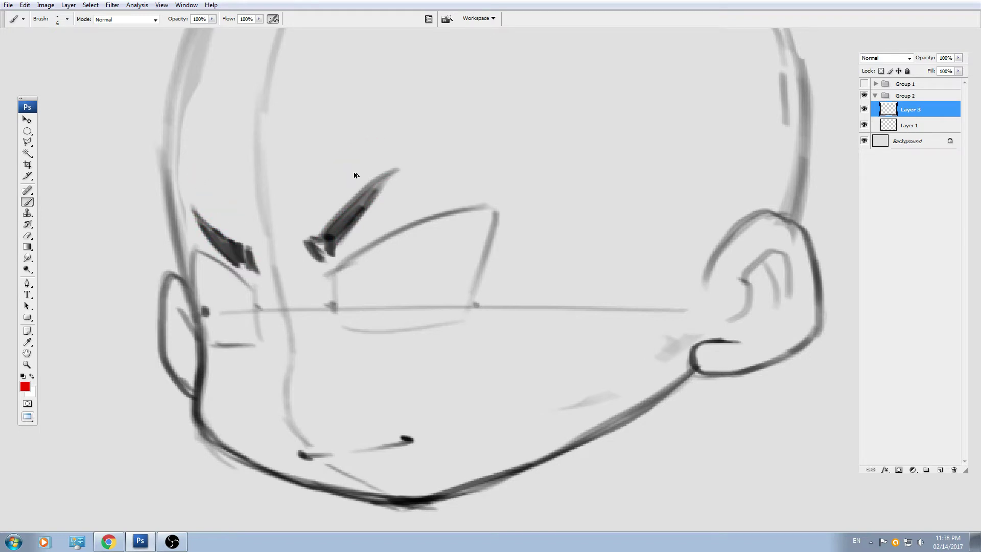
# Draw a red arrow above the right eyebrow and a red curve above the left, undo both, and restore the default black.
pyautogui.moveTo(380, 145)
pyautogui.mouseDown()
pyautogui.moveTo(295, 223)
pyautogui.moveTo(394, 144)
pyautogui.mouseUp()
pyautogui.moveTo(393, 145); pyautogui.dragTo(371, 162)
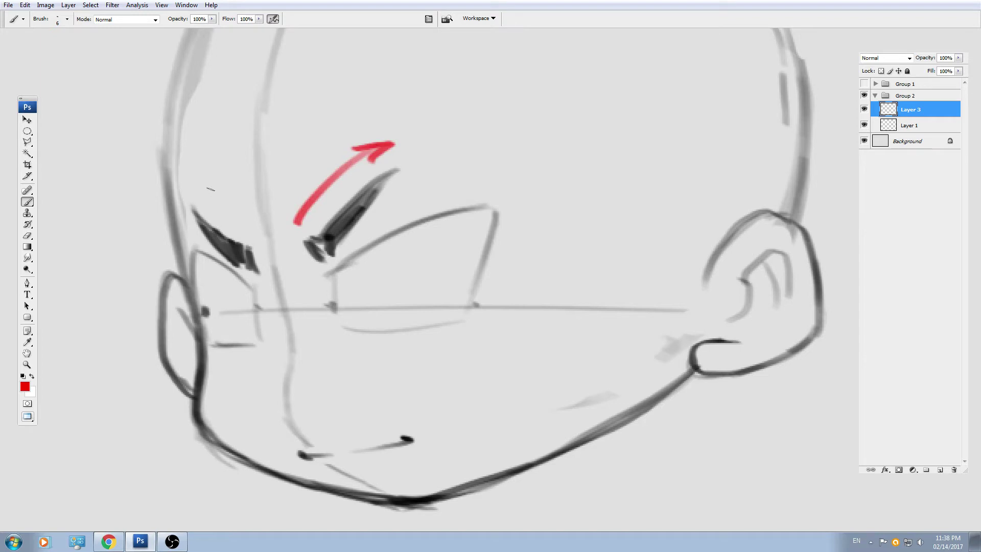
pyautogui.moveTo(200, 182); pyautogui.dragTo(248, 240)
pyautogui.hotkey('ctrl', 'alt', 'z')
pyautogui.hotkey('ctrl', 'alt', 'z')
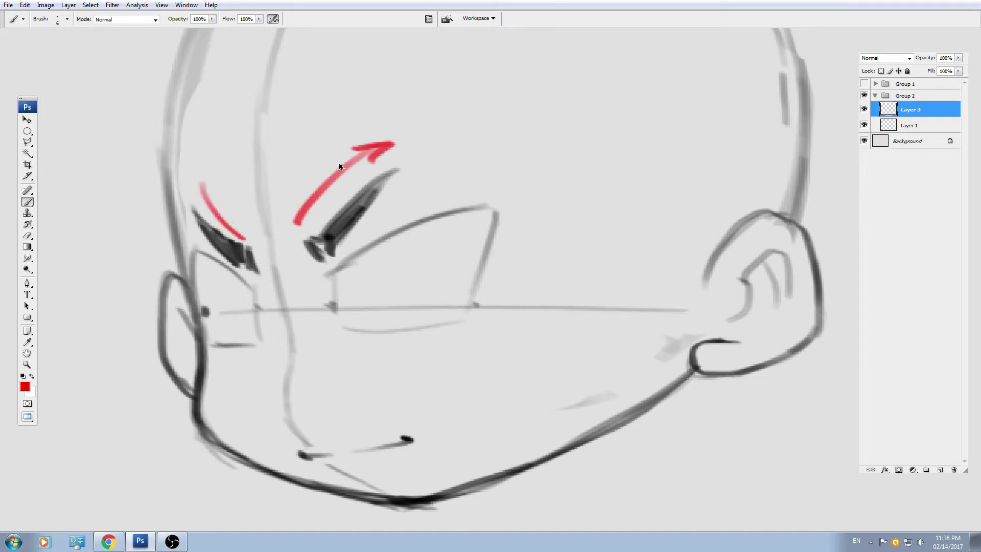
pyautogui.hotkey('ctrl', 'alt', 'z')
pyautogui.hotkey('ctrl', 'alt', 'z')
pyautogui.hotkey('ctrl', 'alt', 'z')
pyautogui.hotkey('ctrl', 'alt', 'z')
pyautogui.press('d')
# Darken the upper lids and outer sides of both eyes with a larger brush, extending the right eye's outer corner to a point.
pyautogui.scroll(-1, 361, 233)
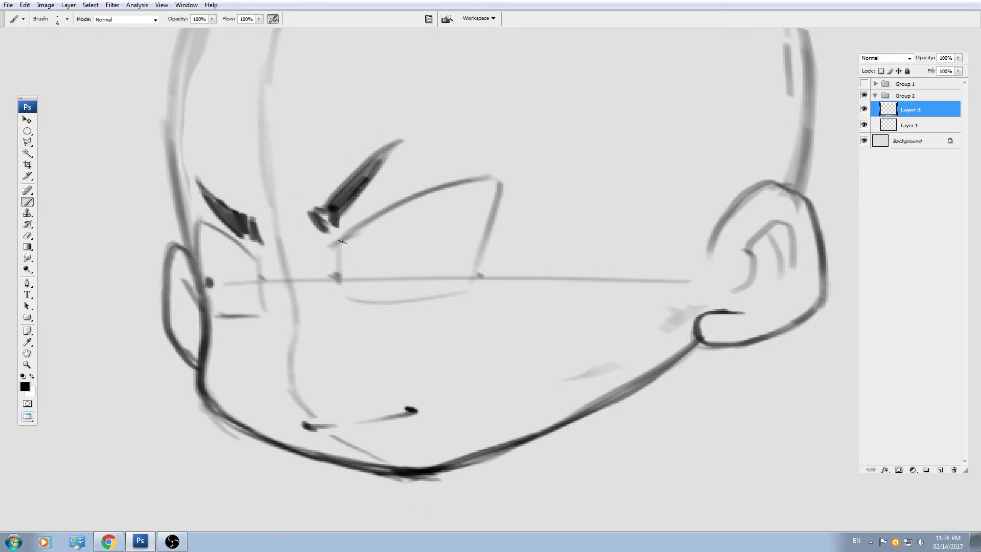
pyautogui.moveTo(336, 271)
pyautogui.mouseDown()
pyautogui.moveTo(360, 229)
pyautogui.moveTo(393, 205)
pyautogui.moveTo(452, 185)
pyautogui.moveTo(498, 185)
pyautogui.moveTo(481, 186)
pyautogui.mouseUp()
pyautogui.press(']')
pyautogui.press(']')
pyautogui.moveTo(424, 204)
pyautogui.mouseDown()
pyautogui.moveTo(493, 194)
pyautogui.moveTo(468, 289)
pyautogui.moveTo(519, 167)
pyautogui.moveTo(474, 270)
pyautogui.mouseUp()
pyautogui.moveTo(260, 280)
pyautogui.mouseDown()
pyautogui.moveTo(226, 235)
pyautogui.moveTo(187, 211)
pyautogui.moveTo(196, 264)
pyautogui.moveTo(241, 254)
pyautogui.moveTo(194, 219)
pyautogui.moveTo(214, 251)
pyautogui.moveTo(199, 265)
pyautogui.moveTo(222, 312)
pyautogui.mouseUp()
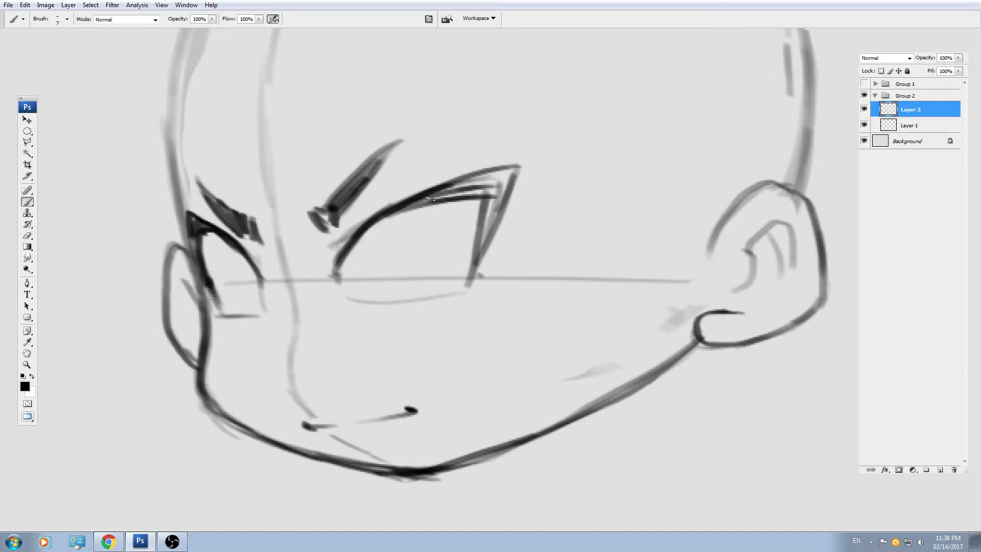
# Fill the right eye's upper lash and outer corner with black, and trim the stray lines around the eye with the eraser.
pyautogui.moveTo(431, 198)
pyautogui.mouseDown()
pyautogui.moveTo(517, 167)
pyautogui.moveTo(440, 198)
pyautogui.moveTo(502, 197)
pyautogui.moveTo(459, 289)
pyautogui.mouseUp()
pyautogui.press('e')
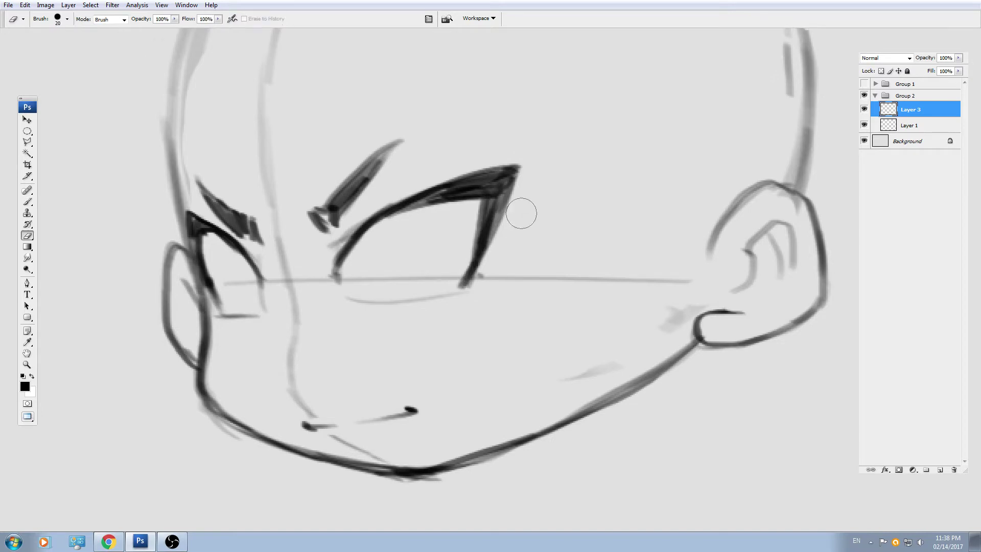
pyautogui.moveTo(521, 213)
pyautogui.mouseDown()
pyautogui.moveTo(492, 266)
pyautogui.moveTo(457, 295)
pyautogui.moveTo(480, 281)
pyautogui.moveTo(357, 264)
pyautogui.moveTo(340, 298)
pyautogui.moveTo(385, 233)
pyautogui.moveTo(328, 300)
pyautogui.mouseUp()
# Outline the irises in both eyes with curved sides and short flat bottoms.
pyautogui.press('b')
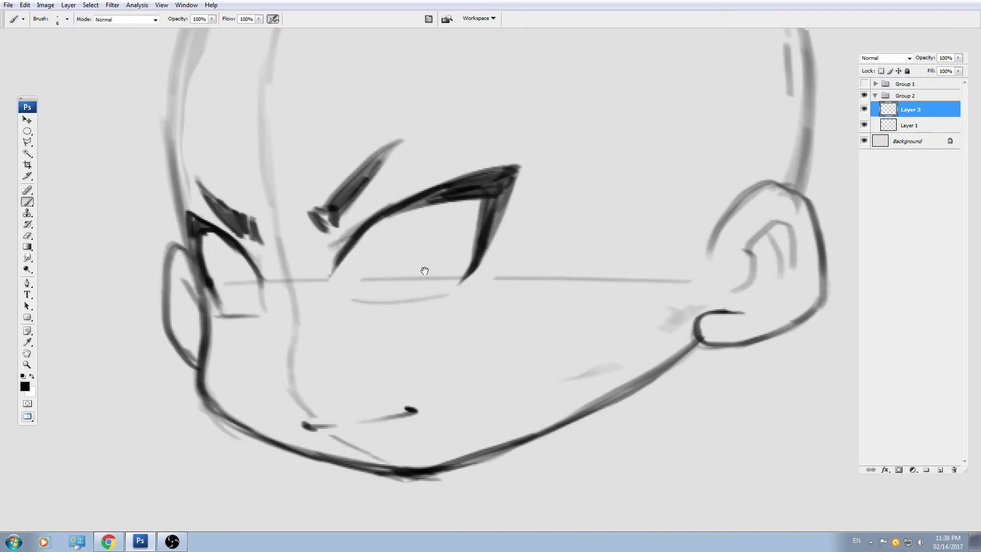
pyautogui.moveTo(424, 270); pyautogui.dragTo(420, 263)
pyautogui.moveTo(378, 212); pyautogui.dragTo(386, 280)
pyautogui.moveTo(458, 195); pyautogui.dragTo(436, 276)
pyautogui.moveTo(391, 290); pyautogui.dragTo(427, 288)
pyautogui.moveTo(222, 234)
pyautogui.mouseDown()
pyautogui.moveTo(232, 301)
pyautogui.moveTo(255, 305)
pyautogui.mouseUp()
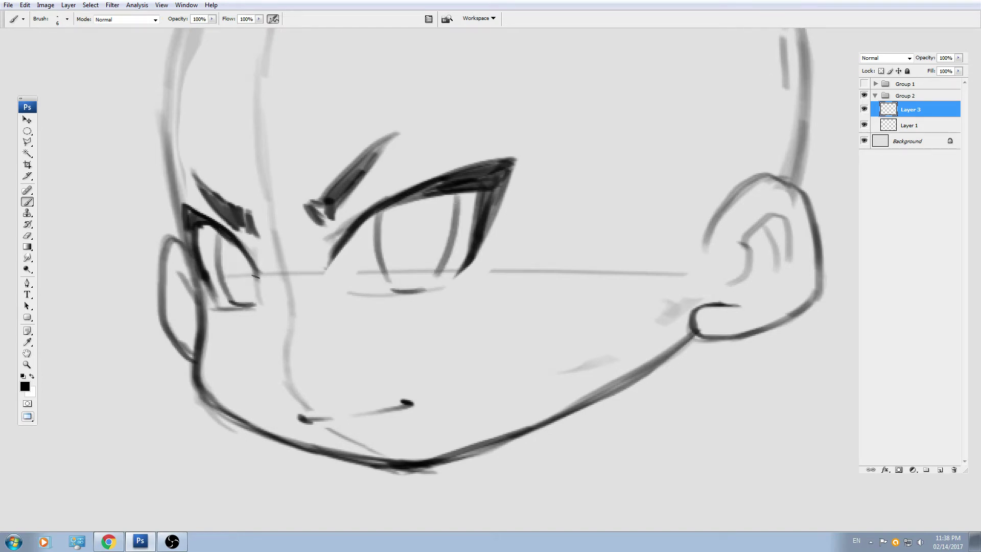
pyautogui.moveTo(258, 271); pyautogui.dragTo(255, 307)
# Fill both irises with dark gray shading, using a larger brush for the right eye.
pyautogui.press(']')
pyautogui.press(']')
pyautogui.press(']')
pyautogui.moveTo(439, 200)
pyautogui.mouseDown()
pyautogui.moveTo(401, 225)
pyautogui.moveTo(399, 277)
pyautogui.moveTo(444, 204)
pyautogui.moveTo(388, 220)
pyautogui.moveTo(399, 282)
pyautogui.moveTo(434, 273)
pyautogui.moveTo(457, 207)
pyautogui.moveTo(439, 204)
pyautogui.moveTo(409, 245)
pyautogui.mouseUp()
pyautogui.press('[')
pyautogui.press('[')
pyautogui.press('[')
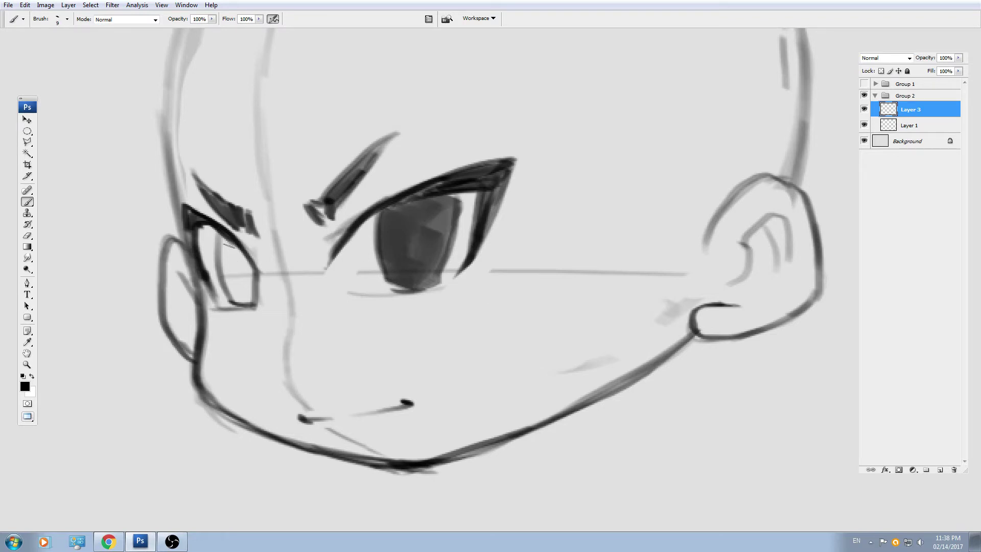
pyautogui.moveTo(230, 244)
pyautogui.mouseDown()
pyautogui.moveTo(231, 307)
pyautogui.moveTo(245, 282)
pyautogui.moveTo(244, 300)
pyautogui.moveTo(229, 241)
pyautogui.moveTo(225, 273)
pyautogui.moveTo(240, 295)
pyautogui.mouseUp()
# Paint black pupils in both eyes and darken the upper part of each iris.
pyautogui.moveTo(400, 227)
pyautogui.mouseDown()
pyautogui.moveTo(425, 206)
pyautogui.moveTo(415, 214)
pyautogui.moveTo(421, 258)
pyautogui.moveTo(429, 217)
pyautogui.moveTo(391, 212)
pyautogui.moveTo(450, 198)
pyautogui.moveTo(413, 200)
pyautogui.moveTo(388, 229)
pyautogui.mouseUp()
pyautogui.press('[')
pyautogui.moveTo(231, 245)
pyautogui.mouseDown()
pyautogui.moveTo(225, 252)
pyautogui.moveTo(239, 260)
pyautogui.mouseUp()
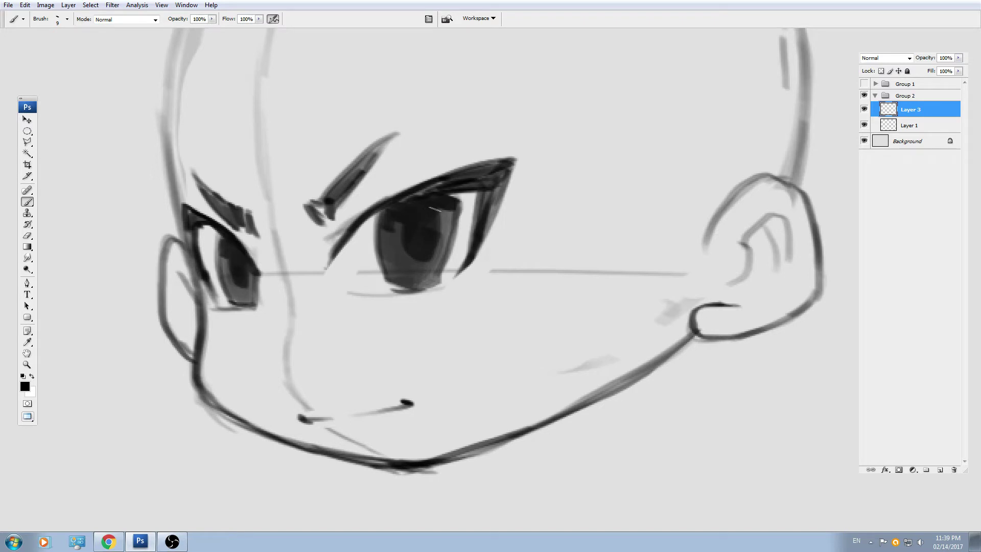
# Paint a large upper and a small lower white highlight in each eye.
pyautogui.press('x')
pyautogui.moveTo(434, 210)
pyautogui.mouseDown()
pyautogui.moveTo(443, 217)
pyautogui.moveTo(433, 227)
pyautogui.moveTo(440, 213)
pyautogui.mouseUp()
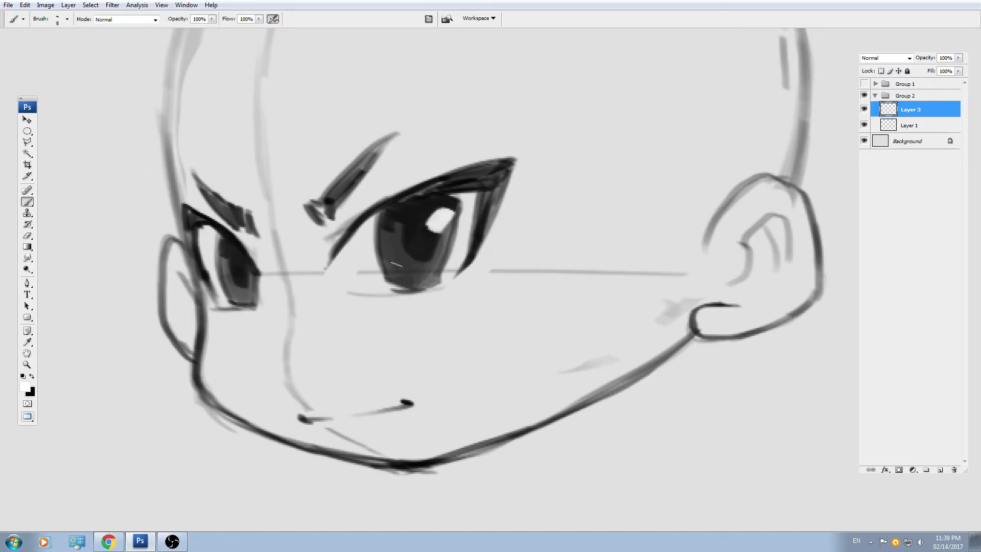
pyautogui.moveTo(245, 274); pyautogui.dragTo(226, 294)
# Switch back to black and darken the iris edges, the right eye's outer lash and the eyebrows.
pyautogui.press('x')
pyautogui.moveTo(227, 258); pyautogui.dragTo(231, 291)
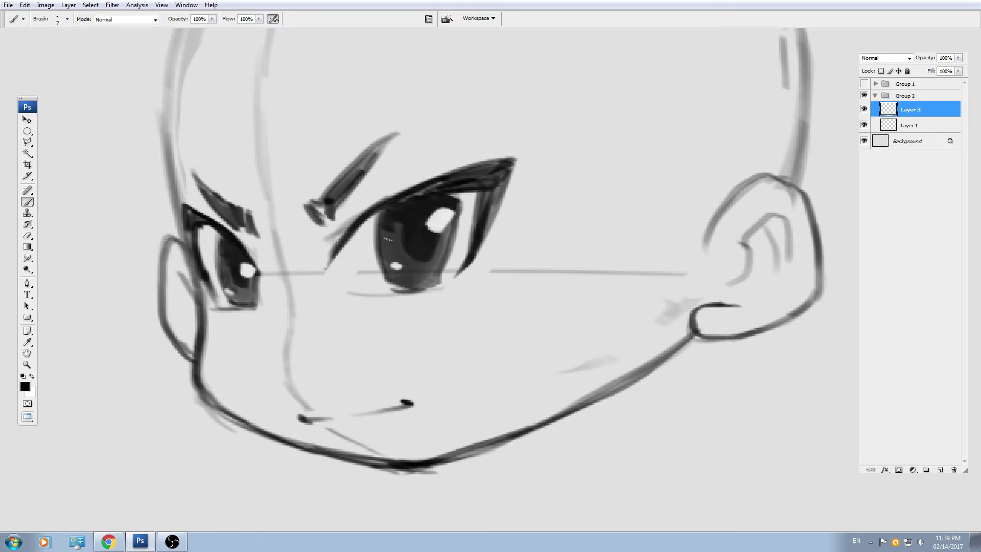
pyautogui.moveTo(386, 225)
pyautogui.mouseDown()
pyautogui.moveTo(402, 273)
pyautogui.moveTo(431, 258)
pyautogui.moveTo(451, 197)
pyautogui.moveTo(427, 186)
pyautogui.moveTo(391, 206)
pyautogui.mouseUp()
pyautogui.moveTo(474, 234)
pyautogui.mouseDown()
pyautogui.moveTo(452, 271)
pyautogui.moveTo(461, 259)
pyautogui.mouseUp()
pyautogui.moveTo(383, 179)
pyautogui.mouseDown()
pyautogui.moveTo(387, 212)
pyautogui.moveTo(406, 168)
pyautogui.moveTo(335, 235)
pyautogui.moveTo(329, 255)
pyautogui.moveTo(246, 263)
pyautogui.moveTo(237, 253)
pyautogui.mouseUp()
pyautogui.moveTo(300, 309); pyautogui.dragTo(294, 243)
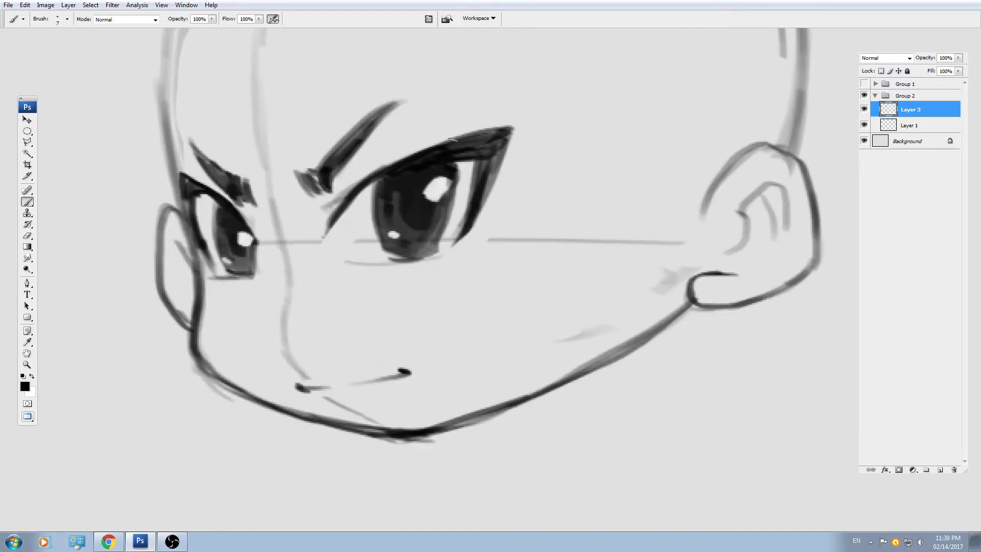
# Refine the right eye's inner corner and iris edge with a fine brush, and erase the lower-lid lines beneath both eyes.
pyautogui.hotkey('ctrl', '-')
pyautogui.hotkey('ctrl', '+')
pyautogui.press('[')
pyautogui.press('[')
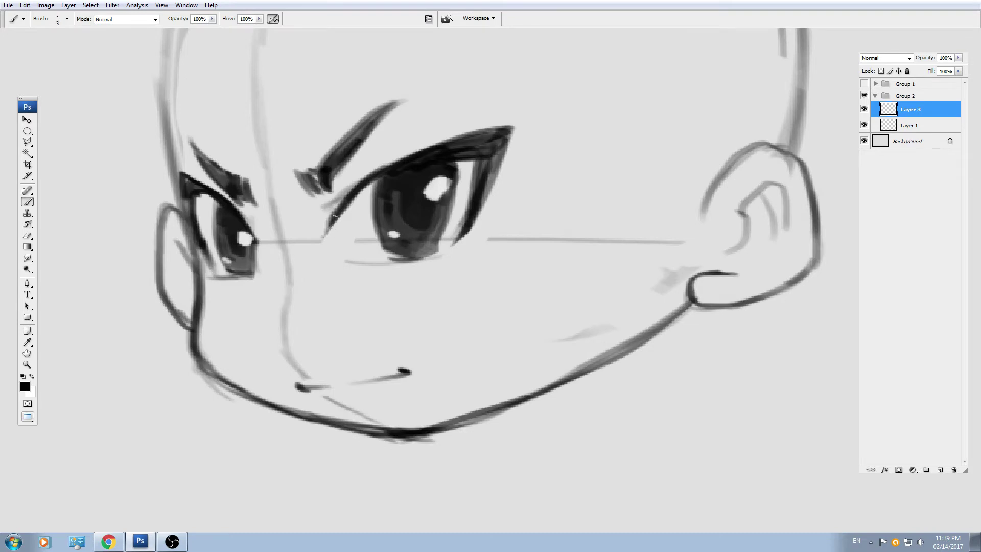
pyautogui.moveTo(334, 218)
pyautogui.mouseDown()
pyautogui.moveTo(346, 202)
pyautogui.moveTo(322, 268)
pyautogui.moveTo(377, 267)
pyautogui.moveTo(361, 278)
pyautogui.moveTo(442, 266)
pyautogui.moveTo(397, 272)
pyautogui.mouseUp()
pyautogui.press(']')
pyautogui.press('e')
pyautogui.moveTo(234, 283); pyautogui.dragTo(259, 291)
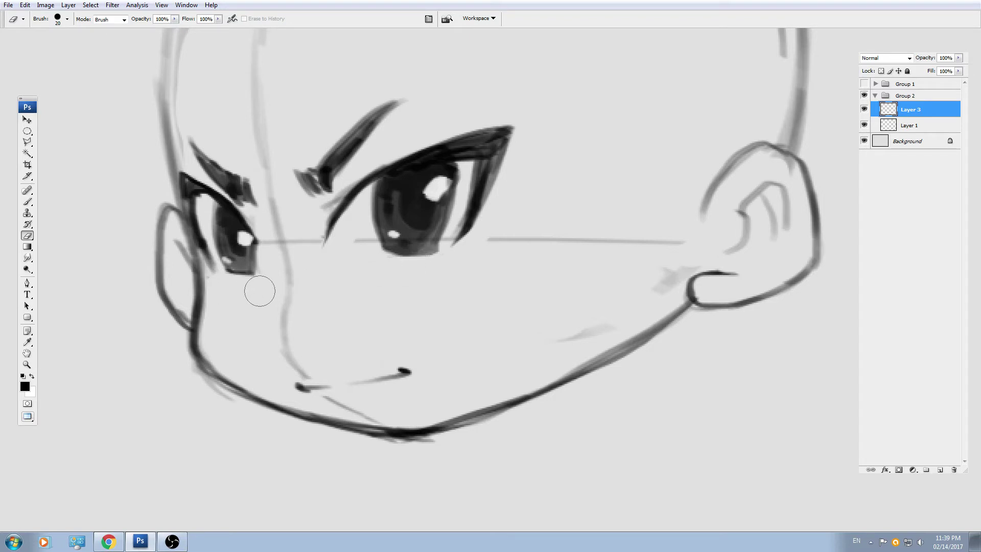
pyautogui.moveTo(375, 278); pyautogui.dragTo(481, 256)
pyautogui.press('b')
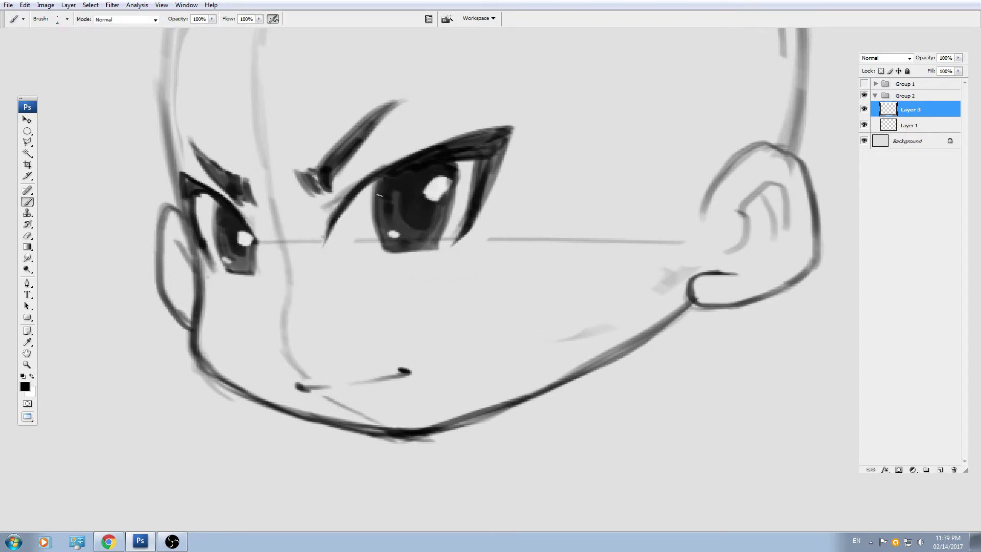
pyautogui.moveTo(380, 195)
pyautogui.mouseDown()
pyautogui.moveTo(384, 253)
pyautogui.moveTo(363, 247)
pyautogui.mouseUp()
# Erase the vertical face guide below the brows and parts of the horizontal guide around the eyes.
pyautogui.press('e')
pyautogui.moveTo(450, 235)
pyautogui.mouseDown()
pyautogui.moveTo(458, 215)
pyautogui.moveTo(445, 253)
pyautogui.moveTo(481, 242)
pyautogui.moveTo(616, 240)
pyautogui.mouseUp()
pyautogui.hotkey('ctrl', '-')
pyautogui.hotkey('ctrl', '-')
pyautogui.hotkey('ctrl', '+')
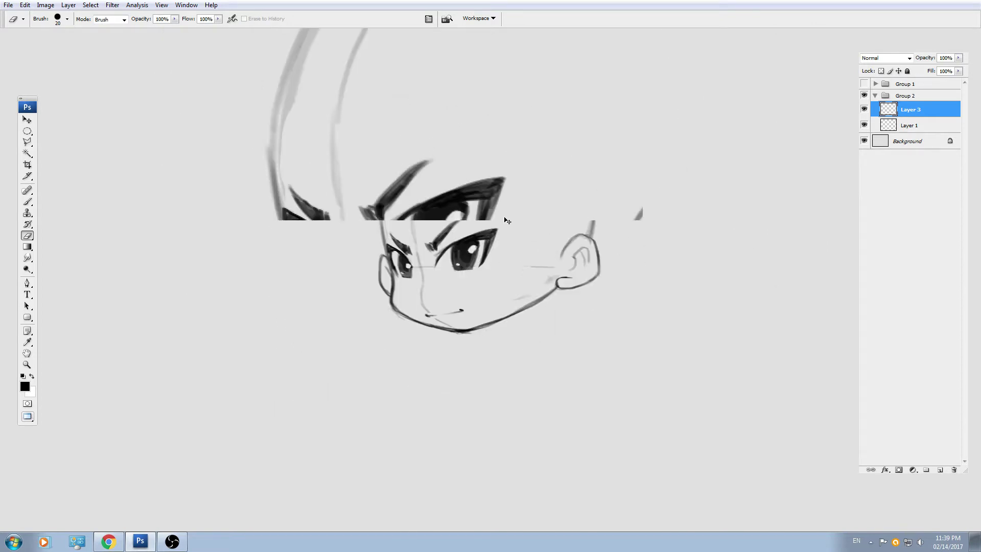
pyautogui.moveTo(351, 270)
pyautogui.mouseDown()
pyautogui.moveTo(360, 326)
pyautogui.moveTo(395, 354)
pyautogui.moveTo(380, 356)
pyautogui.moveTo(423, 372)
pyautogui.mouseUp()
pyautogui.moveTo(361, 281); pyautogui.dragTo(350, 231)
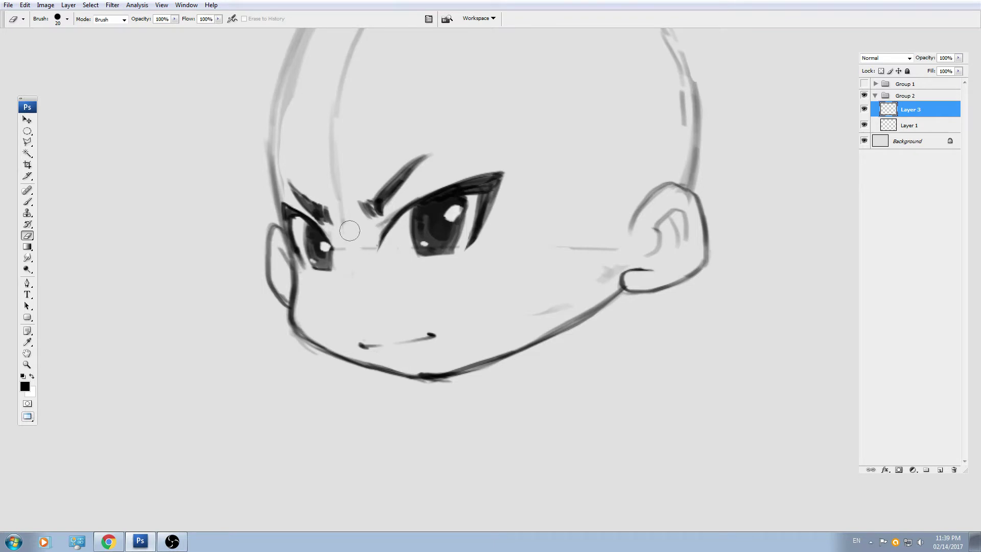
# Trim the outer edge of the jawline between the right ear and the chin with the eraser.
pyautogui.hotkey('ctrl', '-')
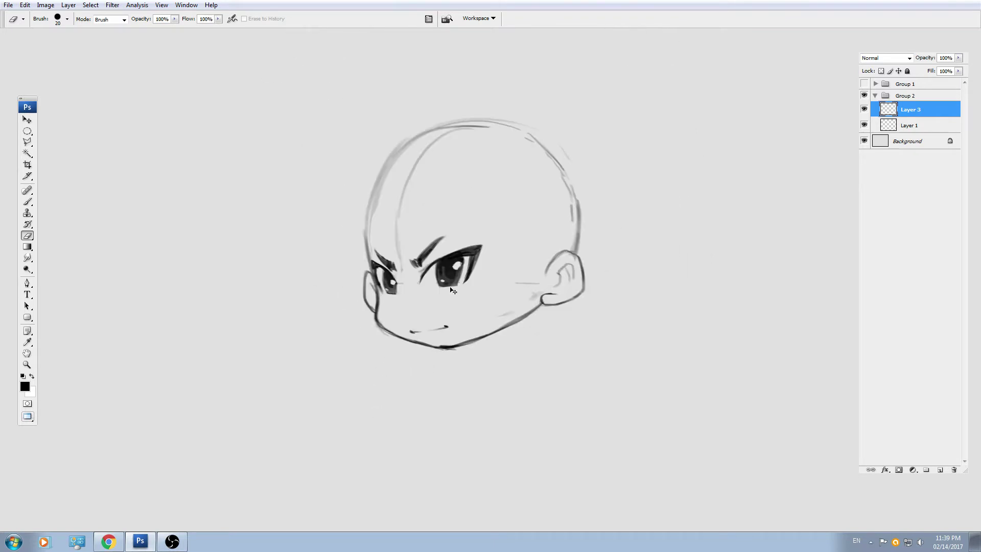
pyautogui.hotkey('ctrl', '+')
pyautogui.press('[')
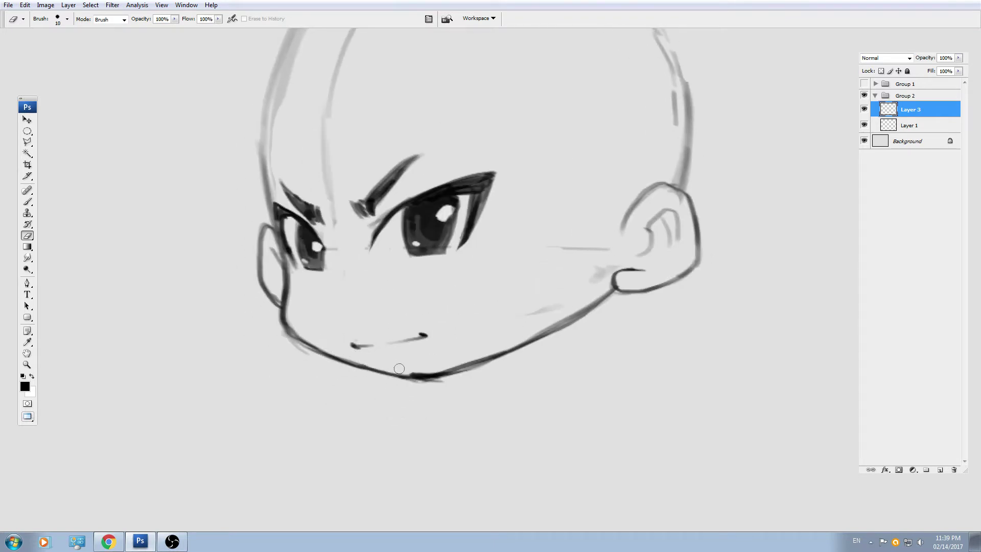
pyautogui.press(']')
pyautogui.moveTo(598, 314)
pyautogui.mouseDown()
pyautogui.moveTo(527, 349)
pyautogui.moveTo(612, 306)
pyautogui.moveTo(498, 373)
pyautogui.moveTo(593, 318)
pyautogui.moveTo(443, 389)
pyautogui.mouseUp()
pyautogui.hotkey('ctrl', 'z')
pyautogui.moveTo(521, 358); pyautogui.dragTo(433, 387)
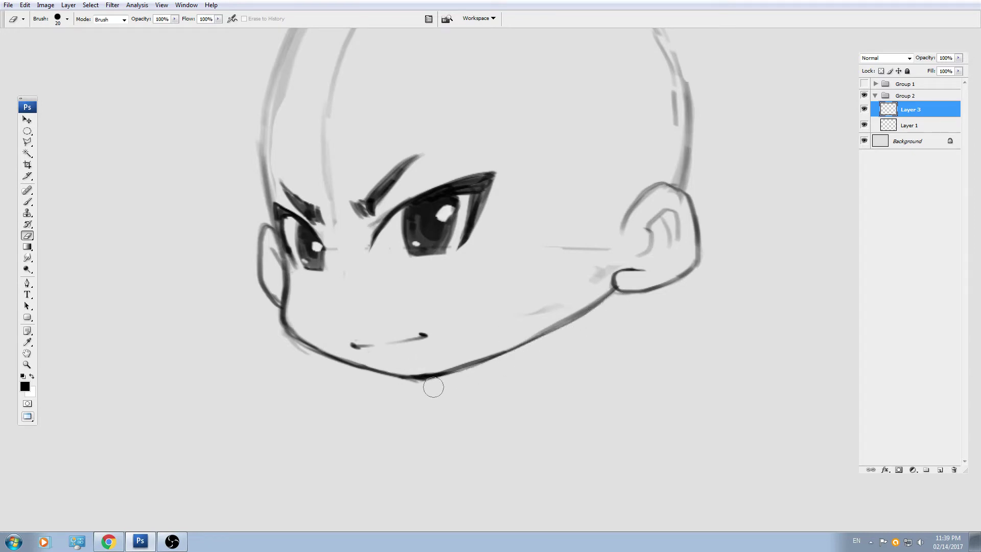
# Narrow the head drawing on Layer 3 slightly in width with Free Transform.
pyautogui.press('b')
pyautogui.moveTo(604, 287); pyautogui.dragTo(549, 353)
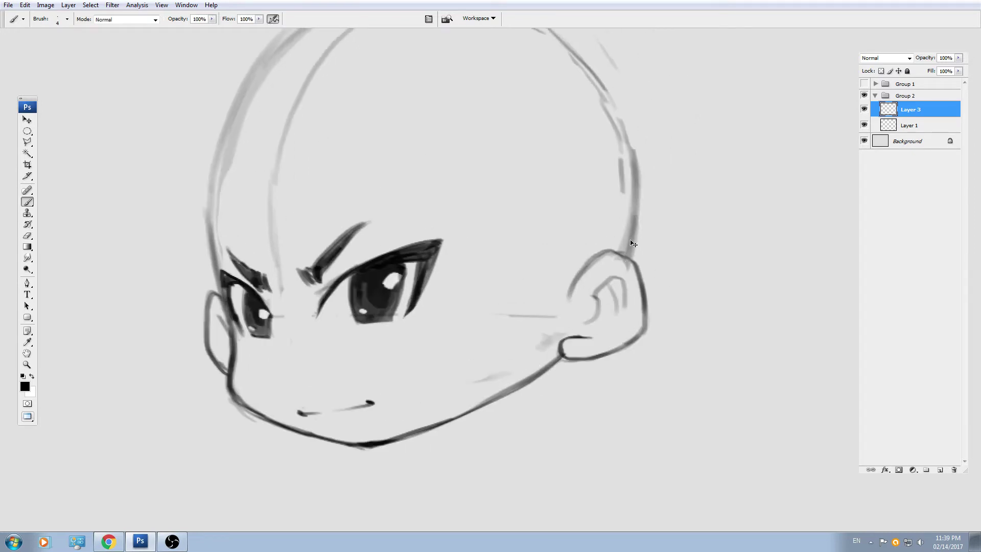
pyautogui.hotkey('ctrl', 't')
pyautogui.moveTo(648, 226); pyautogui.dragTo(630, 223)
pyautogui.press('Return')
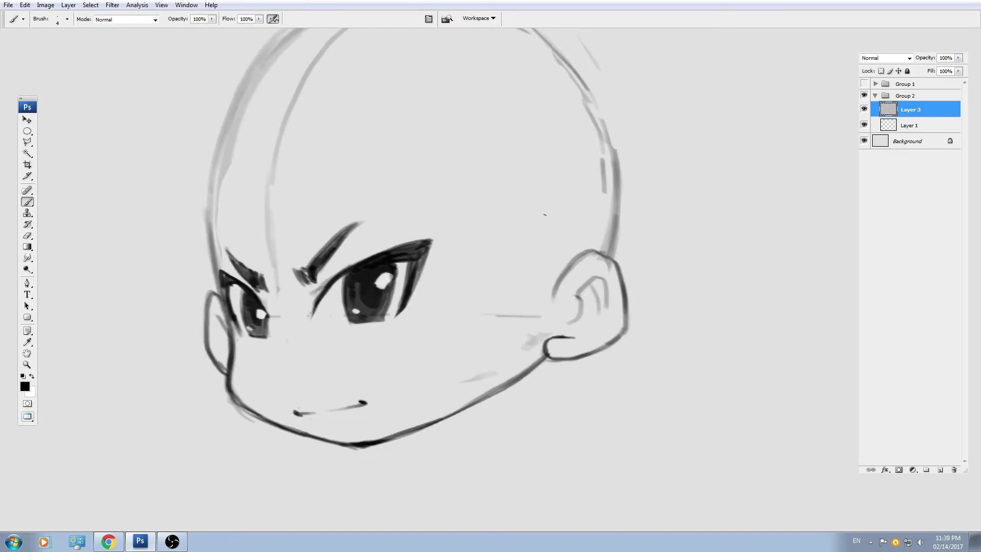
# Sketch an angular hairline with a central peak across the forehead and down the temple toward the right ear.
pyautogui.moveTo(459, 158); pyautogui.dragTo(493, 232)
pyautogui.hotkey('ctrl', '-')
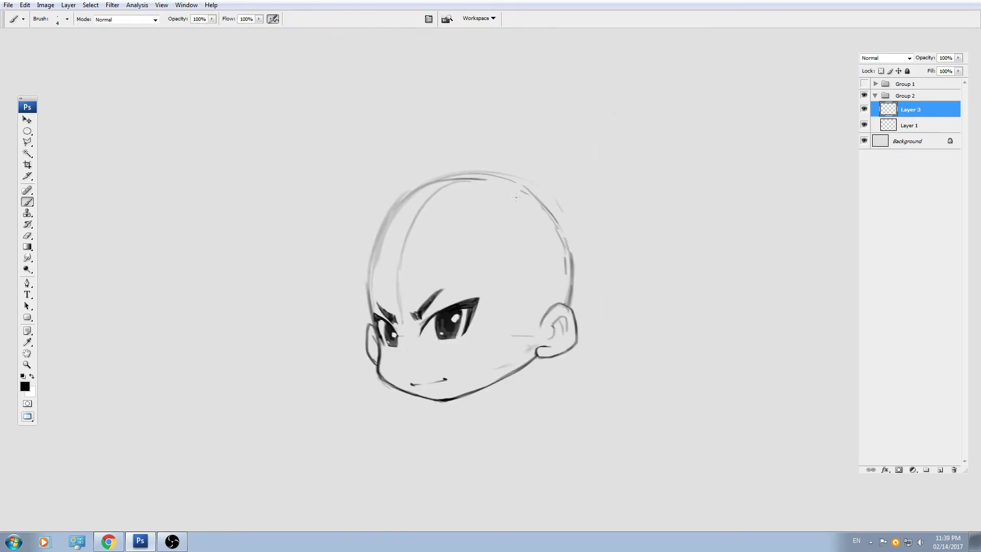
pyautogui.hotkey('ctrl', '+')
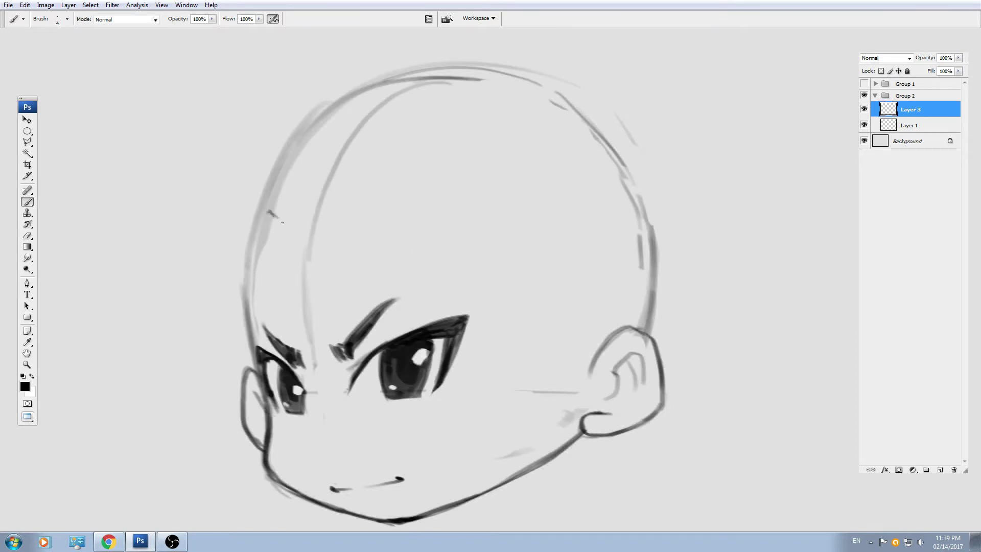
pyautogui.moveTo(280, 220)
pyautogui.mouseDown()
pyautogui.moveTo(305, 246)
pyautogui.moveTo(491, 178)
pyautogui.moveTo(576, 276)
pyautogui.moveTo(558, 373)
pyautogui.mouseUp()
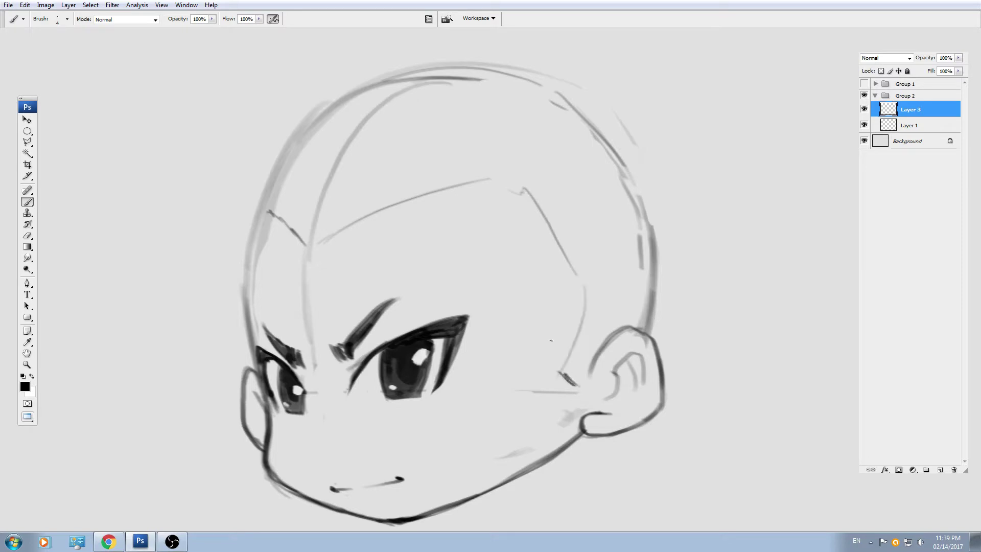
pyautogui.hotkey('ctrl', '-')
pyautogui.hotkey('ctrl', '+')
# Redraw the left forehead contour with a finer brush, from the hairline's outer end down to the left eye.
pyautogui.moveTo(270, 213)
pyautogui.mouseDown()
pyautogui.moveTo(259, 210)
pyautogui.moveTo(235, 273)
pyautogui.moveTo(326, 182)
pyautogui.moveTo(318, 227)
pyautogui.mouseUp()
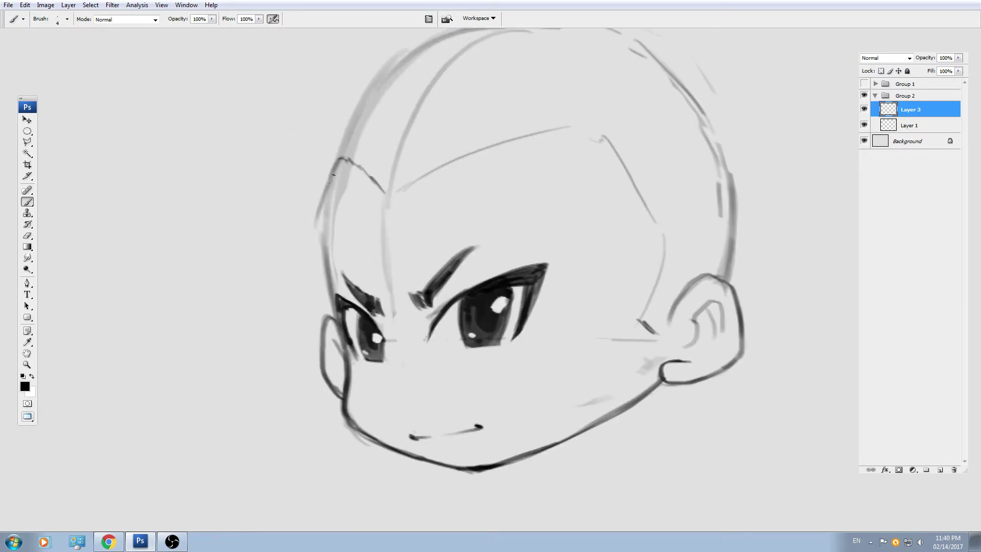
pyautogui.hotkey('ctrl', 'z')
pyautogui.press('[')
pyautogui.moveTo(338, 160); pyautogui.dragTo(319, 239)
pyautogui.moveTo(339, 159); pyautogui.dragTo(322, 255)
pyautogui.moveTo(321, 217); pyautogui.dragTo(326, 280)
pyautogui.moveTo(324, 246); pyautogui.dragTo(329, 277)
pyautogui.moveTo(330, 256); pyautogui.dragTo(335, 248)
# Erase the old construction lines inside the left forehead contour and parts of the vertical guide above the brows.
pyautogui.press('e')
pyautogui.moveTo(348, 172); pyautogui.dragTo(343, 266)
pyautogui.press('b')
pyautogui.press('e')
pyautogui.moveTo(423, 214)
pyautogui.mouseDown()
pyautogui.moveTo(385, 243)
pyautogui.moveTo(393, 313)
pyautogui.mouseUp()
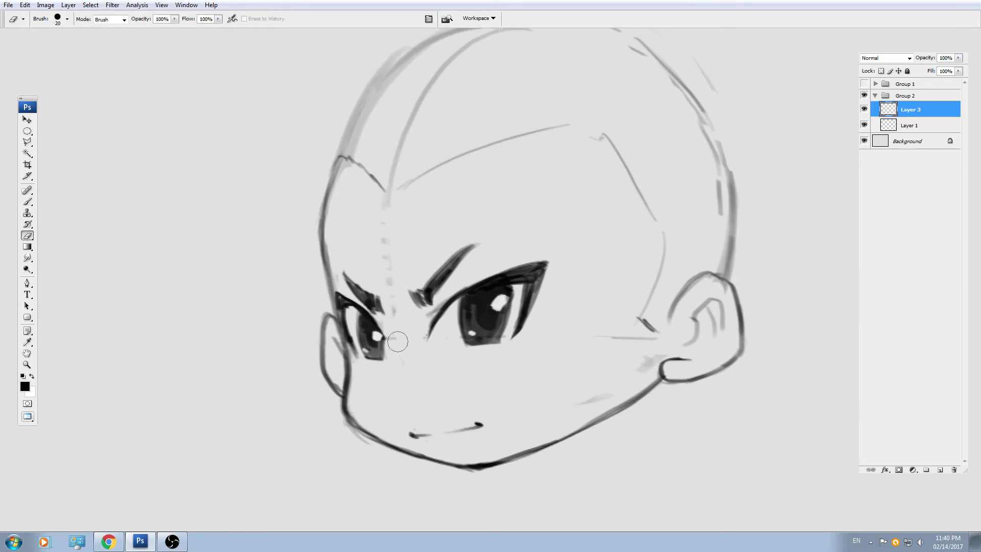
pyautogui.press('b')
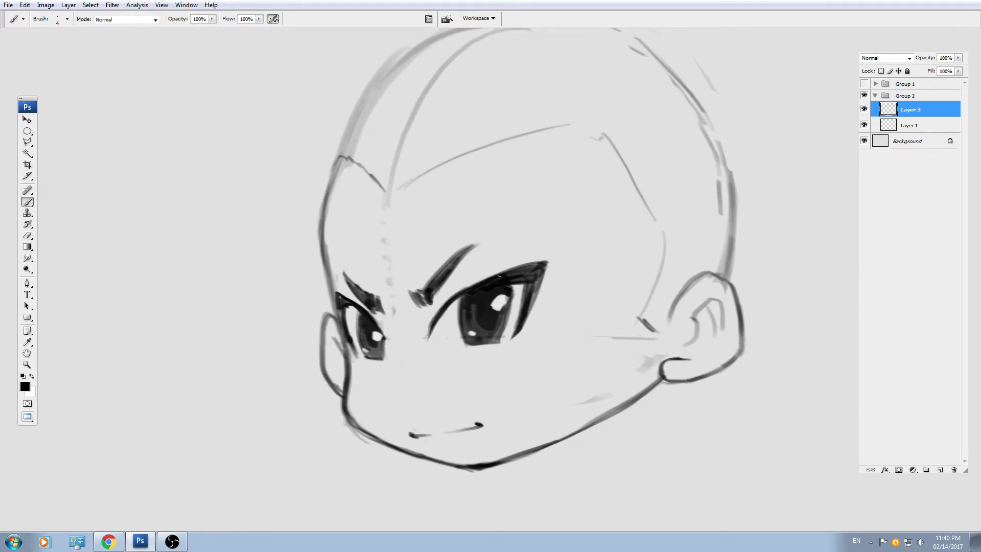
# Move the head drawing to the left side of the canvas.
pyautogui.hotkey('ctrl', '-')
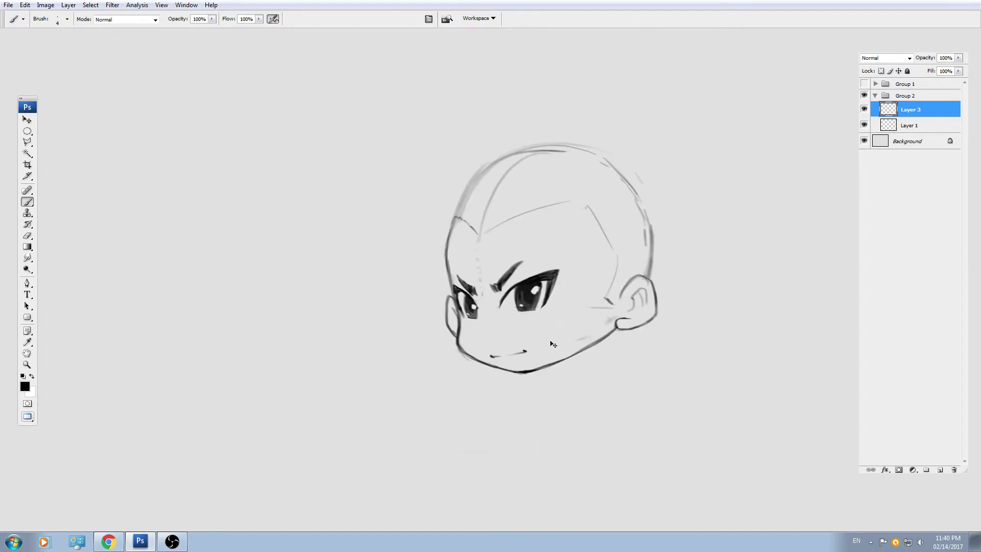
pyautogui.press('v')
pyautogui.moveTo(569, 368); pyautogui.dragTo(243, 345)
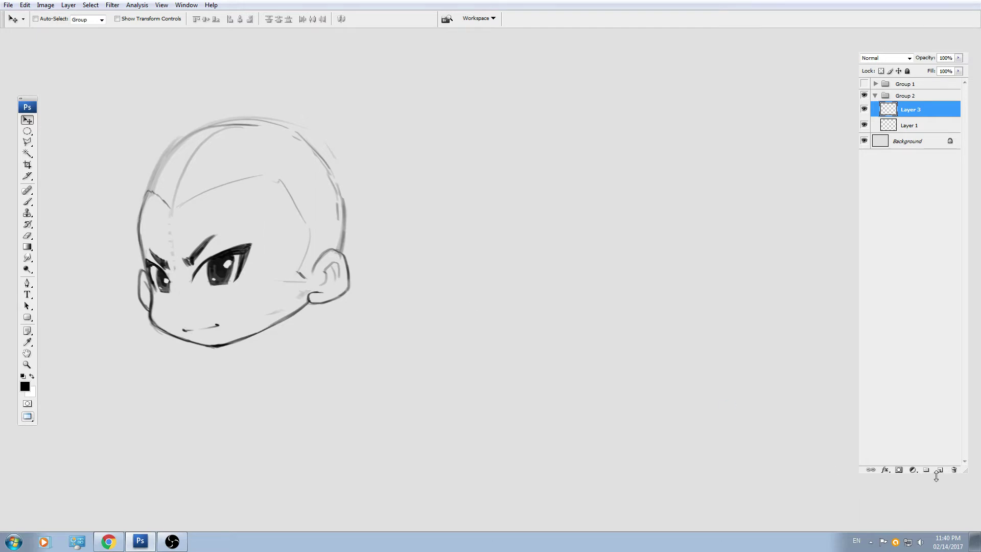
# Add a new layer above Layer 3 and hide Layer 3.
pyautogui.click(939, 470)
pyautogui.moveTo(629, 316); pyautogui.dragTo(380, 307)
pyautogui.press('b')
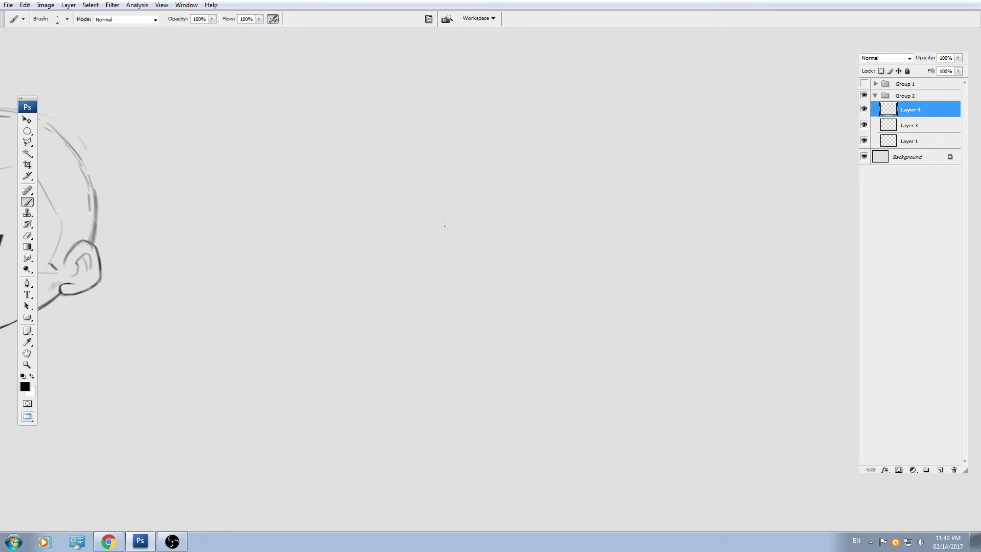
pyautogui.moveTo(394, 303)
pyautogui.mouseDown()
pyautogui.moveTo(418, 289)
pyautogui.moveTo(642, 265)
pyautogui.moveTo(622, 278)
pyautogui.mouseUp()
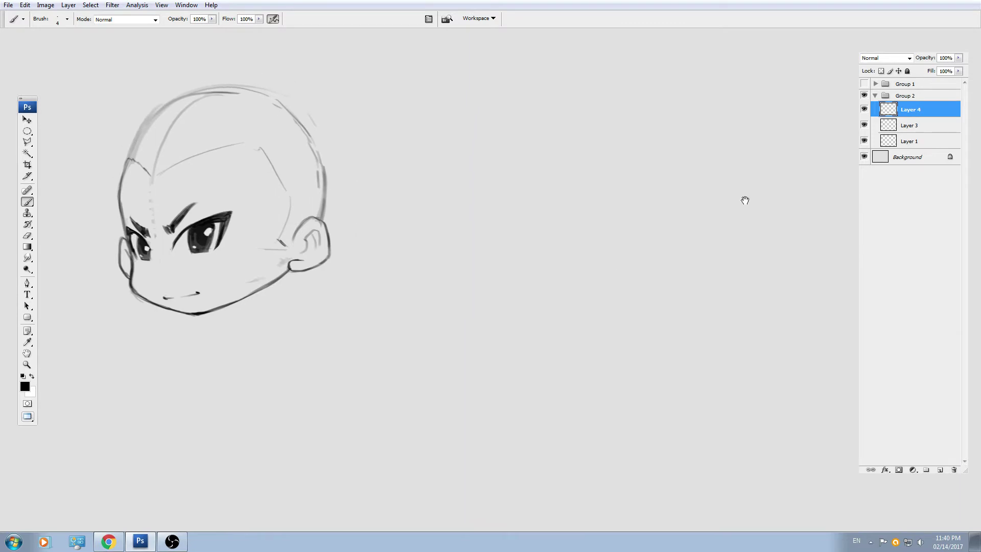
pyautogui.click(864, 125)
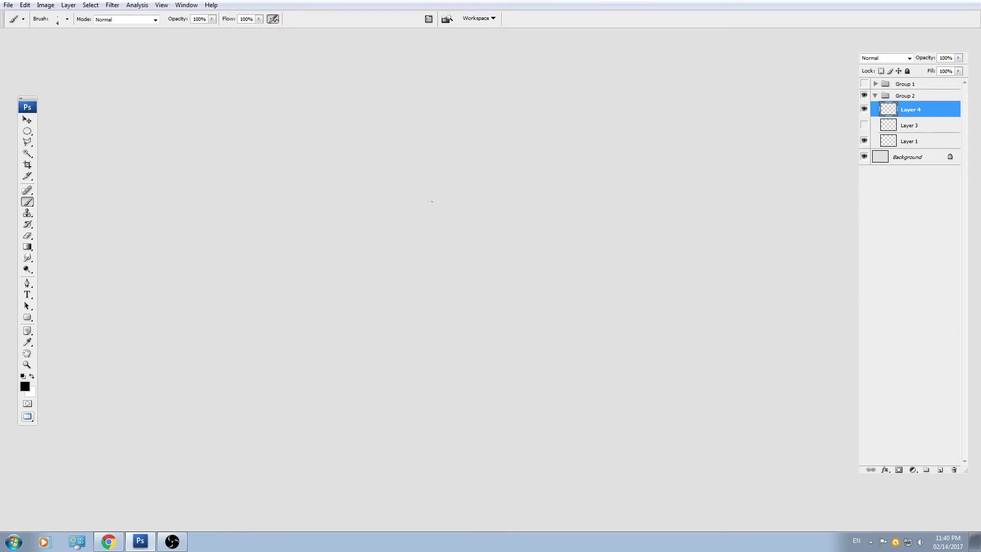
# Set the foreground colour to red and sketch a large upright oval for a second head's skull.
pyautogui.click(26, 387)
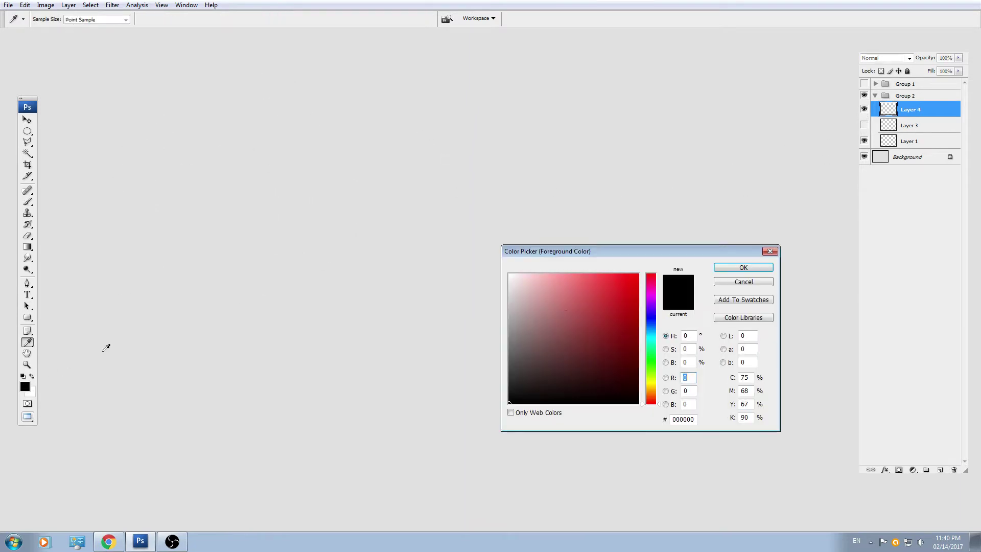
pyautogui.click(638, 291)
pyautogui.click(744, 267)
pyautogui.moveTo(437, 124)
pyautogui.mouseDown()
pyautogui.moveTo(598, 101)
pyautogui.moveTo(645, 136)
pyautogui.moveTo(457, 114)
pyautogui.moveTo(378, 331)
pyautogui.mouseUp()
pyautogui.moveTo(659, 158)
pyautogui.mouseDown()
pyautogui.moveTo(667, 293)
pyautogui.moveTo(593, 397)
pyautogui.mouseUp()
pyautogui.moveTo(369, 245)
pyautogui.mouseDown()
pyautogui.moveTo(391, 358)
pyautogui.moveTo(447, 401)
pyautogui.mouseUp()
pyautogui.moveTo(409, 368); pyautogui.dragTo(493, 411)
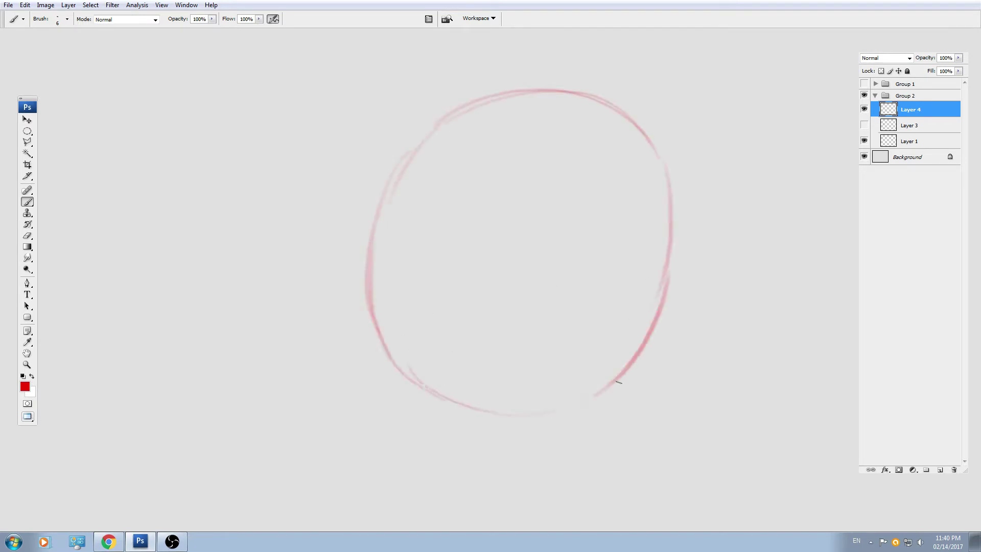
pyautogui.moveTo(643, 359); pyautogui.dragTo(504, 407)
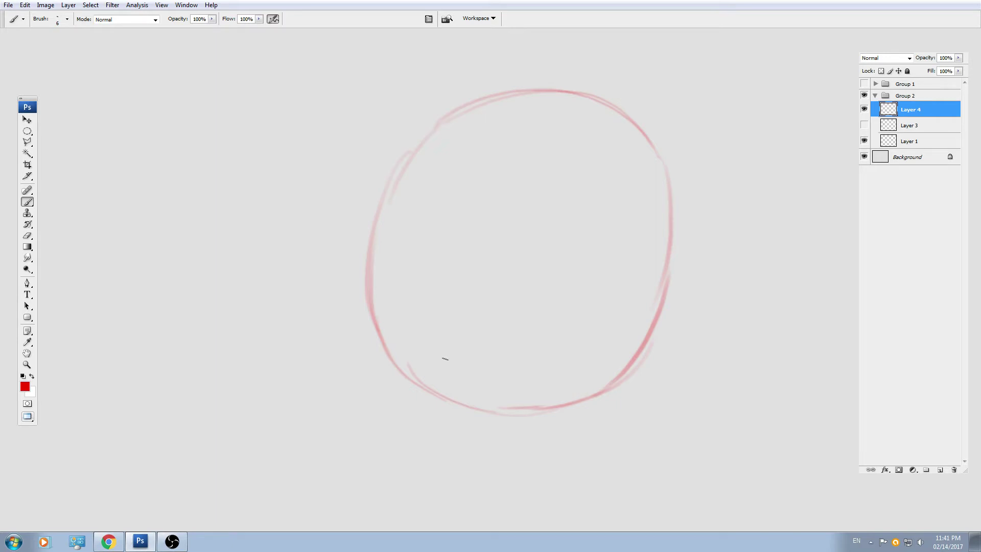
# Reinforce the red oval's upper-left curve and left edge with additional strokes.
pyautogui.moveTo(309, 259); pyautogui.dragTo(274, 258)
pyautogui.moveTo(372, 154); pyautogui.dragTo(489, 103)
pyautogui.moveTo(494, 96)
pyautogui.mouseDown()
pyautogui.moveTo(443, 105)
pyautogui.moveTo(375, 149)
pyautogui.mouseUp()
pyautogui.moveTo(356, 191); pyautogui.dragTo(370, 141)
pyautogui.moveTo(400, 86)
pyautogui.mouseDown()
pyautogui.moveTo(355, 164)
pyautogui.moveTo(355, 207)
pyautogui.mouseUp()
pyautogui.moveTo(346, 147)
pyautogui.mouseDown()
pyautogui.moveTo(349, 139)
pyautogui.moveTo(350, 288)
pyautogui.mouseUp()
# Extend the skull's left side down into a rounded jaw corner and sweep the chin line across beneath the oval.
pyautogui.moveTo(342, 224)
pyautogui.mouseDown()
pyautogui.moveTo(328, 197)
pyautogui.moveTo(344, 280)
pyautogui.moveTo(316, 228)
pyautogui.mouseUp()
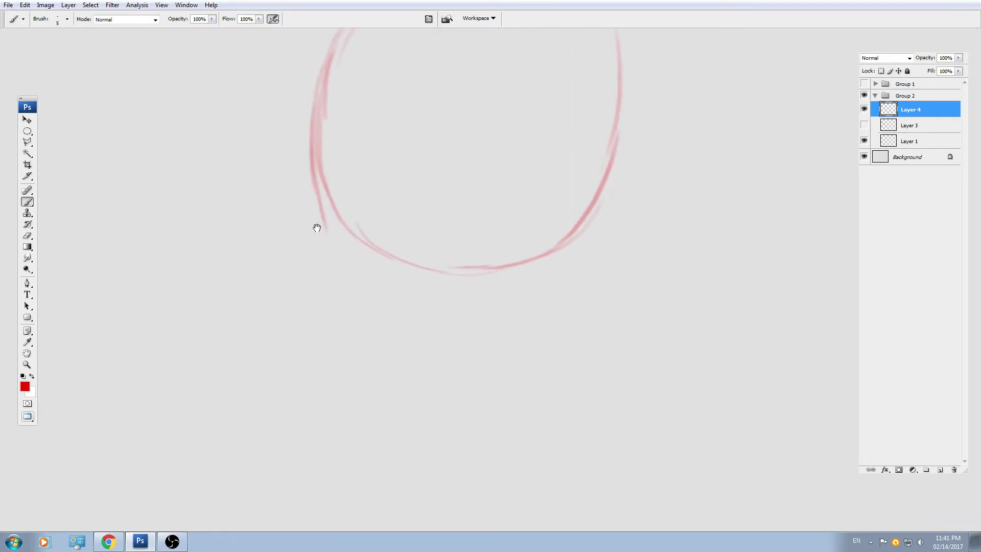
pyautogui.moveTo(318, 195)
pyautogui.mouseDown()
pyautogui.moveTo(321, 319)
pyautogui.moveTo(343, 337)
pyautogui.mouseUp()
pyautogui.moveTo(325, 259)
pyautogui.mouseDown()
pyautogui.moveTo(320, 311)
pyautogui.moveTo(321, 295)
pyautogui.moveTo(380, 331)
pyautogui.moveTo(470, 335)
pyautogui.moveTo(429, 341)
pyautogui.moveTo(527, 319)
pyautogui.mouseUp()
pyautogui.moveTo(550, 310); pyautogui.dragTo(472, 360)
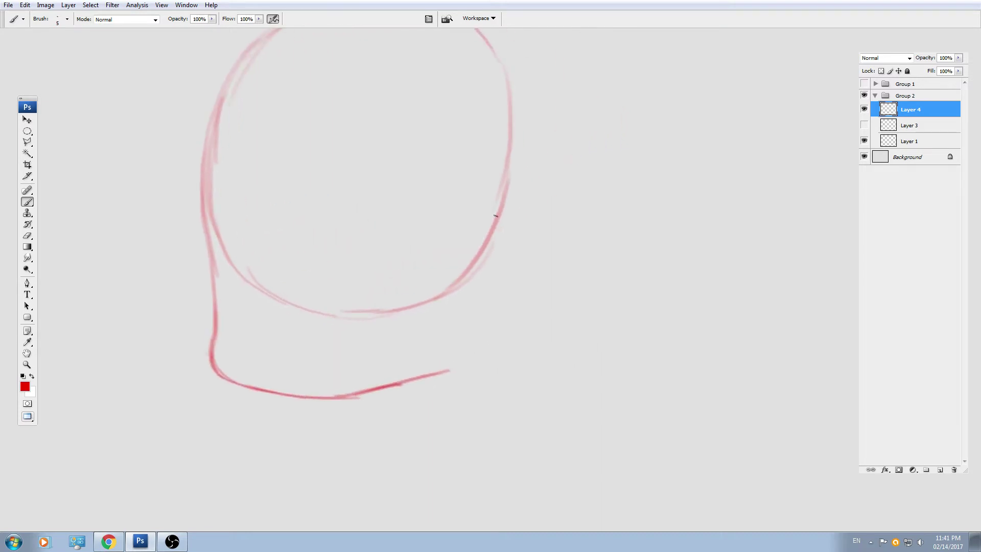
pyautogui.moveTo(498, 215)
pyautogui.mouseDown()
pyautogui.moveTo(492, 277)
pyautogui.moveTo(464, 343)
pyautogui.mouseUp()
pyautogui.moveTo(488, 279); pyautogui.dragTo(449, 366)
pyautogui.hotkey('ctrl', 'alt', 'z')
pyautogui.hotkey('ctrl', 'alt', 'z')
# Draw the right jaw side from the oval down to the chin line and round off their junction.
pyautogui.moveTo(499, 218); pyautogui.dragTo(468, 324)
pyautogui.moveTo(487, 258); pyautogui.dragTo(441, 362)
pyautogui.moveTo(465, 321)
pyautogui.mouseDown()
pyautogui.moveTo(433, 365)
pyautogui.moveTo(393, 387)
pyautogui.moveTo(415, 358)
pyautogui.mouseUp()
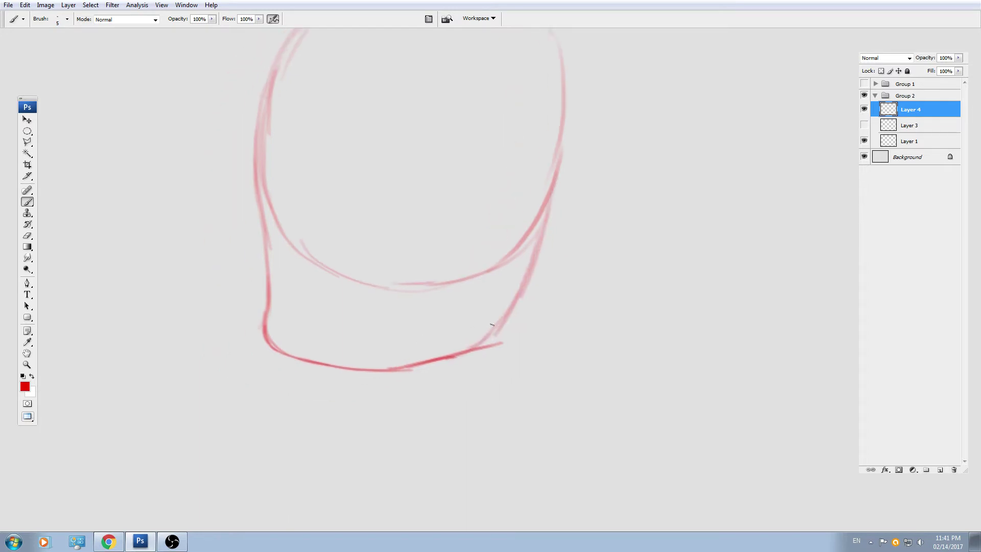
pyautogui.moveTo(498, 329); pyautogui.dragTo(404, 373)
pyautogui.moveTo(365, 246); pyautogui.dragTo(396, 307)
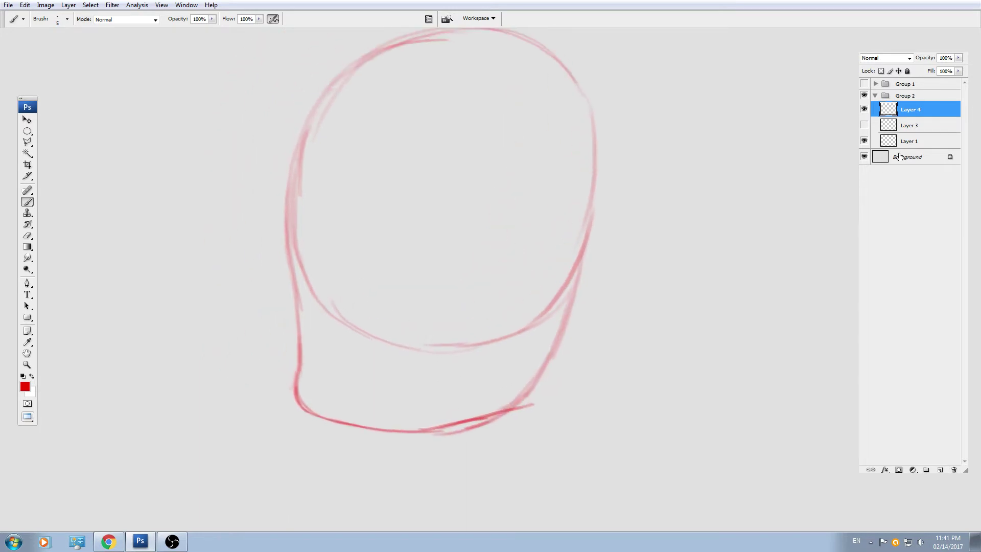
# Show Layer 3 again and move its finished head beside the red sketch, leaving a small gap.
pyautogui.click(864, 125)
pyautogui.click(909, 125)
pyautogui.press('v')
pyautogui.moveTo(158, 323)
pyautogui.mouseDown()
pyautogui.moveTo(265, 328)
pyautogui.moveTo(299, 380)
pyautogui.mouseUp()
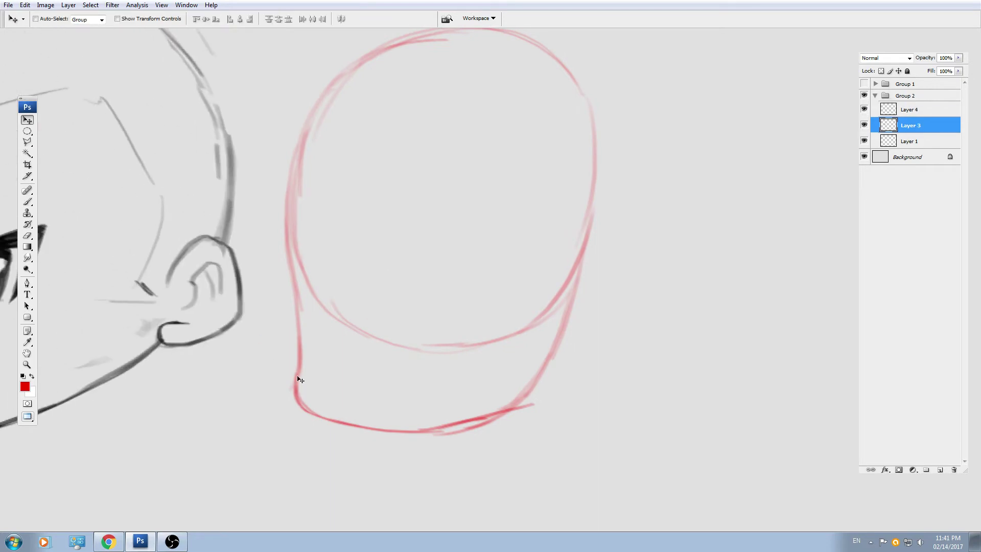
pyautogui.hotkey('ctrl', '-')
pyautogui.hotkey('ctrl', '-')
pyautogui.hotkey('ctrl', '-')
pyautogui.moveTo(401, 336); pyautogui.dragTo(376, 353)
# Scale the red sketch on Layer 4 to 123.5% against the finished head and place it back to that head's right.
pyautogui.click(906, 116)
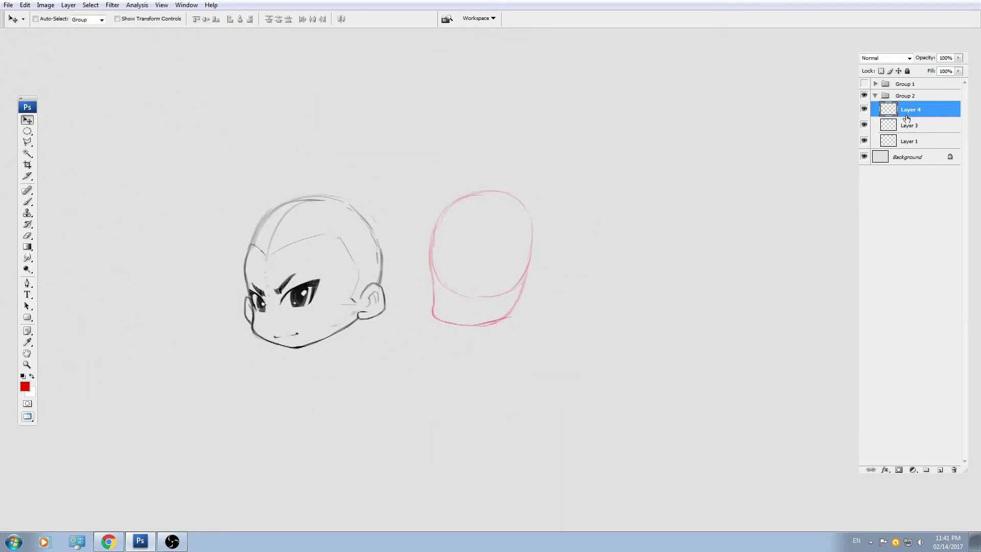
pyautogui.hotkey('ctrl', 't')
pyautogui.moveTo(533, 190); pyautogui.dragTo(558, 158)
pyautogui.moveTo(526, 211)
pyautogui.mouseDown()
pyautogui.moveTo(523, 235)
pyautogui.moveTo(353, 274)
pyautogui.moveTo(339, 257)
pyautogui.mouseUp()
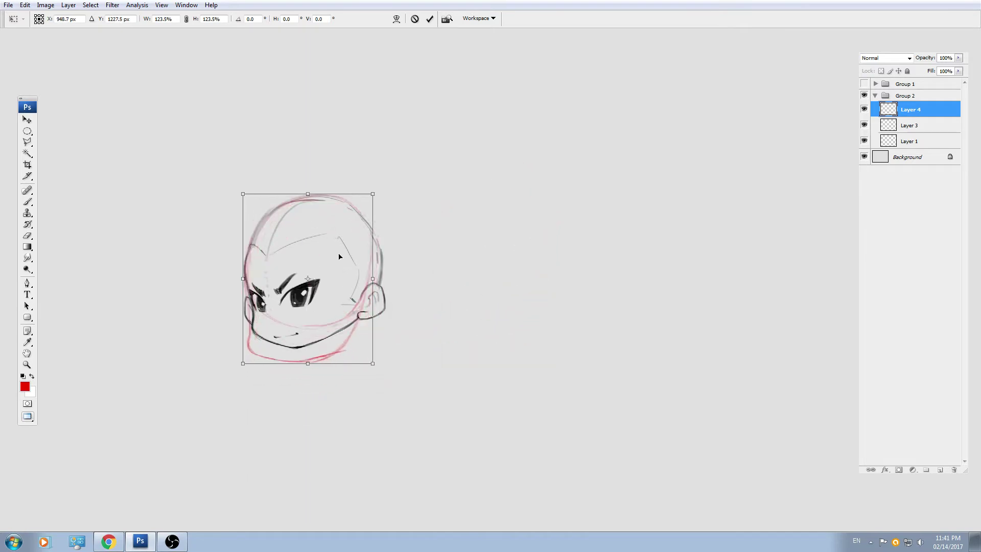
pyautogui.press('Return')
pyautogui.moveTo(323, 345)
pyautogui.mouseDown()
pyautogui.moveTo(521, 339)
pyautogui.moveTo(538, 319)
pyautogui.mouseUp()
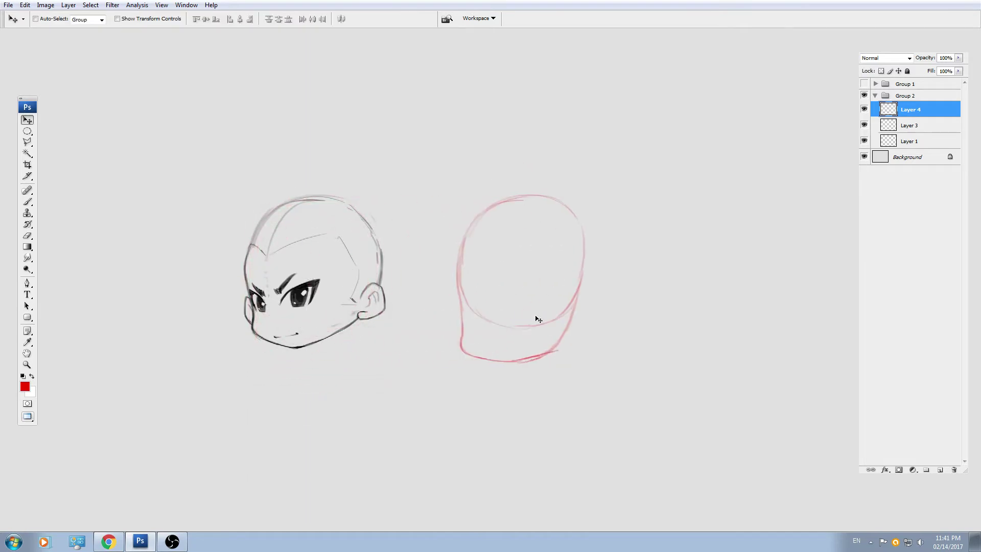
# Draw a horizontal eye guide and a curved vertical centre guide across the red head sketch.
pyautogui.press('b')
pyautogui.hotkey('ctrl', '+')
pyautogui.hotkey('ctrl', '+')
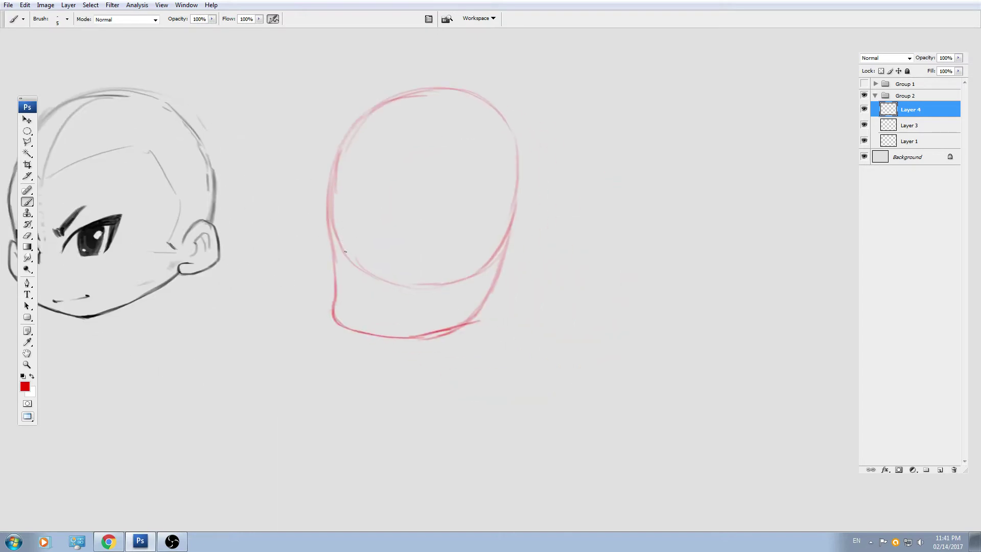
pyautogui.moveTo(332, 247); pyautogui.dragTo(473, 242)
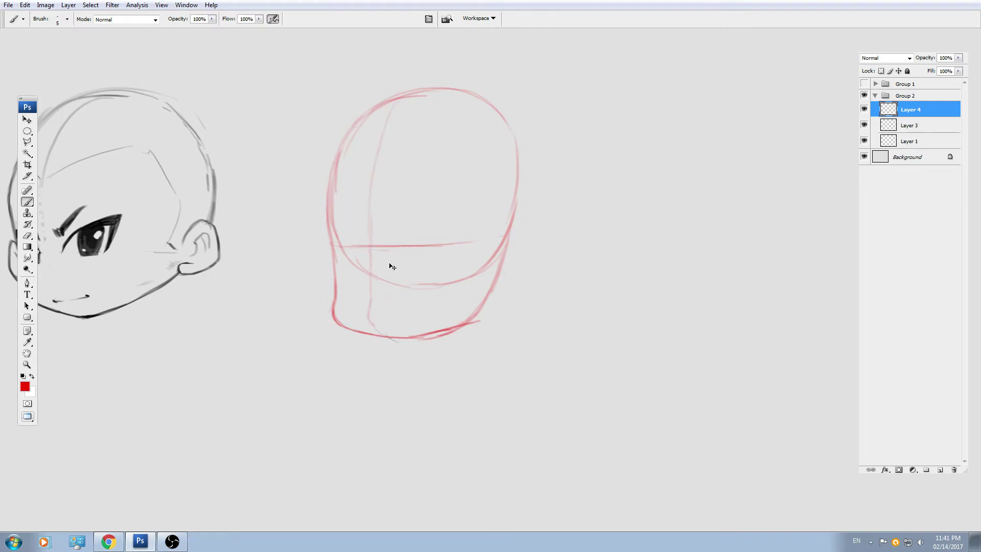
# Switch to black and draw the two eyelid lines just above the horizontal guide.
pyautogui.hotkey('ctrl', '+')
pyautogui.hotkey('ctrl', '+')
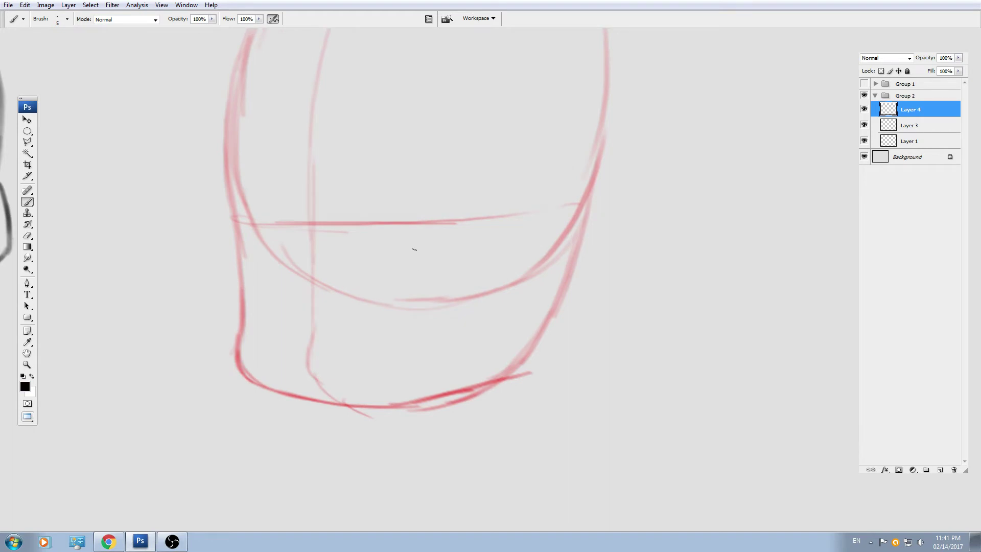
pyautogui.moveTo(408, 260); pyautogui.dragTo(437, 259)
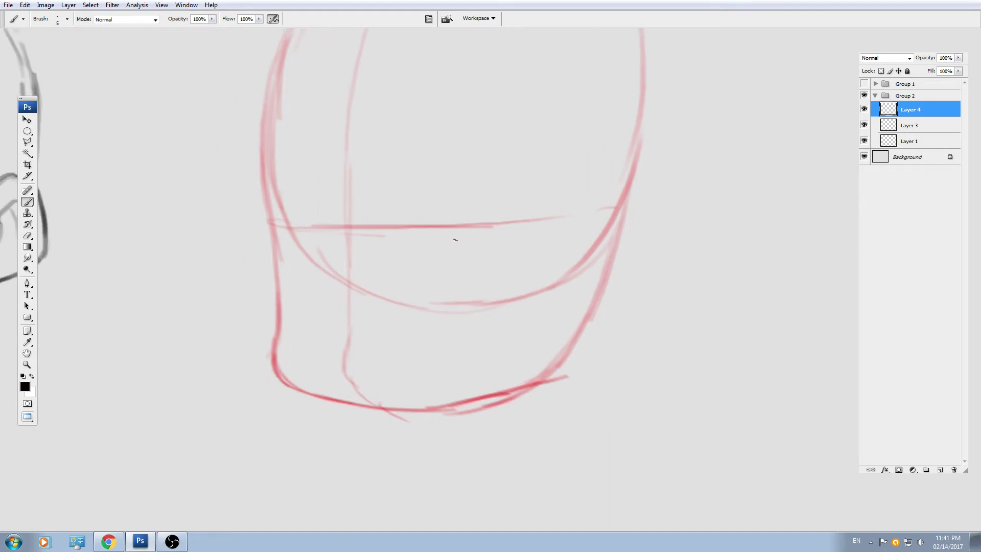
pyautogui.moveTo(346, 354)
pyautogui.mouseDown()
pyautogui.moveTo(412, 358)
pyautogui.moveTo(383, 346)
pyautogui.moveTo(322, 245)
pyautogui.mouseUp()
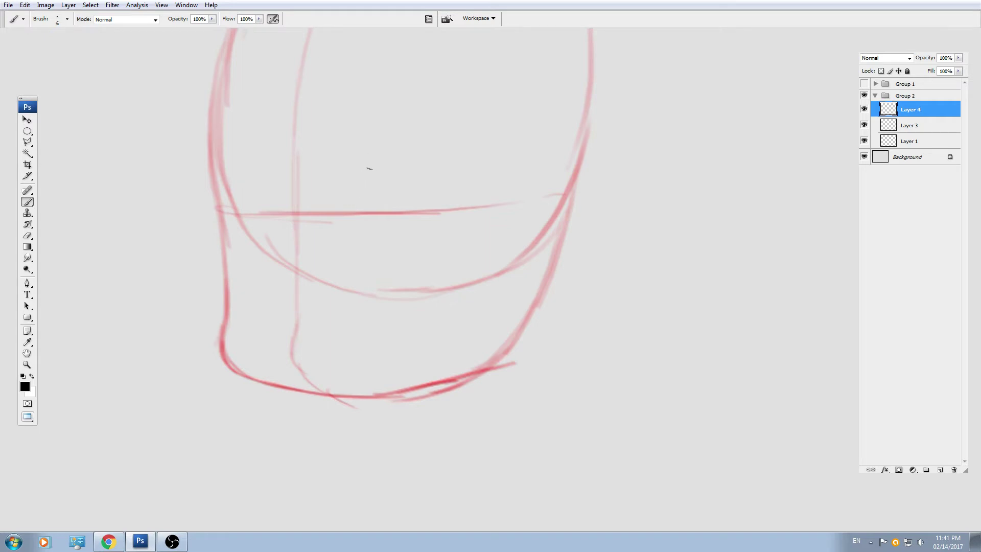
pyautogui.moveTo(345, 201); pyautogui.dragTo(440, 202)
pyautogui.moveTo(233, 202); pyautogui.dragTo(284, 203)
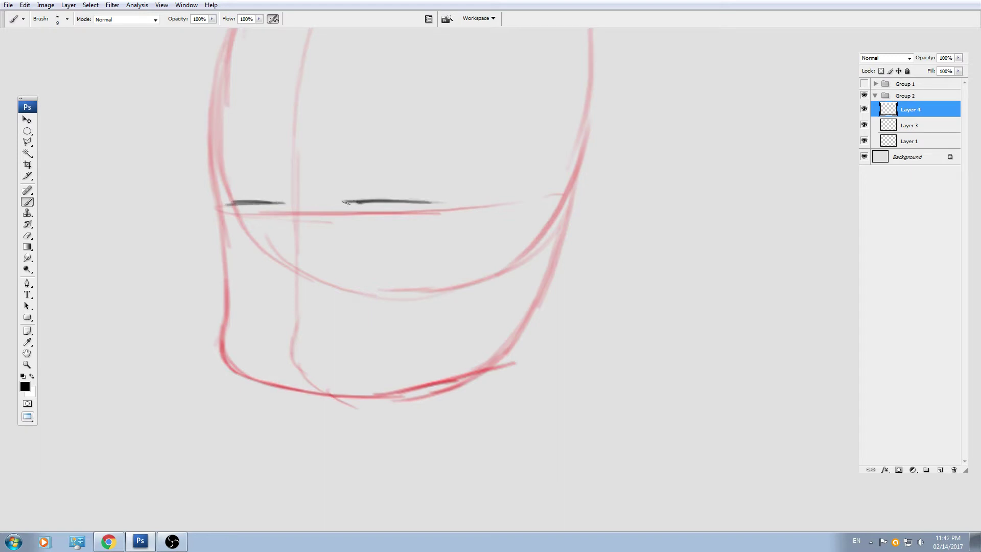
# Thicken both eyelid lines and outline an arched eyebrow above each one.
pyautogui.moveTo(345, 202); pyautogui.dragTo(423, 201)
pyautogui.moveTo(358, 198); pyautogui.dragTo(437, 203)
pyautogui.moveTo(272, 202); pyautogui.dragTo(258, 198)
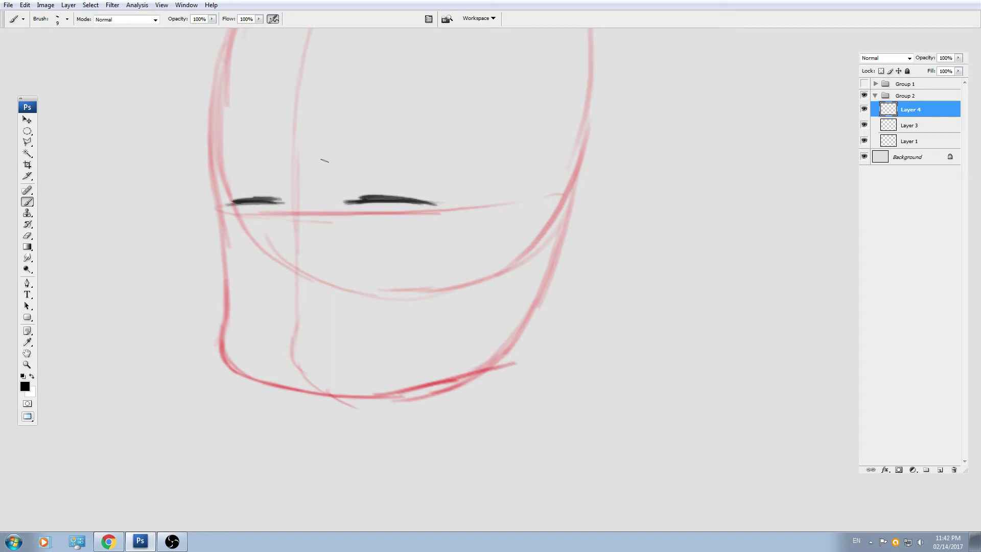
pyautogui.moveTo(331, 128)
pyautogui.mouseDown()
pyautogui.moveTo(418, 130)
pyautogui.moveTo(413, 123)
pyautogui.moveTo(419, 135)
pyautogui.moveTo(353, 139)
pyautogui.mouseUp()
pyautogui.moveTo(270, 132)
pyautogui.mouseDown()
pyautogui.moveTo(224, 133)
pyautogui.moveTo(228, 147)
pyautogui.moveTo(267, 149)
pyautogui.mouseUp()
# Draw a small nose mark and outline a half-moon mouth with dark corners across the vertical guide.
pyautogui.moveTo(308, 250)
pyautogui.mouseDown()
pyautogui.moveTo(338, 235)
pyautogui.moveTo(345, 244)
pyautogui.moveTo(346, 221)
pyautogui.moveTo(399, 236)
pyautogui.mouseUp()
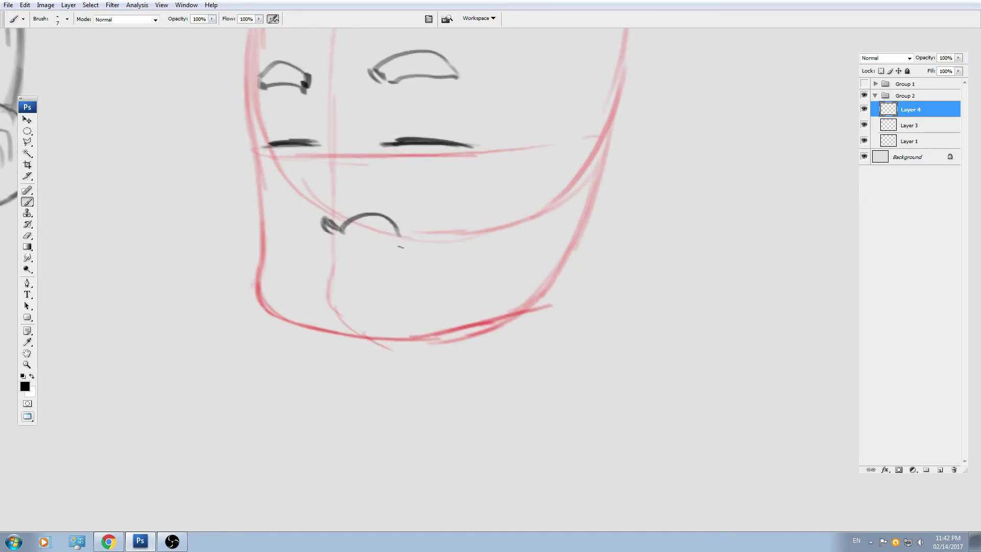
pyautogui.hotkey('ctrl', 'z')
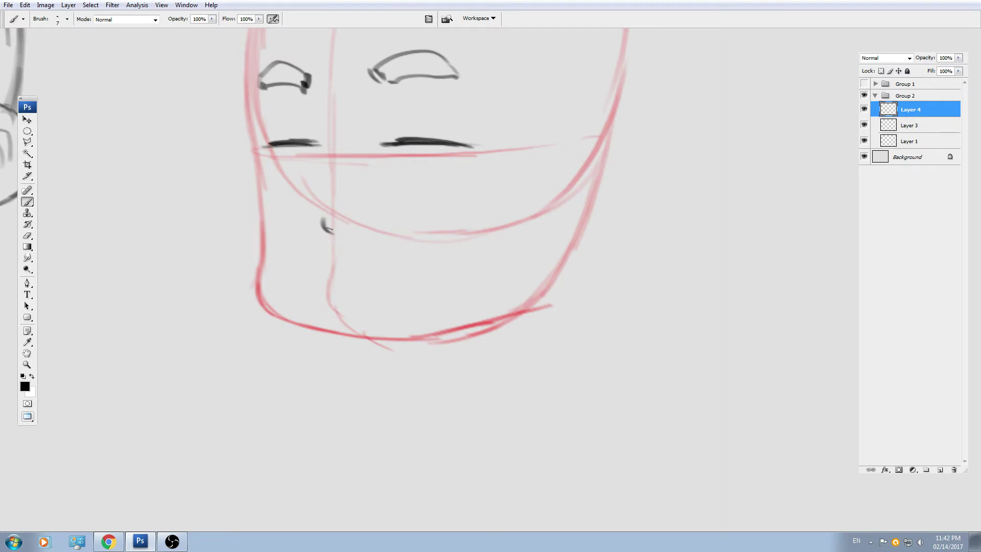
pyautogui.moveTo(327, 227)
pyautogui.mouseDown()
pyautogui.moveTo(390, 249)
pyautogui.moveTo(289, 260)
pyautogui.moveTo(379, 265)
pyautogui.moveTo(393, 249)
pyautogui.moveTo(410, 262)
pyautogui.mouseUp()
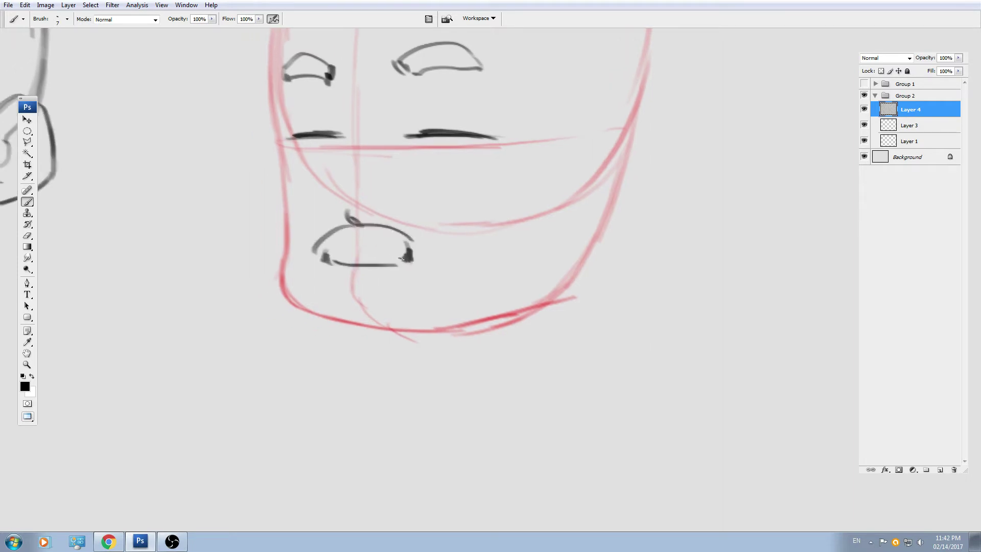
# Fill the inside of the mouth with dark grey shading using a larger brush.
pyautogui.press(']')
pyautogui.moveTo(341, 231)
pyautogui.mouseDown()
pyautogui.moveTo(324, 261)
pyautogui.moveTo(346, 232)
pyautogui.moveTo(351, 263)
pyautogui.moveTo(366, 234)
pyautogui.moveTo(391, 258)
pyautogui.moveTo(400, 234)
pyautogui.moveTo(369, 230)
pyautogui.moveTo(396, 246)
pyautogui.moveTo(375, 260)
pyautogui.moveTo(406, 240)
pyautogui.mouseUp()
pyautogui.scroll(3, 412, 204)
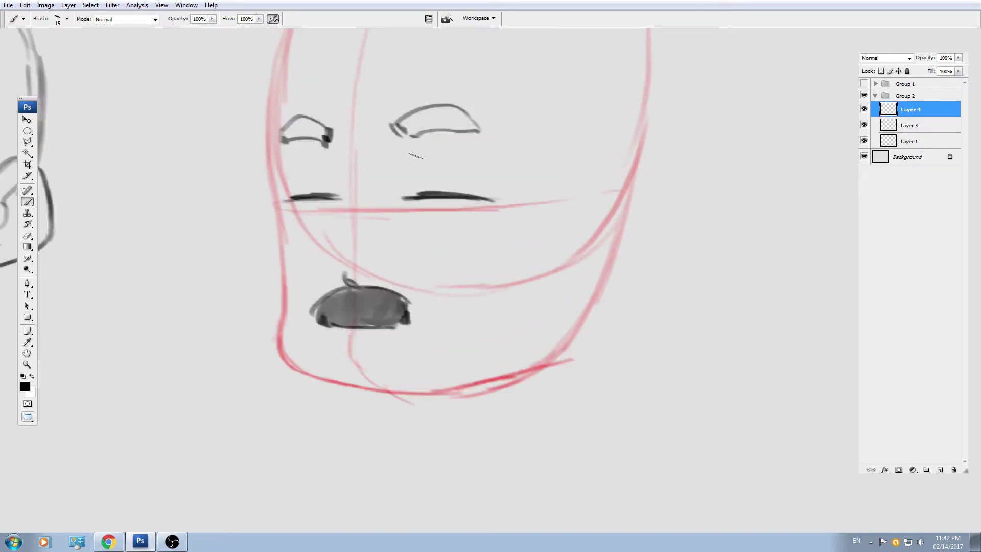
# Shade the inside of both eyebrows dark grey and draw a short mouth line beneath the filled half-moon shape.
pyautogui.moveTo(401, 121)
pyautogui.mouseDown()
pyautogui.moveTo(462, 123)
pyautogui.moveTo(424, 124)
pyautogui.mouseUp()
pyautogui.moveTo(281, 130)
pyautogui.mouseDown()
pyautogui.moveTo(314, 122)
pyautogui.moveTo(330, 138)
pyautogui.mouseUp()
pyautogui.moveTo(388, 308); pyautogui.dragTo(393, 243)
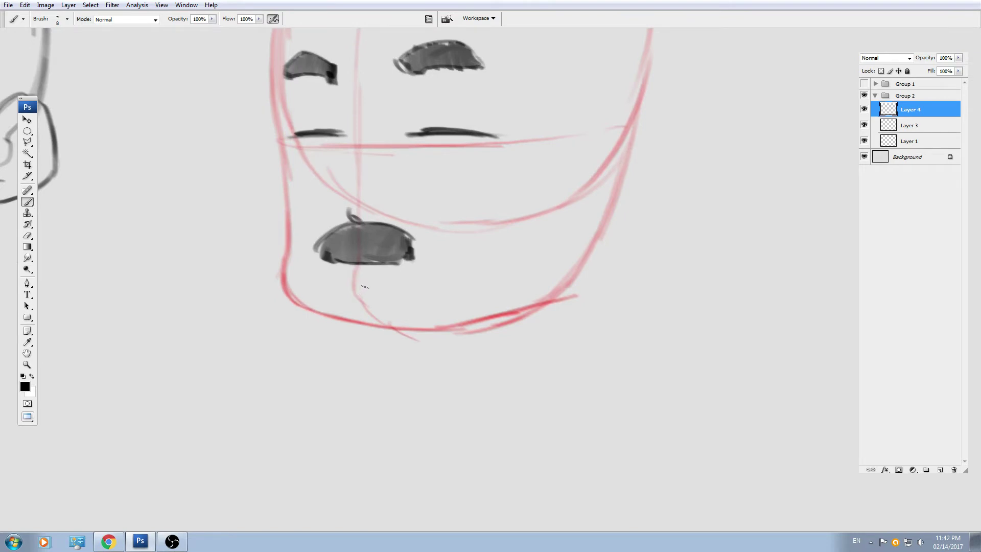
pyautogui.moveTo(361, 286)
pyautogui.mouseDown()
pyautogui.moveTo(405, 291)
pyautogui.moveTo(363, 294)
pyautogui.mouseUp()
pyautogui.moveTo(495, 220); pyautogui.dragTo(443, 298)
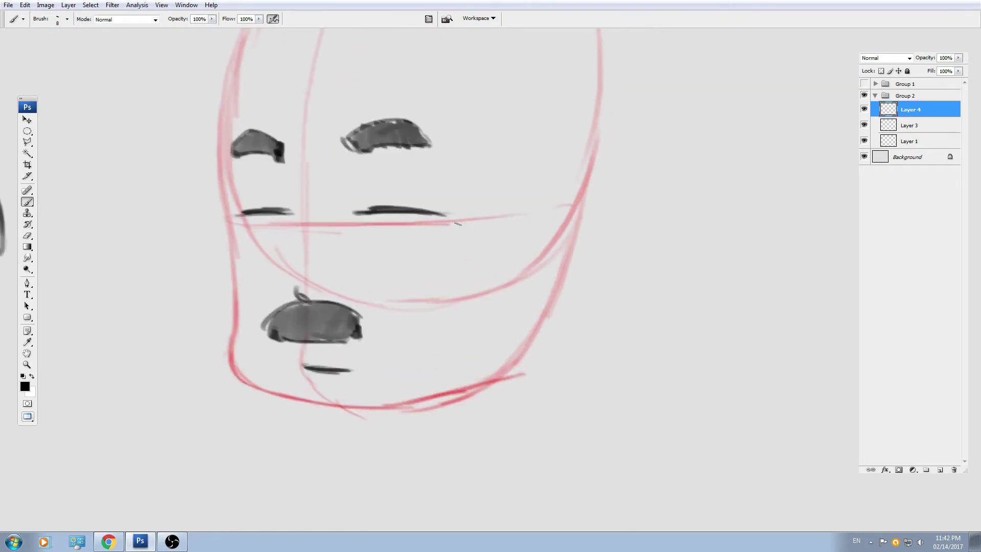
# Draw the large near ear with its lobe and inner folds, and a small far ear on the opposite side of the face.
pyautogui.moveTo(457, 223); pyautogui.dragTo(399, 260)
pyautogui.moveTo(489, 244)
pyautogui.mouseDown()
pyautogui.moveTo(547, 215)
pyautogui.moveTo(538, 207)
pyautogui.moveTo(545, 288)
pyautogui.moveTo(520, 301)
pyautogui.mouseUp()
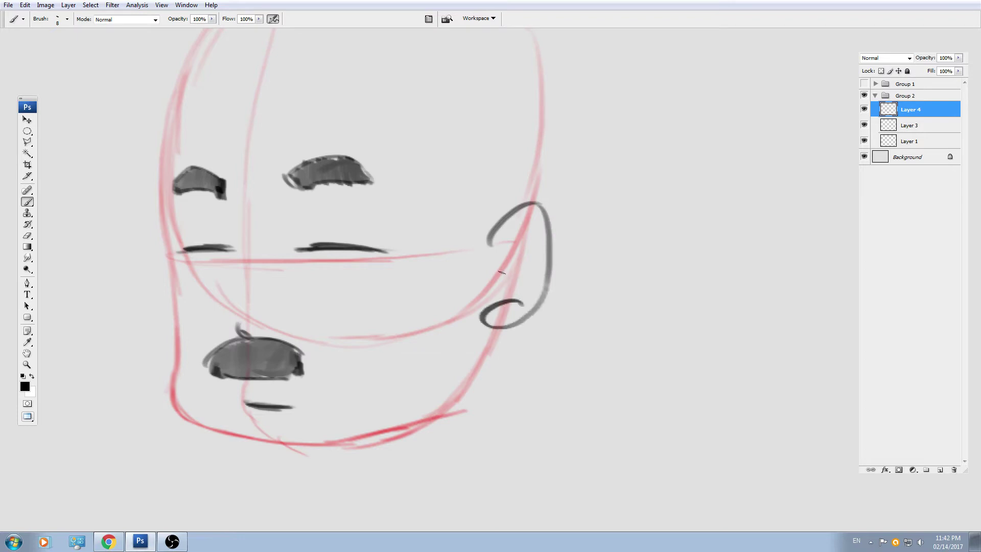
pyautogui.moveTo(501, 258)
pyautogui.mouseDown()
pyautogui.moveTo(498, 279)
pyautogui.moveTo(536, 225)
pyautogui.mouseUp()
pyautogui.moveTo(145, 242)
pyautogui.mouseDown()
pyautogui.moveTo(207, 237)
pyautogui.moveTo(234, 282)
pyautogui.mouseUp()
pyautogui.moveTo(226, 114)
pyautogui.mouseDown()
pyautogui.moveTo(246, 161)
pyautogui.moveTo(244, 254)
pyautogui.mouseUp()
pyautogui.moveTo(250, 296); pyautogui.dragTo(250, 245)
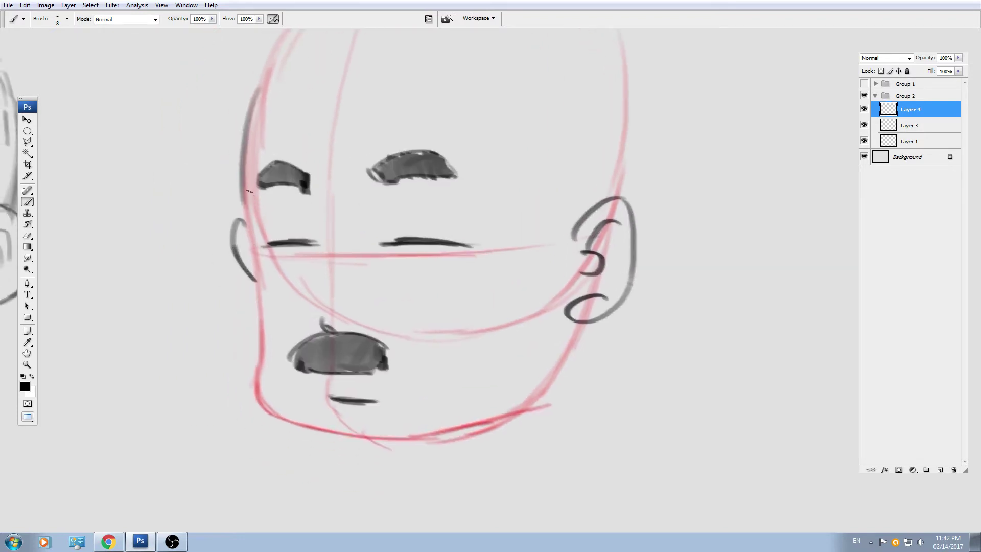
# Redraw the far temple contour and desaturate the layer so the red construction lines become grey.
pyautogui.hotkey('ctrl', 'z')
pyautogui.moveTo(246, 136); pyautogui.dragTo(251, 238)
pyautogui.hotkey('ctrl', 'u')
pyautogui.moveTo(737, 203)
pyautogui.mouseDown()
pyautogui.moveTo(685, 203)
pyautogui.moveTo(668, 214)
pyautogui.mouseUp()
pyautogui.press('Return')
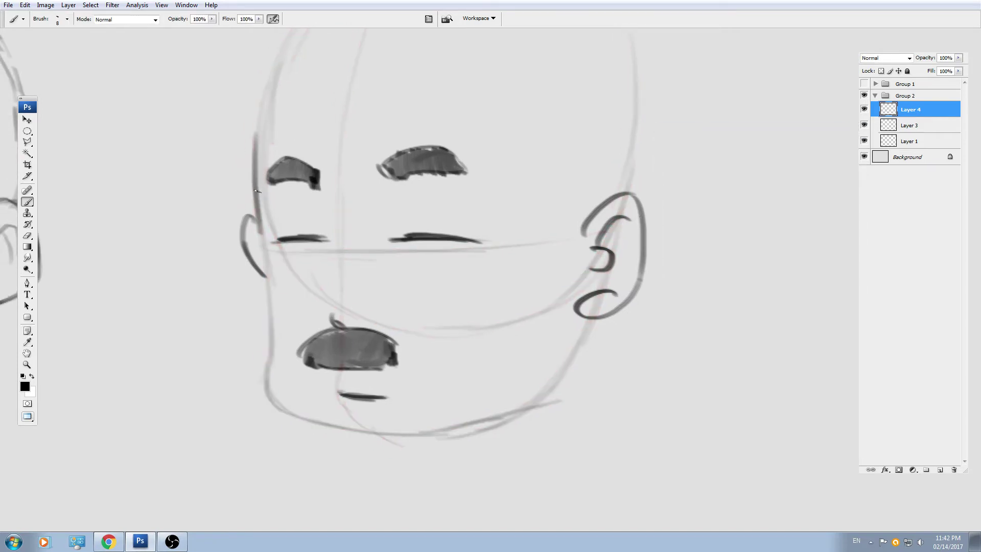
# Draw the dark face contour from the far temple down the cheek and around the chin.
pyautogui.moveTo(256, 190)
pyautogui.mouseDown()
pyautogui.moveTo(271, 327)
pyautogui.moveTo(269, 279)
pyautogui.mouseUp()
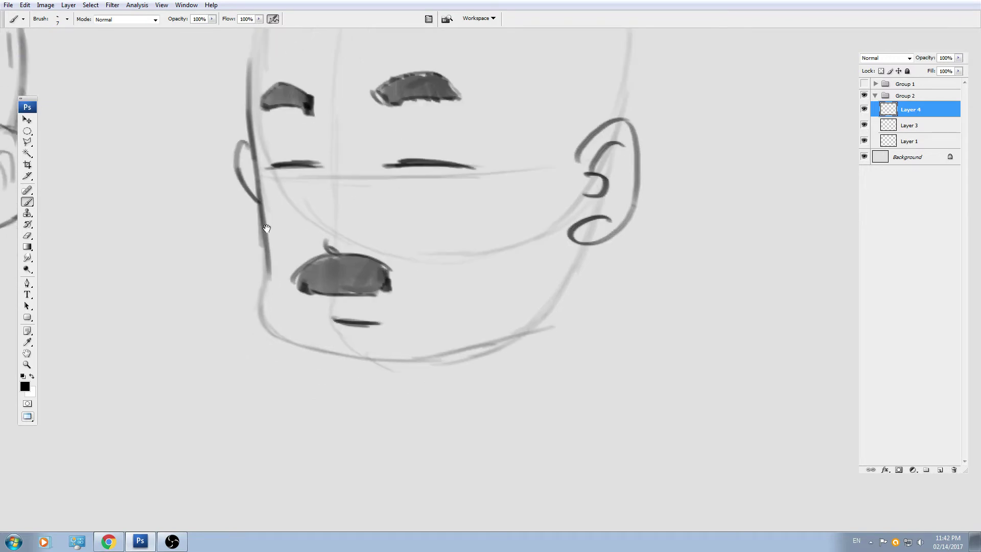
pyautogui.moveTo(261, 211)
pyautogui.mouseDown()
pyautogui.moveTo(260, 308)
pyautogui.moveTo(271, 314)
pyautogui.mouseUp()
pyautogui.scroll(-2, 271, 314)
pyautogui.moveTo(256, 259)
pyautogui.mouseDown()
pyautogui.moveTo(263, 285)
pyautogui.moveTo(295, 308)
pyautogui.moveTo(283, 296)
pyautogui.moveTo(352, 315)
pyautogui.mouseUp()
pyautogui.hotkey('ctrl', 'z')
pyautogui.moveTo(265, 290); pyautogui.dragTo(370, 313)
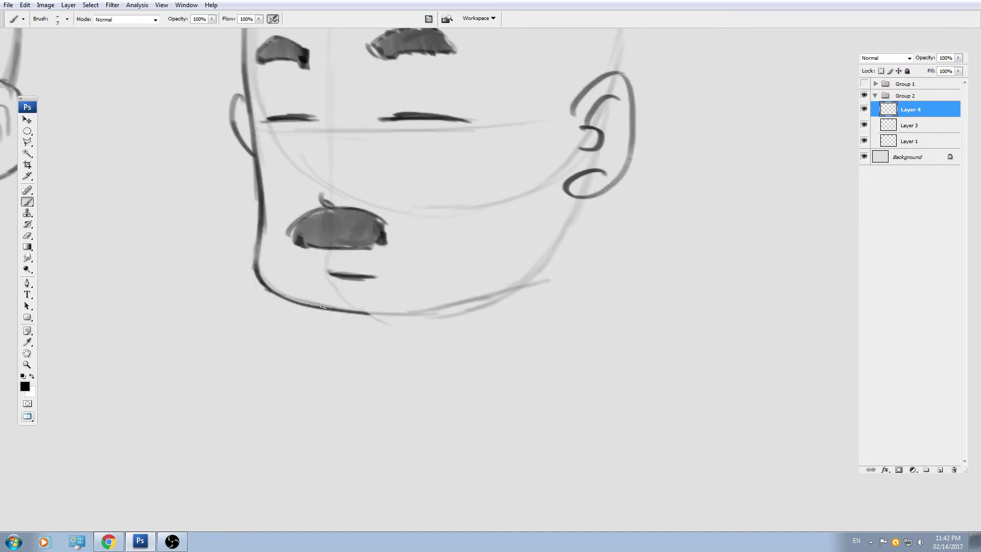
# Draw the jawline from the chin up to the near earlobe and add a small mark beside the mouth line.
pyautogui.moveTo(567, 202)
pyautogui.mouseDown()
pyautogui.moveTo(524, 264)
pyautogui.moveTo(454, 297)
pyautogui.moveTo(367, 313)
pyautogui.moveTo(469, 290)
pyautogui.mouseUp()
pyautogui.moveTo(516, 225); pyautogui.dragTo(491, 302)
pyautogui.moveTo(360, 298)
pyautogui.mouseDown()
pyautogui.moveTo(389, 333)
pyautogui.moveTo(381, 355)
pyautogui.mouseUp()
pyautogui.hotkey('ctrl', 'z')
pyautogui.hotkey('ctrl', 'z')
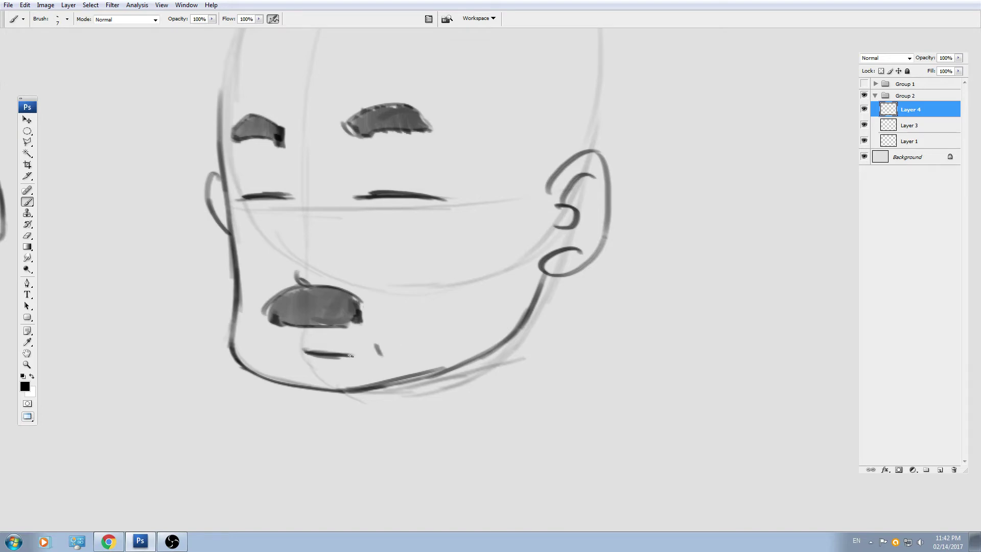
pyautogui.moveTo(360, 260); pyautogui.dragTo(382, 287)
pyautogui.moveTo(365, 120); pyautogui.dragTo(353, 293)
# Extend the far face contour upward from the temple along the curve of the forehead.
pyautogui.moveTo(284, 166); pyautogui.dragTo(238, 239)
pyautogui.hotkey('ctrl', 'z')
pyautogui.moveTo(309, 142); pyautogui.dragTo(235, 257)
pyautogui.moveTo(266, 197); pyautogui.dragTo(232, 291)
# Draw the hairline from a front lock across the forehead, with a notch, and down to the front of the near ear.
pyautogui.moveTo(310, 164); pyautogui.dragTo(292, 202)
pyautogui.moveTo(285, 152)
pyautogui.mouseDown()
pyautogui.moveTo(305, 221)
pyautogui.moveTo(321, 226)
pyautogui.moveTo(486, 190)
pyautogui.moveTo(498, 198)
pyautogui.moveTo(488, 206)
pyautogui.mouseUp()
pyautogui.moveTo(511, 196)
pyautogui.mouseDown()
pyautogui.moveTo(483, 211)
pyautogui.moveTo(480, 156)
pyautogui.moveTo(538, 189)
pyautogui.moveTo(545, 208)
pyautogui.mouseUp()
pyautogui.moveTo(531, 228)
pyautogui.mouseDown()
pyautogui.moveTo(534, 189)
pyautogui.moveTo(543, 238)
pyautogui.mouseUp()
pyautogui.moveTo(516, 265); pyautogui.dragTo(516, 249)
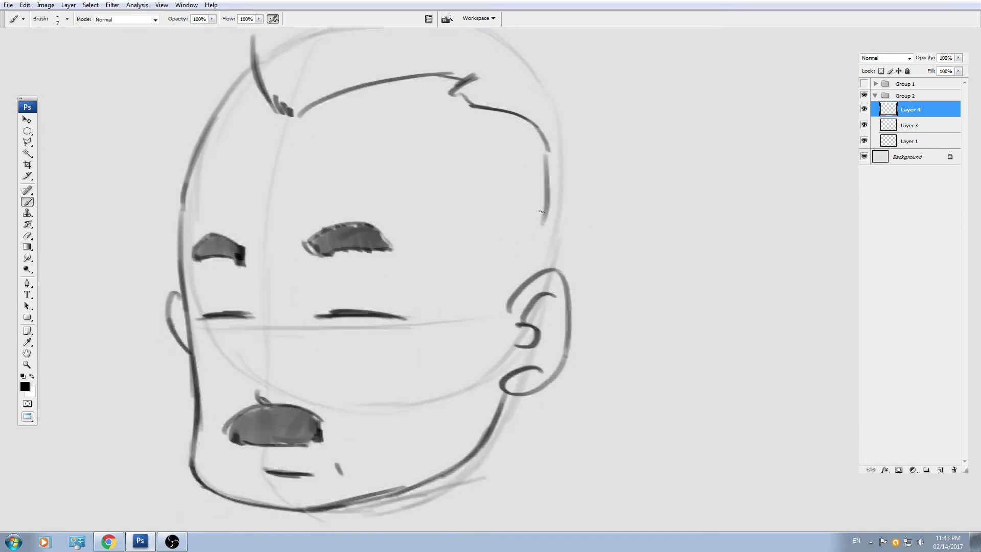
pyautogui.moveTo(546, 211)
pyautogui.mouseDown()
pyautogui.moveTo(494, 306)
pyautogui.moveTo(510, 316)
pyautogui.mouseUp()
pyautogui.moveTo(321, 230); pyautogui.dragTo(398, 386)
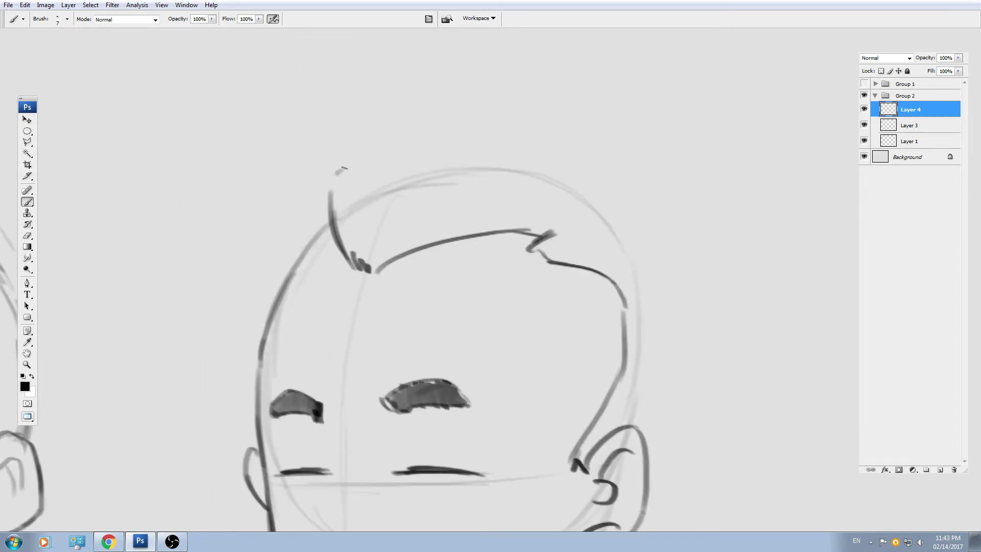
# Outline the top of the hair above the skull and its near side down behind the ear to dark tips.
pyautogui.moveTo(345, 168)
pyautogui.mouseDown()
pyautogui.moveTo(394, 151)
pyautogui.moveTo(507, 174)
pyautogui.mouseUp()
pyautogui.moveTo(534, 174); pyautogui.dragTo(447, 161)
pyautogui.hotkey('ctrl', 'z')
pyautogui.moveTo(302, 138)
pyautogui.mouseDown()
pyautogui.moveTo(465, 154)
pyautogui.moveTo(543, 209)
pyautogui.mouseUp()
pyautogui.moveTo(544, 210)
pyautogui.mouseDown()
pyautogui.moveTo(485, 145)
pyautogui.moveTo(543, 335)
pyautogui.mouseUp()
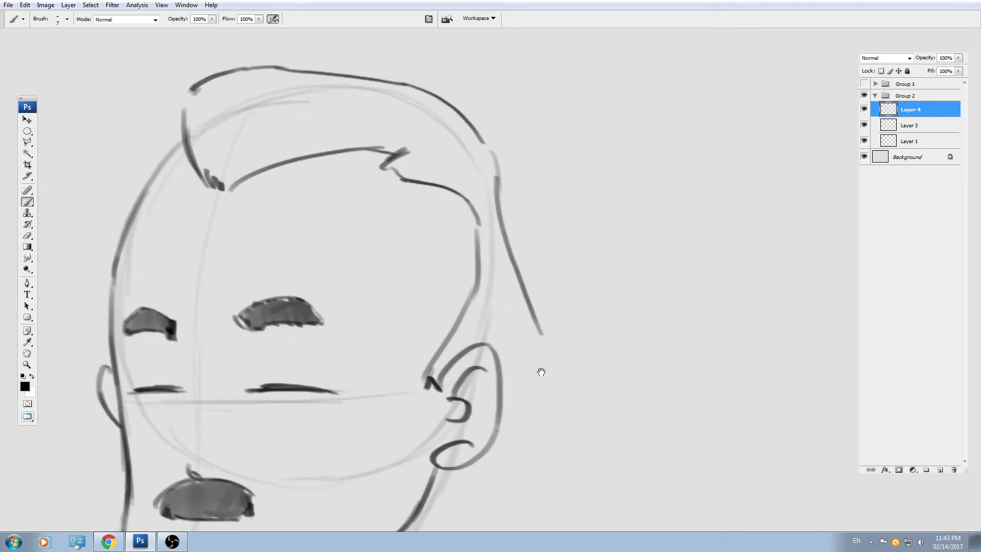
pyautogui.moveTo(541, 372)
pyautogui.mouseDown()
pyautogui.moveTo(518, 291)
pyautogui.moveTo(527, 367)
pyautogui.moveTo(508, 396)
pyautogui.moveTo(436, 413)
pyautogui.mouseUp()
pyautogui.moveTo(324, 315); pyautogui.dragTo(435, 394)
# Outline the far side of the hair down past the small ear and darken the parting at the front.
pyautogui.moveTo(261, 110)
pyautogui.mouseDown()
pyautogui.moveTo(222, 139)
pyautogui.moveTo(212, 220)
pyautogui.moveTo(248, 163)
pyautogui.moveTo(200, 276)
pyautogui.moveTo(215, 256)
pyautogui.mouseUp()
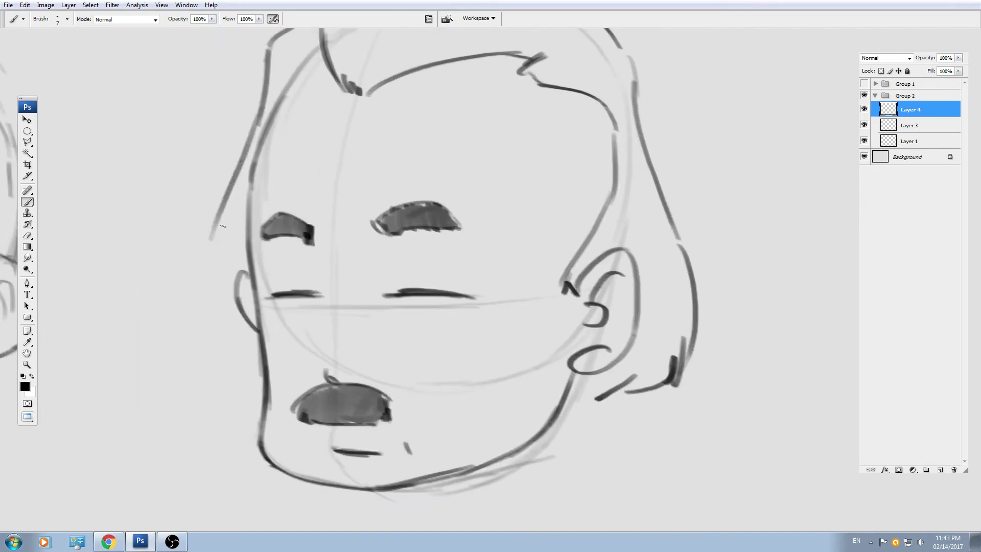
pyautogui.hotkey('ctrl', 'z')
pyautogui.moveTo(260, 123)
pyautogui.mouseDown()
pyautogui.moveTo(221, 293)
pyautogui.moveTo(244, 380)
pyautogui.moveTo(260, 388)
pyautogui.mouseUp()
pyautogui.hotkey('ctrl', '-')
pyautogui.hotkey('ctrl', '+')
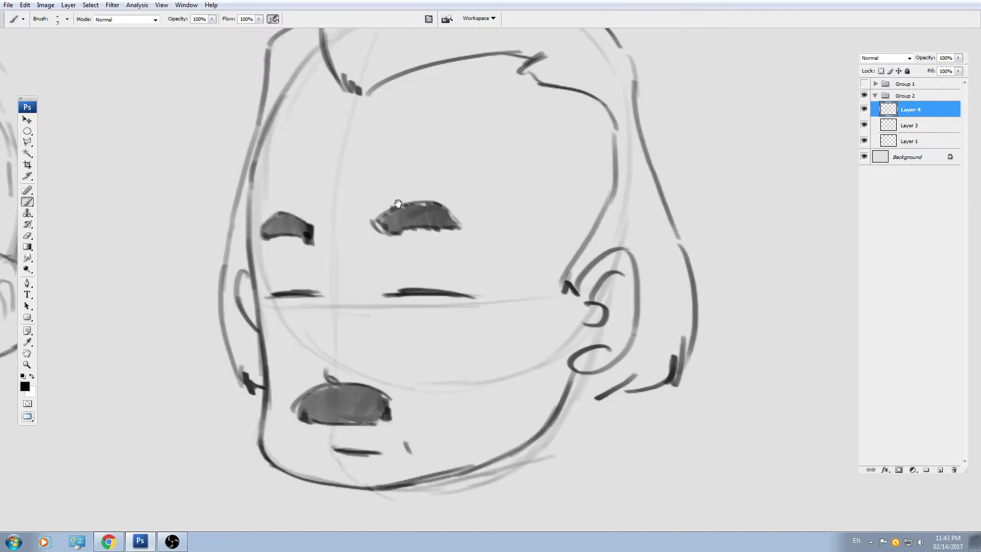
pyautogui.moveTo(334, 112); pyautogui.dragTo(352, 188)
pyautogui.moveTo(306, 164)
pyautogui.mouseDown()
pyautogui.moveTo(323, 137)
pyautogui.moveTo(329, 171)
pyautogui.mouseUp()
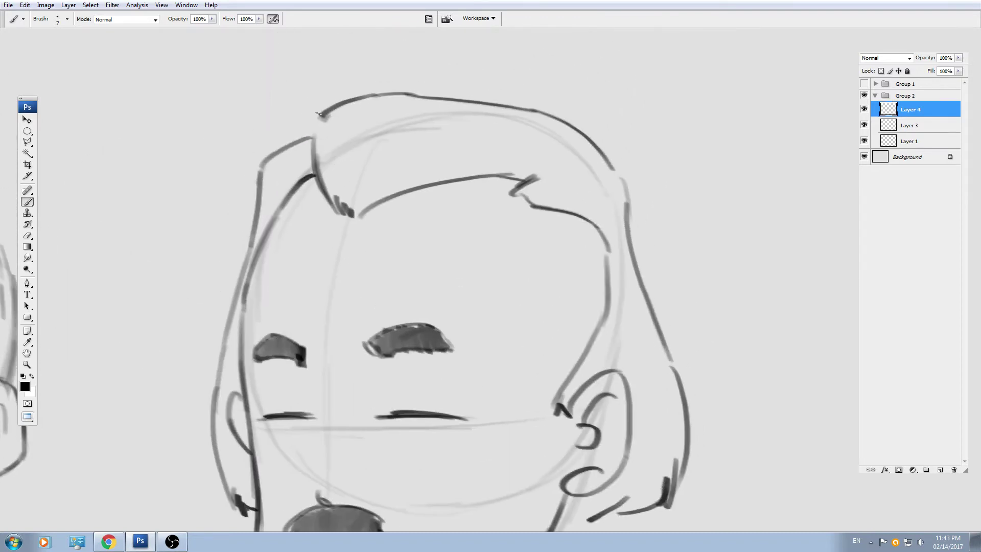
pyautogui.moveTo(392, 205); pyautogui.dragTo(334, 138)
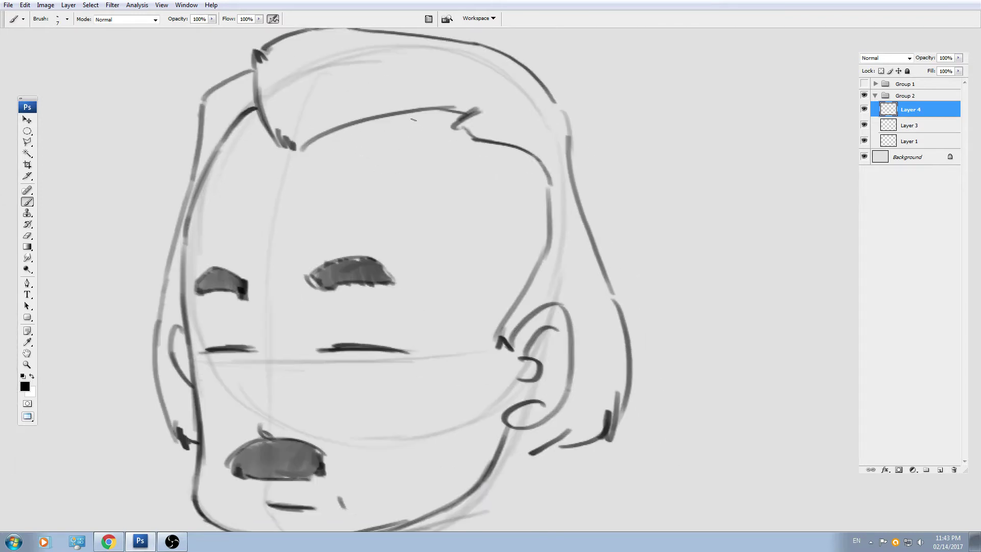
# Erase parts of the hairline and construction lines and redraw the temple corner with short jagged strokes.
pyautogui.press('e')
pyautogui.moveTo(397, 112)
pyautogui.mouseDown()
pyautogui.moveTo(348, 130)
pyautogui.moveTo(382, 108)
pyautogui.moveTo(404, 110)
pyautogui.mouseUp()
pyautogui.press('b')
pyautogui.press('e')
pyautogui.moveTo(532, 153)
pyautogui.mouseDown()
pyautogui.moveTo(549, 240)
pyautogui.moveTo(536, 173)
pyautogui.moveTo(539, 256)
pyautogui.moveTo(526, 176)
pyautogui.mouseUp()
pyautogui.press('b')
pyautogui.moveTo(527, 212); pyautogui.dragTo(535, 261)
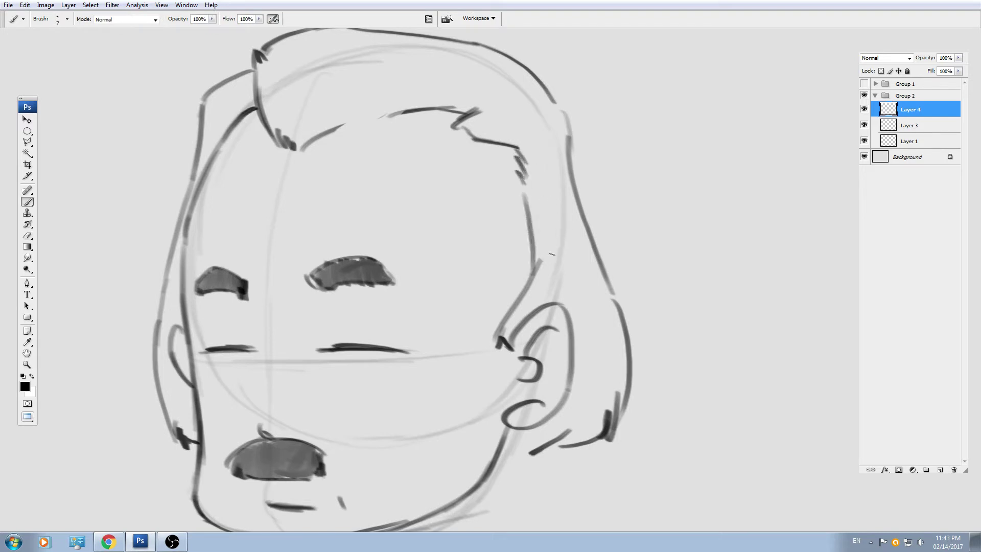
pyautogui.press('e')
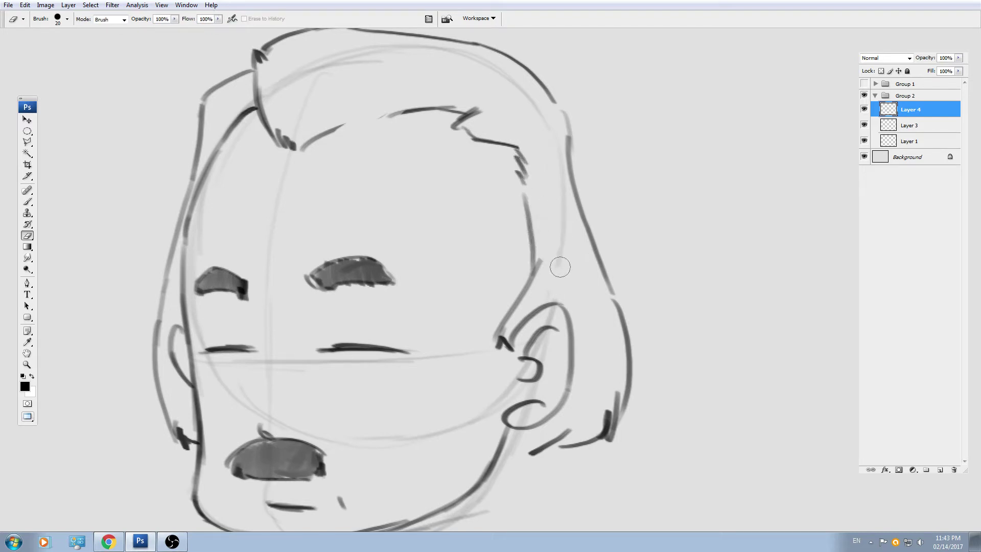
pyautogui.moveTo(394, 58)
pyautogui.mouseDown()
pyautogui.moveTo(291, 83)
pyautogui.moveTo(383, 59)
pyautogui.mouseUp()
# Move the second head closer to the first head.
pyautogui.hotkey('ctrl', '-')
pyautogui.hotkey('ctrl', '-')
pyautogui.moveTo(465, 326); pyautogui.dragTo(498, 313)
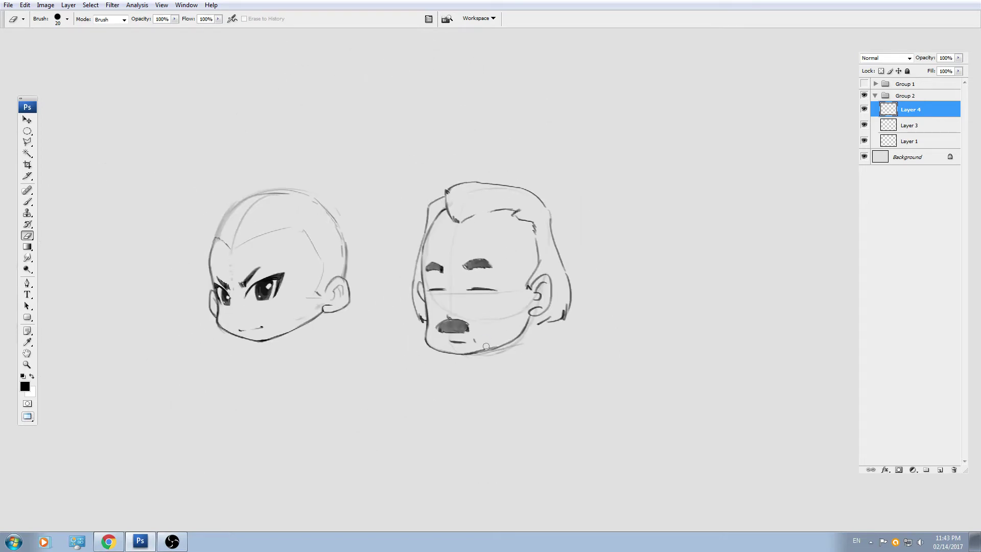
pyautogui.press('v')
pyautogui.moveTo(486, 346); pyautogui.dragTo(443, 341)
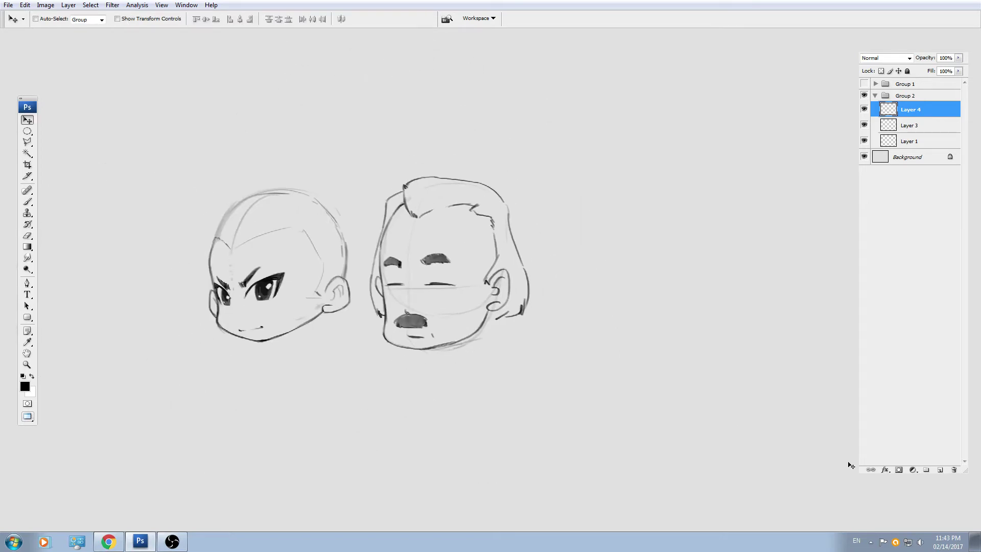
# Create a new layer and sketch a light circle for a third head in the empty space beside the second head.
pyautogui.click(938, 470)
pyautogui.moveTo(650, 333); pyautogui.dragTo(373, 308)
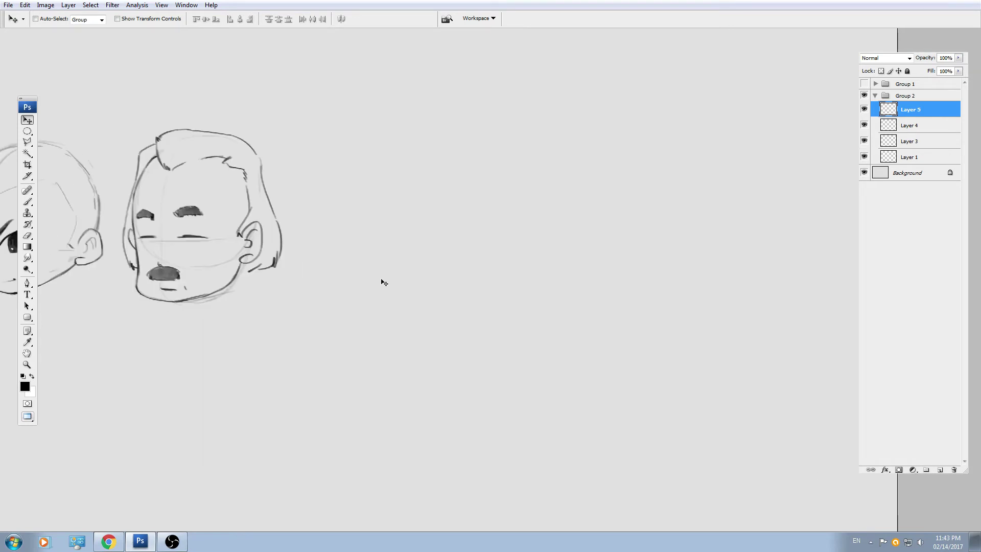
pyautogui.press('b')
pyautogui.hotkey('ctrl', '+')
pyautogui.moveTo(452, 207)
pyautogui.mouseDown()
pyautogui.moveTo(455, 218)
pyautogui.moveTo(371, 269)
pyautogui.mouseUp()
pyautogui.moveTo(473, 135); pyautogui.dragTo(386, 228)
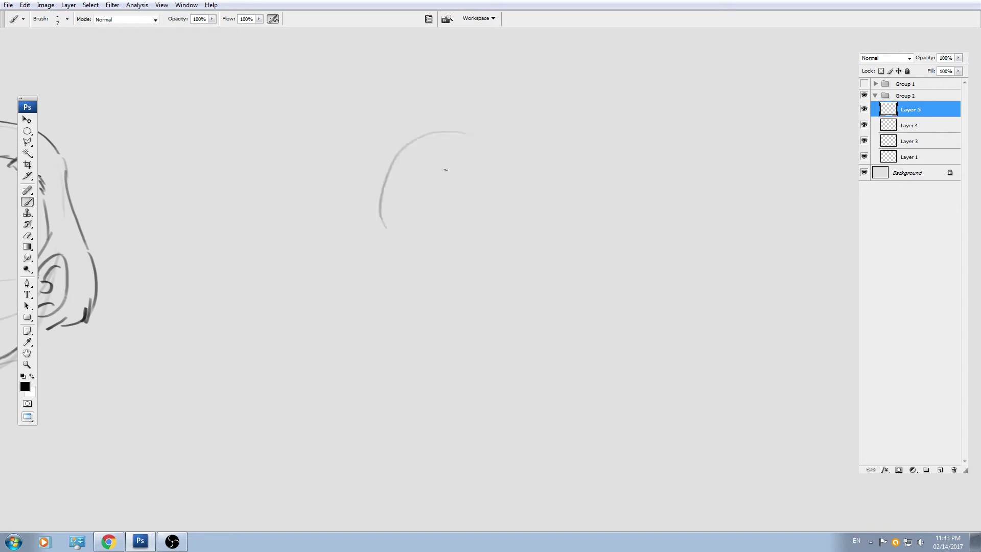
pyautogui.hotkey('ctrl', 'z')
pyautogui.moveTo(389, 133); pyautogui.dragTo(357, 247)
pyautogui.moveTo(449, 134); pyautogui.dragTo(493, 187)
pyautogui.moveTo(500, 185); pyautogui.dragTo(503, 230)
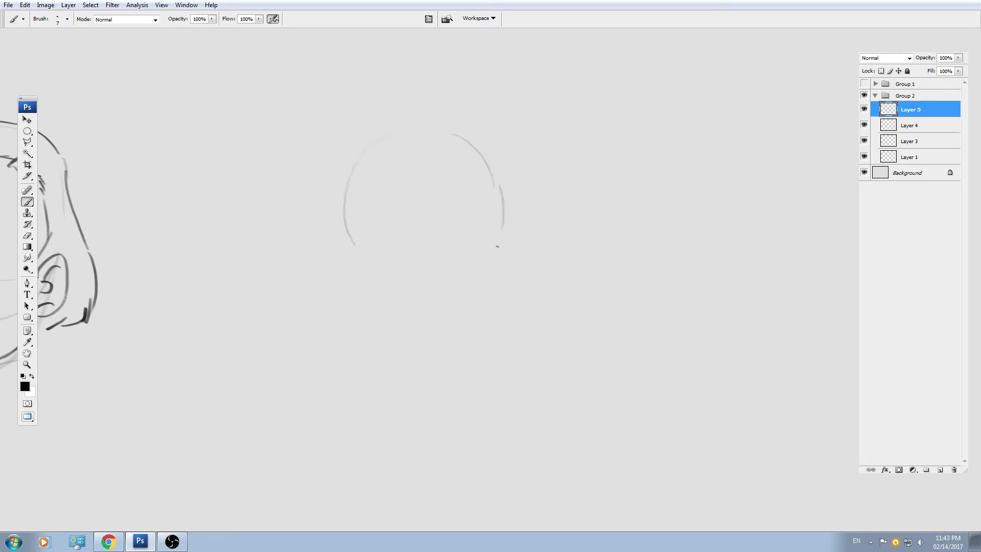
pyautogui.moveTo(354, 265); pyautogui.dragTo(398, 291)
pyautogui.moveTo(398, 288); pyautogui.dragTo(466, 278)
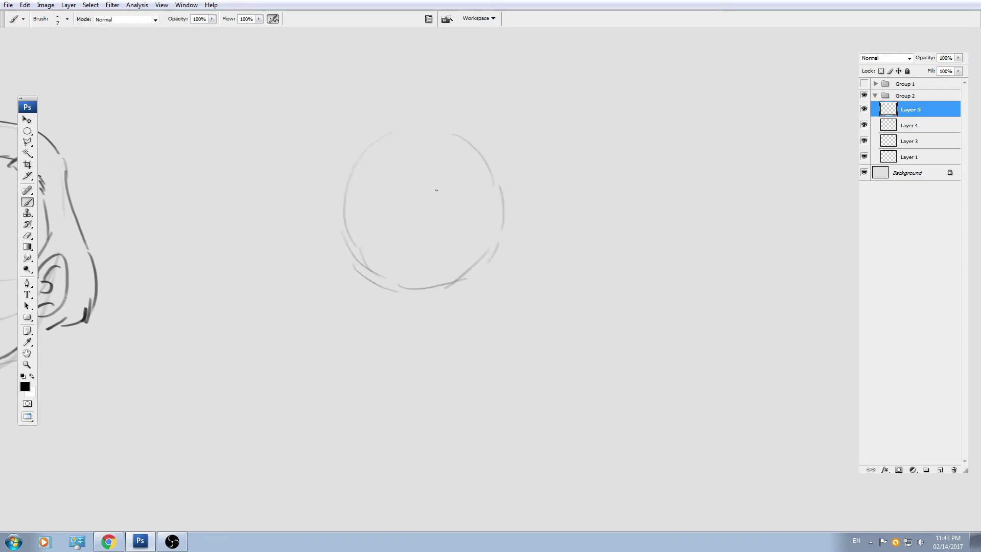
# Draw the far cheek line bulging outward from the circle's side and curving in toward the chin.
pyautogui.hotkey('ctrl', '+')
pyautogui.moveTo(267, 179); pyautogui.dragTo(302, 199)
pyautogui.moveTo(236, 120); pyautogui.dragTo(227, 233)
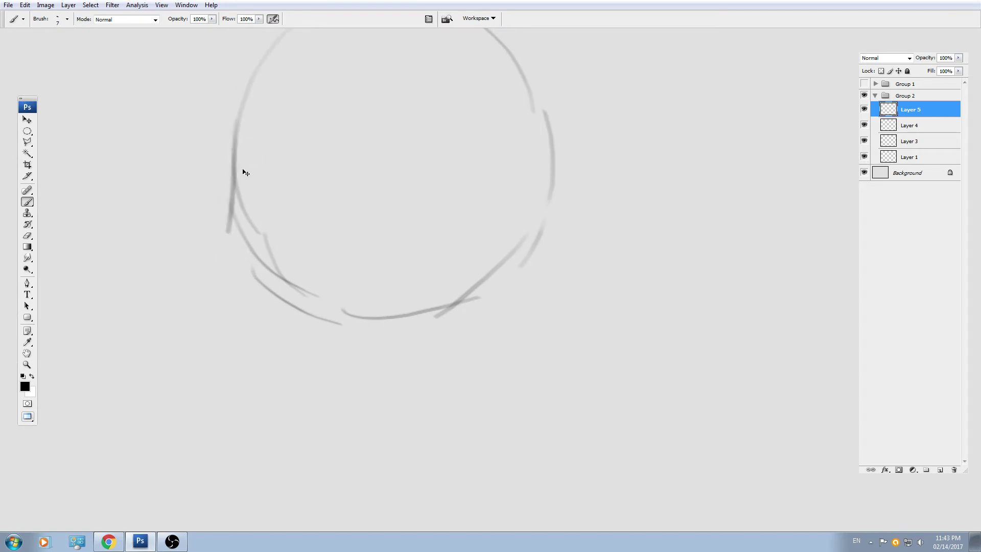
pyautogui.hotkey('ctrl', 'z')
pyautogui.moveTo(238, 161)
pyautogui.mouseDown()
pyautogui.moveTo(202, 280)
pyautogui.moveTo(208, 313)
pyautogui.moveTo(230, 269)
pyautogui.moveTo(229, 315)
pyautogui.moveTo(427, 317)
pyautogui.mouseUp()
pyautogui.moveTo(300, 292); pyautogui.dragTo(315, 307)
pyautogui.hotkey('ctrl', 'z')
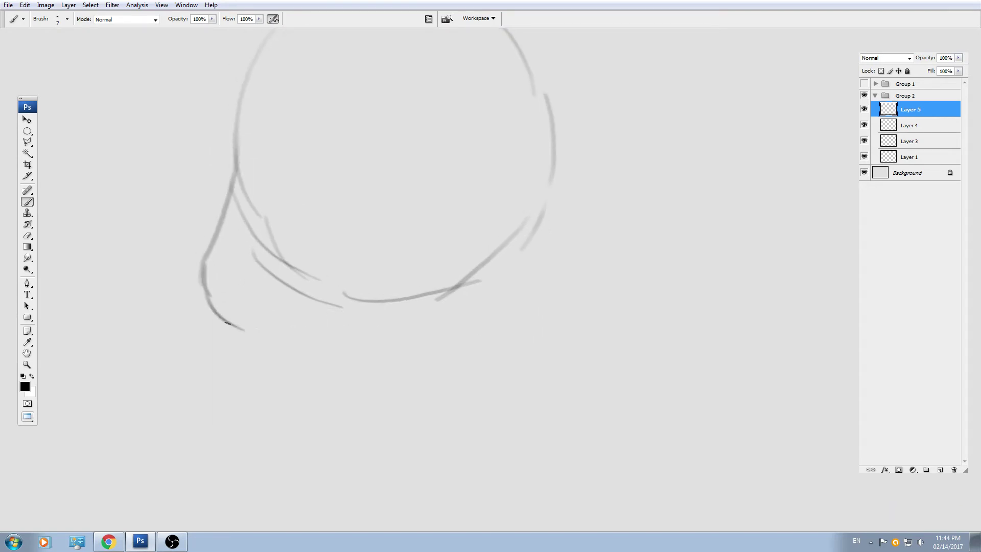
# Draw a wide flat chin and continue the jawline up to the back side of the circle.
pyautogui.moveTo(227, 322); pyautogui.dragTo(432, 328)
pyautogui.moveTo(416, 314)
pyautogui.mouseDown()
pyautogui.moveTo(411, 338)
pyautogui.moveTo(499, 311)
pyautogui.mouseUp()
pyautogui.moveTo(539, 234)
pyautogui.mouseDown()
pyautogui.moveTo(487, 319)
pyautogui.moveTo(435, 336)
pyautogui.mouseUp()
pyautogui.moveTo(336, 297); pyautogui.dragTo(375, 352)
# Darken the forehead, cheek and jaw contours of the third head with repeated strokes.
pyautogui.moveTo(366, 78); pyautogui.dragTo(268, 169)
pyautogui.hotkey('ctrl', 'z')
pyautogui.moveTo(315, 102)
pyautogui.mouseDown()
pyautogui.moveTo(262, 219)
pyautogui.moveTo(263, 243)
pyautogui.mouseUp()
pyautogui.moveTo(267, 171); pyautogui.dragTo(268, 258)
pyautogui.moveTo(270, 279); pyautogui.dragTo(278, 240)
pyautogui.moveTo(277, 197); pyautogui.dragTo(259, 279)
pyautogui.moveTo(269, 245)
pyautogui.mouseDown()
pyautogui.moveTo(250, 298)
pyautogui.moveTo(270, 367)
pyautogui.moveTo(368, 378)
pyautogui.moveTo(464, 372)
pyautogui.moveTo(541, 323)
pyautogui.mouseUp()
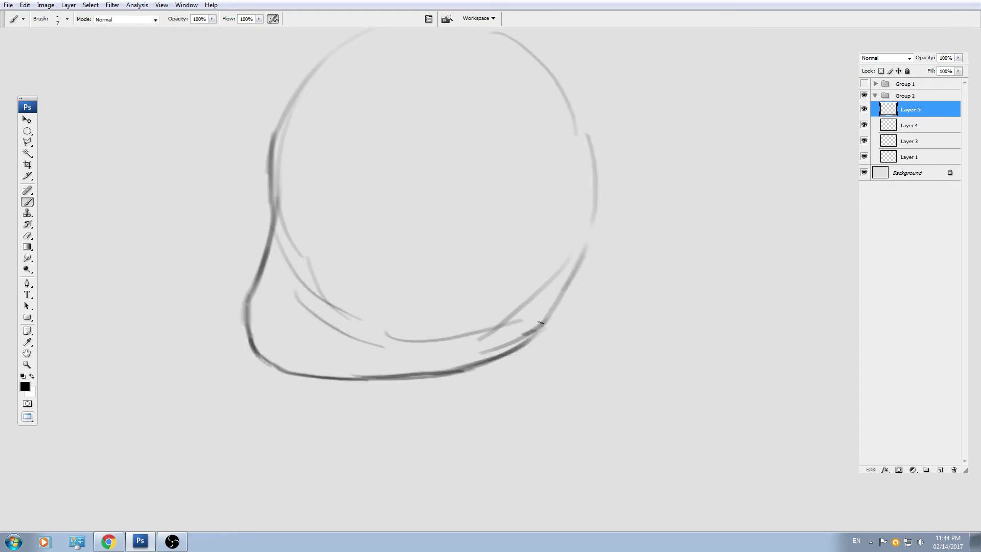
# Close the skull contour over the top and back, and erase the circle lines inside the face.
pyautogui.moveTo(525, 185); pyautogui.dragTo(509, 216)
pyautogui.moveTo(456, 281); pyautogui.dragTo(473, 304)
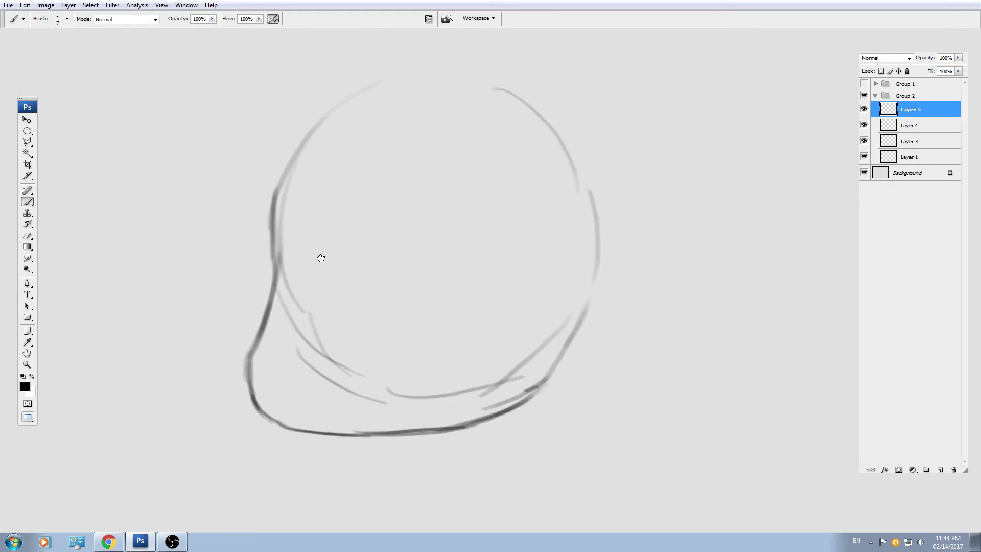
pyautogui.moveTo(329, 118)
pyautogui.mouseDown()
pyautogui.moveTo(460, 74)
pyautogui.moveTo(521, 104)
pyautogui.moveTo(581, 176)
pyautogui.moveTo(561, 346)
pyautogui.moveTo(525, 391)
pyautogui.mouseUp()
pyautogui.press('e')
pyautogui.moveTo(543, 345)
pyautogui.mouseDown()
pyautogui.moveTo(484, 395)
pyautogui.moveTo(515, 386)
pyautogui.moveTo(523, 411)
pyautogui.moveTo(427, 416)
pyautogui.moveTo(434, 394)
pyautogui.moveTo(342, 381)
pyautogui.moveTo(318, 351)
pyautogui.moveTo(307, 352)
pyautogui.mouseUp()
pyautogui.press('b')
pyautogui.scroll(1, 381, 219)
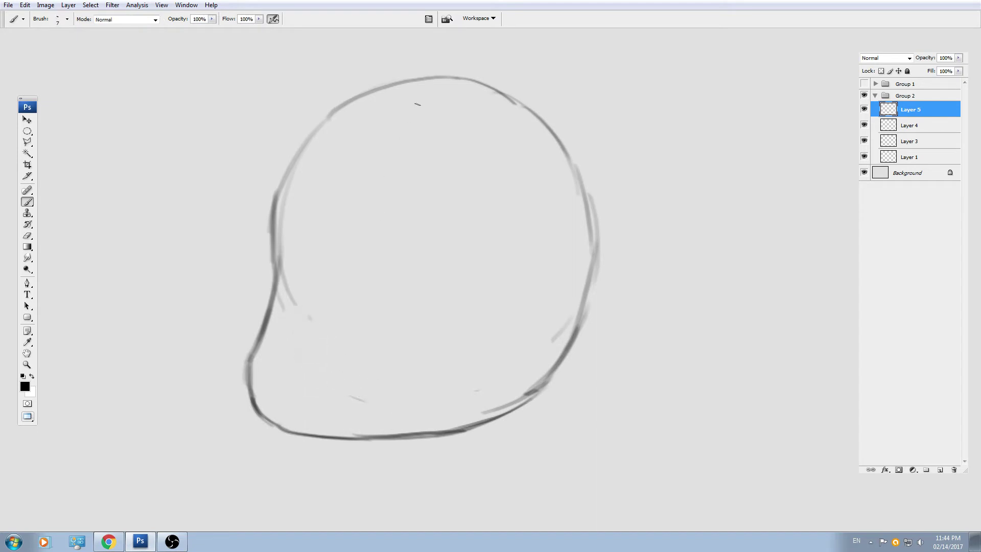
# Sketch a curved vertical centre guide and a horizontal eye guide across the third head.
pyautogui.moveTo(403, 85); pyautogui.dragTo(351, 260)
pyautogui.moveTo(339, 336); pyautogui.dragTo(328, 399)
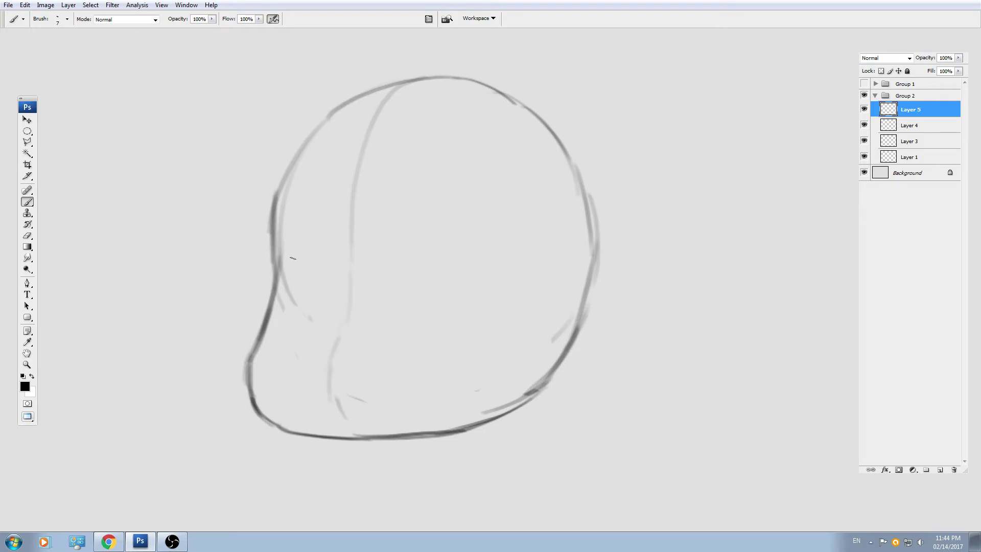
pyautogui.moveTo(282, 268); pyautogui.dragTo(561, 274)
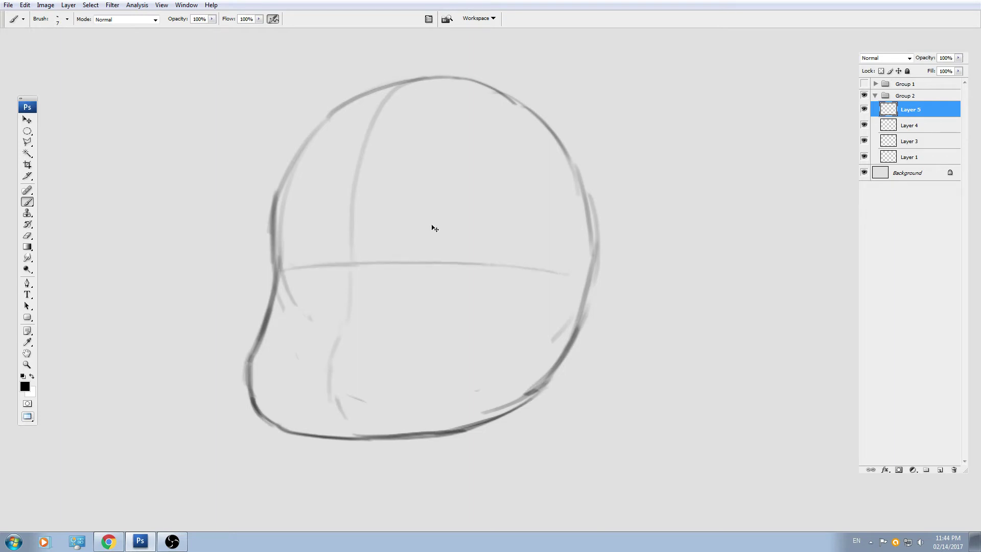
# Draw a small dark nose mark near the vertical guide and an arc for the moustache's near upper edge.
pyautogui.scroll(2, 368, 312)
pyautogui.moveTo(306, 297)
pyautogui.mouseDown()
pyautogui.moveTo(325, 313)
pyautogui.moveTo(454, 327)
pyautogui.mouseUp()
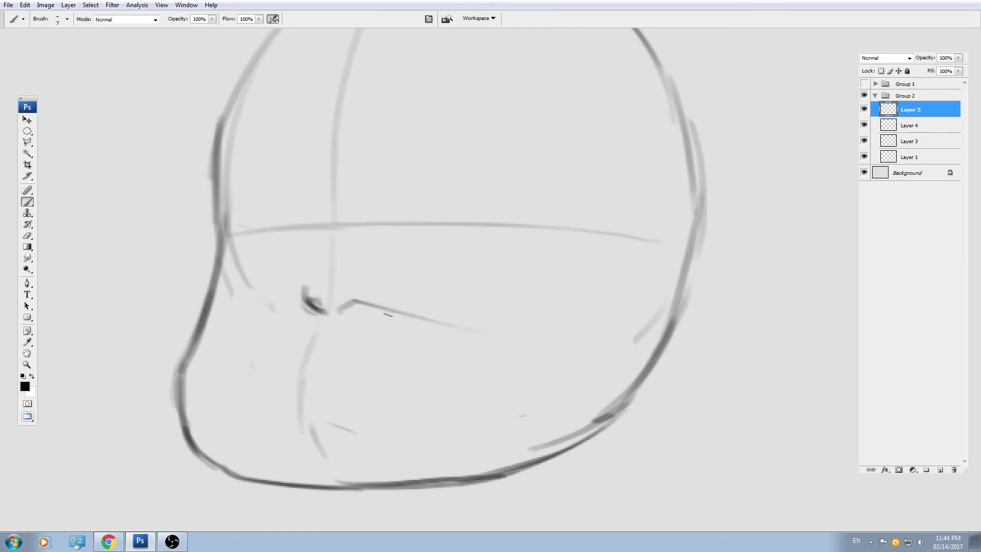
pyautogui.hotkey('ctrl', 'z')
pyautogui.moveTo(344, 313); pyautogui.dragTo(467, 310)
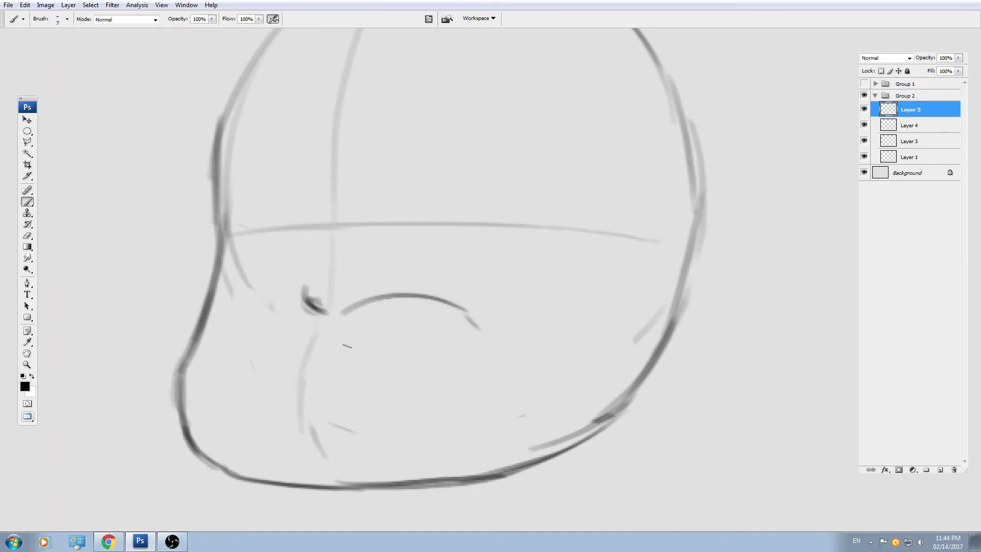
pyautogui.hotkey('ctrl', 'z')
pyautogui.hotkey('ctrl', 'z')
pyautogui.moveTo(338, 312); pyautogui.dragTo(472, 358)
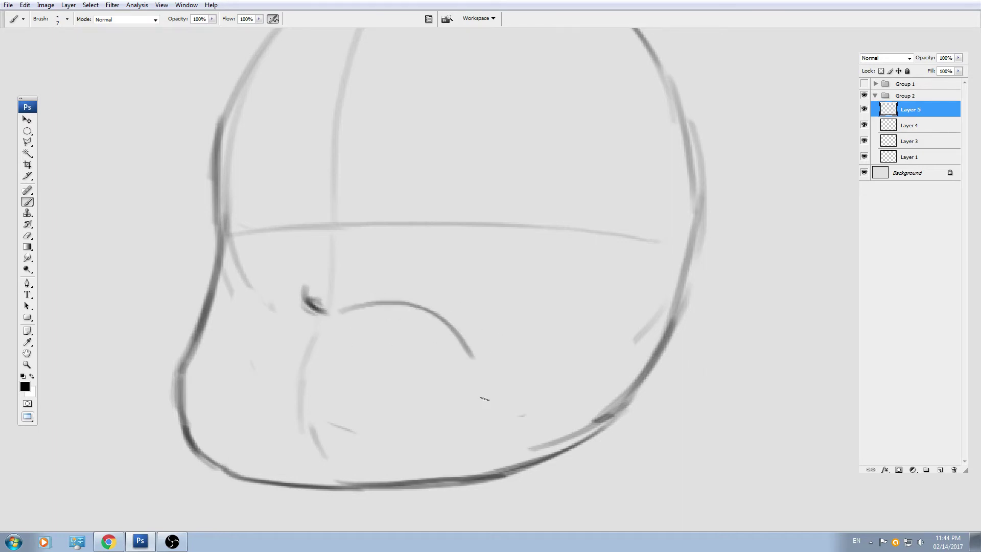
# Outline the moustache's far lobe and both lower edges, adding dark marks at its two tips.
pyautogui.moveTo(300, 316)
pyautogui.mouseDown()
pyautogui.moveTo(200, 380)
pyautogui.moveTo(328, 337)
pyautogui.moveTo(222, 409)
pyautogui.mouseUp()
pyautogui.hotkey('ctrl', 'z')
pyautogui.moveTo(305, 354)
pyautogui.mouseDown()
pyautogui.moveTo(360, 390)
pyautogui.moveTo(480, 387)
pyautogui.mouseUp()
pyautogui.moveTo(209, 394); pyautogui.dragTo(228, 401)
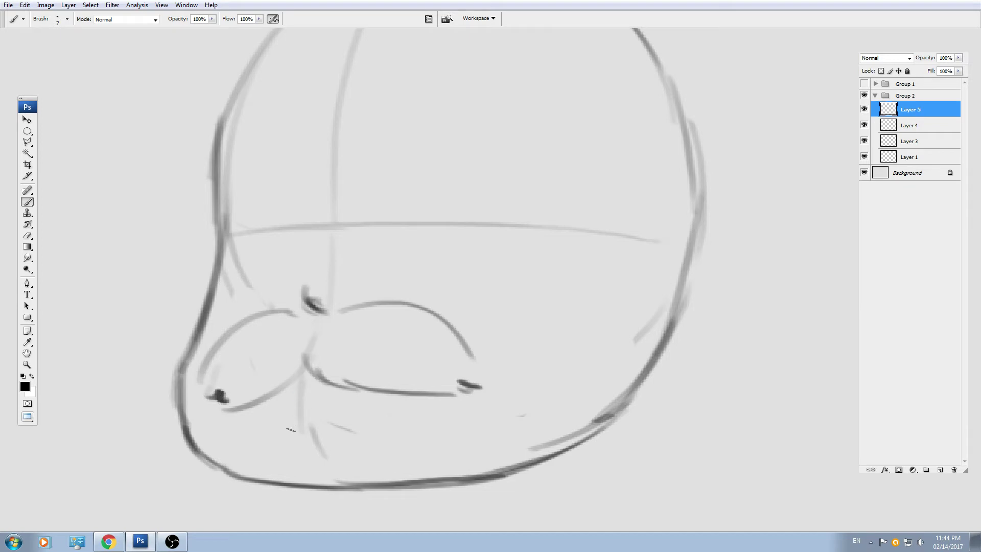
# Draw a curved mouth line below the moustache.
pyautogui.moveTo(272, 424)
pyautogui.mouseDown()
pyautogui.moveTo(384, 432)
pyautogui.moveTo(365, 428)
pyautogui.moveTo(391, 423)
pyautogui.mouseUp()
pyautogui.hotkey('ctrl', 'z')
pyautogui.press('space')
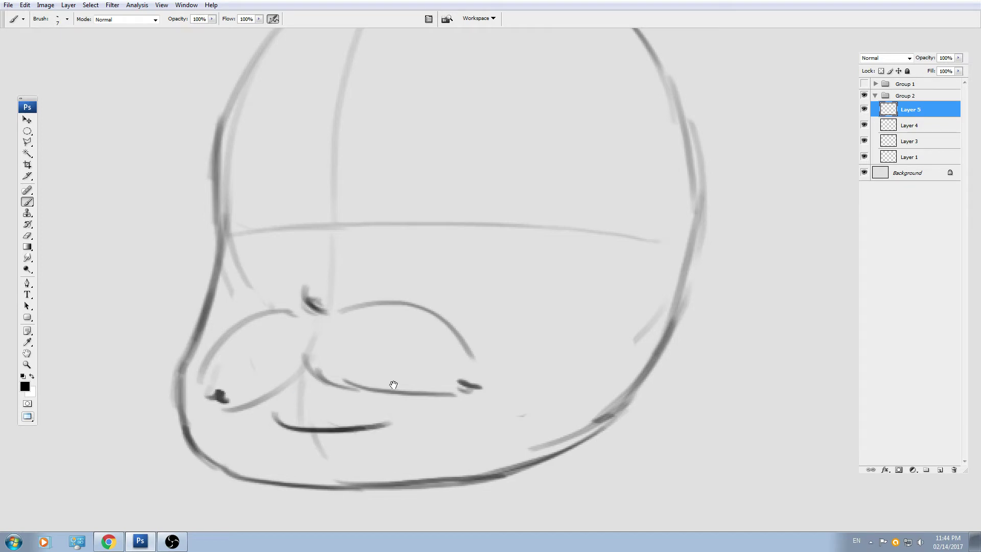
# Draw a short curved mark beneath the centre of the moustache where its two lobes meet.
pyautogui.moveTo(398, 357); pyautogui.dragTo(399, 382)
pyautogui.moveTo(293, 400); pyautogui.dragTo(327, 404)
pyautogui.press('space')
pyautogui.moveTo(370, 352); pyautogui.dragTo(375, 366)
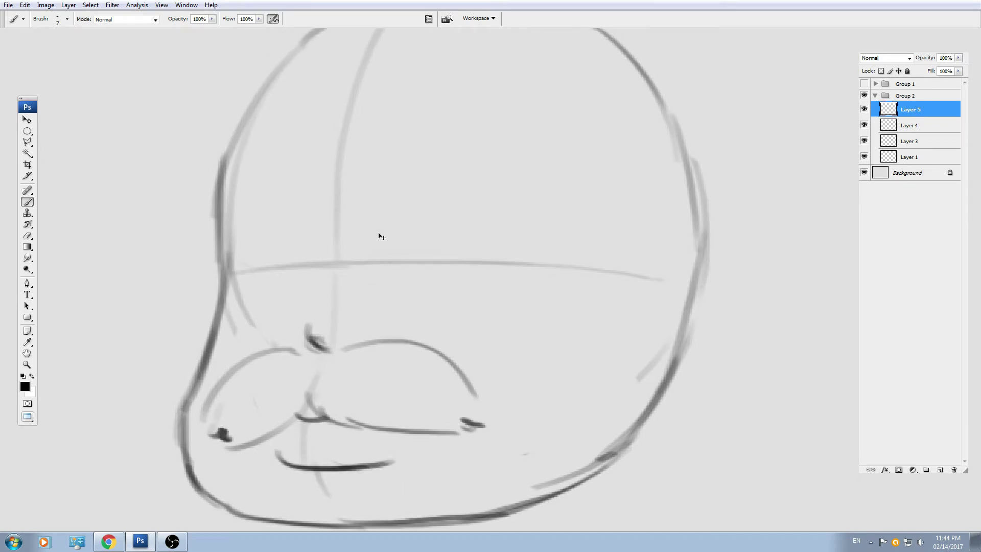
# Draw both eyes on the eye guide as thin upper lid lines with small dark pupils.
pyautogui.scroll(1, 395, 278)
pyautogui.moveTo(440, 264)
pyautogui.mouseDown()
pyautogui.moveTo(527, 275)
pyautogui.moveTo(477, 268)
pyautogui.mouseUp()
pyautogui.moveTo(243, 278)
pyautogui.mouseDown()
pyautogui.moveTo(292, 265)
pyautogui.moveTo(280, 276)
pyautogui.mouseUp()
pyautogui.moveTo(379, 248); pyautogui.dragTo(368, 268)
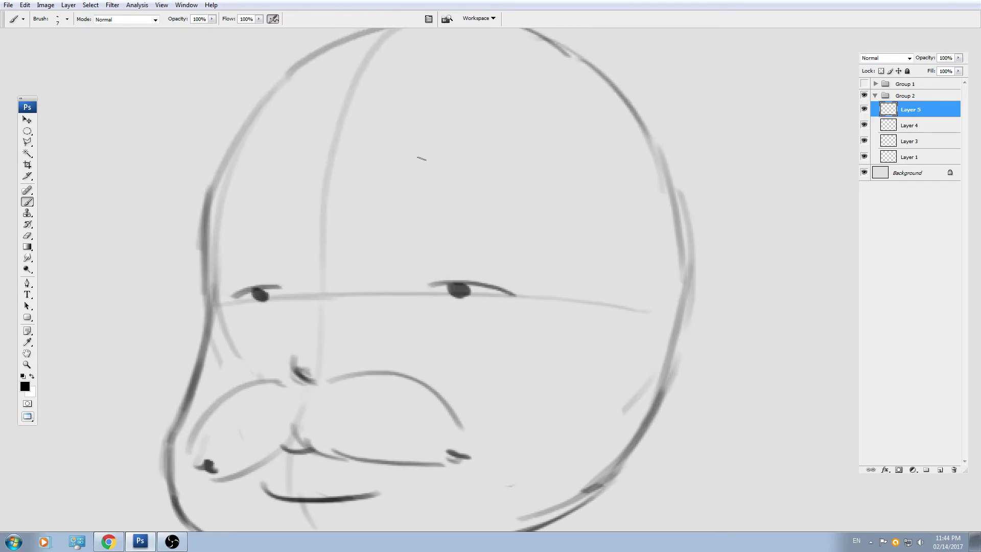
# Outline two short rounded eyebrows high on the forehead, shading their inner ends.
pyautogui.moveTo(424, 149); pyautogui.dragTo(416, 168)
pyautogui.moveTo(434, 148); pyautogui.dragTo(434, 165)
pyautogui.moveTo(427, 141); pyautogui.dragTo(500, 162)
pyautogui.moveTo(439, 171)
pyautogui.mouseDown()
pyautogui.moveTo(468, 166)
pyautogui.moveTo(506, 180)
pyautogui.mouseUp()
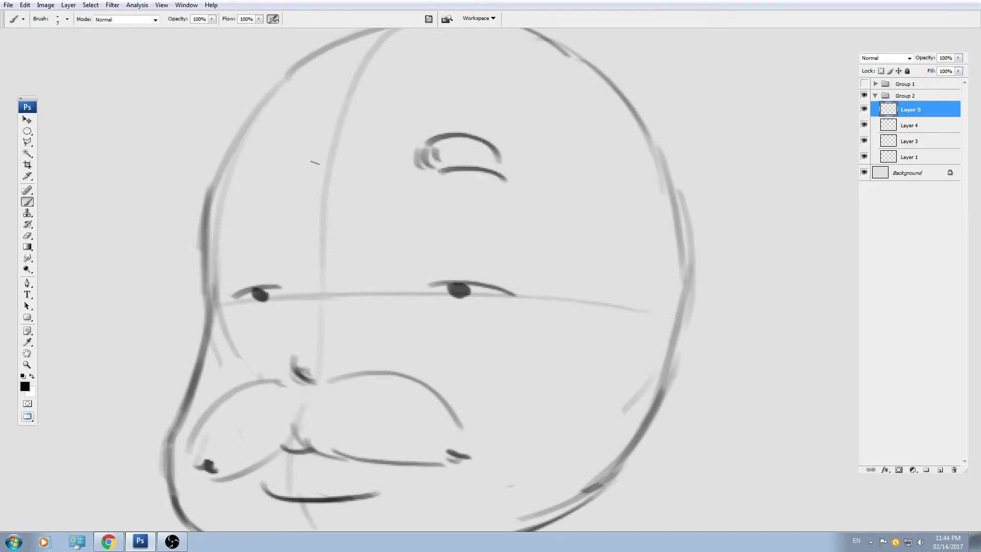
pyautogui.moveTo(296, 164); pyautogui.dragTo(298, 181)
pyautogui.moveTo(234, 180)
pyautogui.mouseDown()
pyautogui.moveTo(297, 162)
pyautogui.moveTo(283, 188)
pyautogui.moveTo(293, 188)
pyautogui.mouseUp()
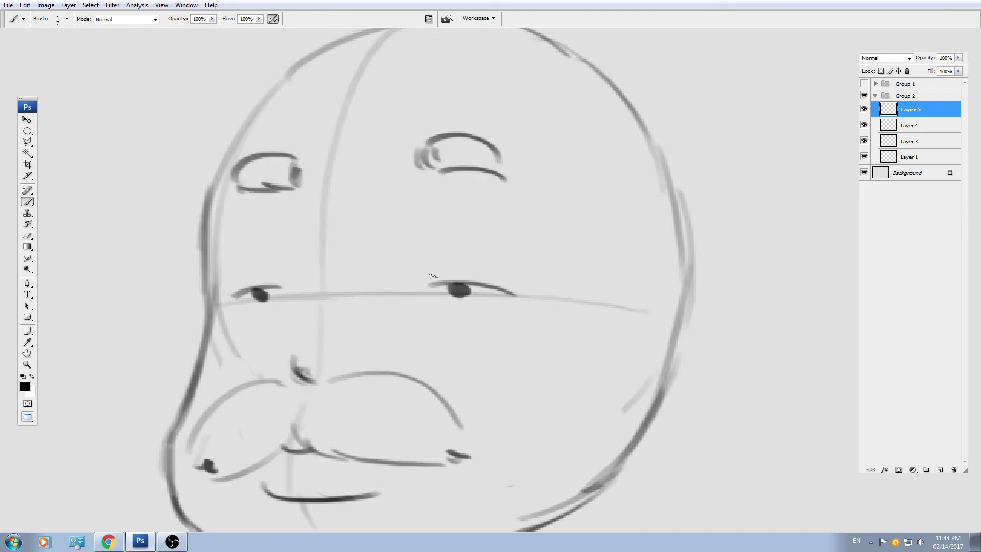
# Draw broken arched eyelid creases above both eyes.
pyautogui.moveTo(429, 283)
pyautogui.mouseDown()
pyautogui.moveTo(475, 253)
pyautogui.moveTo(522, 295)
pyautogui.mouseUp()
pyautogui.moveTo(265, 258); pyautogui.dragTo(291, 289)
pyautogui.moveTo(237, 266); pyautogui.dragTo(246, 276)
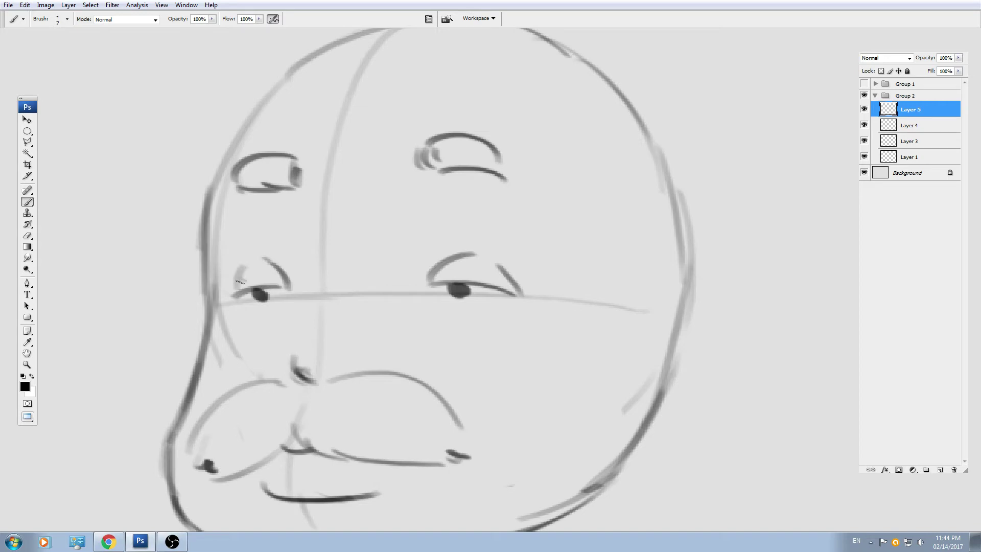
# Replace the small nose mark with a curved nose contour and short dark strokes along its base.
pyautogui.scroll(-3, 305, 302)
pyautogui.moveTo(328, 251)
pyautogui.mouseDown()
pyautogui.moveTo(269, 330)
pyautogui.moveTo(302, 316)
pyautogui.mouseUp()
pyautogui.hotkey('ctrl', 'z')
pyautogui.press('e')
pyautogui.press('b')
pyautogui.moveTo(318, 269); pyautogui.dragTo(271, 326)
pyautogui.moveTo(279, 332); pyautogui.dragTo(296, 338)
pyautogui.moveTo(296, 332); pyautogui.dragTo(345, 332)
# Add a short curved bag line under each eye.
pyautogui.moveTo(439, 257); pyautogui.dragTo(456, 278)
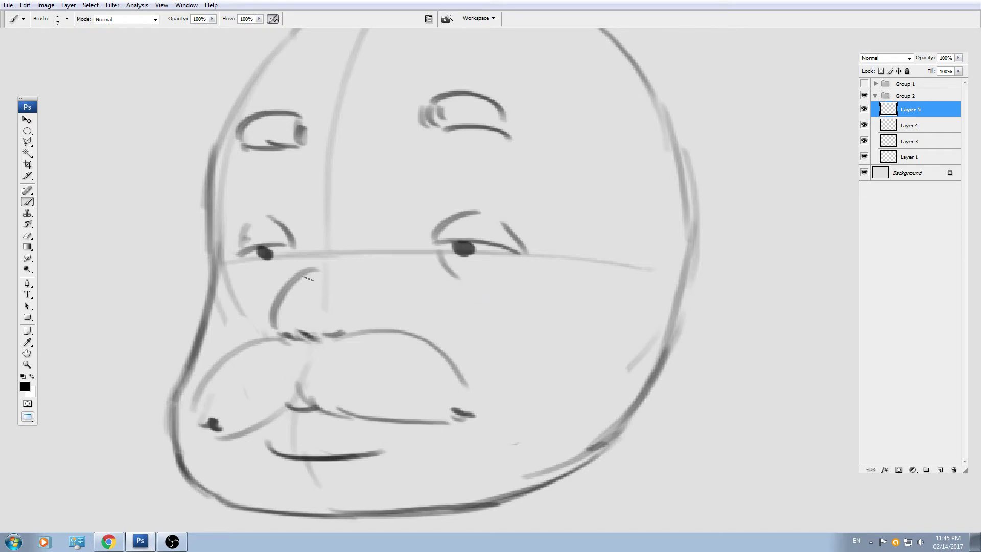
pyautogui.moveTo(281, 259); pyautogui.dragTo(259, 283)
pyautogui.moveTo(521, 328); pyautogui.dragTo(480, 303)
# Erase the stray construction lines on the far cheek between the eye and moustache with a smaller eraser.
pyautogui.press('e')
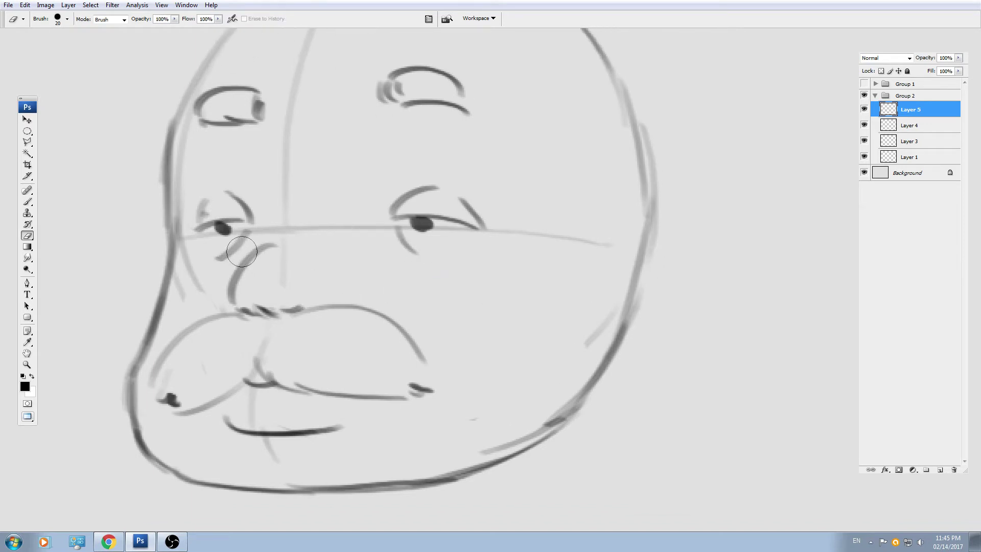
pyautogui.press('[')
pyautogui.press('[')
pyautogui.moveTo(249, 245)
pyautogui.mouseDown()
pyautogui.moveTo(203, 271)
pyautogui.moveTo(214, 271)
pyautogui.moveTo(190, 277)
pyautogui.mouseUp()
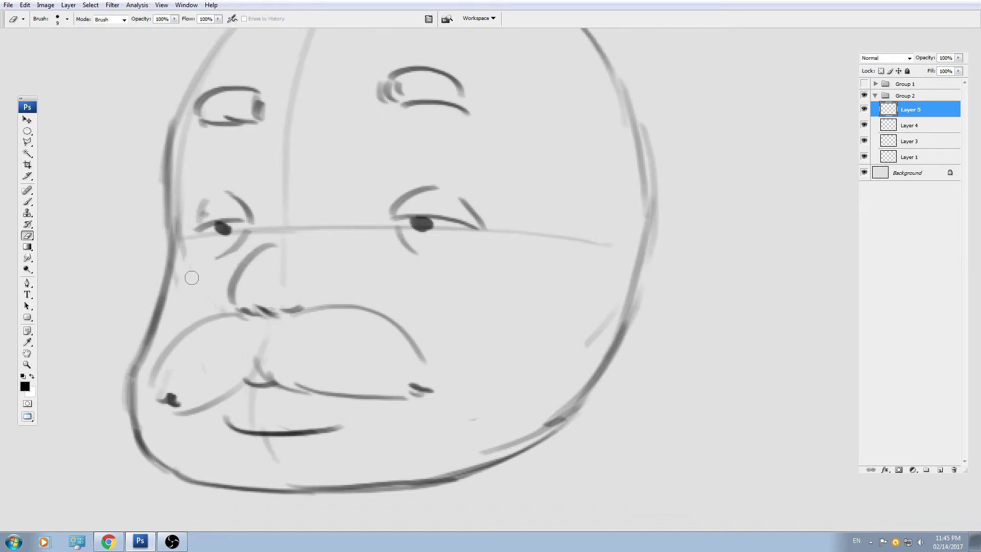
# Darken and thicken the upper eyelid lines of both eyes with the brush.
pyautogui.moveTo(347, 232)
pyautogui.mouseDown()
pyautogui.moveTo(322, 274)
pyautogui.moveTo(458, 268)
pyautogui.mouseUp()
pyautogui.press('b')
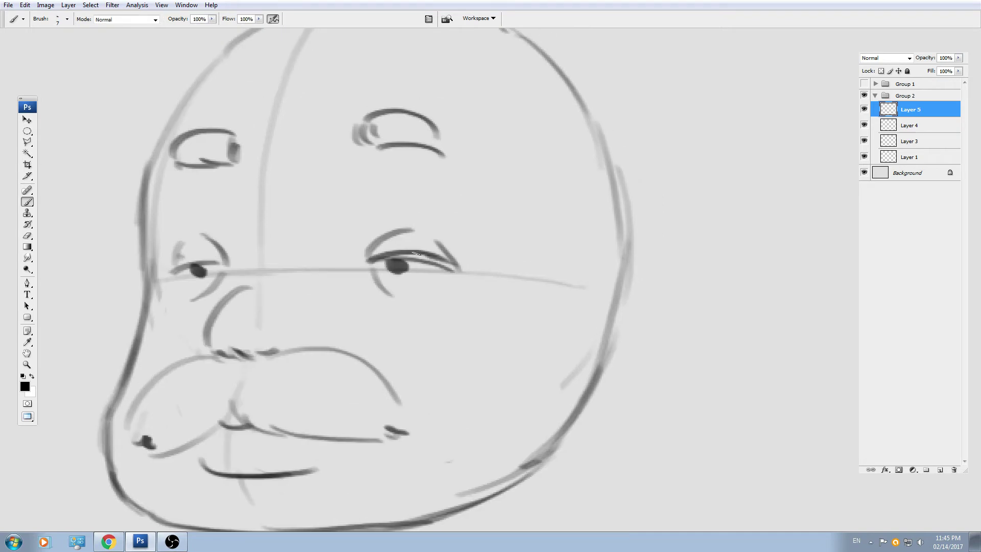
pyautogui.moveTo(381, 253); pyautogui.dragTo(454, 269)
pyautogui.moveTo(173, 268); pyautogui.dragTo(225, 262)
pyautogui.moveTo(300, 237); pyautogui.dragTo(241, 264)
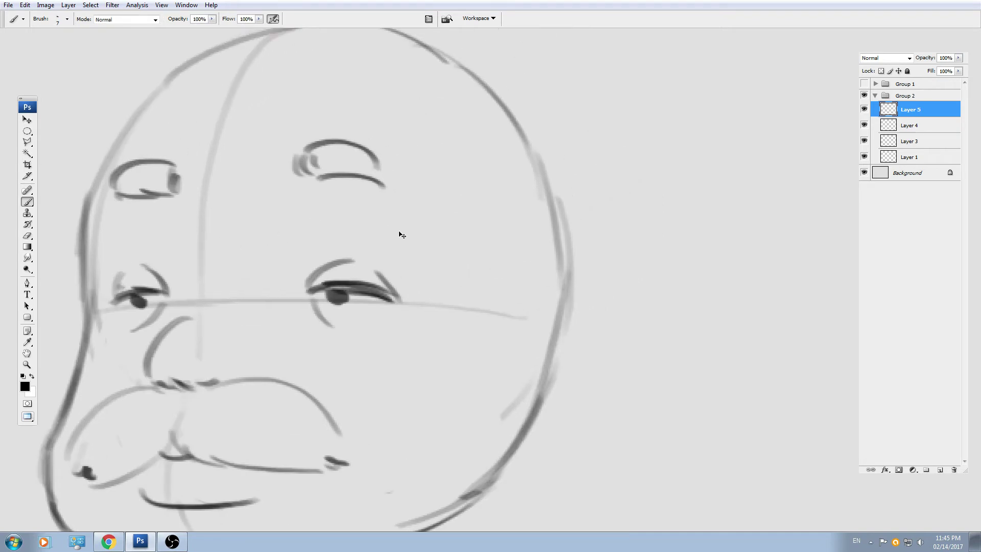
# Draw the near ear overlapping the head's edge, with an inner fold and a rounded lobe.
pyautogui.moveTo(480, 275); pyautogui.dragTo(444, 245)
pyautogui.moveTo(494, 284)
pyautogui.mouseDown()
pyautogui.moveTo(562, 260)
pyautogui.moveTo(546, 376)
pyautogui.mouseUp()
pyautogui.moveTo(503, 324); pyautogui.dragTo(559, 275)
pyautogui.moveTo(511, 265); pyautogui.dragTo(545, 322)
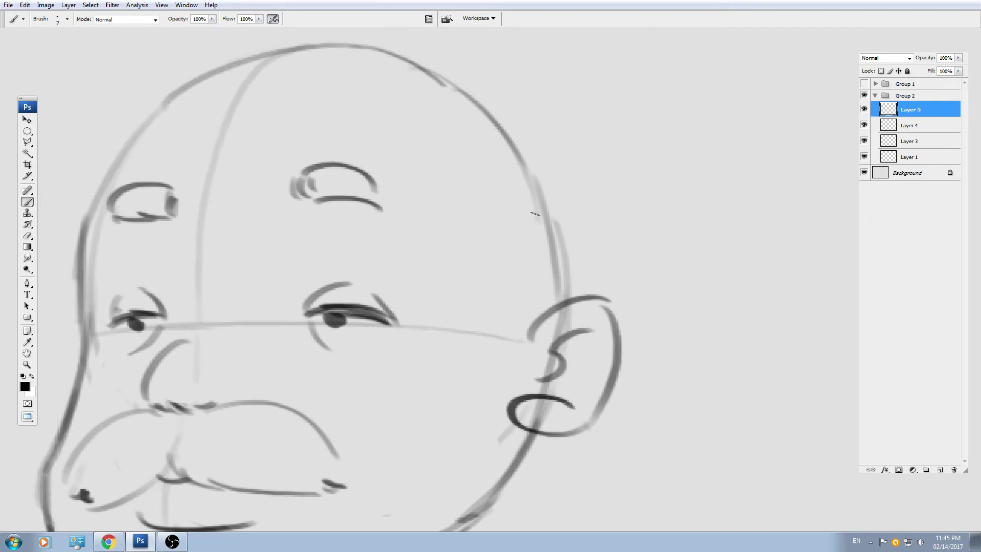
# Draw bulging side hair tufts with jagged ends on both sides of the head, plus the far ear.
pyautogui.moveTo(548, 220)
pyautogui.mouseDown()
pyautogui.moveTo(492, 265)
pyautogui.moveTo(500, 318)
pyautogui.moveTo(667, 318)
pyautogui.moveTo(673, 341)
pyautogui.moveTo(650, 368)
pyautogui.mouseUp()
pyautogui.moveTo(247, 344); pyautogui.dragTo(373, 314)
pyautogui.moveTo(202, 231); pyautogui.dragTo(137, 309)
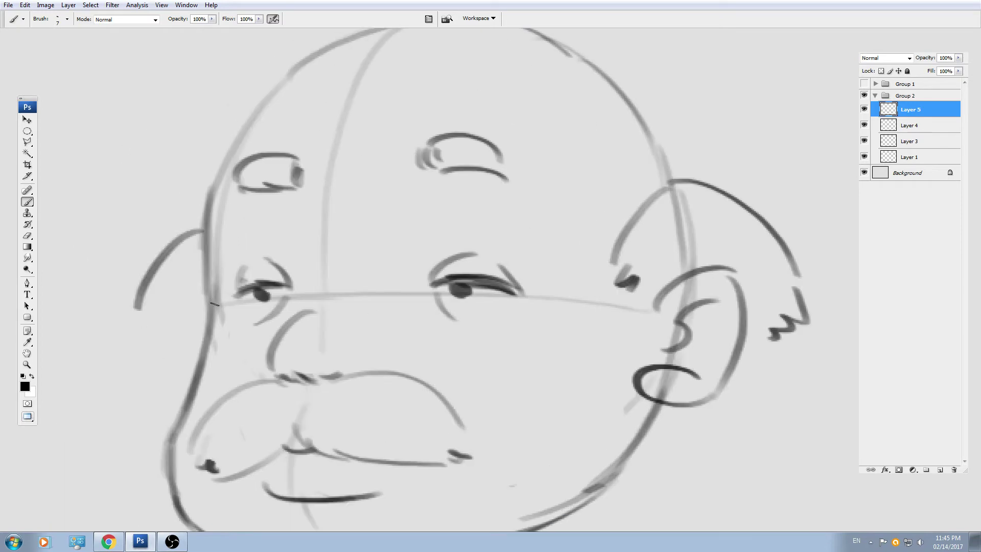
pyautogui.moveTo(209, 293); pyautogui.dragTo(200, 358)
pyautogui.moveTo(135, 313)
pyautogui.mouseDown()
pyautogui.moveTo(143, 344)
pyautogui.moveTo(186, 369)
pyautogui.mouseUp()
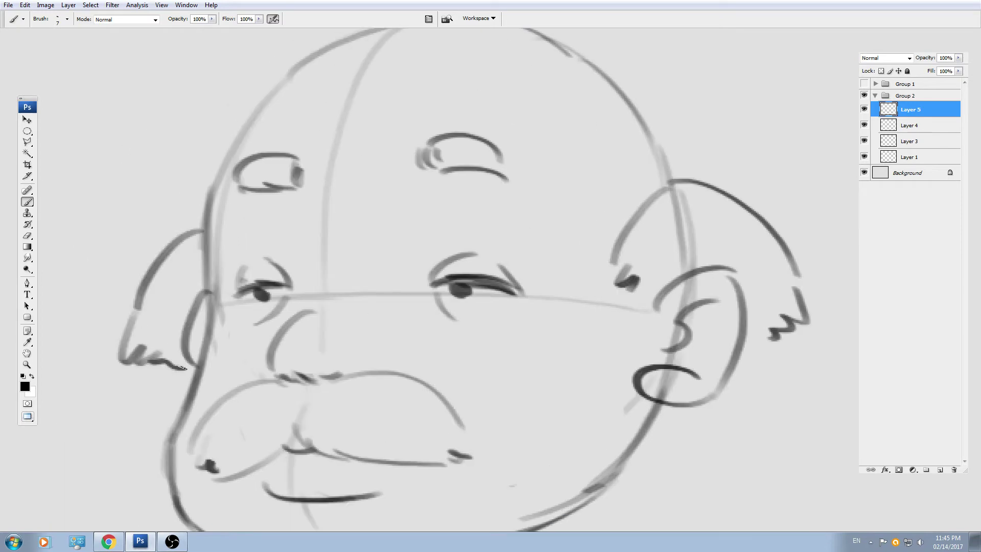
# Draw a short vertical frown line above the inner corner of each eye.
pyautogui.moveTo(258, 349); pyautogui.dragTo(218, 381)
pyautogui.moveTo(370, 243); pyautogui.dragTo(374, 303)
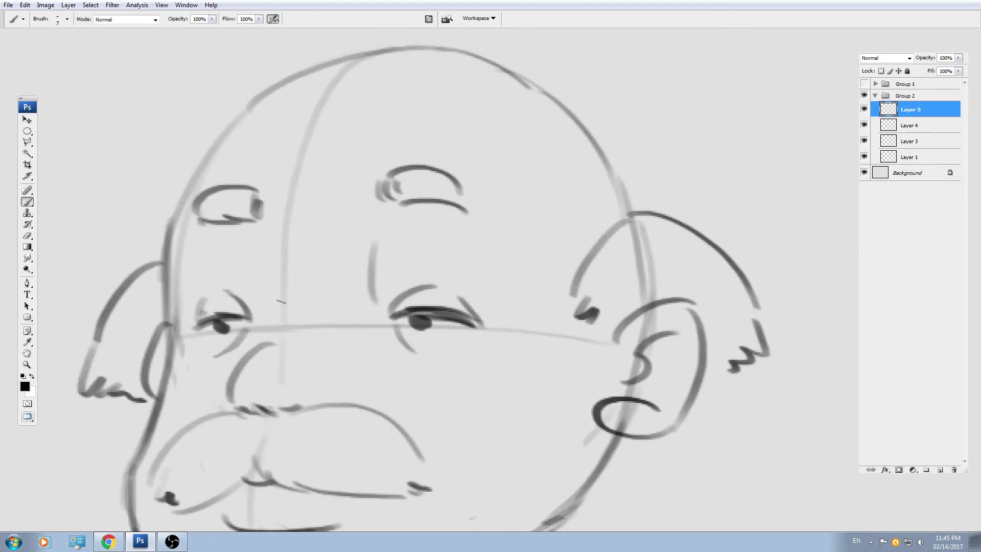
pyautogui.moveTo(256, 270); pyautogui.dragTo(250, 334)
pyautogui.moveTo(369, 337); pyautogui.dragTo(356, 251)
pyautogui.moveTo(378, 381); pyautogui.dragTo(407, 299)
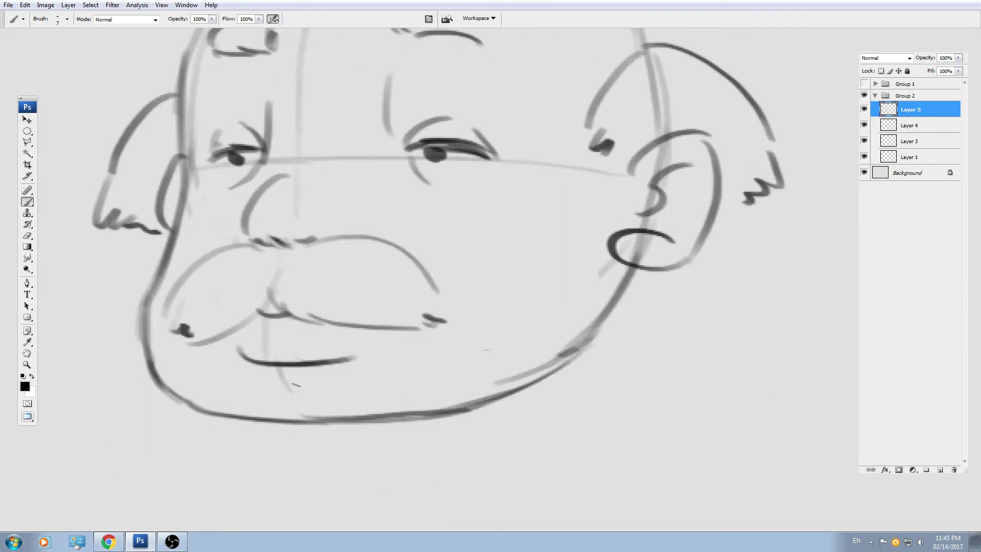
# Erase the part of the head outline that crosses the near ear.
pyautogui.press('e')
pyautogui.moveTo(647, 251)
pyautogui.mouseDown()
pyautogui.moveTo(657, 154)
pyautogui.moveTo(648, 162)
pyautogui.mouseUp()
pyautogui.hotkey('ctrl', '-')
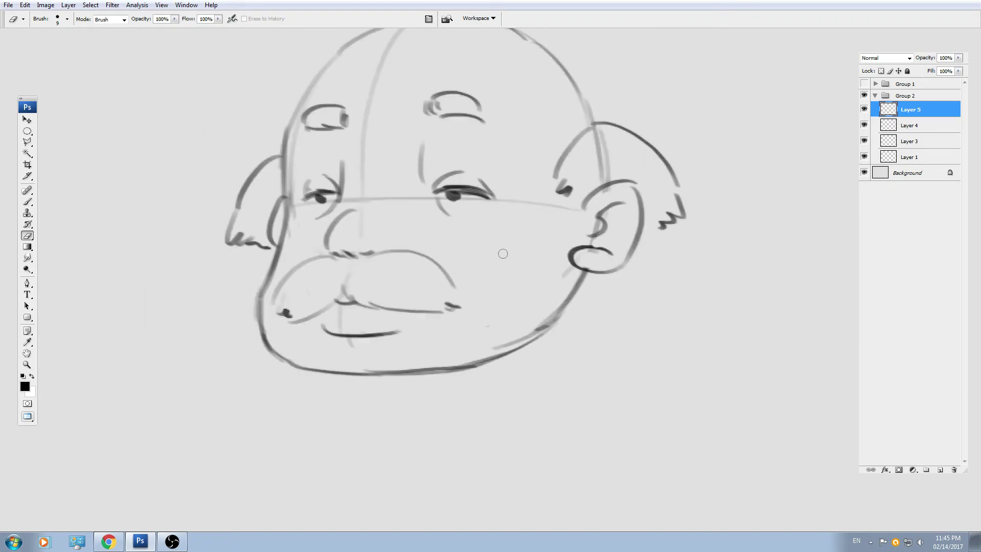
pyautogui.moveTo(493, 251); pyautogui.dragTo(539, 355)
# Strengthen the head outline along the far forehead, temple and cheek with a finer brush.
pyautogui.press('b')
pyautogui.moveTo(383, 158); pyautogui.dragTo(354, 204)
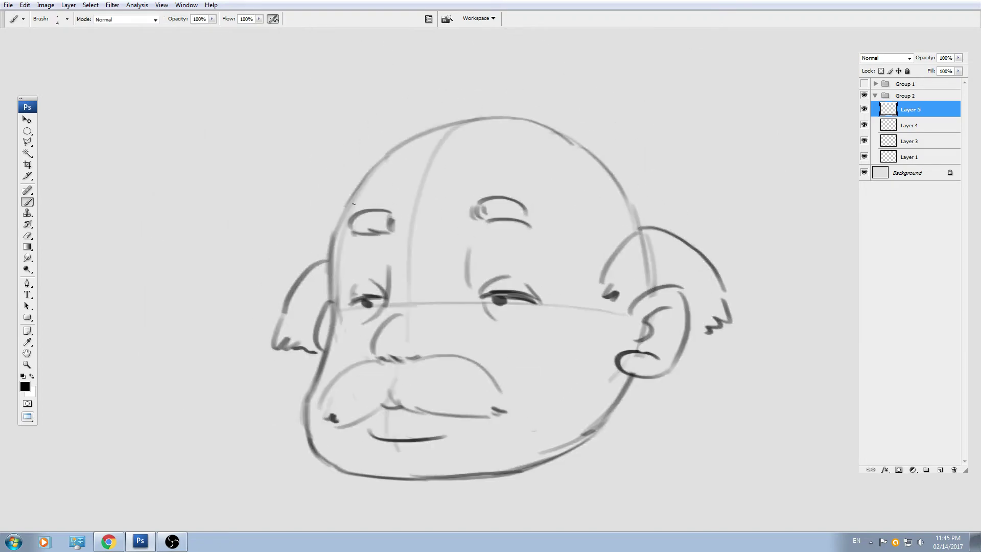
pyautogui.moveTo(386, 159); pyautogui.dragTo(369, 173)
pyautogui.press('p')
pyautogui.click(358, 207)
pyautogui.hotkey('ctrl', 'z')
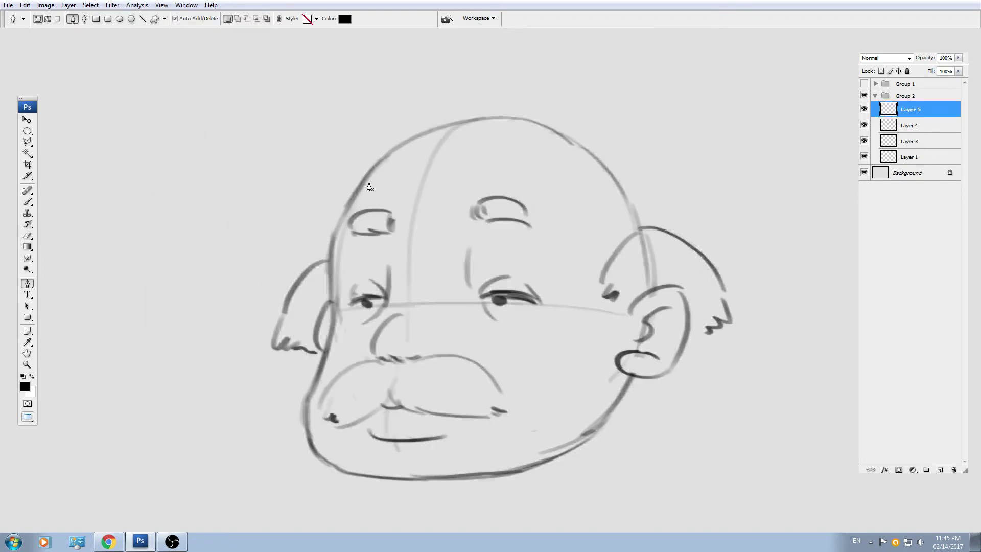
pyautogui.press('b')
pyautogui.press('[')
pyautogui.moveTo(348, 205)
pyautogui.mouseDown()
pyautogui.moveTo(374, 167)
pyautogui.moveTo(331, 255)
pyautogui.mouseUp()
pyautogui.moveTo(331, 299)
pyautogui.mouseDown()
pyautogui.moveTo(341, 248)
pyautogui.moveTo(319, 332)
pyautogui.mouseUp()
pyautogui.moveTo(339, 309); pyautogui.dragTo(317, 357)
# Redraw the chin's lower outline darker and add a small spiral curl on the chin.
pyautogui.press('e')
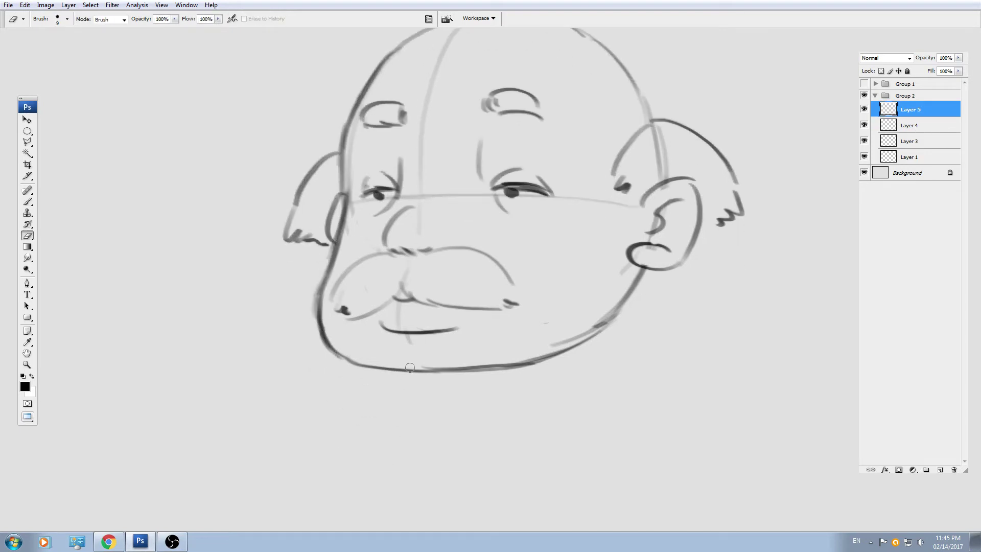
pyautogui.moveTo(391, 369); pyautogui.dragTo(456, 371)
pyautogui.press('b')
pyautogui.moveTo(376, 354)
pyautogui.mouseDown()
pyautogui.moveTo(398, 370)
pyautogui.moveTo(460, 368)
pyautogui.mouseUp()
pyautogui.hotkey('ctrl', 'z')
pyautogui.press('e')
pyautogui.press('b')
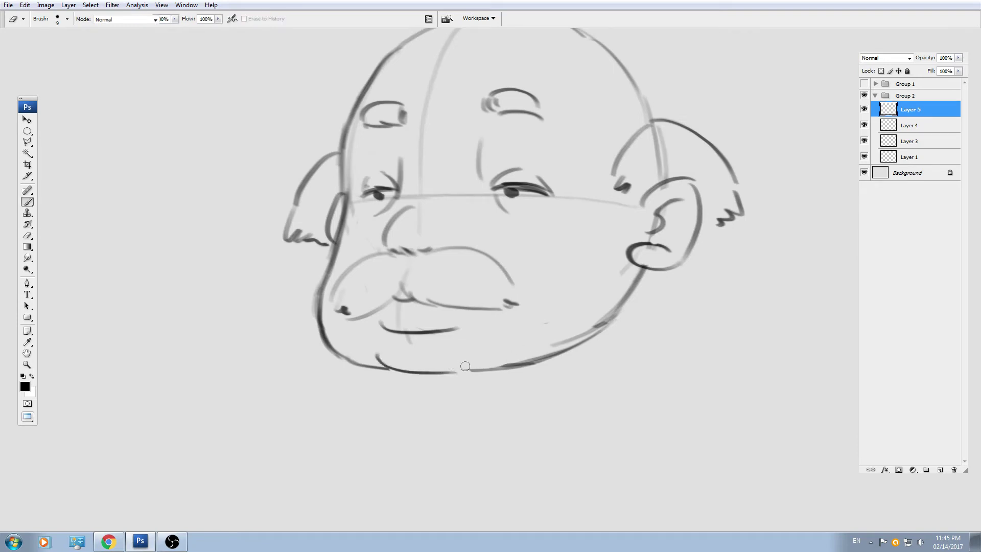
pyautogui.moveTo(387, 366)
pyautogui.mouseDown()
pyautogui.moveTo(492, 367)
pyautogui.moveTo(483, 365)
pyautogui.moveTo(576, 334)
pyautogui.mouseUp()
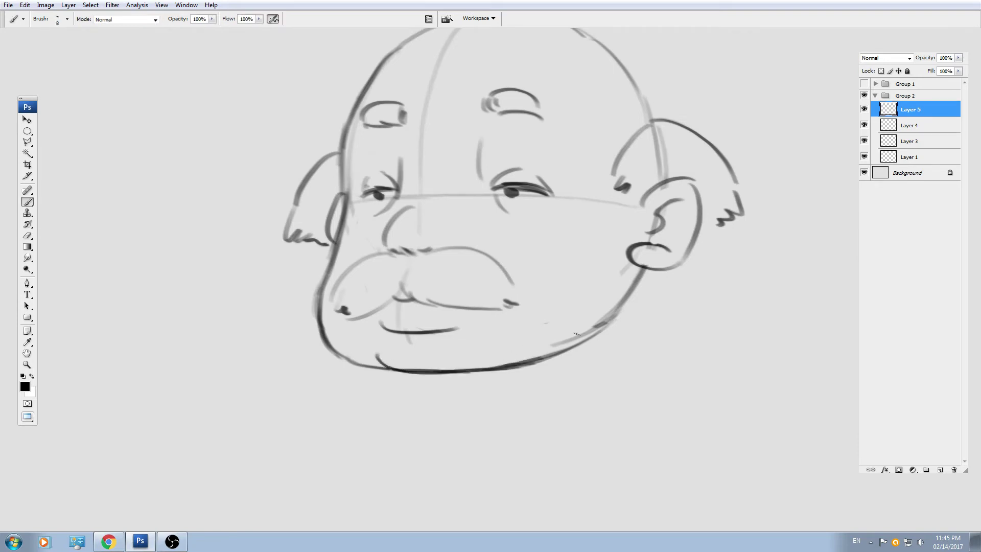
pyautogui.moveTo(377, 349); pyautogui.dragTo(397, 355)
pyautogui.moveTo(553, 331); pyautogui.dragTo(494, 331)
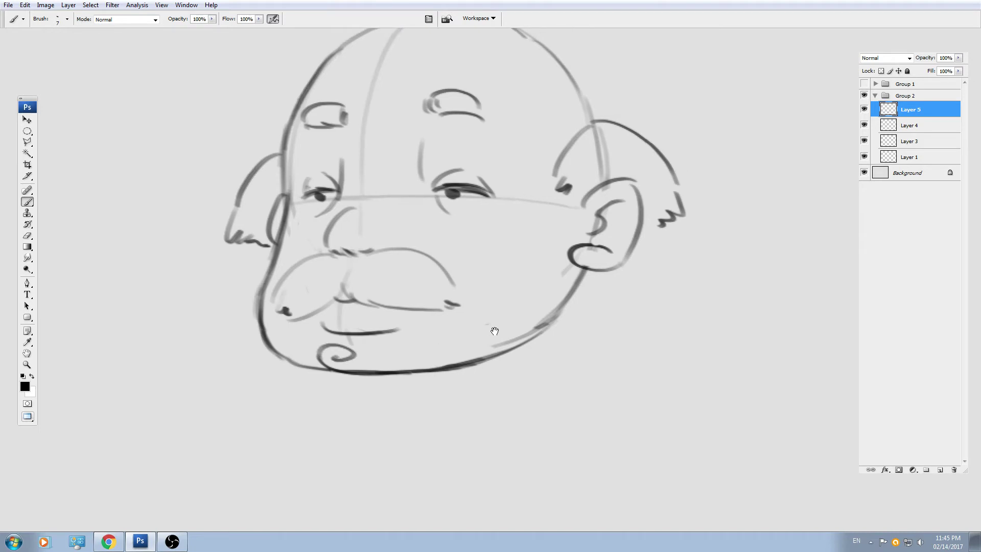
# Darken the near jawline from the earlobe to the chin and erase its doubled sketch lines.
pyautogui.moveTo(584, 270)
pyautogui.mouseDown()
pyautogui.moveTo(526, 332)
pyautogui.moveTo(477, 352)
pyautogui.mouseUp()
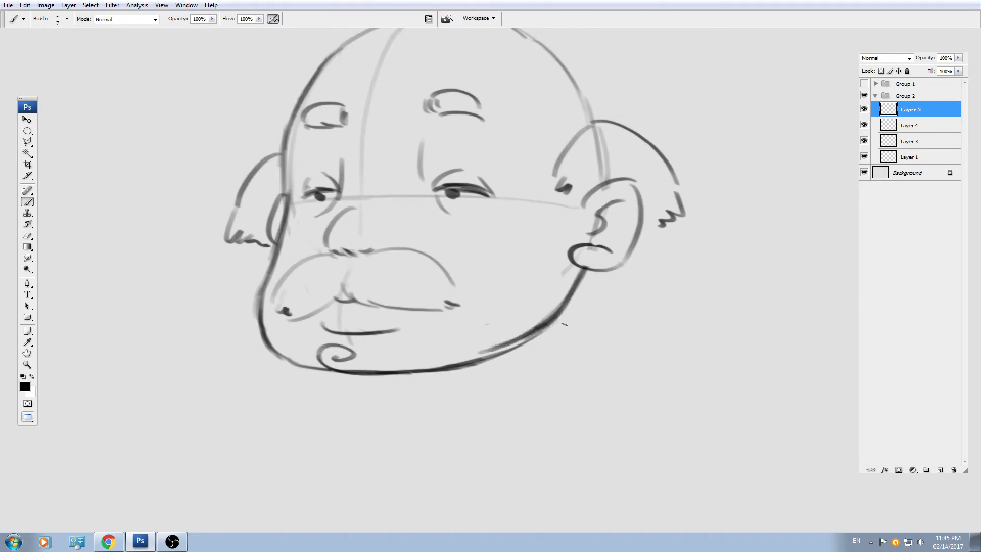
pyautogui.press('e')
pyautogui.moveTo(554, 325); pyautogui.dragTo(459, 369)
pyautogui.moveTo(520, 346); pyautogui.dragTo(438, 375)
pyautogui.press('b')
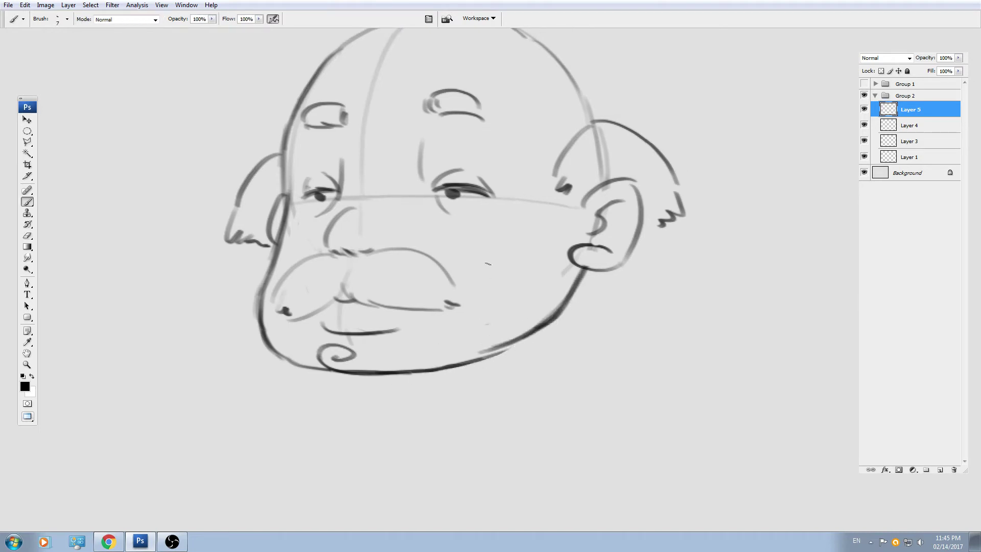
# Erase the horizontal eye guide between the eyes and across the near cheek.
pyautogui.moveTo(497, 210); pyautogui.dragTo(510, 269)
pyautogui.press('e')
pyautogui.moveTo(427, 256); pyautogui.dragTo(376, 256)
pyautogui.moveTo(513, 259); pyautogui.dragTo(569, 266)
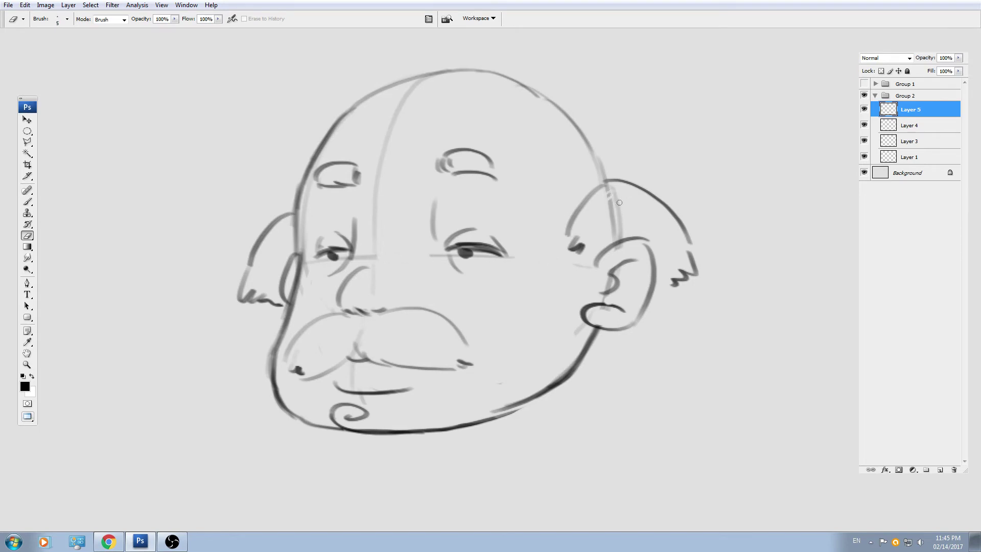
# Enlarge the eraser to 25 and remove the head outline inside the hair tuft above the near ear.
pyautogui.press(']')
pyautogui.press(']')
pyautogui.press(']')
pyautogui.press(']')
pyautogui.press(']')
pyautogui.press(']')
pyautogui.press(']')
pyautogui.press(']')
pyautogui.moveTo(619, 200); pyautogui.dragTo(613, 229)
# Move the moustached head beside the long-haired head and enlarge it with Free Transform.
pyautogui.hotkey('ctrl', '-')
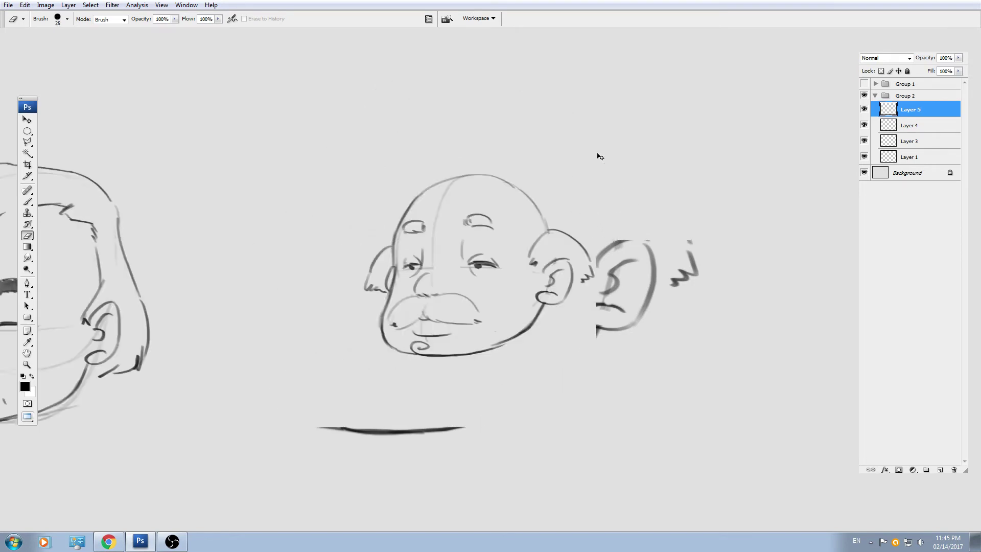
pyautogui.hotkey('ctrl', '-')
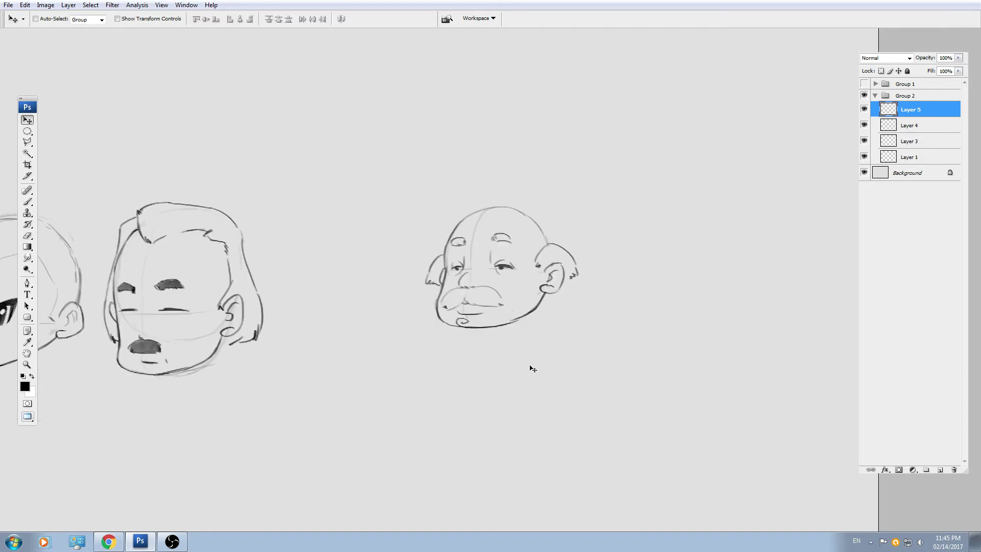
pyautogui.moveTo(533, 368); pyautogui.dragTo(409, 409)
pyautogui.hotkey('ctrl', 't')
pyautogui.moveTo(449, 258); pyautogui.dragTo(495, 224)
pyautogui.press('Return')
pyautogui.moveTo(420, 369); pyautogui.dragTo(577, 358)
pyautogui.moveTo(581, 360); pyautogui.dragTo(552, 378)
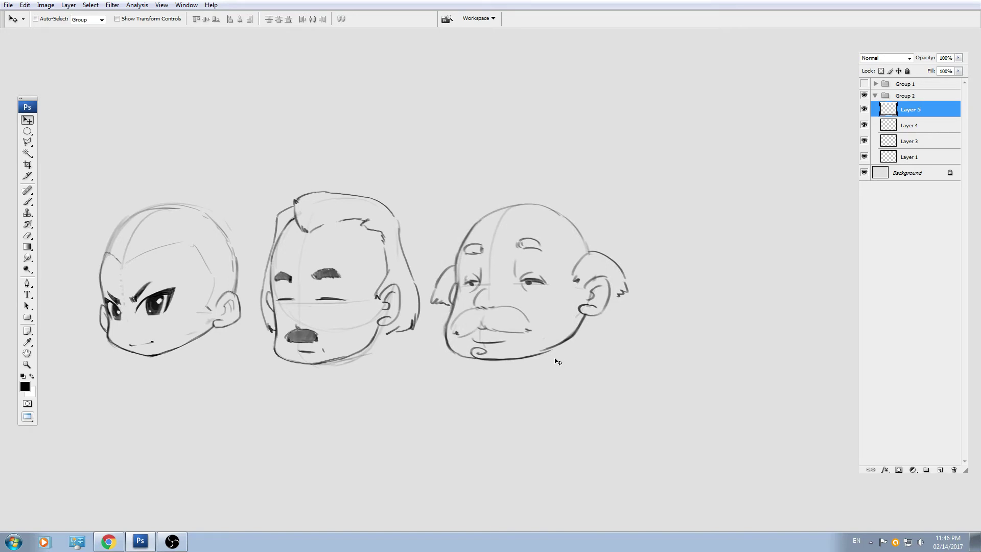
# Add a new layer above the moustached head's layer for a fourth head.
pyautogui.moveTo(557, 361); pyautogui.dragTo(314, 325)
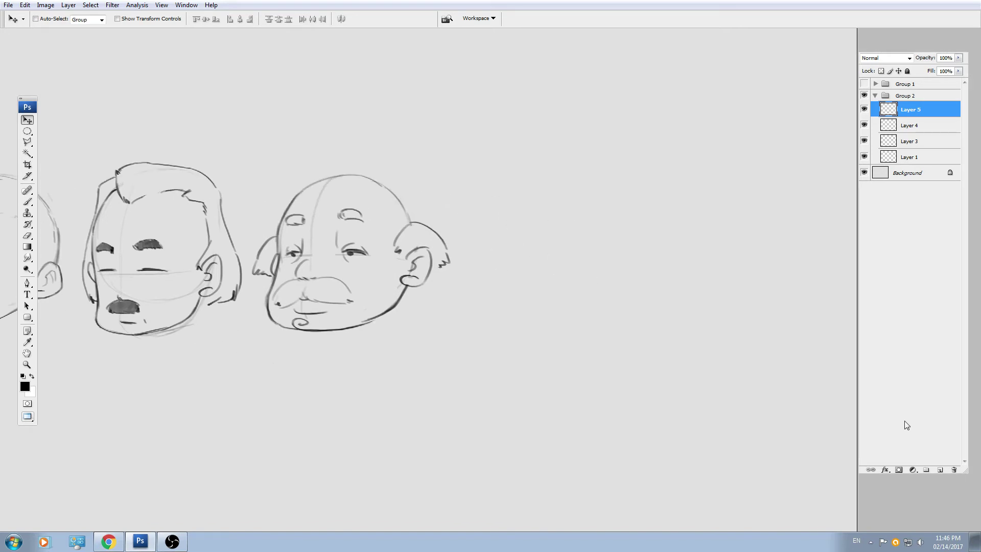
pyautogui.click(940, 471)
pyautogui.moveTo(606, 390); pyautogui.dragTo(347, 383)
pyautogui.keyDown('ctrl'); pyautogui.click(373, 275); pyautogui.keyUp('ctrl')
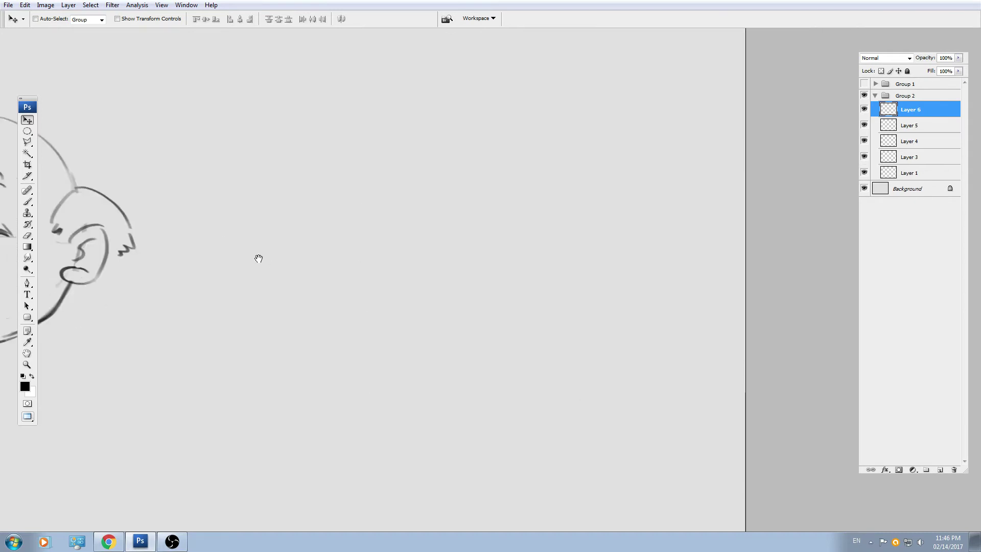
# Select all layers from Layer 6 to Layer 1 and shift the row of heads together on the canvas.
pyautogui.moveTo(259, 259); pyautogui.dragTo(578, 311)
pyautogui.hotkey('ctrl', '-')
pyautogui.hotkey('ctrl', '-')
pyautogui.keyDown('shift'); pyautogui.click(912, 177); pyautogui.keyUp('shift')
pyautogui.moveTo(283, 355); pyautogui.dragTo(471, 370)
# On Layer 6, sketch a light, roughly circular outline for a fourth head in the empty space beside the moustached head.
pyautogui.click(893, 109)
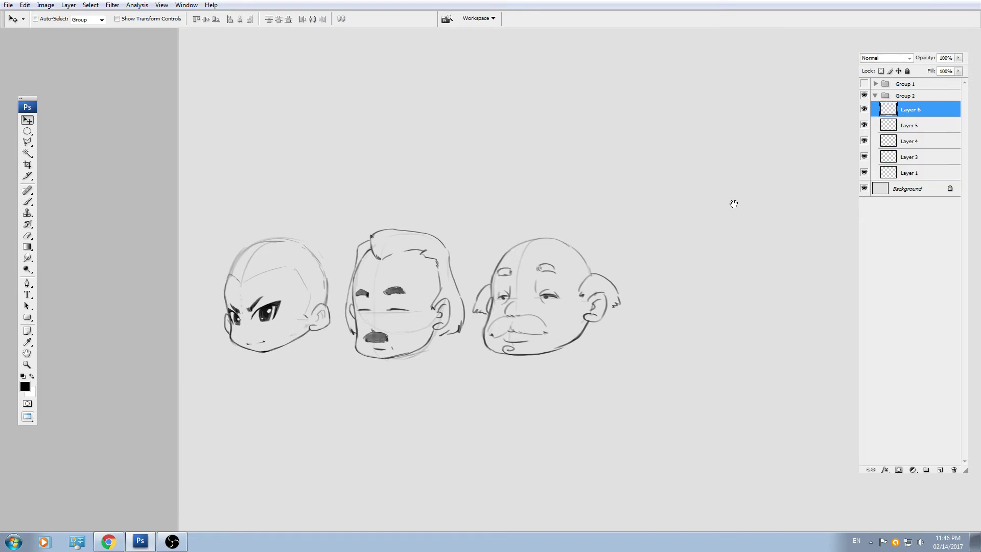
pyautogui.moveTo(734, 204); pyautogui.dragTo(466, 201)
pyautogui.hotkey('ctrl', '+')
pyautogui.hotkey('ctrl', '+')
pyautogui.moveTo(406, 350); pyautogui.dragTo(344, 314)
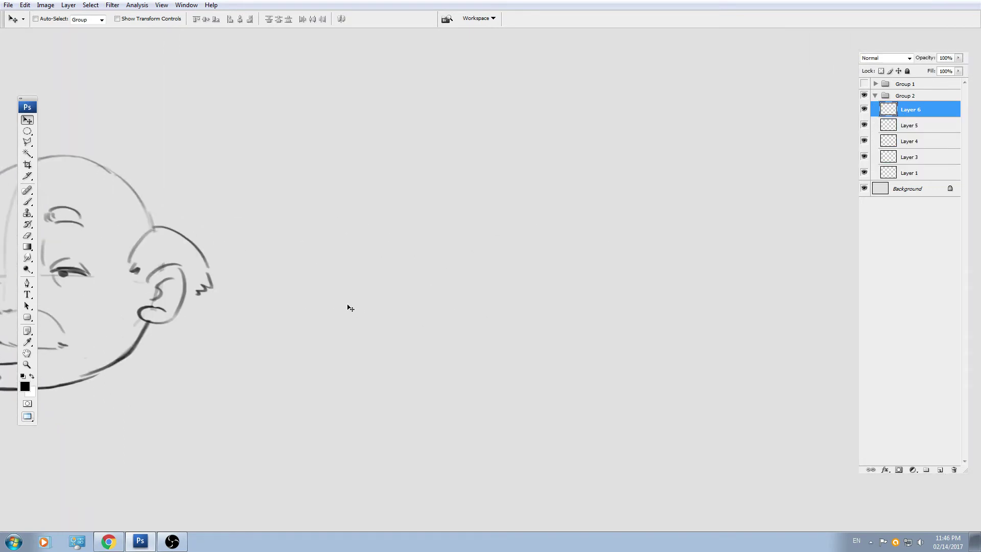
pyautogui.press('b')
pyautogui.moveTo(503, 250); pyautogui.dragTo(405, 245)
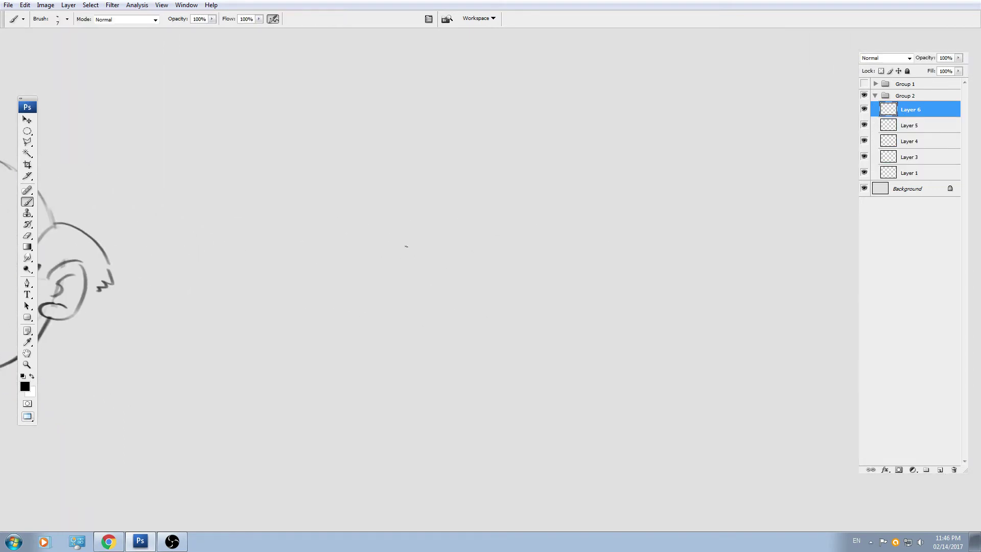
pyautogui.moveTo(415, 183); pyautogui.dragTo(427, 171)
pyautogui.moveTo(503, 103)
pyautogui.mouseDown()
pyautogui.moveTo(405, 152)
pyautogui.moveTo(381, 241)
pyautogui.mouseUp()
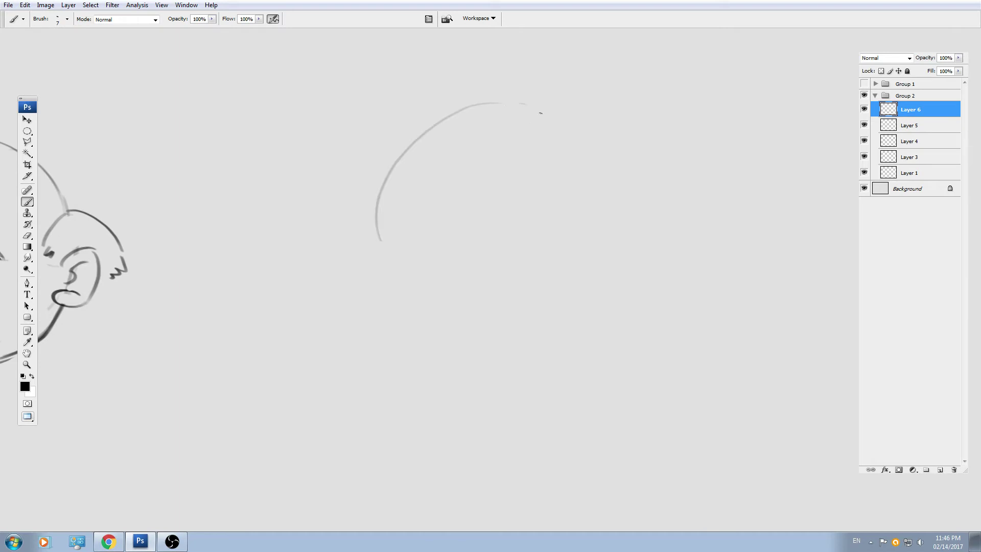
pyautogui.moveTo(541, 113); pyautogui.dragTo(583, 276)
pyautogui.moveTo(415, 279)
pyautogui.mouseDown()
pyautogui.moveTo(460, 321)
pyautogui.moveTo(579, 272)
pyautogui.mouseUp()
pyautogui.moveTo(383, 241); pyautogui.dragTo(552, 308)
pyautogui.moveTo(582, 271); pyautogui.dragTo(521, 324)
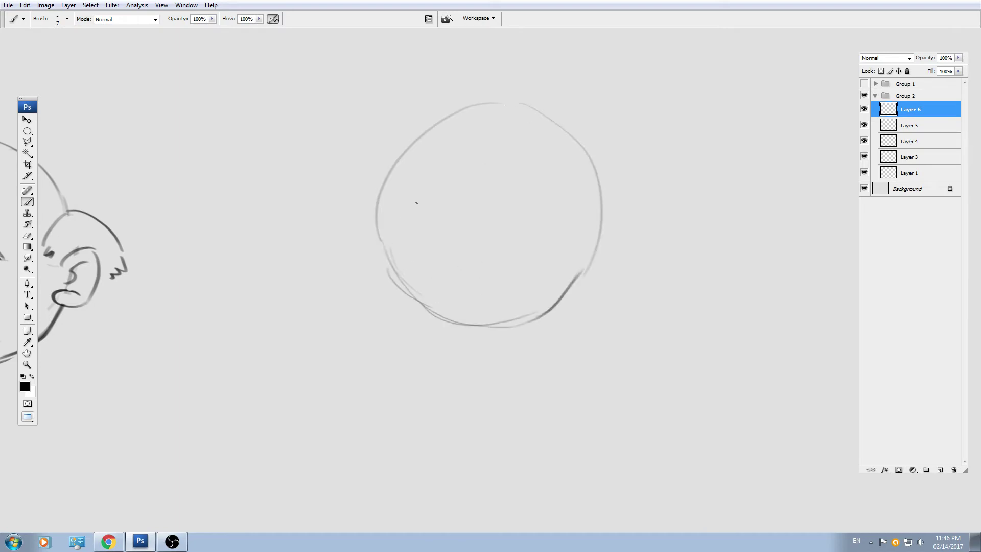
# Sketch the cheek and jaw lines tapering from the circle down to a narrow, flat chin for the fourth head.
pyautogui.moveTo(385, 290)
pyautogui.mouseDown()
pyautogui.moveTo(371, 259)
pyautogui.moveTo(405, 332)
pyautogui.mouseUp()
pyautogui.hotkey('ctrl', 'z')
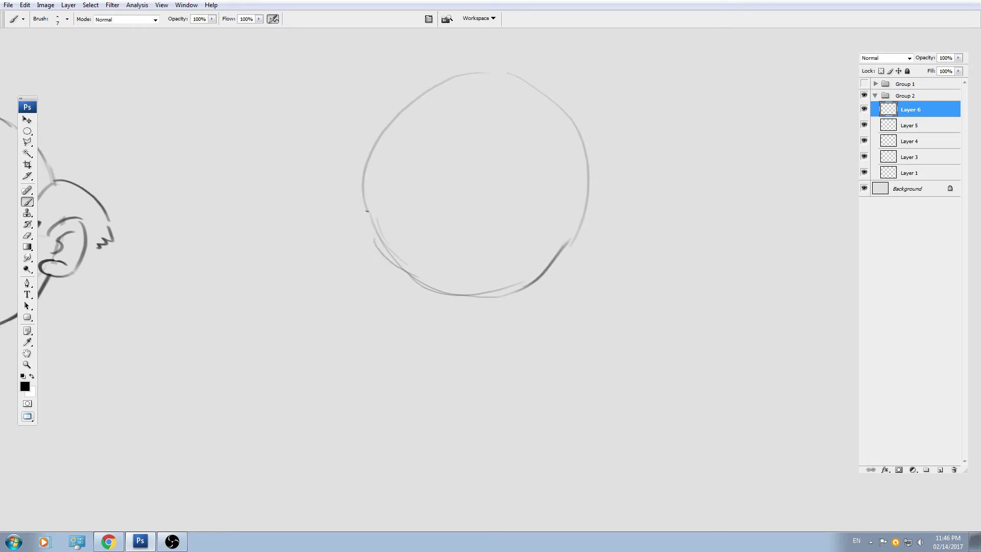
pyautogui.moveTo(361, 195); pyautogui.dragTo(408, 308)
pyautogui.moveTo(396, 296); pyautogui.dragTo(429, 362)
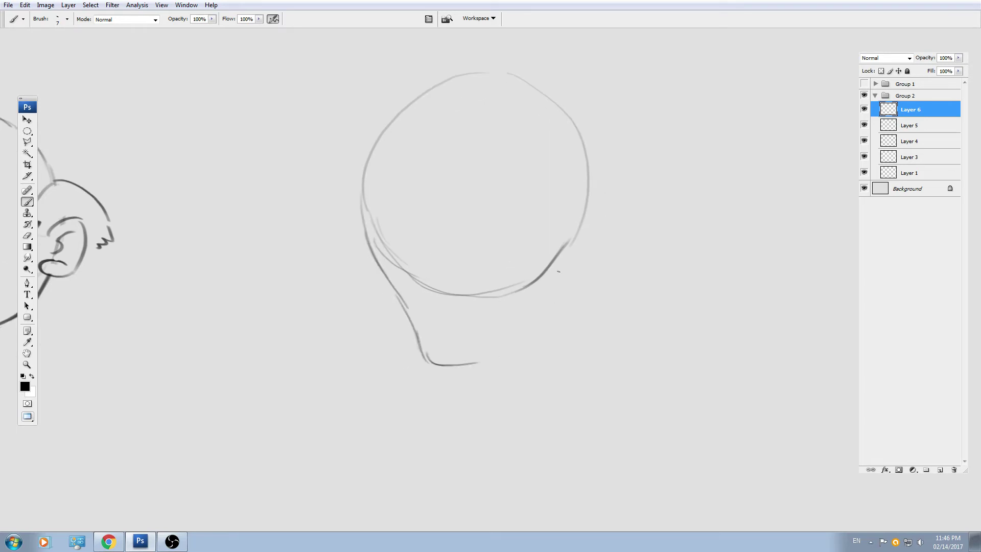
pyautogui.moveTo(572, 238); pyautogui.dragTo(534, 319)
pyautogui.moveTo(555, 284); pyautogui.dragTo(489, 352)
pyautogui.moveTo(572, 238)
pyautogui.mouseDown()
pyautogui.moveTo(480, 352)
pyautogui.moveTo(475, 345)
pyautogui.mouseUp()
pyautogui.hotkey('ctrl', 'z')
# Squash the fourth head sketch vertically to 92.7% height with Free Transform.
pyautogui.hotkey('ctrl', 't')
pyautogui.press('Return')
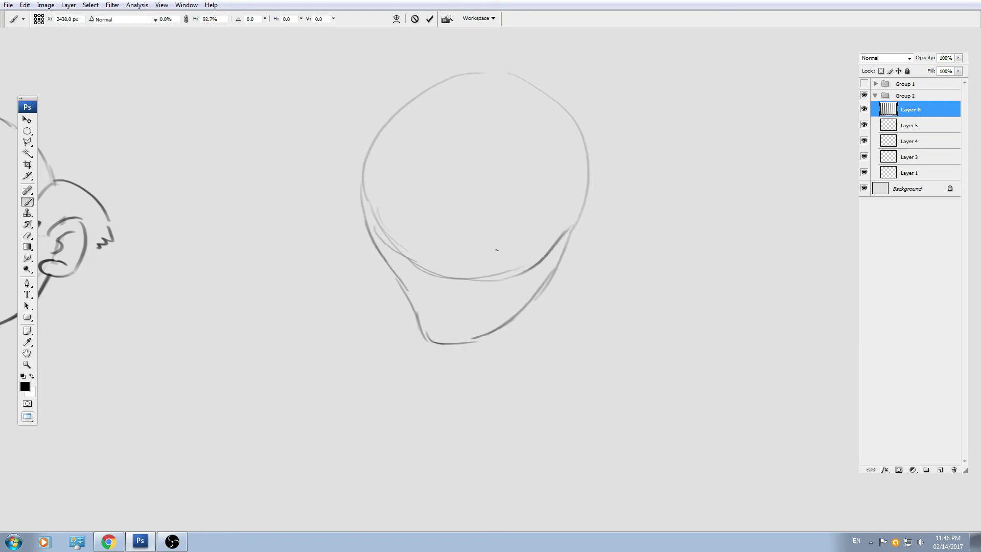
pyautogui.press('v')
pyautogui.press('b')
# Draw a curved centre guide line from the crown down the face to the chin.
pyautogui.moveTo(465, 79); pyautogui.dragTo(414, 181)
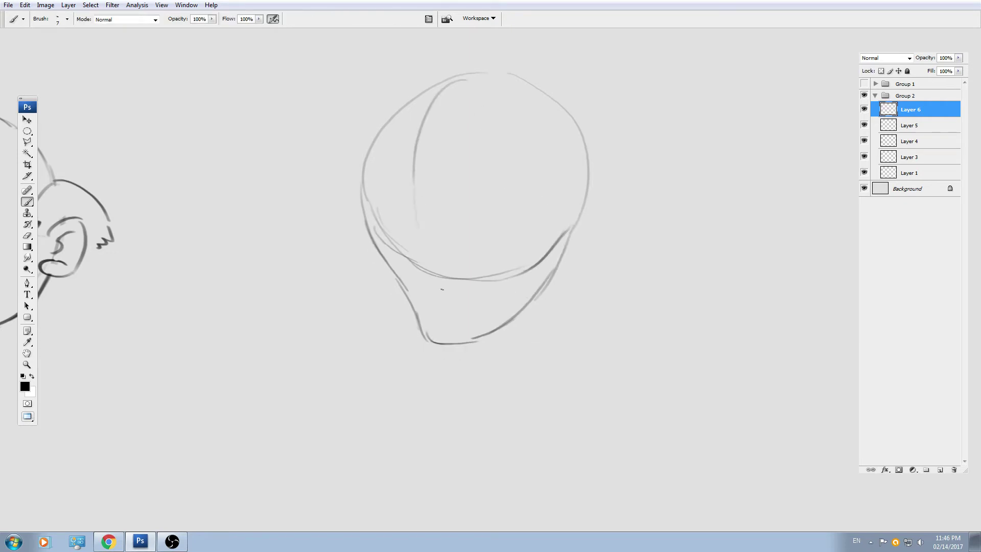
pyautogui.moveTo(435, 283); pyautogui.dragTo(441, 336)
pyautogui.moveTo(463, 207); pyautogui.dragTo(462, 215)
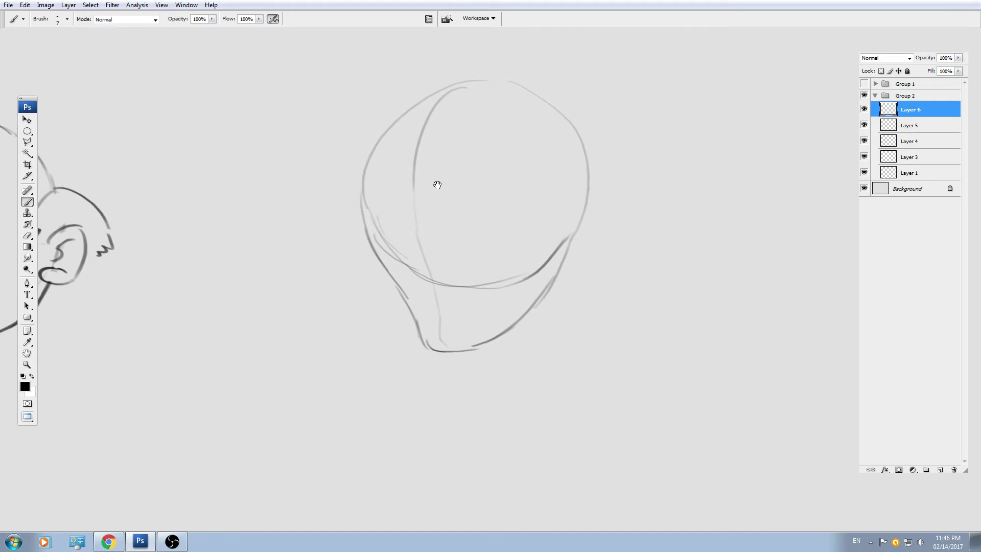
# Erase the circle's lower arc inside the face and sketch the near ear at the jaw's back corner.
pyautogui.press('e')
pyautogui.moveTo(397, 247)
pyautogui.mouseDown()
pyautogui.moveTo(466, 278)
pyautogui.moveTo(525, 274)
pyautogui.moveTo(519, 265)
pyautogui.moveTo(566, 253)
pyautogui.moveTo(565, 272)
pyautogui.mouseUp()
pyautogui.press('b')
pyautogui.hscroll(1, 528, 252)
pyautogui.hotkey('ctrl', 'z')
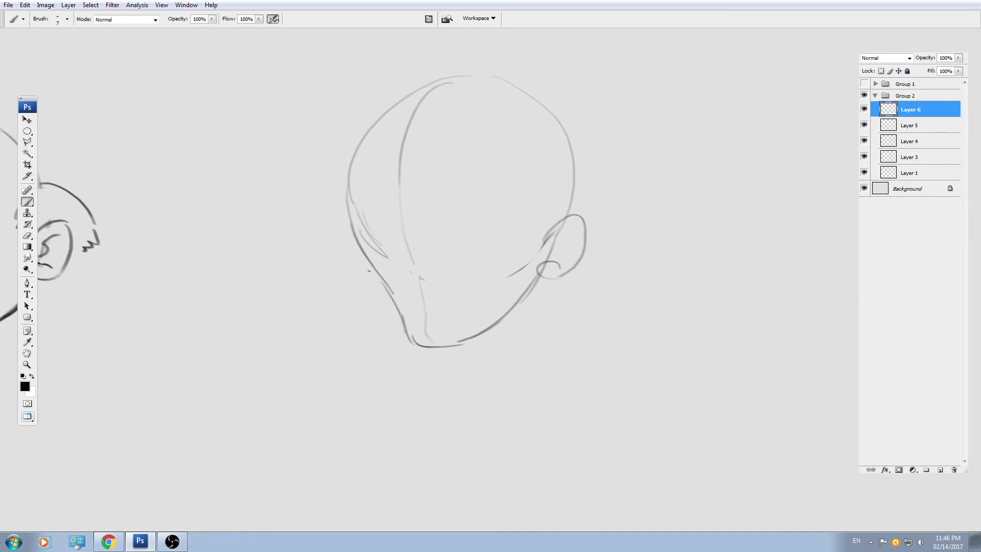
# Add the small far ear and erase leftover construction lines around the far cheek and near ear.
pyautogui.press('e')
pyautogui.moveTo(368, 219); pyautogui.dragTo(359, 219)
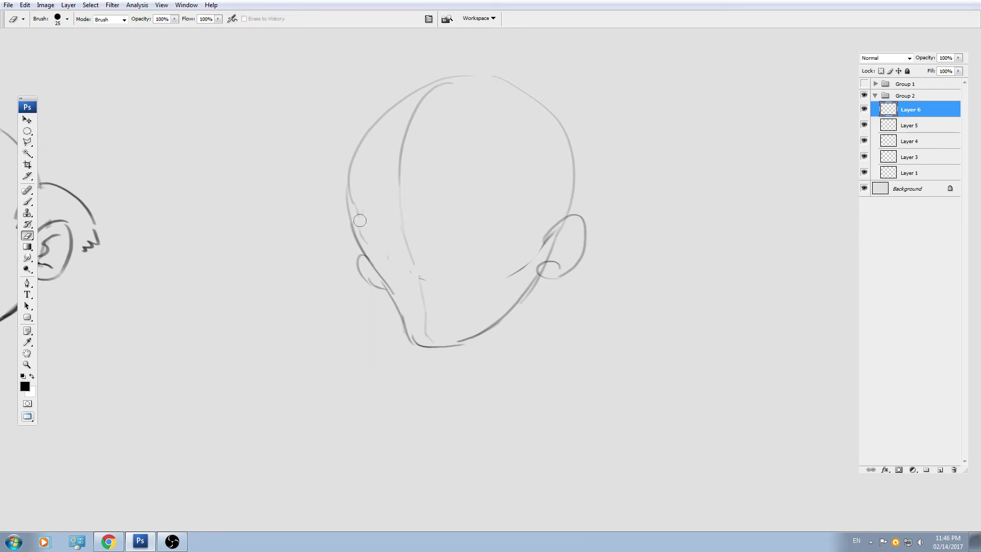
pyautogui.moveTo(504, 278)
pyautogui.mouseDown()
pyautogui.moveTo(557, 238)
pyautogui.moveTo(537, 284)
pyautogui.moveTo(515, 305)
pyautogui.mouseUp()
pyautogui.hotkey('ctrl', '+')
pyautogui.moveTo(406, 281); pyautogui.dragTo(433, 275)
pyautogui.press('b')
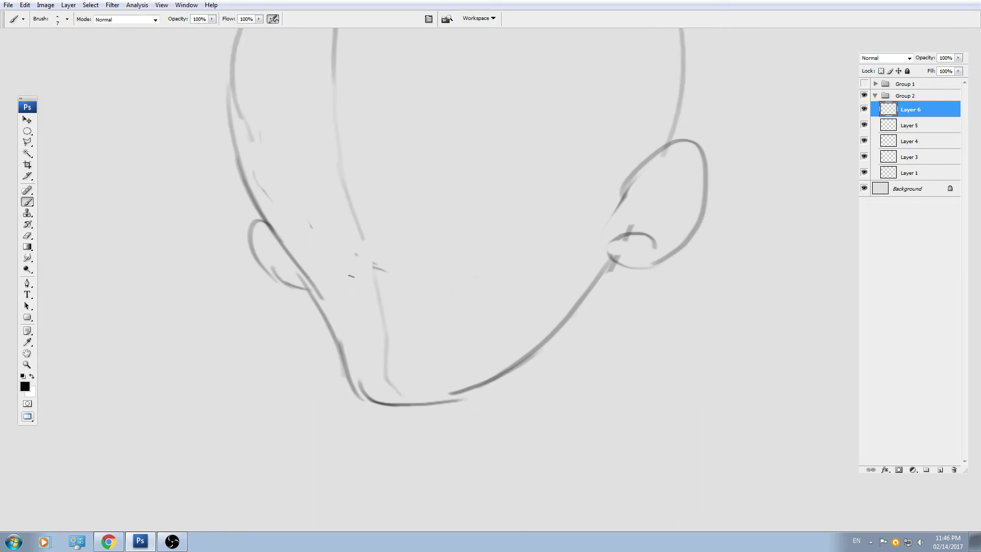
# Sketch light fold lines running down from both sides of the nose position towards the mouth.
pyautogui.moveTo(367, 271); pyautogui.dragTo(340, 328)
pyautogui.moveTo(408, 281); pyautogui.dragTo(447, 326)
pyautogui.hotkey('ctrl', 'z')
pyautogui.moveTo(416, 281); pyautogui.dragTo(451, 336)
pyautogui.moveTo(386, 283); pyautogui.dragTo(411, 357)
pyautogui.moveTo(374, 262); pyautogui.dragTo(383, 268)
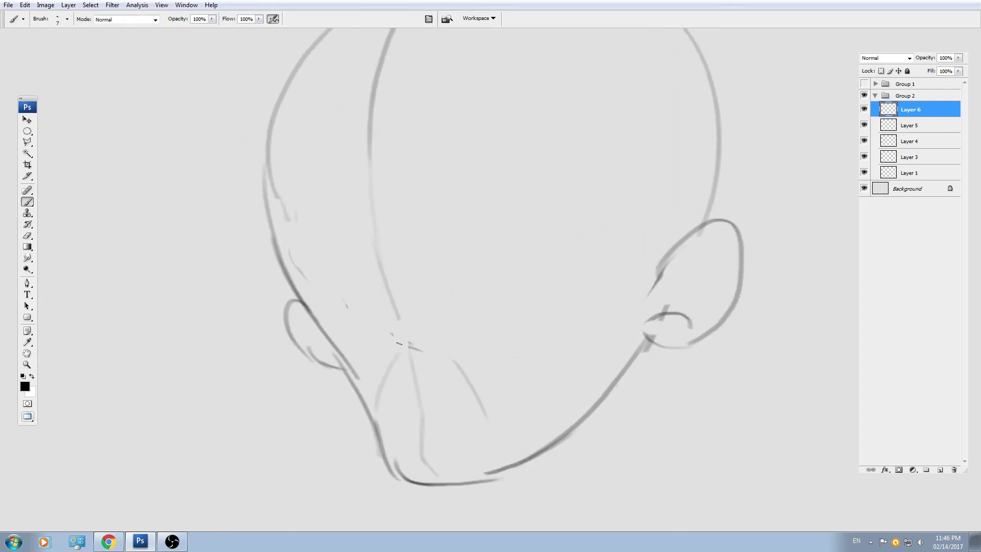
# Draw a small rounded nose tip and nostril on the centre guide line.
pyautogui.moveTo(399, 336)
pyautogui.mouseDown()
pyautogui.moveTo(404, 361)
pyautogui.moveTo(429, 352)
pyautogui.mouseUp()
pyautogui.hotkey('ctrl', 'z')
pyautogui.moveTo(451, 313); pyautogui.dragTo(440, 332)
pyautogui.moveTo(424, 286)
pyautogui.mouseDown()
pyautogui.moveTo(418, 306)
pyautogui.moveTo(403, 313)
pyautogui.mouseUp()
# Sketch arched brow lines above the near and far eye positions.
pyautogui.moveTo(524, 242); pyautogui.dragTo(563, 282)
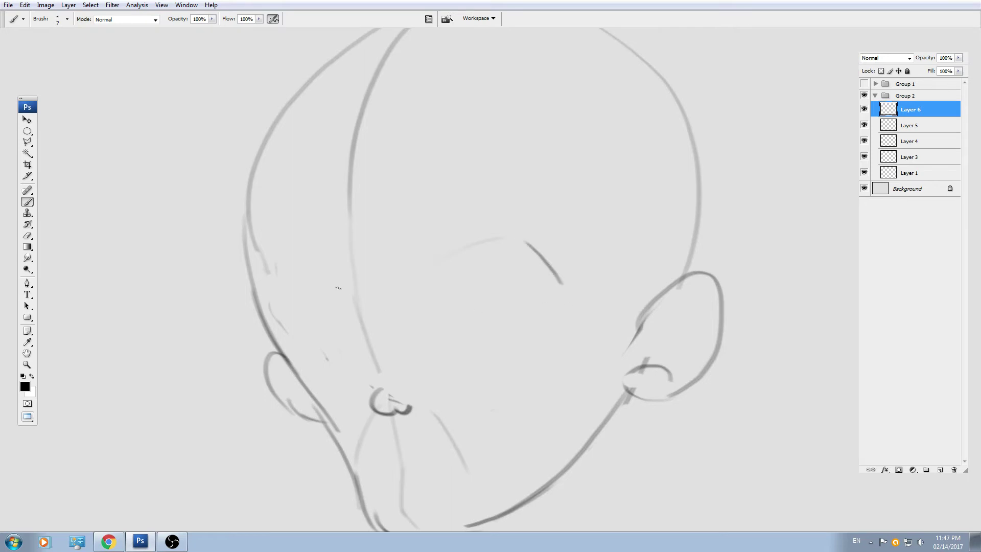
pyautogui.moveTo(283, 264)
pyautogui.mouseDown()
pyautogui.moveTo(341, 294)
pyautogui.moveTo(277, 306)
pyautogui.mouseUp()
pyautogui.moveTo(370, 322); pyautogui.dragTo(348, 302)
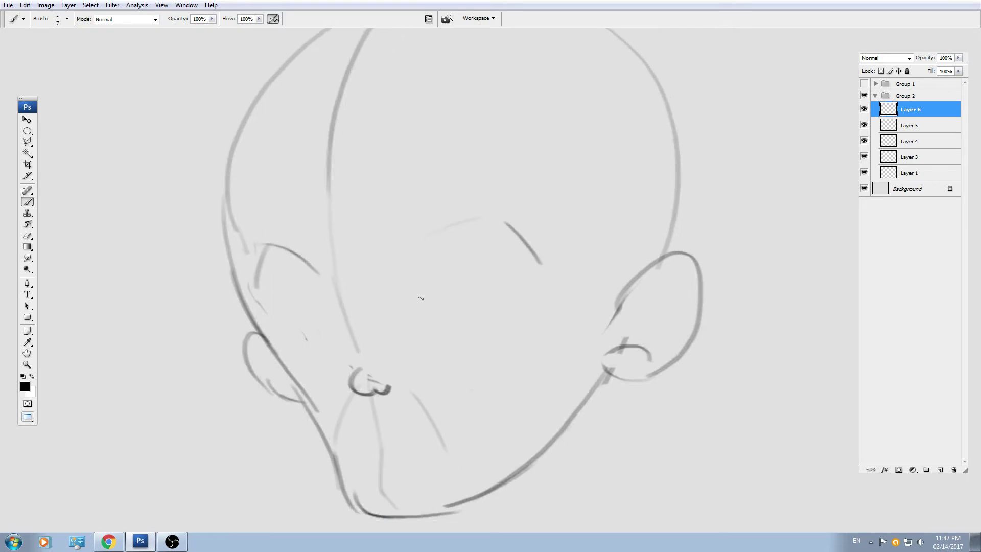
# Draw both half-closed eyes with heavy arched lids, lower lids and dark pupils glancing sideways.
pyautogui.moveTo(402, 323); pyautogui.dragTo(445, 270)
pyautogui.moveTo(462, 266); pyautogui.dragTo(494, 309)
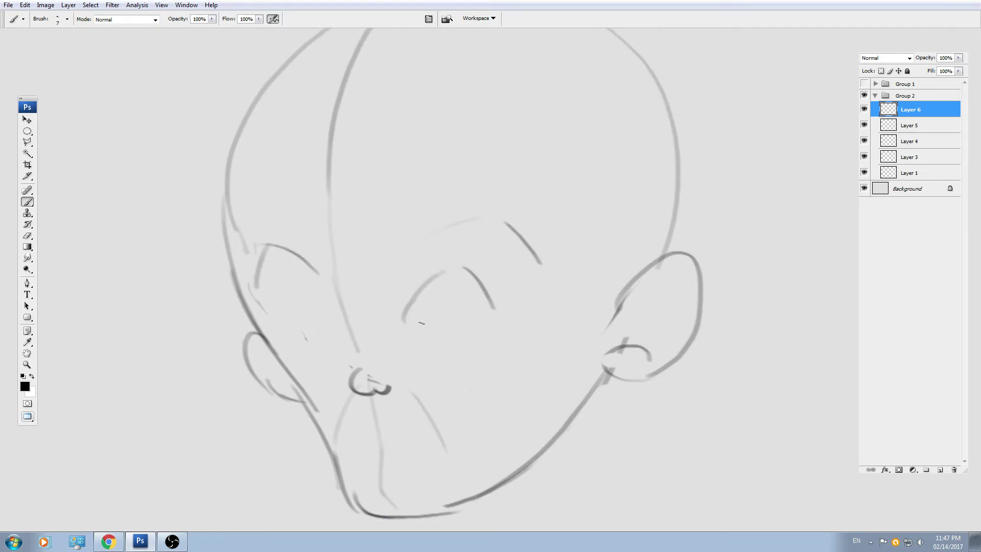
pyautogui.moveTo(413, 323); pyautogui.dragTo(493, 308)
pyautogui.moveTo(413, 327); pyautogui.dragTo(456, 341)
pyautogui.moveTo(462, 340); pyautogui.dragTo(491, 320)
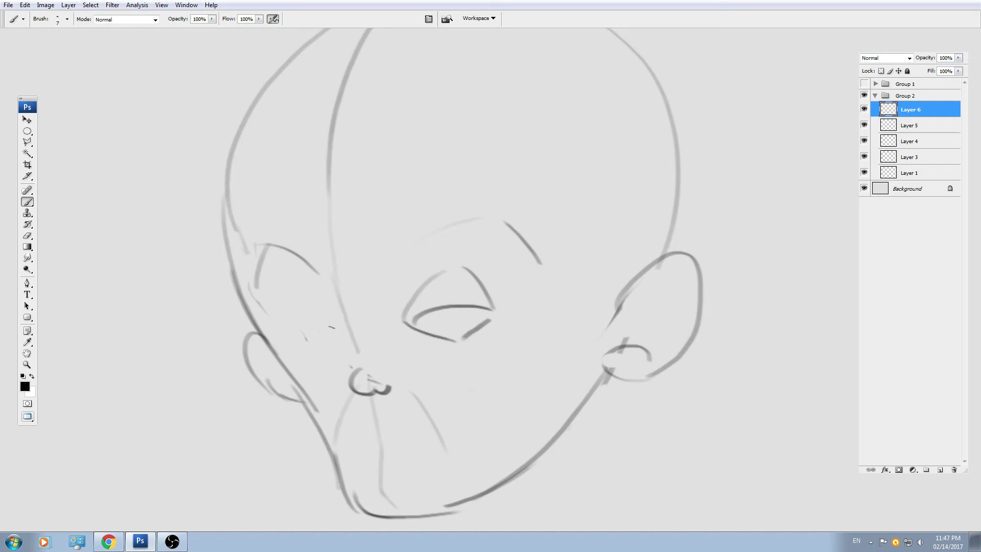
pyautogui.moveTo(333, 326)
pyautogui.mouseDown()
pyautogui.moveTo(292, 288)
pyautogui.moveTo(280, 338)
pyautogui.moveTo(327, 326)
pyautogui.moveTo(311, 354)
pyautogui.moveTo(323, 363)
pyautogui.mouseUp()
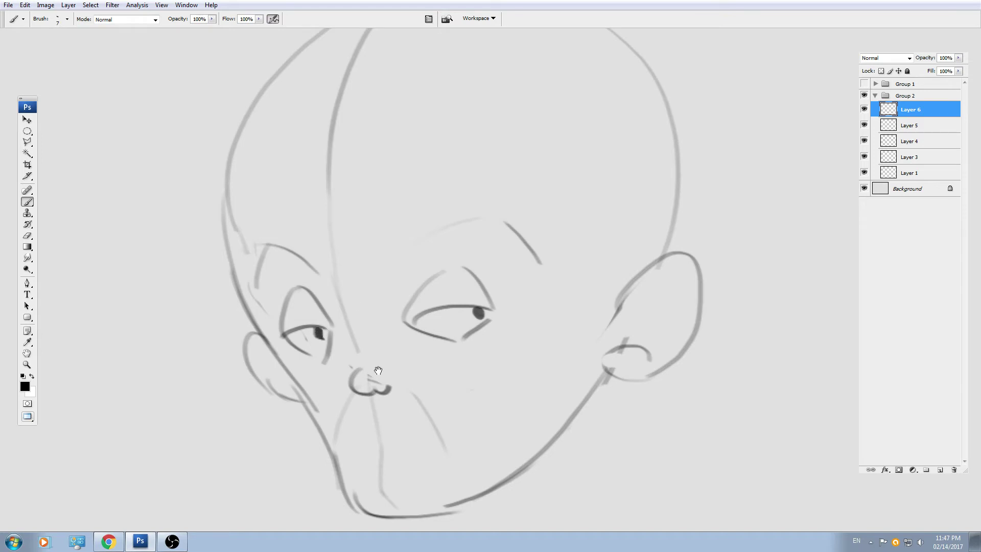
# Draw a thin downturned mouth line with short wrinkle marks above the upper lip.
pyautogui.moveTo(378, 370); pyautogui.dragTo(368, 283)
pyautogui.moveTo(336, 379); pyautogui.dragTo(428, 398)
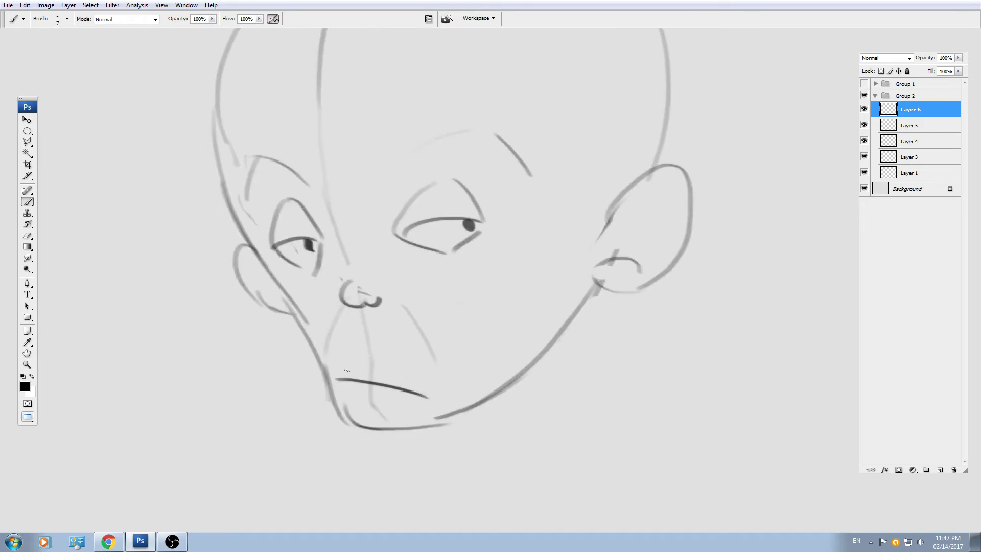
pyautogui.moveTo(394, 336)
pyautogui.mouseDown()
pyautogui.moveTo(395, 346)
pyautogui.moveTo(391, 341)
pyautogui.mouseUp()
pyautogui.moveTo(395, 302); pyautogui.dragTo(407, 277)
# Darken the fold beside the nose and the jaw contour, and add a curved hollow-cheek line.
pyautogui.moveTo(336, 319); pyautogui.dragTo(376, 350)
pyautogui.moveTo(246, 339)
pyautogui.mouseDown()
pyautogui.moveTo(307, 392)
pyautogui.moveTo(277, 302)
pyautogui.mouseUp()
pyautogui.moveTo(231, 231)
pyautogui.mouseDown()
pyautogui.moveTo(321, 384)
pyautogui.moveTo(318, 343)
pyautogui.moveTo(331, 357)
pyautogui.moveTo(437, 342)
pyautogui.mouseUp()
pyautogui.hotkey('ctrl', 'z')
pyautogui.moveTo(329, 355); pyautogui.dragTo(453, 342)
pyautogui.moveTo(480, 322); pyautogui.dragTo(442, 337)
pyautogui.moveTo(454, 246); pyautogui.dragTo(418, 355)
pyautogui.moveTo(429, 278); pyautogui.dragTo(446, 346)
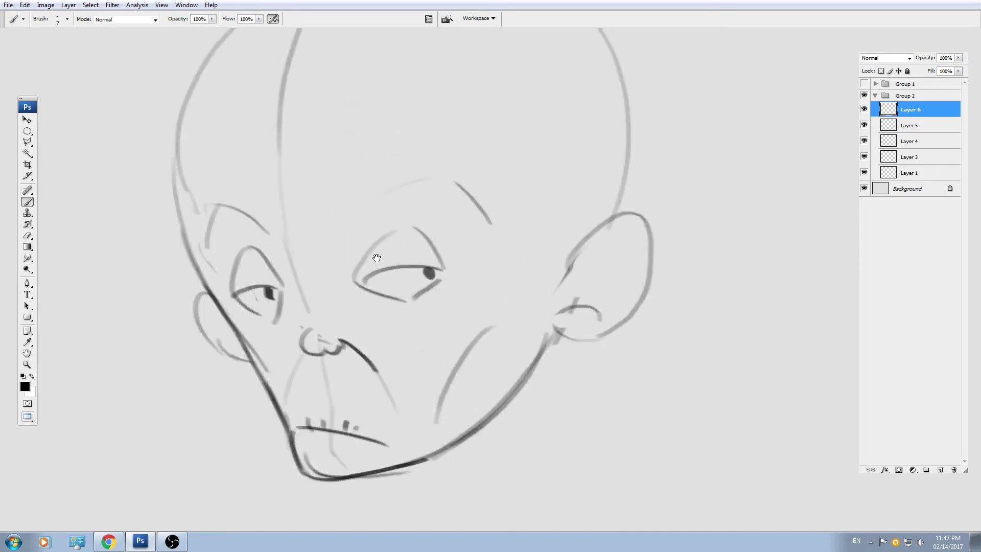
# Draw the hairline across the forehead with small hair strokes and continue it down in front of the near ear.
pyautogui.moveTo(336, 195); pyautogui.dragTo(331, 239)
pyautogui.moveTo(220, 141)
pyautogui.mouseDown()
pyautogui.moveTo(227, 192)
pyautogui.moveTo(275, 207)
pyautogui.mouseUp()
pyautogui.moveTo(263, 196)
pyautogui.mouseDown()
pyautogui.moveTo(282, 208)
pyautogui.moveTo(478, 159)
pyautogui.moveTo(535, 183)
pyautogui.moveTo(527, 196)
pyautogui.mouseUp()
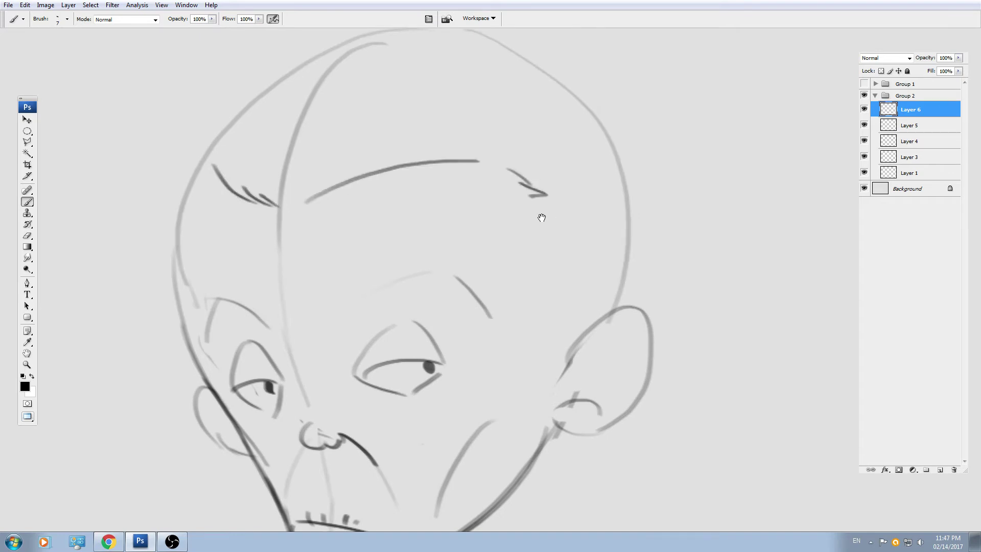
pyautogui.moveTo(538, 244); pyautogui.dragTo(505, 209)
pyautogui.moveTo(517, 173)
pyautogui.mouseDown()
pyautogui.moveTo(531, 261)
pyautogui.moveTo(498, 383)
pyautogui.moveTo(532, 327)
pyautogui.mouseUp()
# Darken the contour along the far side of the face and the outline of the far ear.
pyautogui.moveTo(263, 308); pyautogui.dragTo(371, 340)
pyautogui.moveTo(286, 159); pyautogui.dragTo(247, 279)
pyautogui.moveTo(252, 298); pyautogui.dragTo(251, 221)
pyautogui.moveTo(245, 179); pyautogui.dragTo(263, 272)
pyautogui.moveTo(261, 276); pyautogui.dragTo(248, 227)
pyautogui.moveTo(233, 178)
pyautogui.mouseDown()
pyautogui.moveTo(283, 279)
pyautogui.moveTo(273, 302)
pyautogui.moveTo(311, 326)
pyautogui.mouseUp()
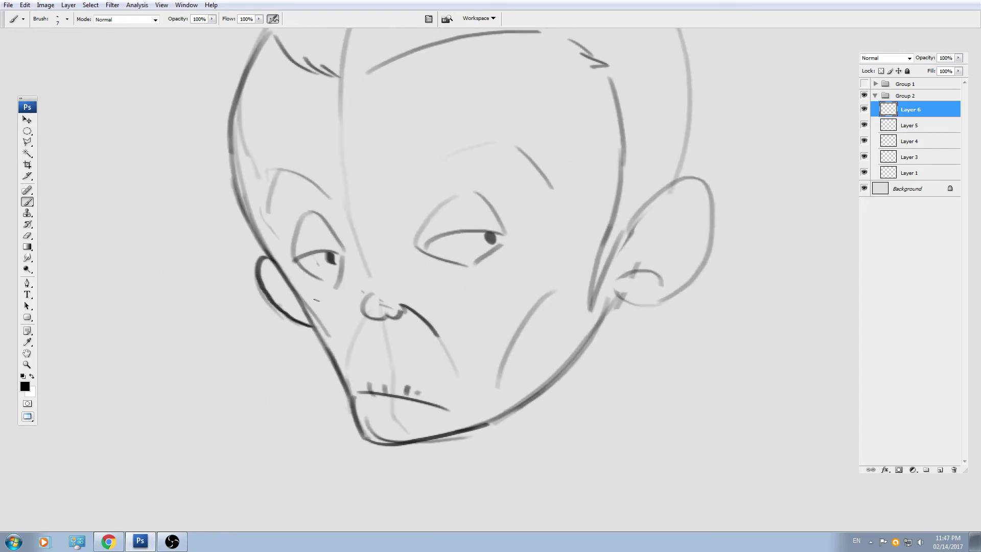
# Erase the skull line crossing the near ear and draw the inner folds of both ears.
pyautogui.moveTo(632, 241); pyautogui.dragTo(507, 236)
pyautogui.press('e')
pyautogui.moveTo(518, 279)
pyautogui.mouseDown()
pyautogui.moveTo(512, 283)
pyautogui.moveTo(531, 267)
pyautogui.moveTo(531, 220)
pyautogui.moveTo(570, 201)
pyautogui.moveTo(565, 249)
pyautogui.mouseUp()
pyautogui.press('b')
pyautogui.moveTo(550, 216); pyautogui.dragTo(549, 257)
pyautogui.moveTo(490, 105); pyautogui.dragTo(526, 274)
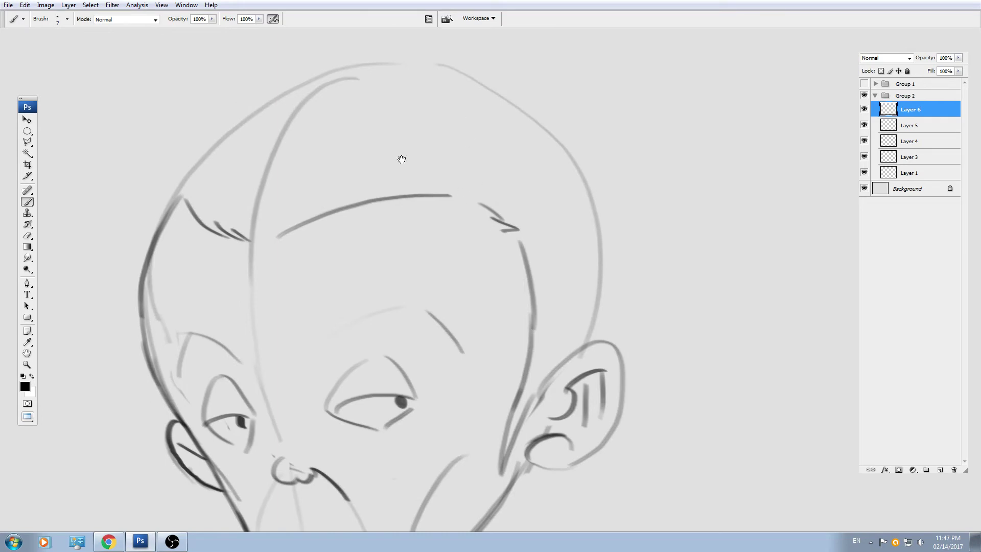
# Outline the swept-back hair with a darker contour around the skull from the far temple to the near ear.
pyautogui.moveTo(340, 169); pyautogui.dragTo(348, 220)
pyautogui.moveTo(148, 271)
pyautogui.mouseDown()
pyautogui.moveTo(147, 346)
pyautogui.moveTo(327, 128)
pyautogui.moveTo(329, 152)
pyautogui.mouseUp()
pyautogui.hotkey('ctrl', 'z')
pyautogui.moveTo(161, 280); pyautogui.dragTo(395, 121)
pyautogui.moveTo(422, 127); pyautogui.dragTo(341, 146)
pyautogui.moveTo(307, 140)
pyautogui.mouseDown()
pyautogui.moveTo(412, 145)
pyautogui.moveTo(448, 157)
pyautogui.mouseUp()
pyautogui.moveTo(448, 156)
pyautogui.mouseDown()
pyautogui.moveTo(339, 105)
pyautogui.moveTo(464, 323)
pyautogui.moveTo(587, 221)
pyautogui.moveTo(559, 286)
pyautogui.mouseUp()
pyautogui.hotkey('ctrl', 'z')
pyautogui.moveTo(447, 80)
pyautogui.mouseDown()
pyautogui.moveTo(557, 239)
pyautogui.moveTo(565, 209)
pyautogui.moveTo(555, 290)
pyautogui.mouseUp()
# Draw a large hair bun with a band at its base on the back of the crown.
pyautogui.hotkey('ctrl', '-')
pyautogui.moveTo(464, 204); pyautogui.dragTo(486, 240)
pyautogui.moveTo(410, 180)
pyautogui.mouseDown()
pyautogui.moveTo(509, 185)
pyautogui.moveTo(536, 222)
pyautogui.mouseUp()
pyautogui.moveTo(421, 169)
pyautogui.mouseDown()
pyautogui.moveTo(536, 151)
pyautogui.moveTo(537, 219)
pyautogui.mouseUp()
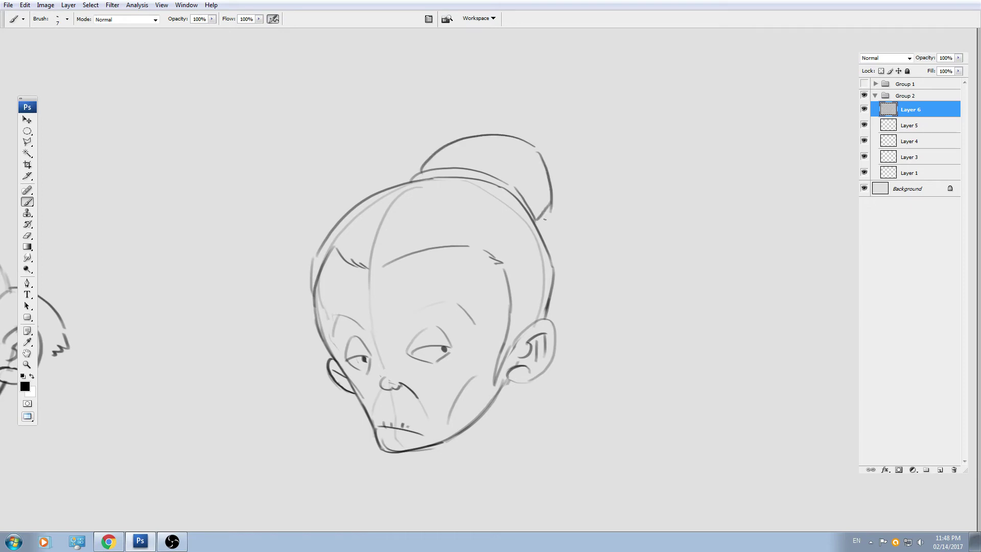
# Define thin, sharply arched eyebrows over both eyes with darker strokes.
pyautogui.moveTo(495, 282); pyautogui.dragTo(538, 169)
pyautogui.moveTo(530, 209); pyautogui.dragTo(523, 200)
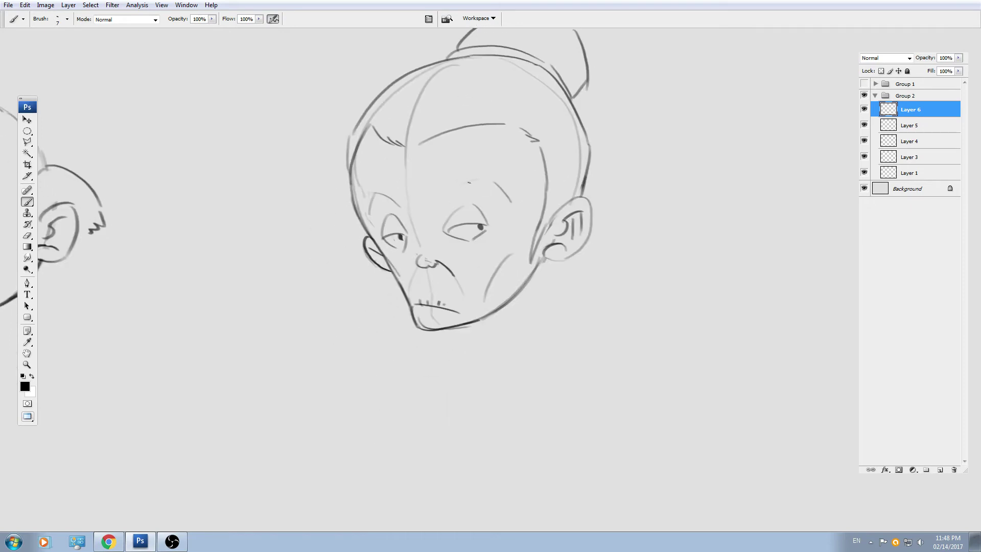
pyautogui.hotkey('ctrl', '+')
pyautogui.moveTo(449, 190); pyautogui.dragTo(464, 260)
pyautogui.moveTo(427, 172)
pyautogui.mouseDown()
pyautogui.moveTo(500, 144)
pyautogui.moveTo(524, 167)
pyautogui.mouseUp()
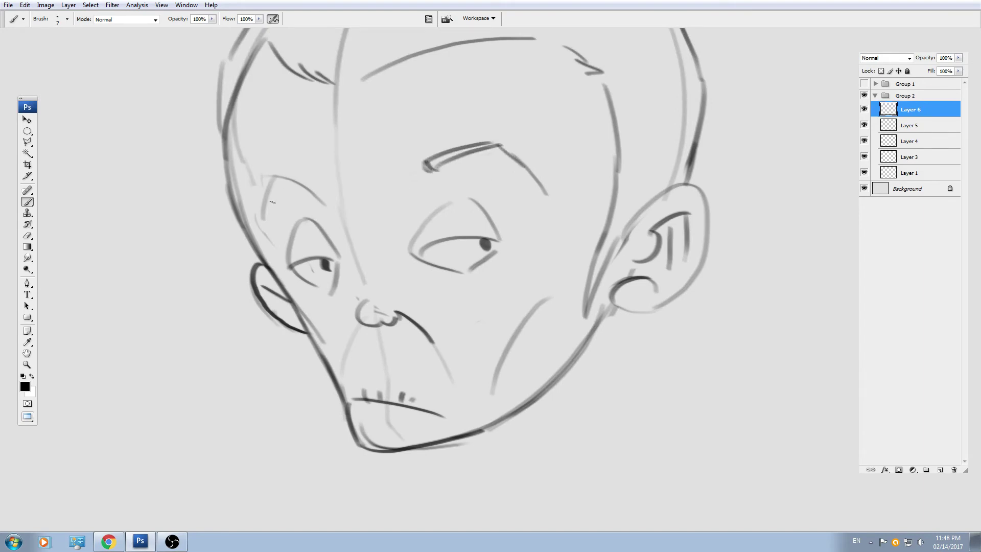
pyautogui.moveTo(268, 197); pyautogui.dragTo(281, 165)
pyautogui.moveTo(282, 166); pyautogui.dragTo(322, 202)
pyautogui.hotkey('ctrl', 'z')
pyautogui.moveTo(284, 175); pyautogui.dragTo(321, 197)
# Thicken the upper eyelid lines of both eyes.
pyautogui.moveTo(429, 235)
pyautogui.mouseDown()
pyautogui.moveTo(416, 198)
pyautogui.moveTo(489, 200)
pyautogui.mouseUp()
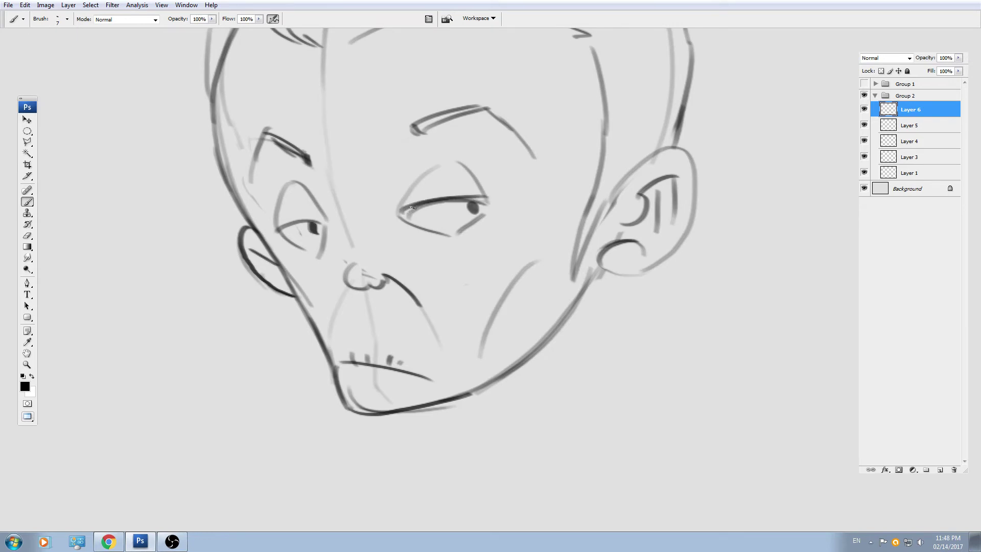
pyautogui.moveTo(409, 208); pyautogui.dragTo(481, 199)
pyautogui.moveTo(275, 228); pyautogui.dragTo(329, 223)
# Darken the nose bridge and rounded tip, and erase the stray guide marks inside the nose.
pyautogui.moveTo(351, 272); pyautogui.dragTo(345, 249)
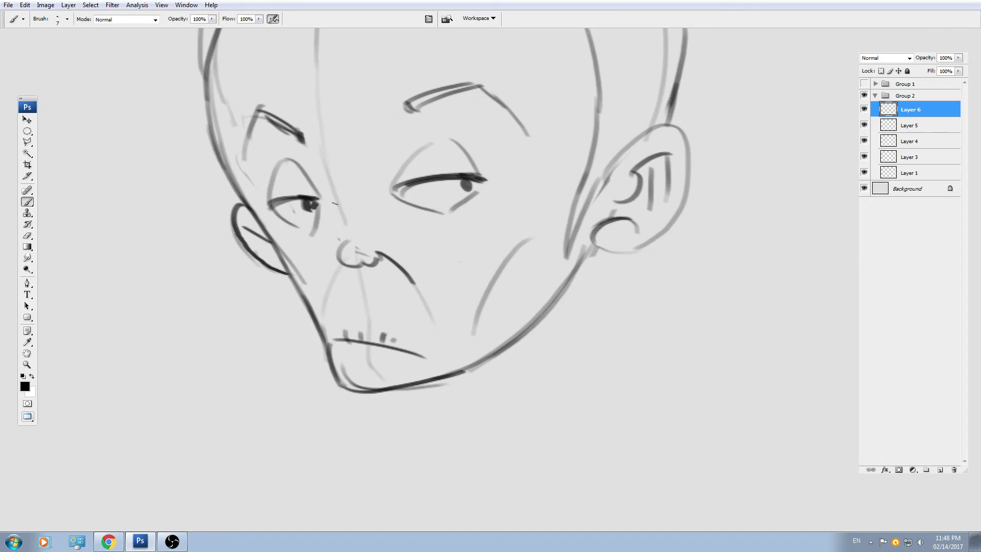
pyautogui.moveTo(333, 197); pyautogui.dragTo(358, 267)
pyautogui.press('e')
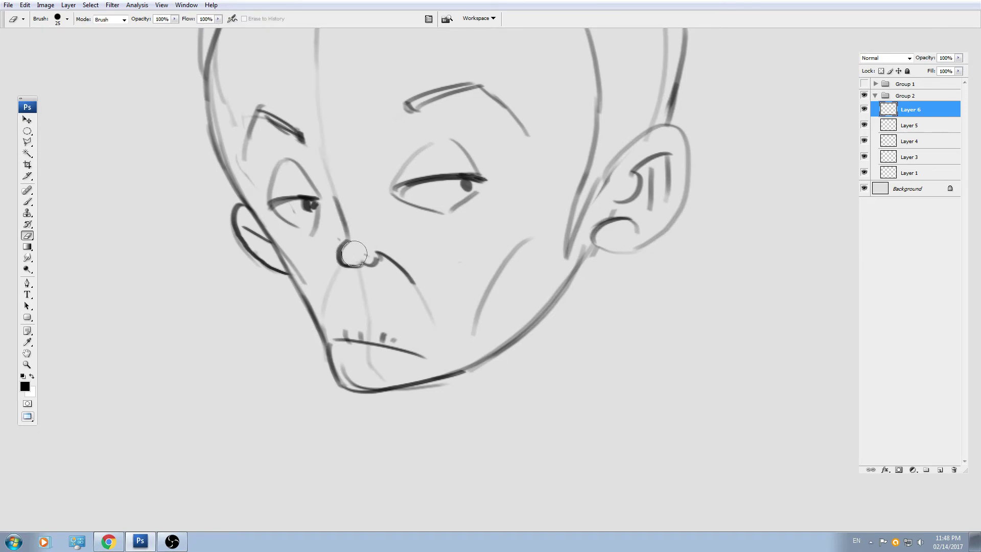
pyautogui.press('b')
# Darken the fold on the far side of the mouth and erase the centre guide line below the nose.
pyautogui.moveTo(340, 310); pyautogui.dragTo(340, 306)
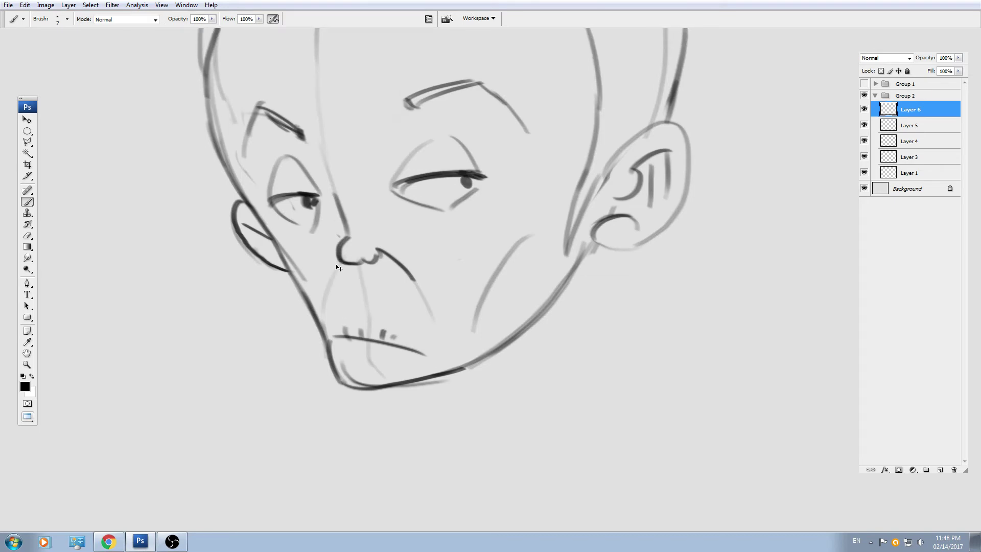
pyautogui.press('e')
pyautogui.moveTo(367, 352); pyautogui.dragTo(383, 357)
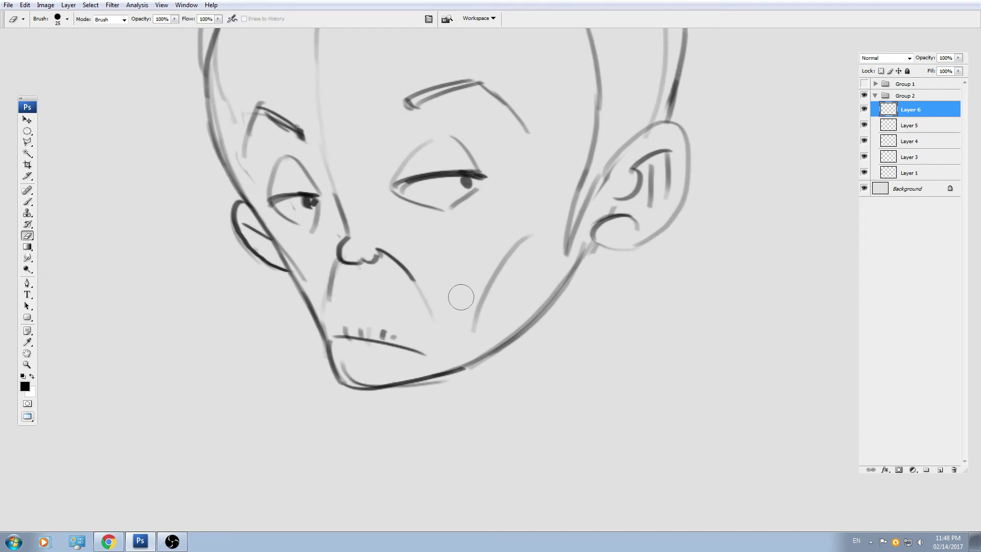
# Draw a small earring hanging from the near ear's lobe.
pyautogui.hotkey('ctrl', '-')
pyautogui.hotkey('ctrl', '-')
pyautogui.hotkey('ctrl', '+')
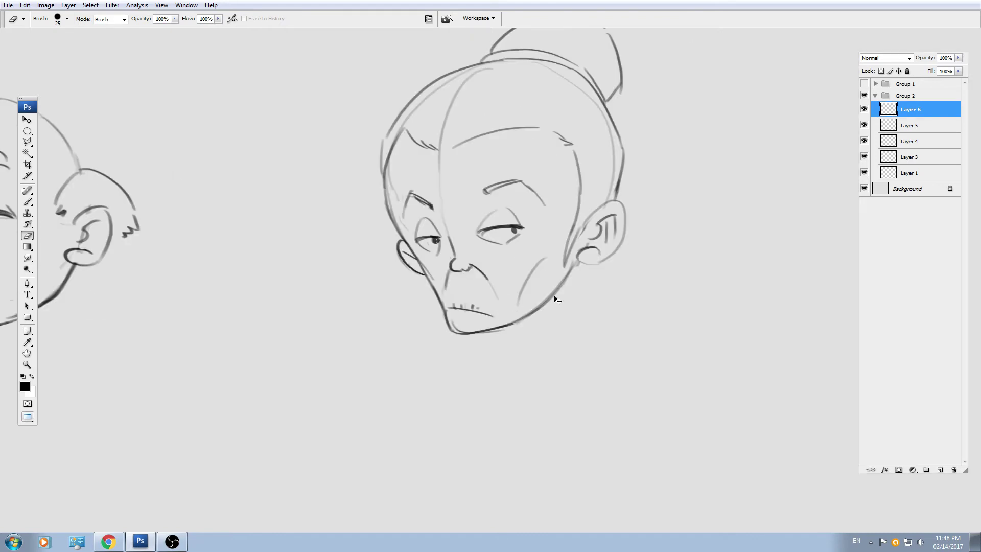
pyautogui.press('b')
pyautogui.moveTo(550, 305); pyautogui.dragTo(573, 318)
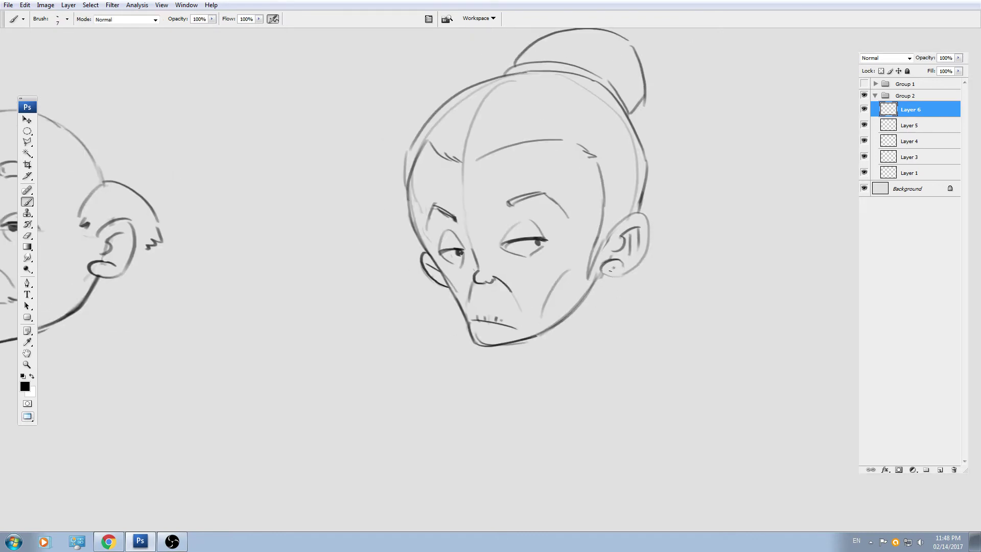
# Move the bun-haired head beside the moustached head and scale it to 88.8% with Free Transform.
pyautogui.press('v')
pyautogui.scroll(-4, 591, 328)
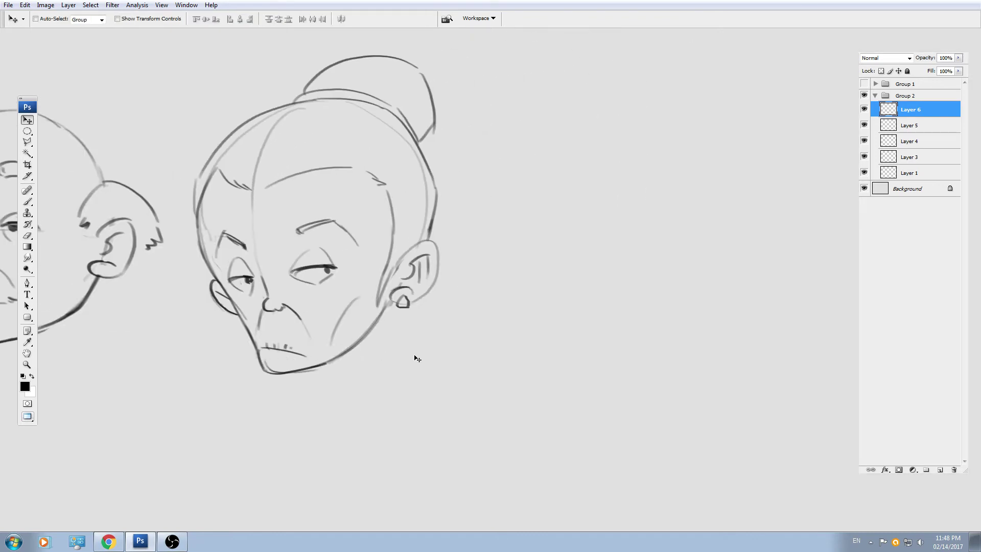
pyautogui.hotkey('ctrl', 't')
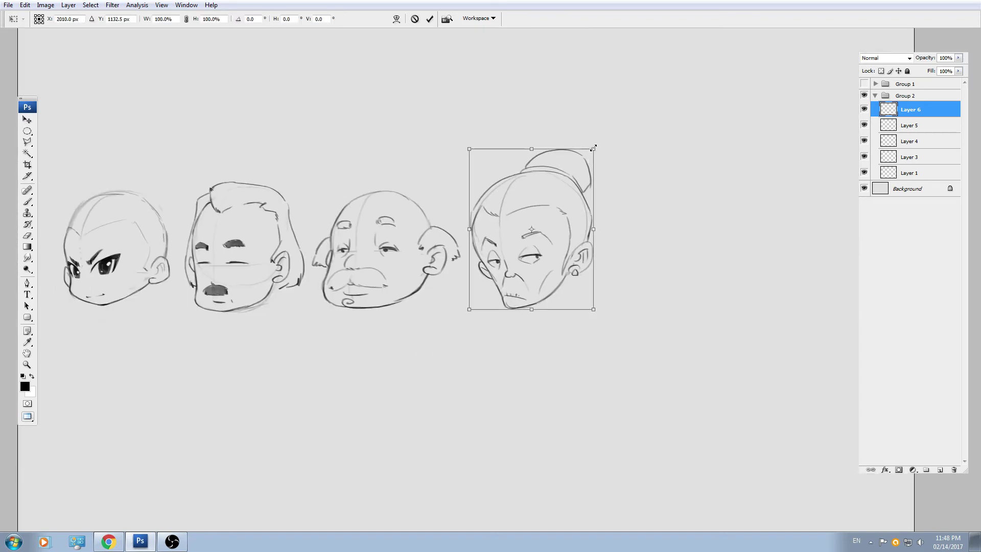
pyautogui.moveTo(591, 148); pyautogui.dragTo(577, 163)
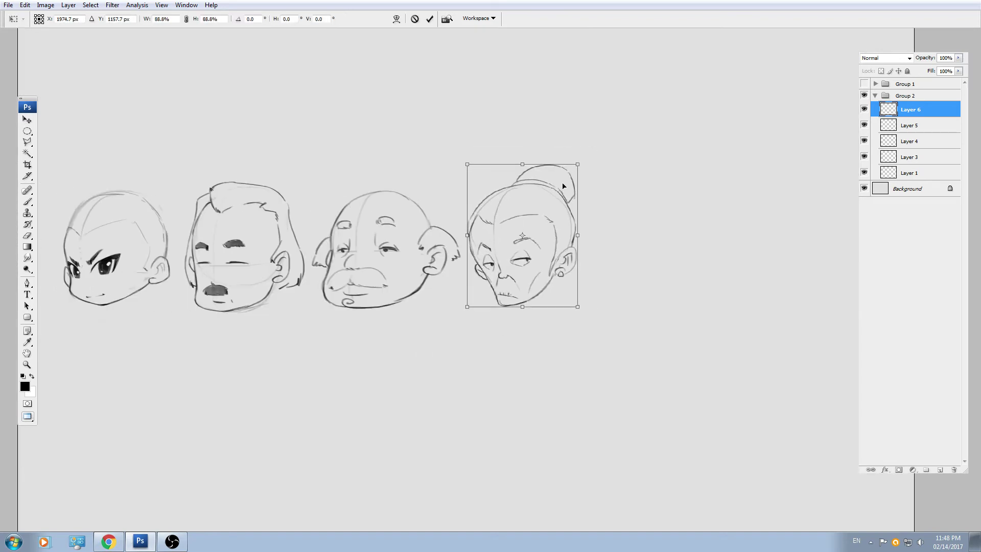
pyautogui.press('Return')
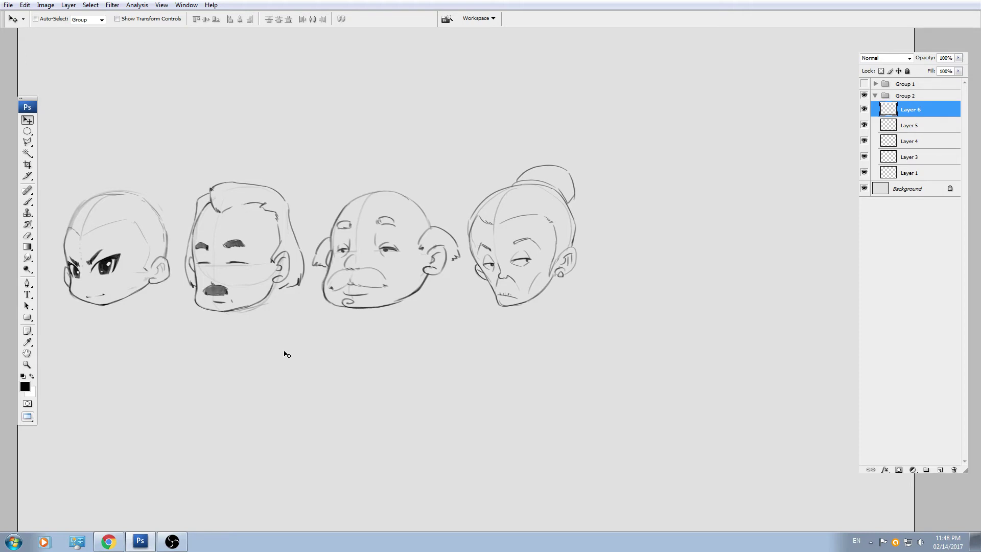
# Select all five layers from Layer 6 to Layer 1 and shift the whole row of heads slightly to the left.
pyautogui.scroll(2, 543, 281)
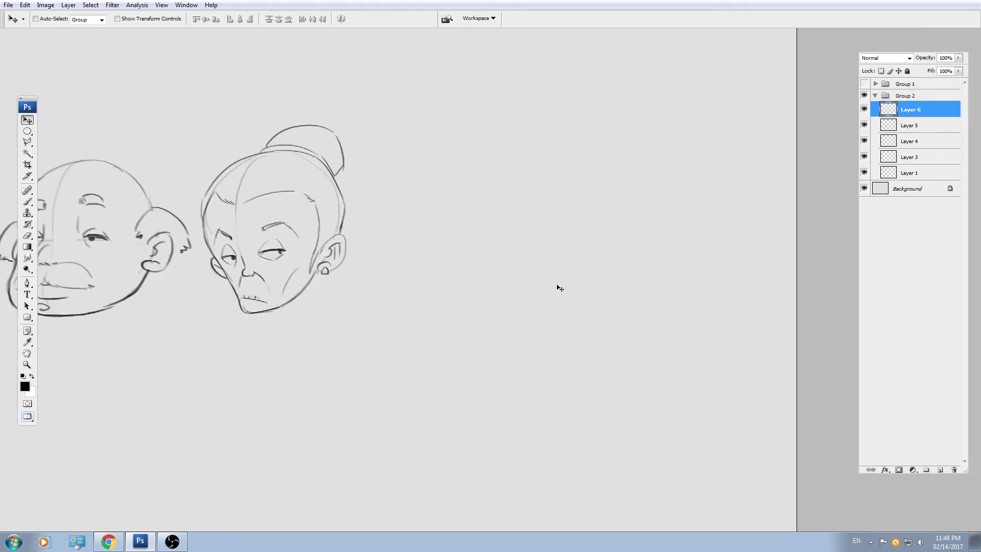
pyautogui.hscroll(-3, 767, 237)
pyautogui.keyDown('shift'); pyautogui.click(911, 174); pyautogui.keyUp('shift')
pyautogui.scroll(-1, 634, 235)
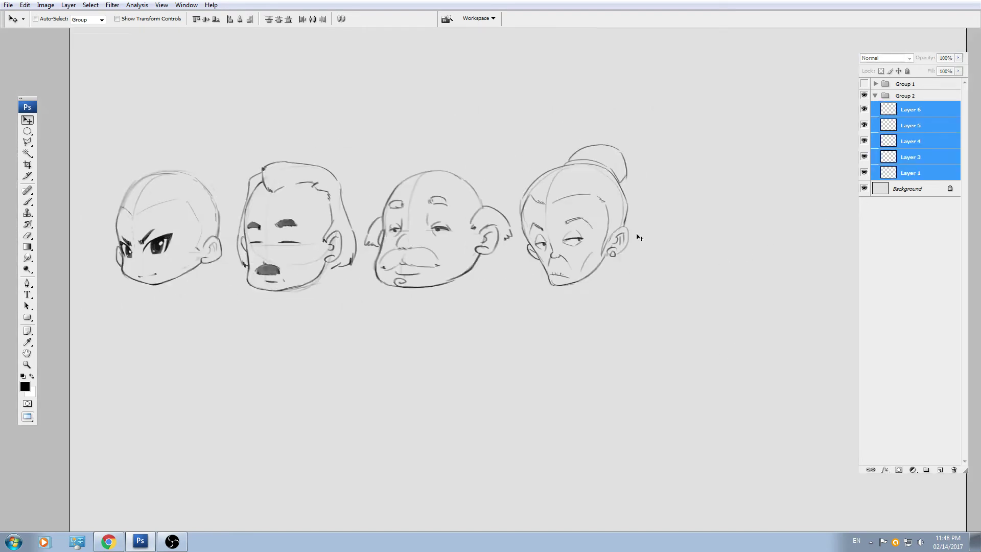
pyautogui.scroll(-1, 532, 294)
pyautogui.moveTo(527, 302); pyautogui.dragTo(520, 303)
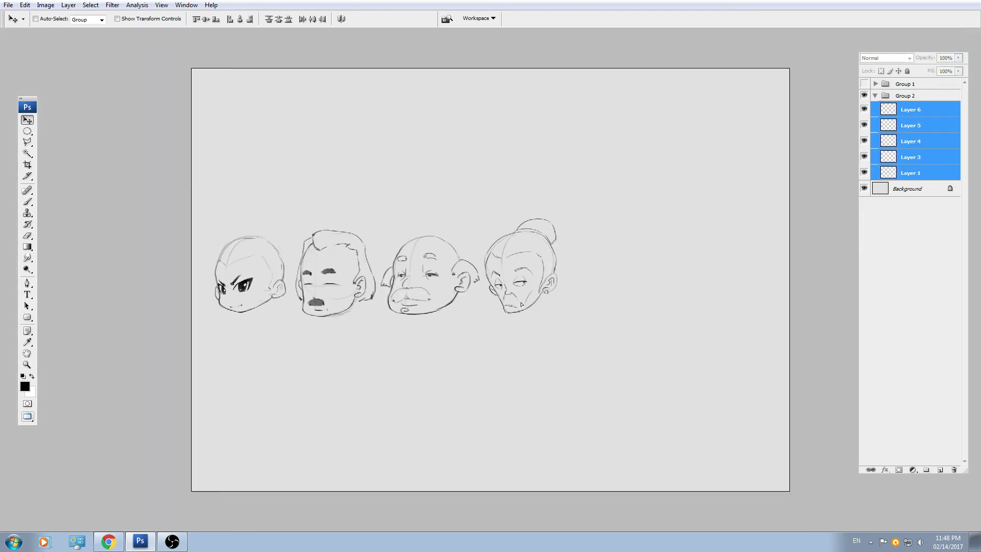
# Add a new layer above Layer 6 and lightly sketch a rounded cranium for a fifth head beside the bun-haired one.
pyautogui.click(908, 115)
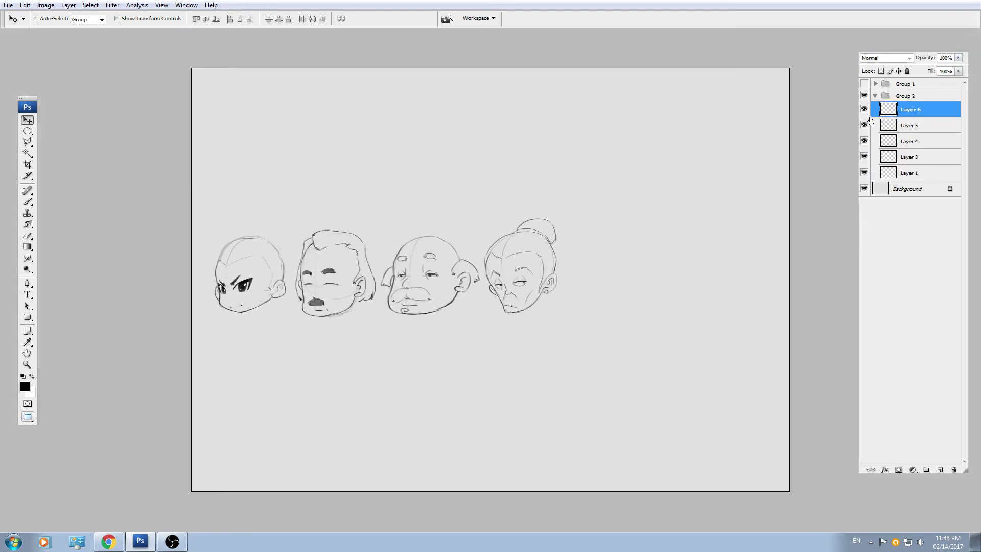
pyautogui.click(939, 470)
pyautogui.scroll(5, 650, 332)
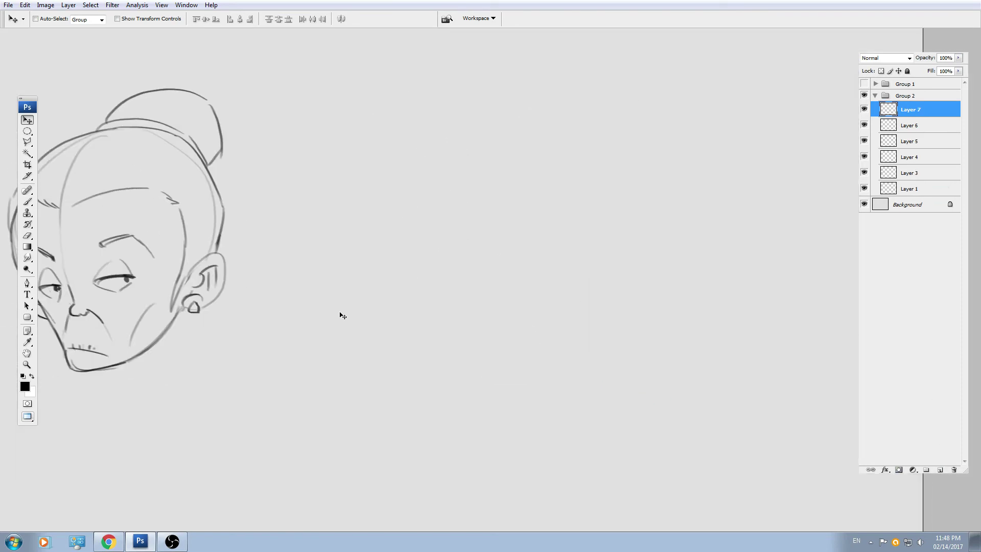
pyautogui.press('b')
pyautogui.scroll(6, 477, 232)
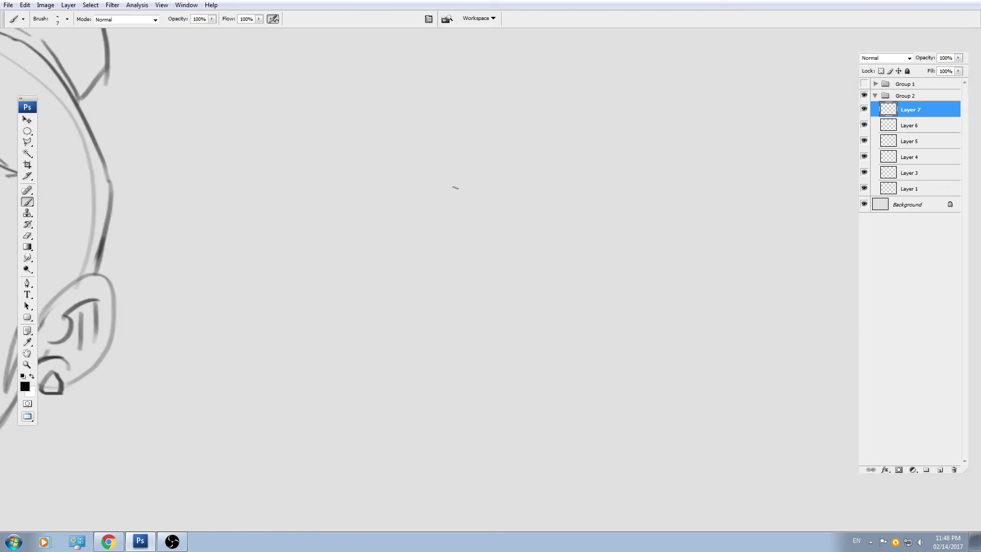
pyautogui.moveTo(563, 65); pyautogui.dragTo(394, 300)
pyautogui.moveTo(575, 68); pyautogui.dragTo(615, 295)
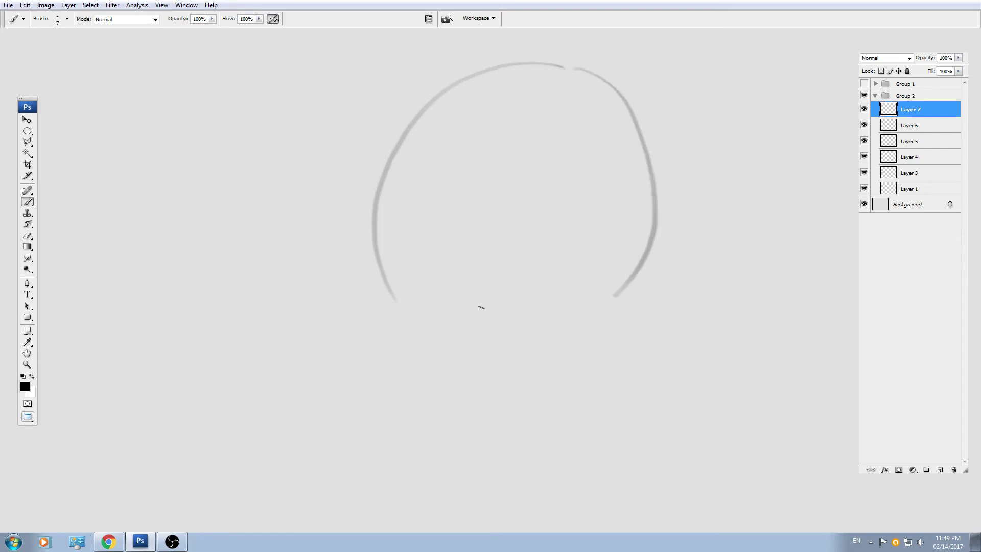
pyautogui.moveTo(400, 302); pyautogui.dragTo(605, 314)
pyautogui.moveTo(638, 269)
pyautogui.mouseDown()
pyautogui.moveTo(595, 314)
pyautogui.moveTo(539, 329)
pyautogui.mouseUp()
pyautogui.moveTo(451, 347); pyautogui.dragTo(421, 288)
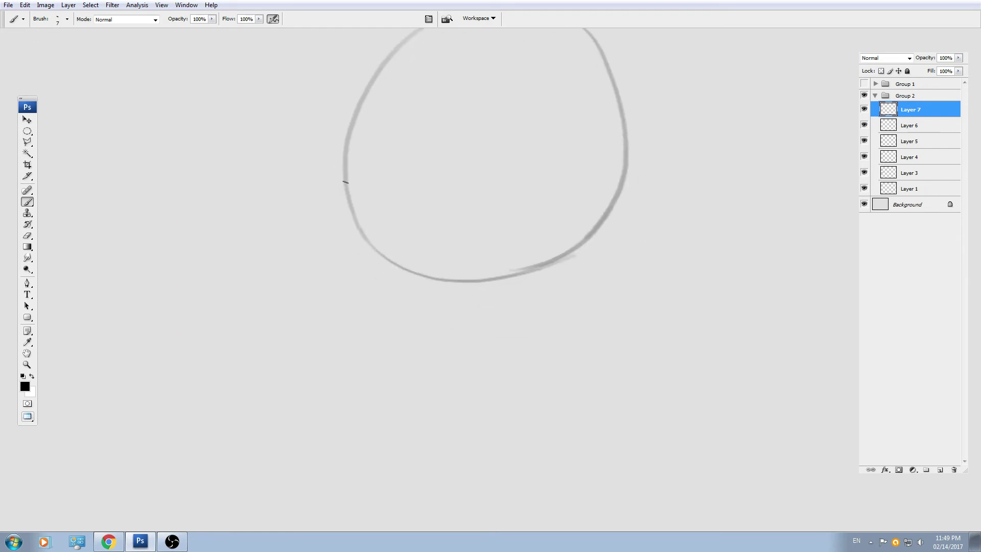
# Sketch long jaw sides tapering from the cranium to a narrow, pointed chin.
pyautogui.moveTo(346, 145)
pyautogui.mouseDown()
pyautogui.moveTo(395, 372)
pyautogui.moveTo(419, 396)
pyautogui.moveTo(420, 332)
pyautogui.moveTo(414, 392)
pyautogui.moveTo(454, 375)
pyautogui.mouseUp()
pyautogui.moveTo(608, 183); pyautogui.dragTo(434, 384)
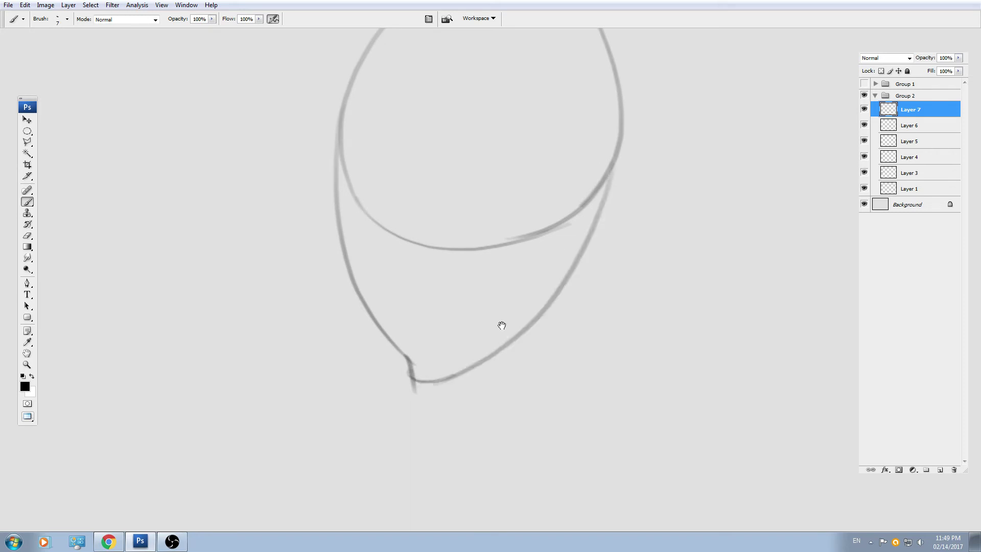
pyautogui.moveTo(491, 278); pyautogui.dragTo(495, 311)
pyautogui.moveTo(487, 229); pyautogui.dragTo(495, 274)
# Shorten the head construction slightly with Free Transform and draw a curved vertical centre guide down to the chin.
pyautogui.hotkey('ctrl', 't')
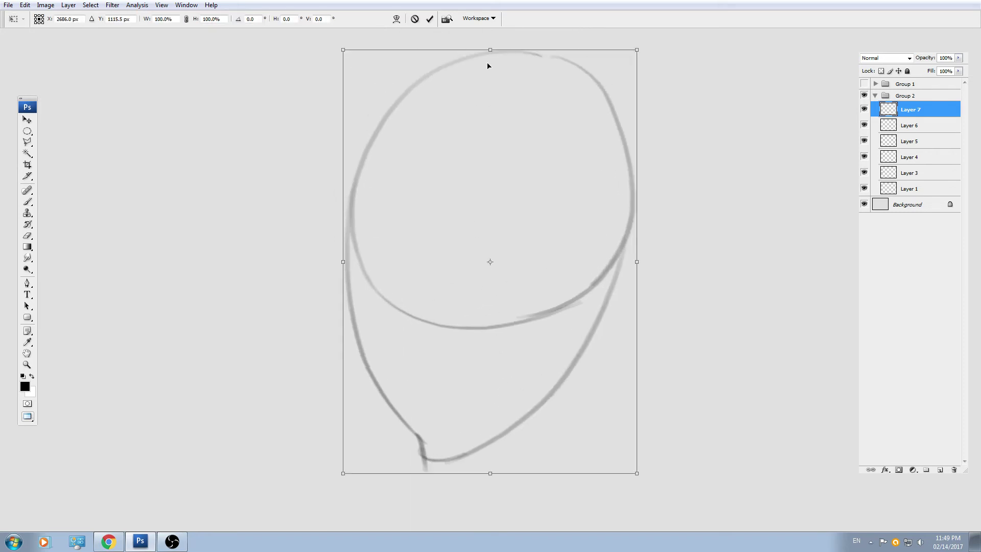
pyautogui.moveTo(490, 56)
pyautogui.mouseDown()
pyautogui.moveTo(490, 123)
pyautogui.moveTo(394, 263)
pyautogui.moveTo(436, 437)
pyautogui.mouseUp()
pyautogui.press('Return')
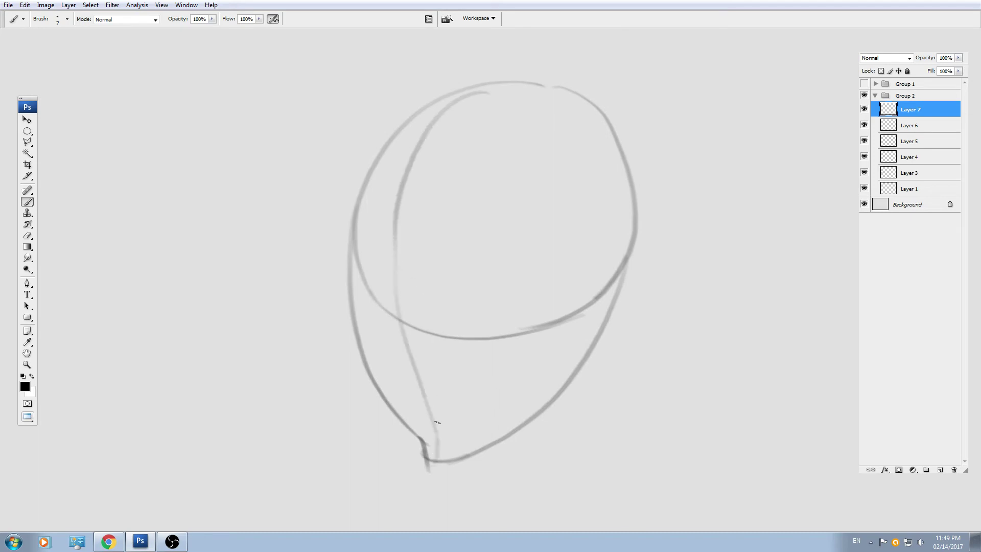
# Draw a curved eye-level guide across the face and outline the near ear at its end.
pyautogui.moveTo(351, 264); pyautogui.dragTo(563, 252)
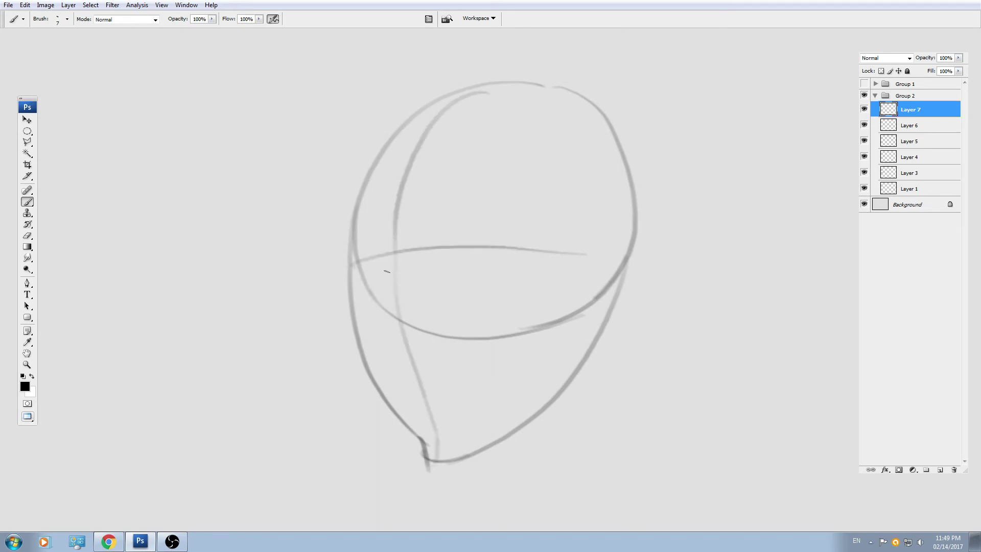
pyautogui.moveTo(368, 258); pyautogui.dragTo(538, 251)
pyautogui.moveTo(606, 268)
pyautogui.mouseDown()
pyautogui.moveTo(661, 248)
pyautogui.moveTo(651, 242)
pyautogui.moveTo(637, 318)
pyautogui.moveTo(610, 323)
pyautogui.mouseUp()
pyautogui.moveTo(541, 304); pyautogui.dragTo(570, 293)
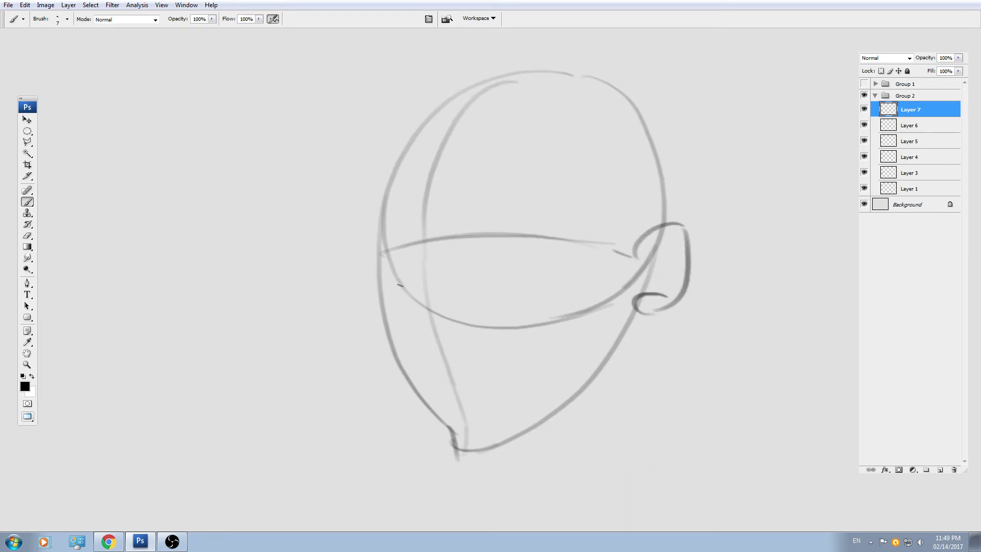
pyautogui.moveTo(454, 395)
pyautogui.mouseDown()
pyautogui.moveTo(446, 368)
pyautogui.moveTo(519, 351)
pyautogui.mouseUp()
pyautogui.hotkey('ctrl', 'z')
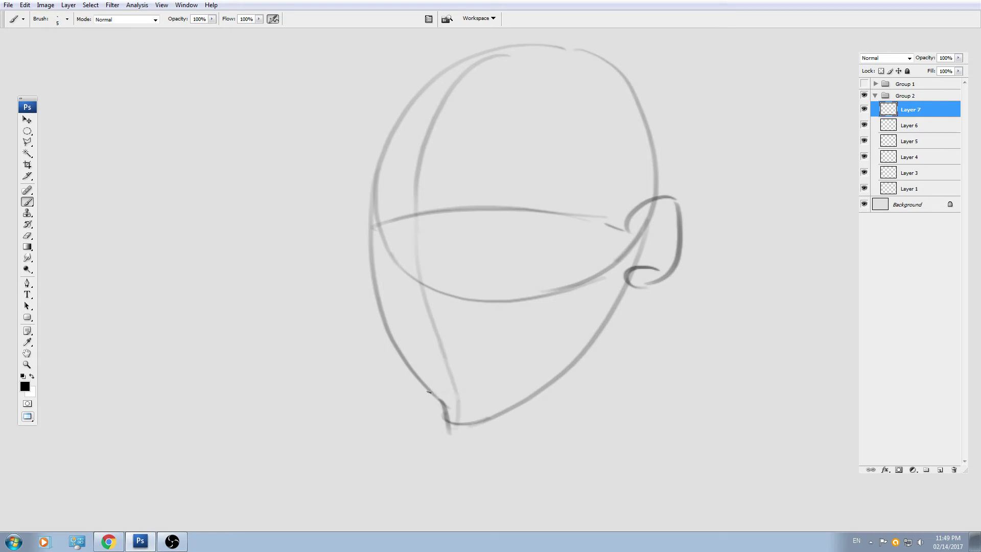
pyautogui.moveTo(430, 393); pyautogui.dragTo(506, 362)
pyautogui.hotkey('ctrl', 'alt', 'z')
# Draw a one-sided smirk rising from just above the chin, ending in a dark corner with a short cheek crease.
pyautogui.moveTo(430, 395); pyautogui.dragTo(543, 346)
pyautogui.moveTo(509, 305); pyautogui.dragTo(514, 319)
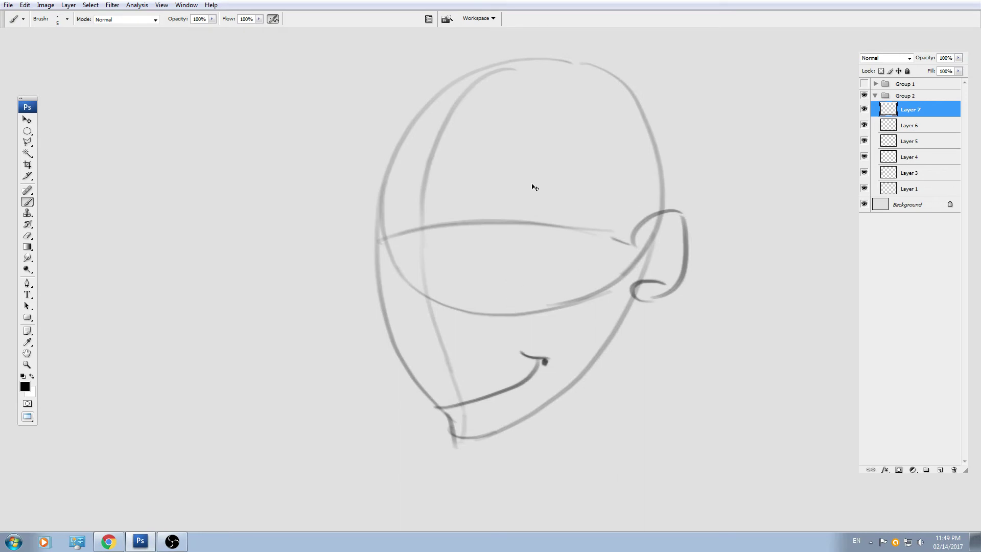
# Draw two narrow, slanted eyes along the eye guide, with strong upper lids and lighter lower curves.
pyautogui.moveTo(474, 216)
pyautogui.mouseDown()
pyautogui.moveTo(482, 249)
pyautogui.moveTo(442, 250)
pyautogui.moveTo(459, 245)
pyautogui.moveTo(444, 245)
pyautogui.moveTo(530, 165)
pyautogui.moveTo(542, 206)
pyautogui.moveTo(542, 191)
pyautogui.moveTo(529, 192)
pyautogui.moveTo(455, 250)
pyautogui.moveTo(423, 253)
pyautogui.mouseUp()
pyautogui.moveTo(424, 248)
pyautogui.mouseDown()
pyautogui.moveTo(387, 213)
pyautogui.moveTo(385, 238)
pyautogui.mouseUp()
pyautogui.moveTo(386, 234); pyautogui.dragTo(419, 255)
pyautogui.moveTo(440, 253)
pyautogui.mouseDown()
pyautogui.moveTo(436, 233)
pyautogui.moveTo(472, 221)
pyautogui.moveTo(552, 218)
pyautogui.moveTo(484, 266)
pyautogui.mouseUp()
pyautogui.moveTo(450, 233); pyautogui.dragTo(466, 266)
pyautogui.moveTo(416, 235)
pyautogui.mouseDown()
pyautogui.moveTo(381, 238)
pyautogui.moveTo(405, 278)
pyautogui.moveTo(419, 241)
pyautogui.mouseUp()
# Outline steeply angled, arched eyebrows and strengthen the dark upper lids.
pyautogui.moveTo(450, 207)
pyautogui.mouseDown()
pyautogui.moveTo(538, 217)
pyautogui.moveTo(521, 216)
pyautogui.moveTo(530, 217)
pyautogui.moveTo(509, 250)
pyautogui.mouseUp()
pyautogui.press('[')
pyautogui.press('[')
pyautogui.moveTo(397, 231)
pyautogui.mouseDown()
pyautogui.moveTo(371, 234)
pyautogui.moveTo(385, 257)
pyautogui.mouseUp()
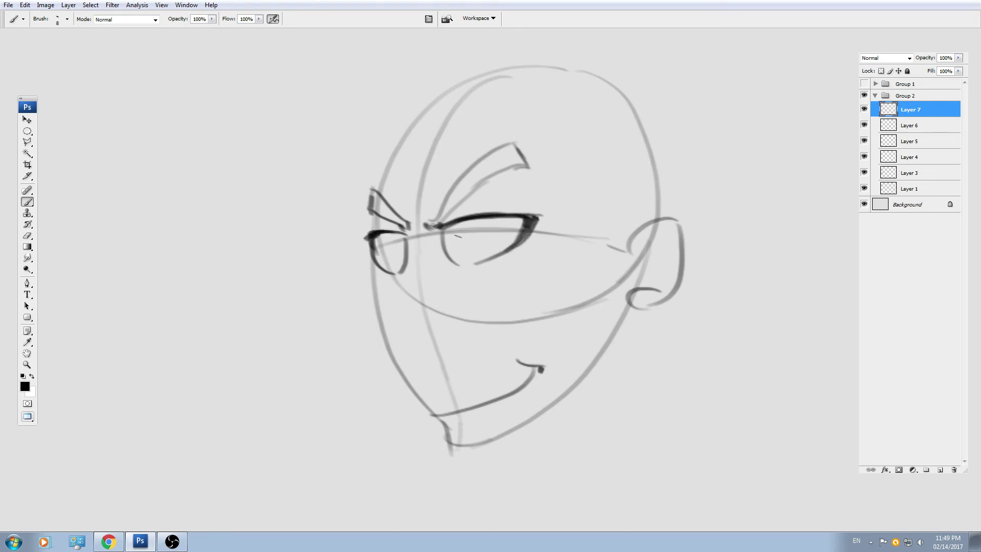
# Fill in small dark pupils and darken the inner corners of the eyebrows.
pyautogui.press('[')
pyautogui.moveTo(454, 227); pyautogui.dragTo(457, 230)
pyautogui.moveTo(393, 237)
pyautogui.mouseDown()
pyautogui.moveTo(434, 230)
pyautogui.moveTo(427, 222)
pyautogui.mouseUp()
# Draw a long, rounded-tip nose with a nostril line into the cheek, and erase the guide marks inside it.
pyautogui.press('[')
pyautogui.moveTo(425, 293); pyautogui.dragTo(409, 249)
pyautogui.moveTo(398, 192); pyautogui.dragTo(396, 270)
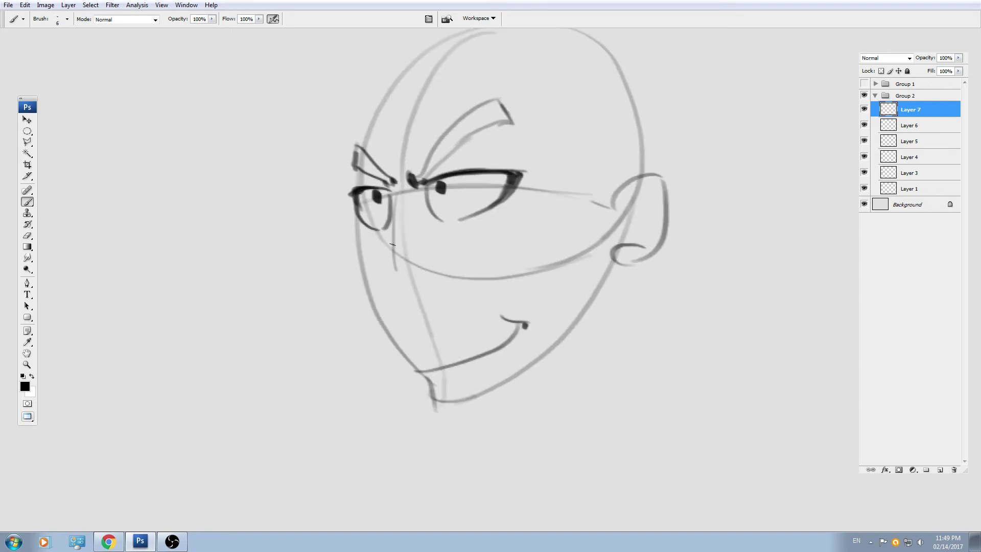
pyautogui.hotkey('ctrl', 'z')
pyautogui.moveTo(387, 227)
pyautogui.mouseDown()
pyautogui.moveTo(402, 285)
pyautogui.moveTo(425, 259)
pyautogui.mouseUp()
pyautogui.press('e')
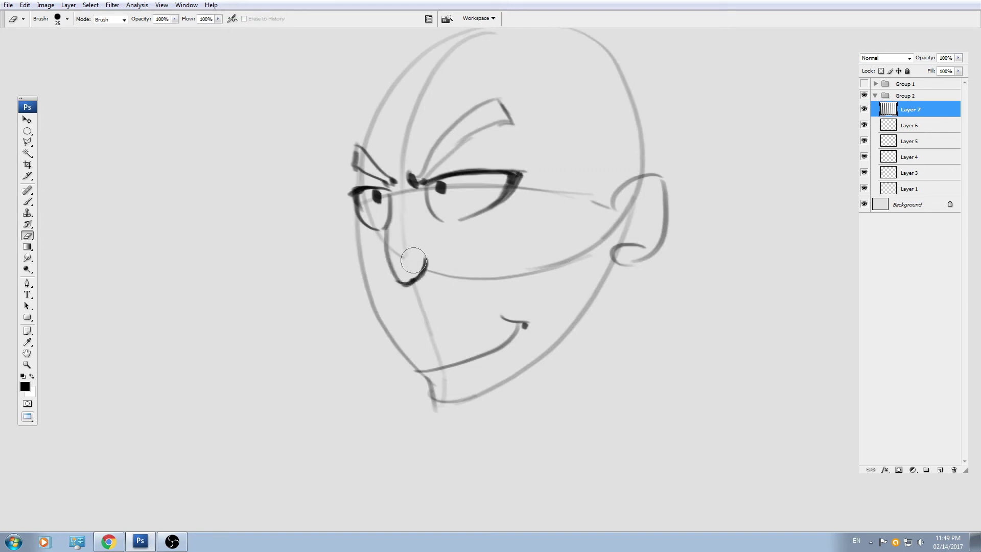
pyautogui.press('b')
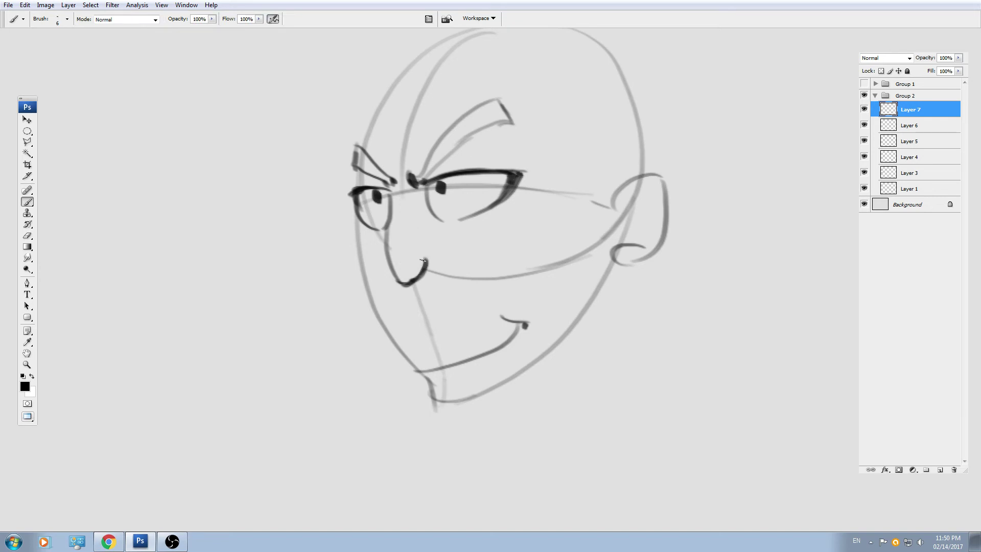
pyautogui.moveTo(423, 261); pyautogui.dragTo(468, 285)
# Darken the far cheek contour, lower lip, chin and near jawline with bolder strokes.
pyautogui.scroll(-1, 468, 284)
pyautogui.moveTo(357, 212)
pyautogui.mouseDown()
pyautogui.moveTo(387, 321)
pyautogui.moveTo(420, 360)
pyautogui.moveTo(424, 328)
pyautogui.moveTo(430, 353)
pyautogui.moveTo(429, 332)
pyautogui.moveTo(467, 350)
pyautogui.moveTo(498, 337)
pyautogui.mouseUp()
pyautogui.press('e')
pyautogui.press('b')
pyautogui.moveTo(606, 219); pyautogui.dragTo(495, 343)
pyautogui.moveTo(547, 308); pyautogui.dragTo(469, 351)
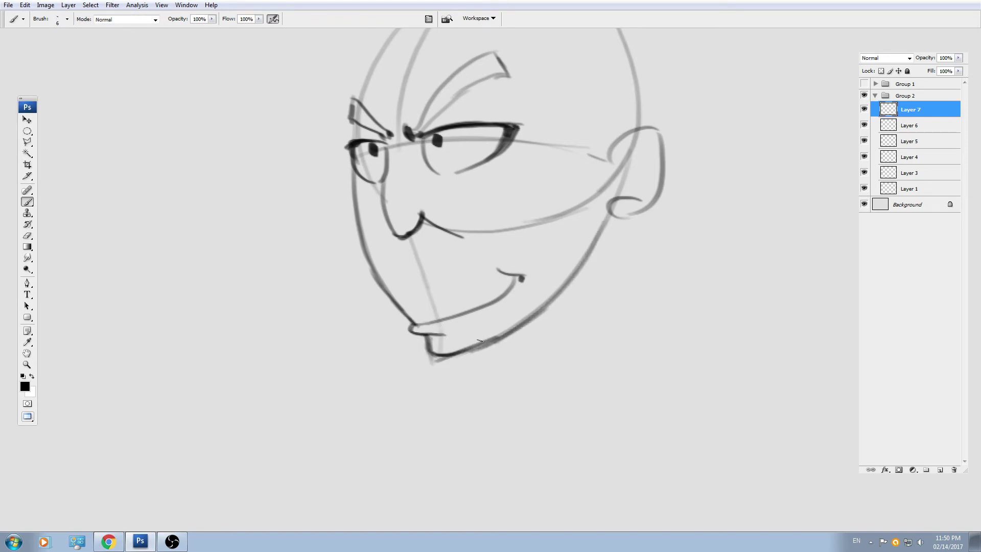
# Erase the cranium's lower construction arc where it crosses the cheek.
pyautogui.moveTo(501, 271); pyautogui.dragTo(480, 331)
pyautogui.press('e')
pyautogui.moveTo(465, 288); pyautogui.dragTo(572, 253)
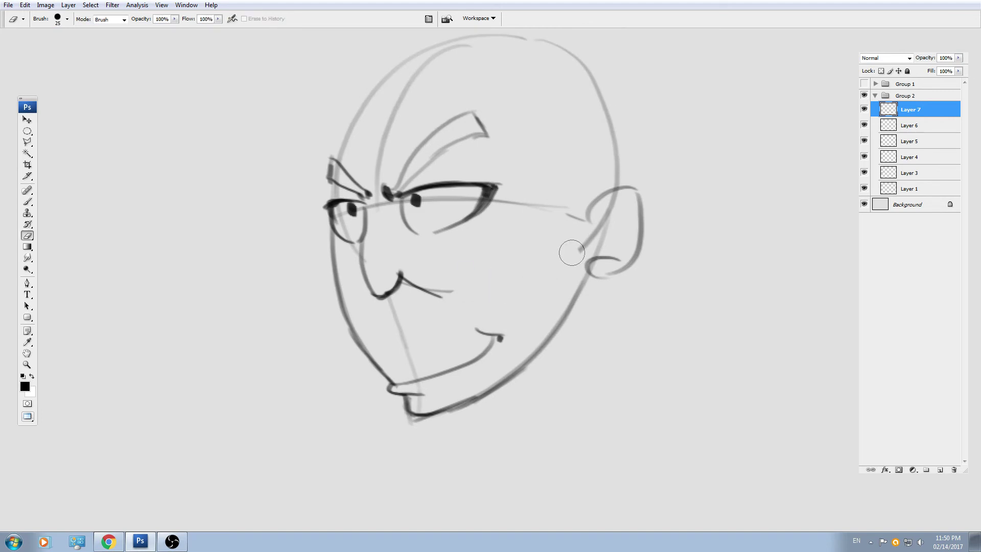
pyautogui.moveTo(502, 213); pyautogui.dragTo(516, 268)
# Draw the forehead hairline as a long curve with short hair ticks at both ends.
pyautogui.press('b')
pyautogui.moveTo(416, 166)
pyautogui.mouseDown()
pyautogui.moveTo(429, 222)
pyautogui.moveTo(428, 202)
pyautogui.mouseUp()
pyautogui.moveTo(418, 195); pyautogui.dragTo(432, 203)
pyautogui.moveTo(425, 196)
pyautogui.mouseDown()
pyautogui.moveTo(558, 184)
pyautogui.moveTo(569, 194)
pyautogui.mouseUp()
pyautogui.moveTo(570, 194)
pyautogui.mouseDown()
pyautogui.moveTo(593, 192)
pyautogui.moveTo(593, 201)
pyautogui.mouseUp()
pyautogui.moveTo(594, 255); pyautogui.dragTo(550, 224)
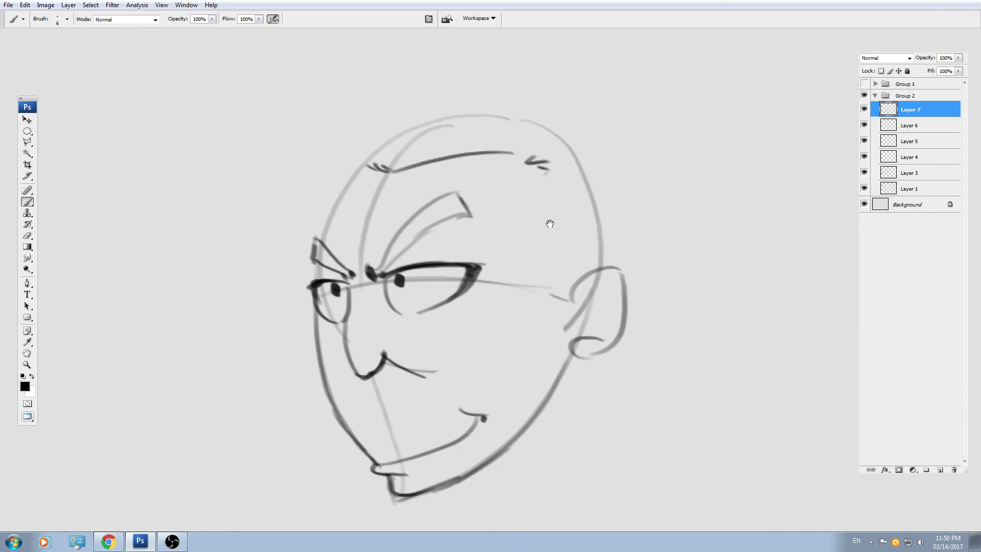
# Draw the broken temple hairline and sideburn down to the near ear.
pyautogui.moveTo(547, 179); pyautogui.dragTo(574, 221)
pyautogui.moveTo(559, 217)
pyautogui.mouseDown()
pyautogui.moveTo(574, 257)
pyautogui.moveTo(570, 296)
pyautogui.mouseUp()
pyautogui.moveTo(514, 241); pyautogui.dragTo(528, 255)
pyautogui.moveTo(379, 179)
pyautogui.mouseDown()
pyautogui.moveTo(352, 206)
pyautogui.moveTo(329, 261)
pyautogui.moveTo(335, 242)
pyautogui.moveTo(325, 253)
pyautogui.moveTo(329, 293)
pyautogui.mouseUp()
pyautogui.hotkey('ctrl', 'z')
pyautogui.hotkey('ctrl', 'z')
# Darken the far forehead contour and draw the upright front edge of a tall quiff.
pyautogui.moveTo(365, 232); pyautogui.dragTo(345, 262)
pyautogui.moveTo(345, 171); pyautogui.dragTo(351, 208)
pyautogui.moveTo(329, 152); pyautogui.dragTo(355, 260)
# Draw the hair's top outline from the quiff's tip, sweeping back to a point and tucking in behind the near ear.
pyautogui.moveTo(334, 153); pyautogui.dragTo(364, 147)
pyautogui.moveTo(353, 148); pyautogui.dragTo(507, 178)
pyautogui.moveTo(507, 179)
pyautogui.mouseDown()
pyautogui.moveTo(450, 131)
pyautogui.moveTo(562, 246)
pyautogui.mouseUp()
pyautogui.hotkey('ctrl', 'z')
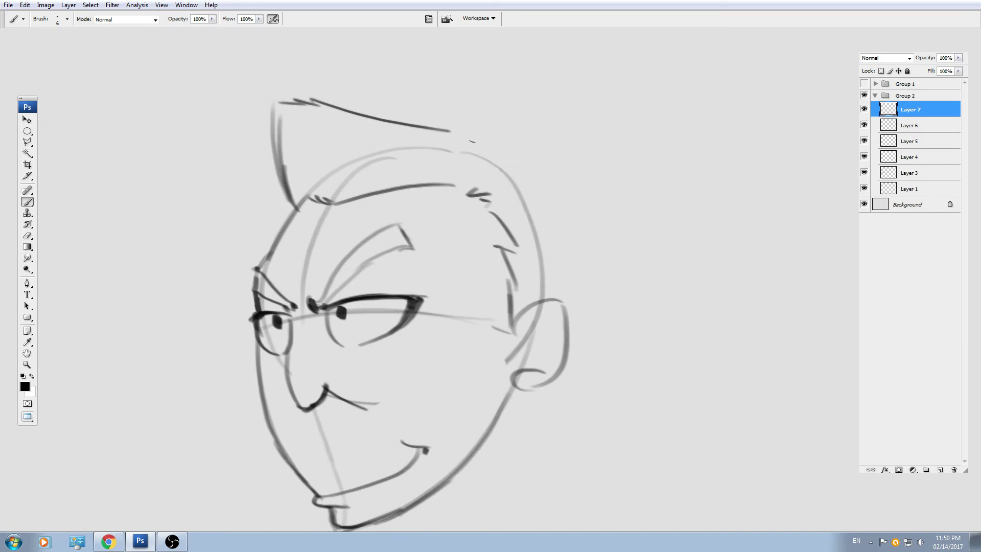
pyautogui.moveTo(449, 132)
pyautogui.mouseDown()
pyautogui.moveTo(590, 246)
pyautogui.moveTo(554, 295)
pyautogui.mouseUp()
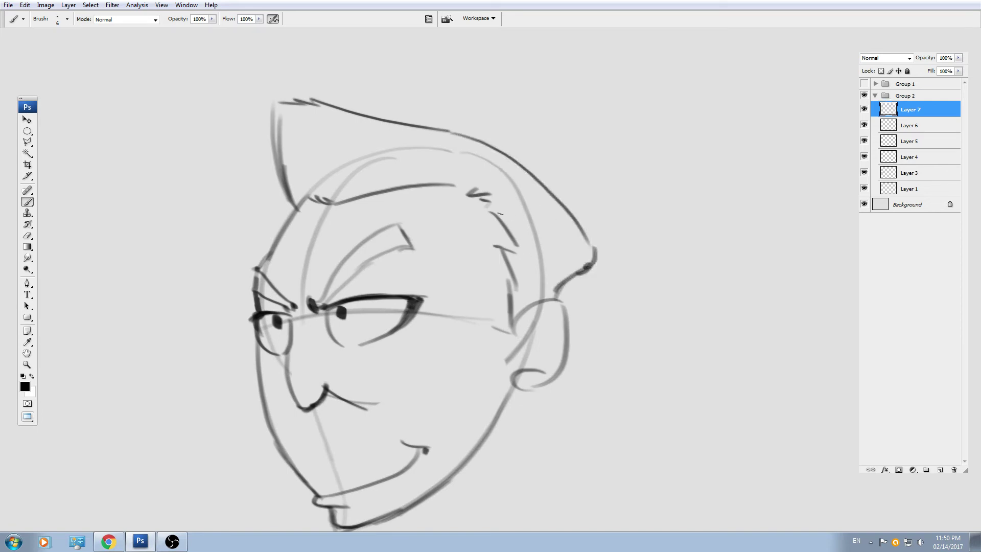
# Add combed-back hair strands running from the temple hairline to the point at the back of the hair.
pyautogui.moveTo(495, 210); pyautogui.dragTo(582, 245)
pyautogui.moveTo(499, 217); pyautogui.dragTo(587, 255)
pyautogui.moveTo(513, 236); pyautogui.dragTo(587, 258)
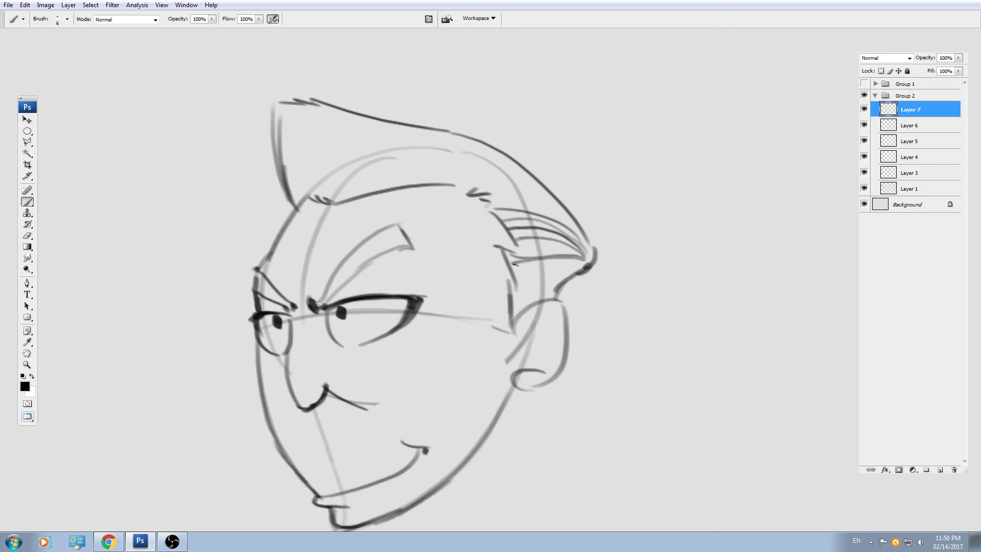
pyautogui.moveTo(515, 264); pyautogui.dragTo(579, 263)
pyautogui.moveTo(524, 280); pyautogui.dragTo(564, 267)
# Erase the cranium's top construction arc inside the hair.
pyautogui.moveTo(432, 205); pyautogui.dragTo(463, 210)
pyautogui.press('e')
pyautogui.moveTo(386, 180)
pyautogui.mouseDown()
pyautogui.moveTo(465, 153)
pyautogui.moveTo(549, 191)
pyautogui.mouseUp()
# Draw the small far-side hair edge below the quiff, alongside the forehead contour.
pyautogui.press('b')
pyautogui.moveTo(313, 197); pyautogui.dragTo(293, 221)
pyautogui.moveTo(295, 238); pyautogui.dragTo(306, 259)
pyautogui.hotkey('ctrl', 'z')
pyautogui.moveTo(316, 193); pyautogui.dragTo(298, 259)
# Draw the near ear's inner folds and a curved loop hanging below the lobe, erasing the head outline inside the ear.
pyautogui.moveTo(455, 323); pyautogui.dragTo(420, 265)
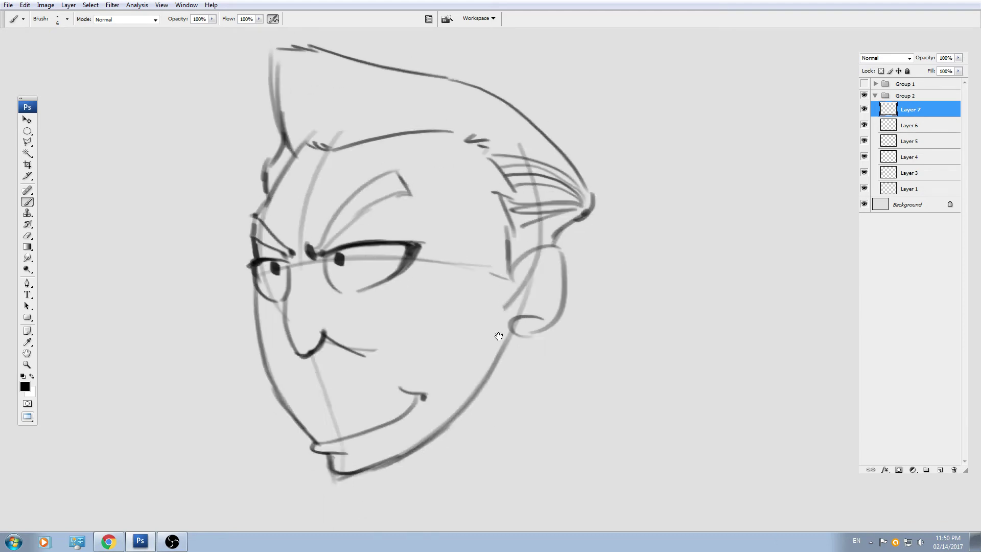
pyautogui.moveTo(498, 336)
pyautogui.mouseDown()
pyautogui.moveTo(473, 270)
pyautogui.moveTo(489, 312)
pyautogui.mouseUp()
pyautogui.moveTo(506, 302); pyautogui.dragTo(470, 305)
pyautogui.moveTo(485, 242); pyautogui.dragTo(485, 262)
pyautogui.press('e')
pyautogui.moveTo(503, 229)
pyautogui.mouseDown()
pyautogui.moveTo(478, 257)
pyautogui.moveTo(510, 210)
pyautogui.moveTo(486, 263)
pyautogui.mouseUp()
pyautogui.press('b')
pyautogui.moveTo(520, 214)
pyautogui.mouseDown()
pyautogui.moveTo(493, 244)
pyautogui.moveTo(521, 237)
pyautogui.mouseUp()
pyautogui.moveTo(512, 226); pyautogui.dragTo(509, 251)
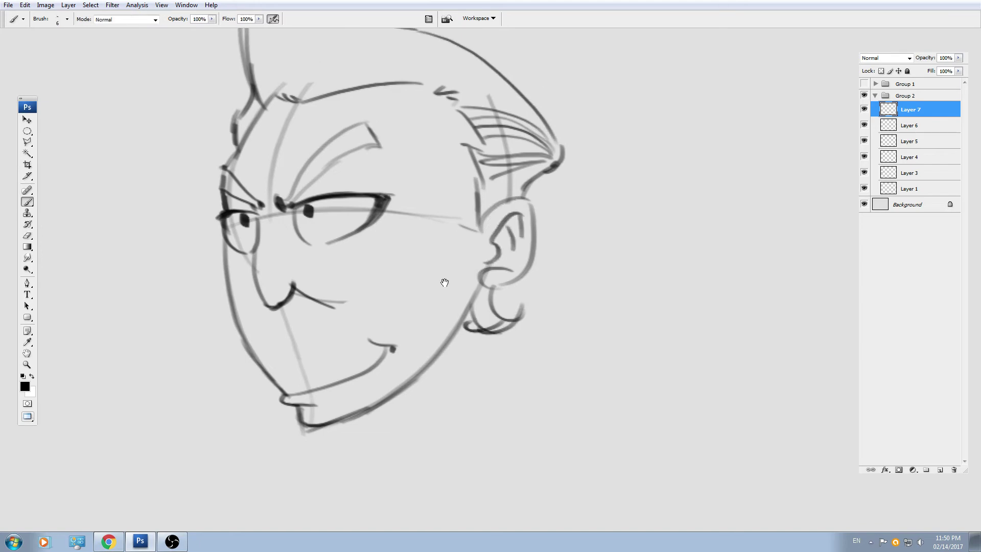
# Draw bag creases beneath both eyes.
pyautogui.moveTo(444, 282); pyautogui.dragTo(484, 270)
pyautogui.moveTo(334, 206)
pyautogui.mouseDown()
pyautogui.moveTo(346, 238)
pyautogui.moveTo(280, 258)
pyautogui.mouseUp()
# Erase the centre guide between the eyebrows and draw a short frown crease beside the far brow.
pyautogui.press('e')
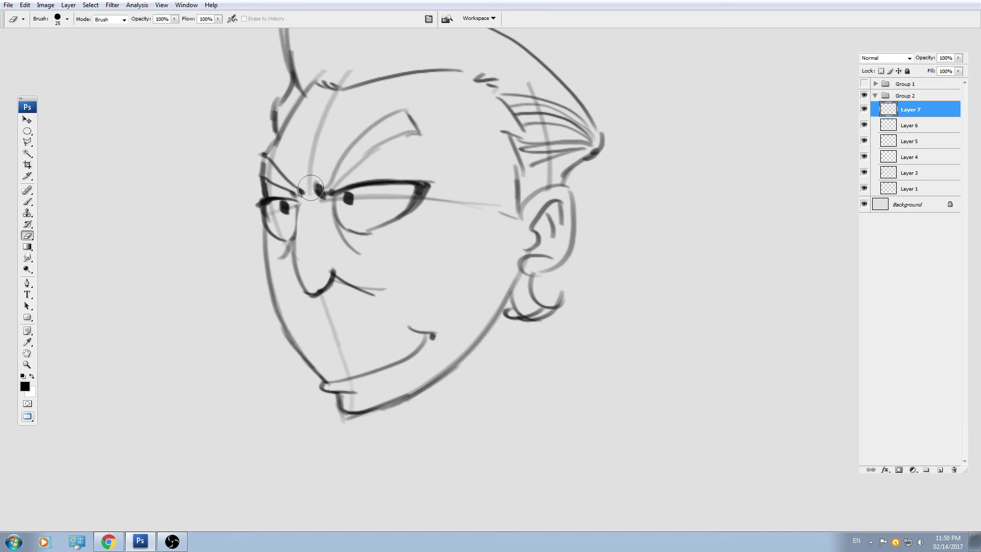
pyautogui.moveTo(312, 188)
pyautogui.mouseDown()
pyautogui.moveTo(309, 215)
pyautogui.moveTo(319, 136)
pyautogui.mouseUp()
pyautogui.press('b')
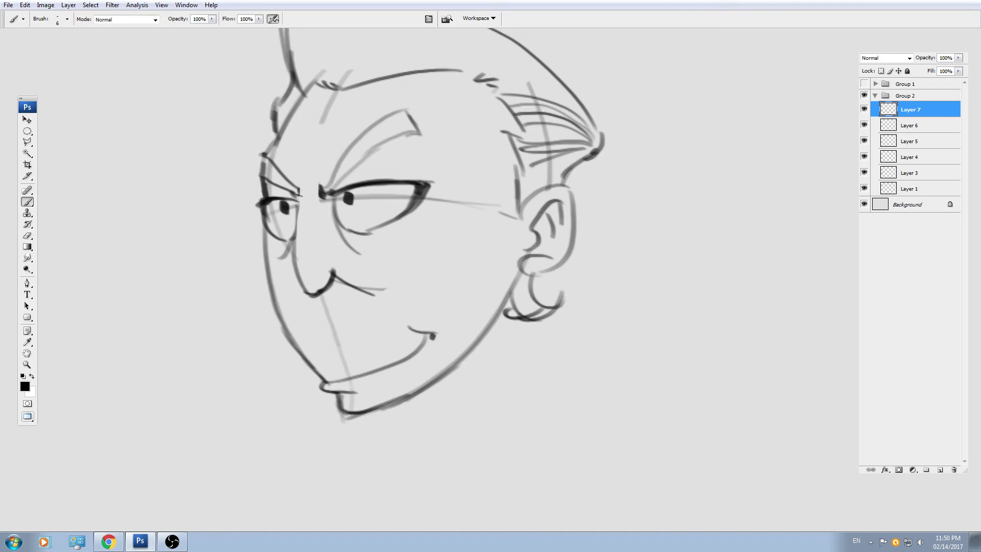
pyautogui.moveTo(299, 209)
pyautogui.mouseDown()
pyautogui.moveTo(299, 185)
pyautogui.moveTo(300, 197)
pyautogui.mouseUp()
# Erase the centre guide between nose and mouth, and draw a short curved crease on the near cheek.
pyautogui.press('e')
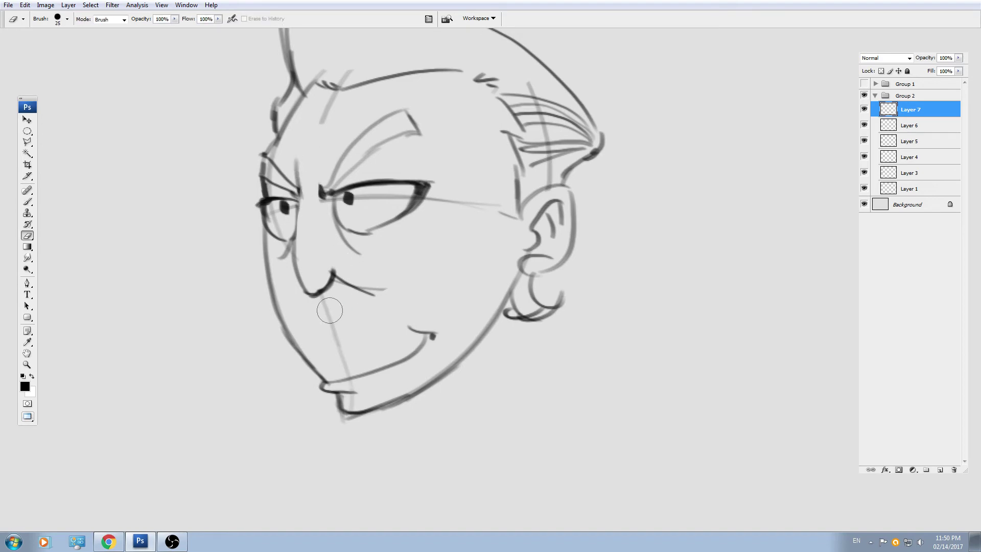
pyautogui.moveTo(328, 307); pyautogui.dragTo(354, 375)
pyautogui.press('b')
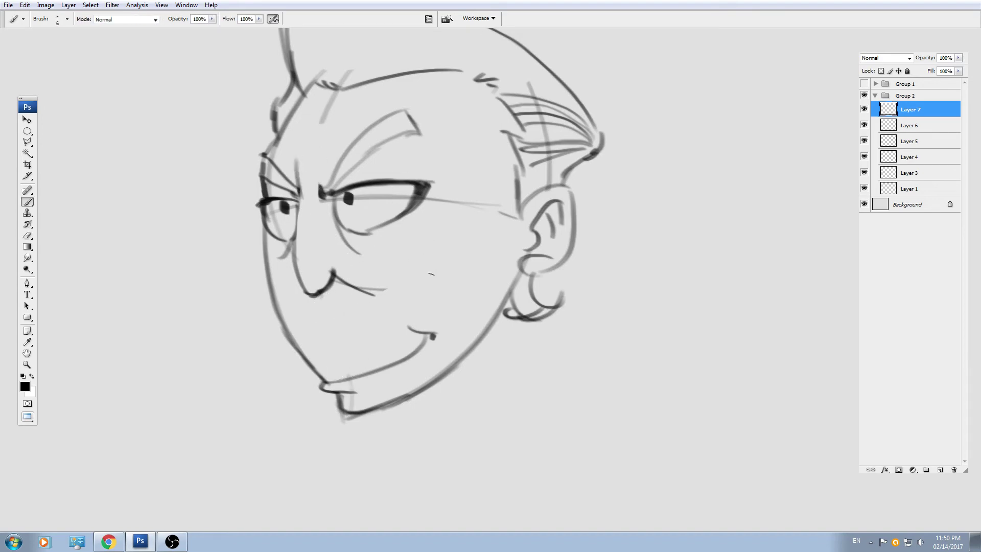
pyautogui.moveTo(461, 244)
pyautogui.mouseDown()
pyautogui.moveTo(441, 270)
pyautogui.moveTo(470, 280)
pyautogui.moveTo(454, 315)
pyautogui.mouseUp()
# Enlarge the dark pupils of both eyes and add a lid fold above the near eye.
pyautogui.press('e')
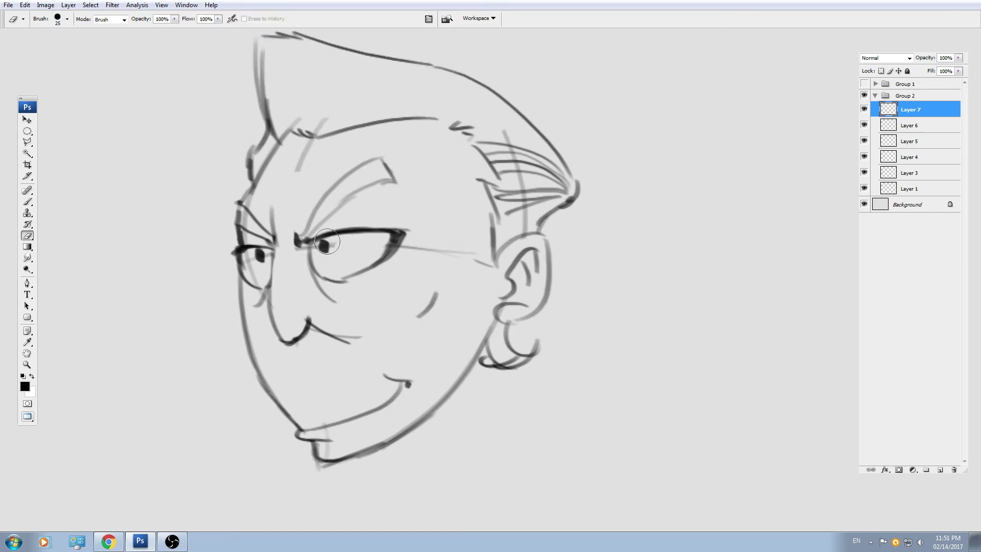
pyautogui.press('b')
pyautogui.moveTo(325, 240)
pyautogui.mouseDown()
pyautogui.moveTo(328, 255)
pyautogui.moveTo(327, 240)
pyautogui.moveTo(262, 262)
pyautogui.moveTo(259, 244)
pyautogui.moveTo(355, 211)
pyautogui.moveTo(397, 229)
pyautogui.mouseUp()
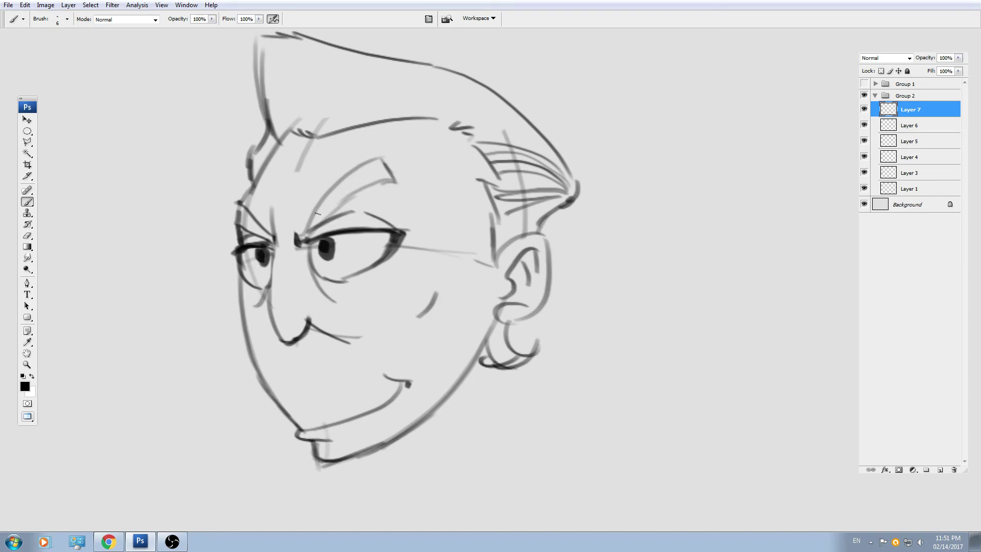
# Erase the leftover eye-level guide between the near eye and the ear.
pyautogui.press('e')
pyautogui.hotkey('ctrl', '-')
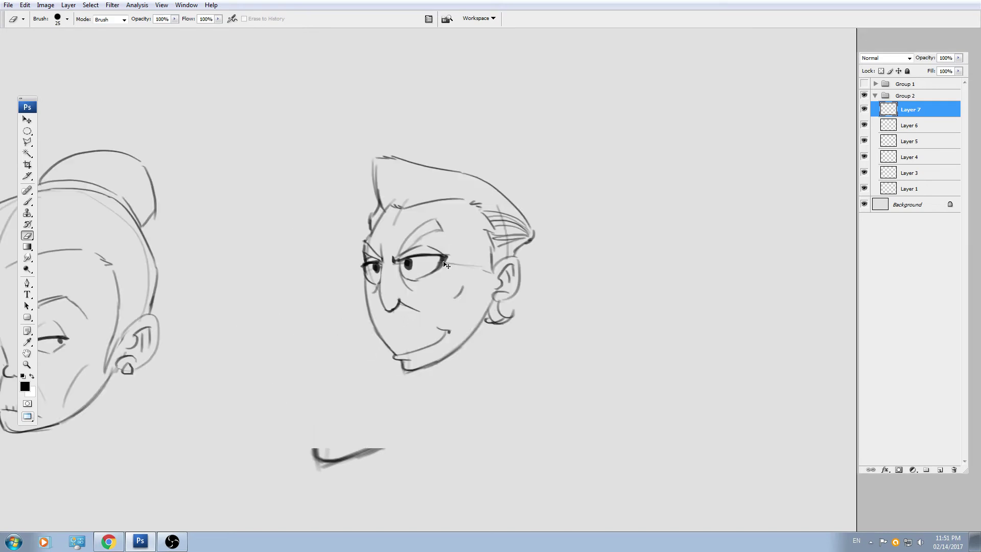
pyautogui.moveTo(457, 262); pyautogui.dragTo(483, 270)
pyautogui.press('b')
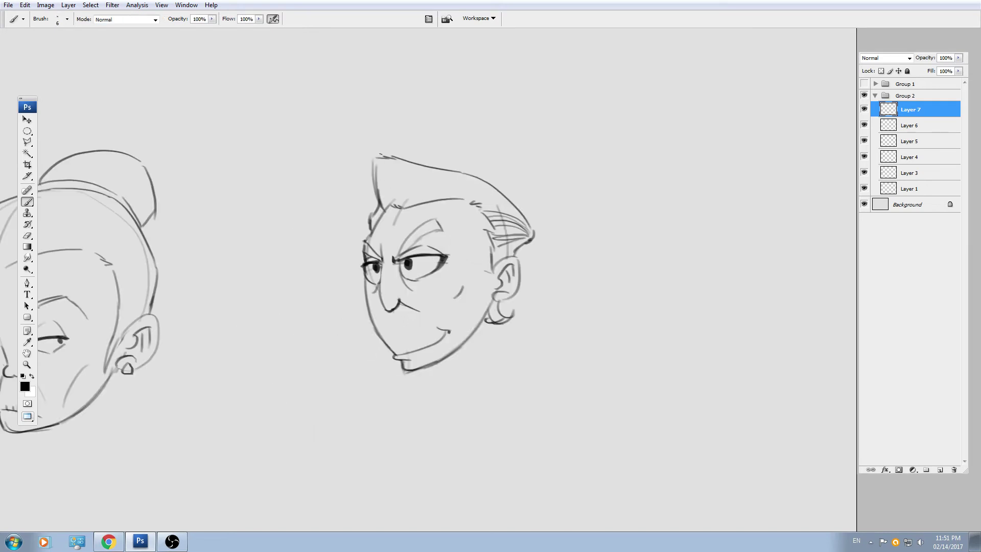
# Add strand lines to the front of the quiff and scale the quiff-haired head up slightly.
pyautogui.moveTo(381, 160); pyautogui.dragTo(399, 202)
pyautogui.hotkey('ctrl', 't')
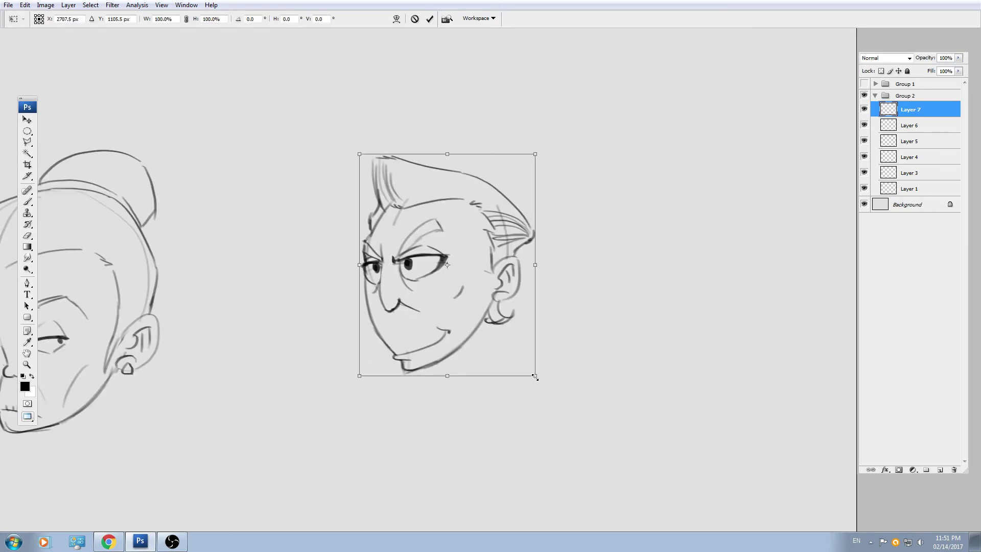
pyautogui.moveTo(535, 377); pyautogui.dragTo(548, 392)
pyautogui.press('Return')
# Move the quiff-haired head closer to the bun-haired head so it lines up with the row.
pyautogui.hotkey('ctrl', '-')
pyautogui.press('v')
pyautogui.moveTo(469, 380); pyautogui.dragTo(458, 343)
pyautogui.hotkey('ctrl', 't')
pyautogui.press('Return')
pyautogui.moveTo(340, 394); pyautogui.dragTo(547, 372)
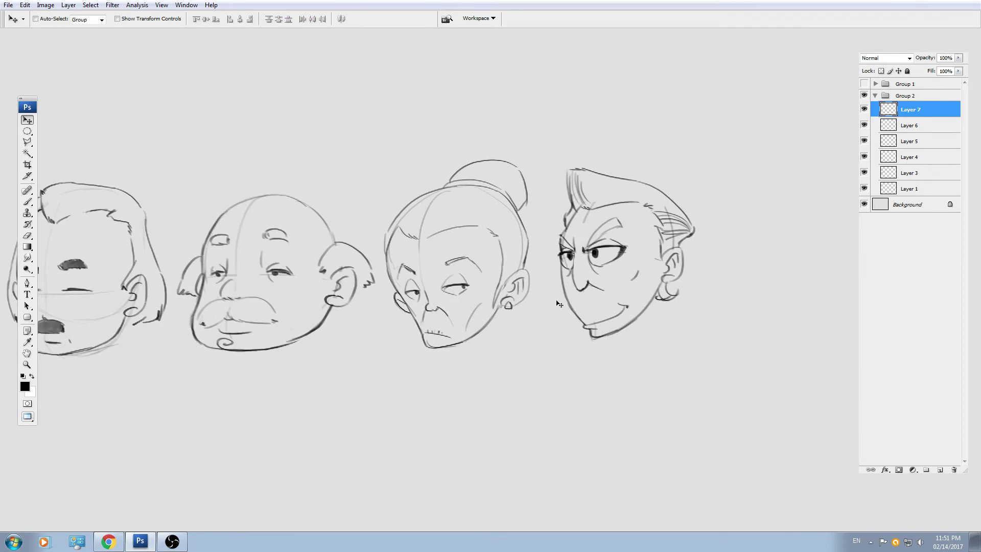
pyautogui.hotkey('ctrl', '-')
pyautogui.moveTo(602, 344); pyautogui.dragTo(614, 328)
pyautogui.moveTo(717, 279); pyautogui.dragTo(608, 290)
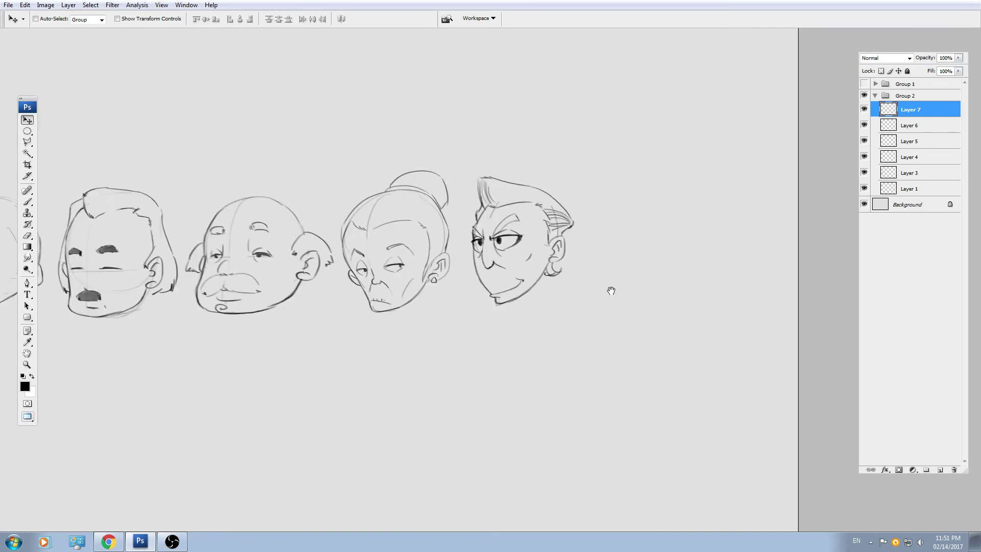
# Create a new layer and sketch a tall oval skull in the empty space beyond the quiff-haired head.
pyautogui.click(934, 476)
pyautogui.hotkey('ctrl', '+')
pyautogui.hotkey('ctrl', '+')
pyautogui.hotkey('ctrl', '+')
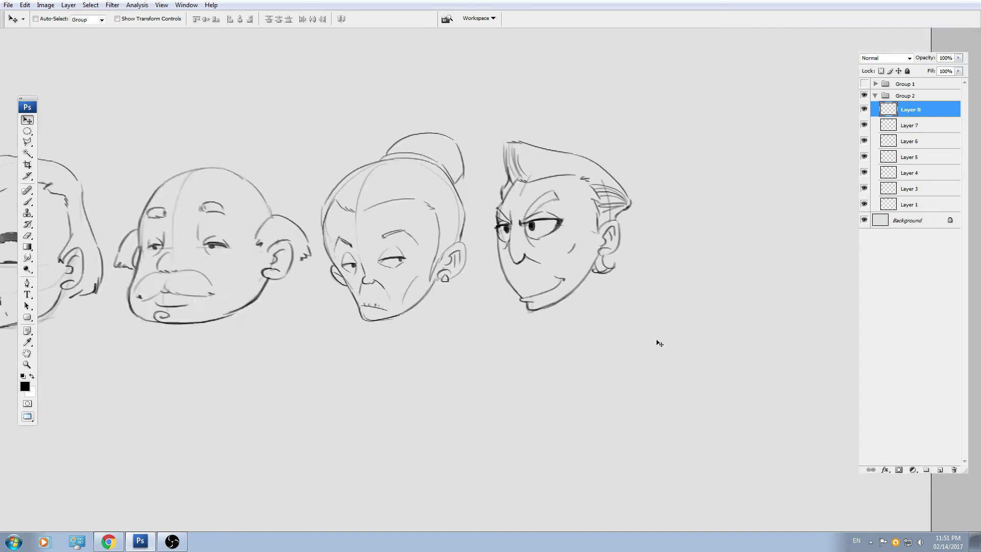
pyautogui.hotkey('ctrl', '+')
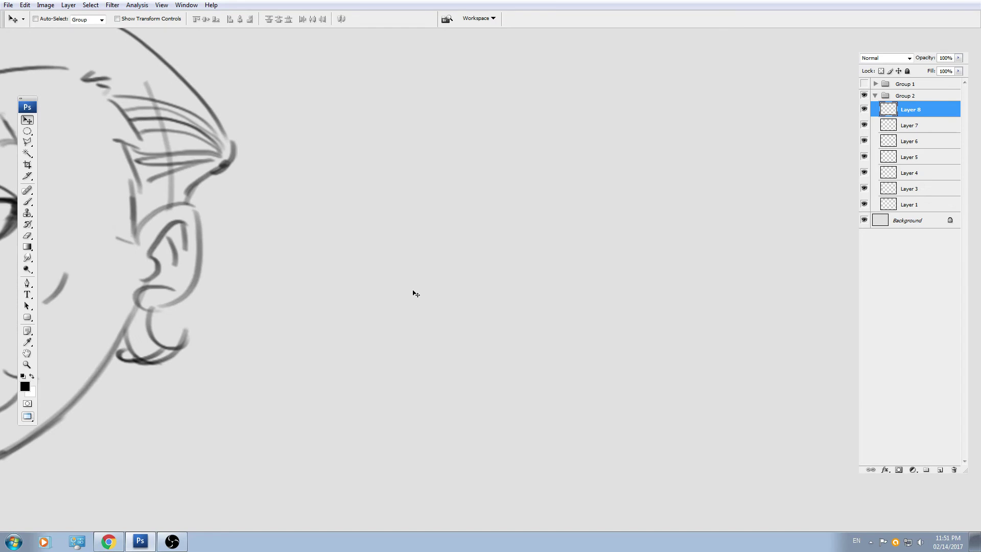
pyautogui.hscroll(6, 398, 302)
pyautogui.press('b')
pyautogui.hscroll(2, 480, 153)
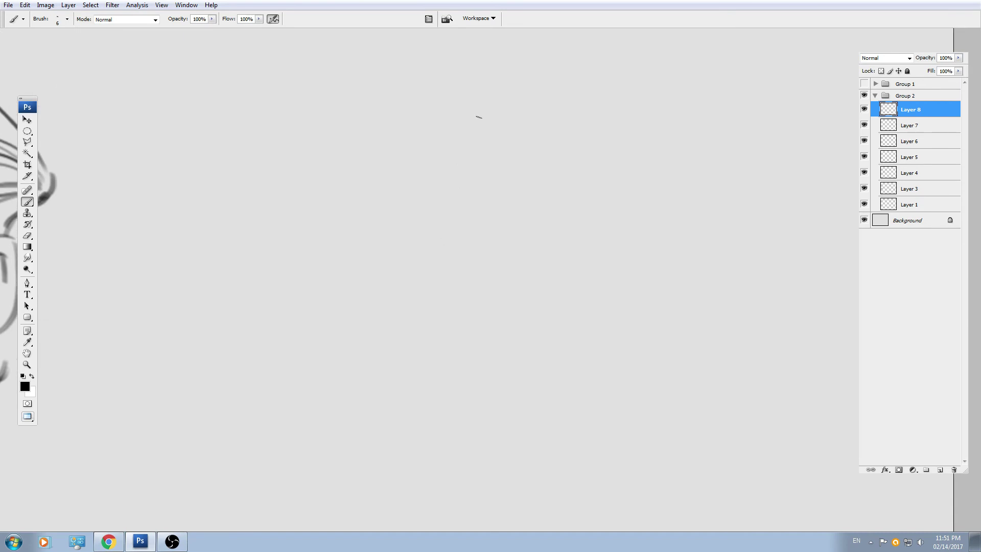
pyautogui.moveTo(521, 75)
pyautogui.mouseDown()
pyautogui.moveTo(354, 188)
pyautogui.moveTo(396, 293)
pyautogui.moveTo(580, 289)
pyautogui.mouseUp()
pyautogui.moveTo(381, 290)
pyautogui.mouseDown()
pyautogui.moveTo(469, 328)
pyautogui.moveTo(555, 309)
pyautogui.mouseUp()
# Draw two long jaw sides down from the oval and close them with a broad, slightly curved chin line.
pyautogui.scroll(-2, 523, 298)
pyautogui.moveTo(352, 153); pyautogui.dragTo(297, 409)
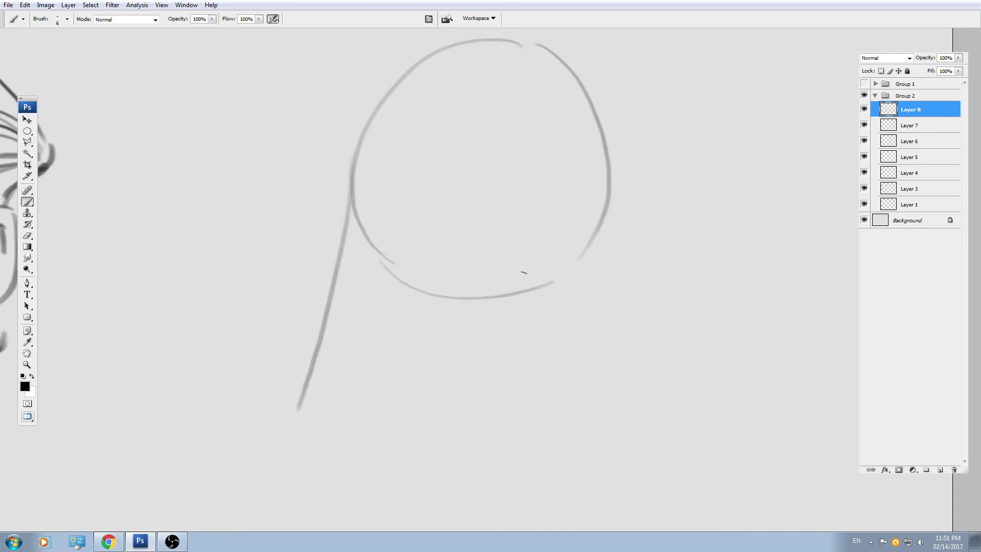
pyautogui.moveTo(605, 191); pyautogui.dragTo(597, 378)
pyautogui.moveTo(306, 404)
pyautogui.mouseDown()
pyautogui.moveTo(372, 429)
pyautogui.moveTo(580, 401)
pyautogui.moveTo(588, 387)
pyautogui.mouseUp()
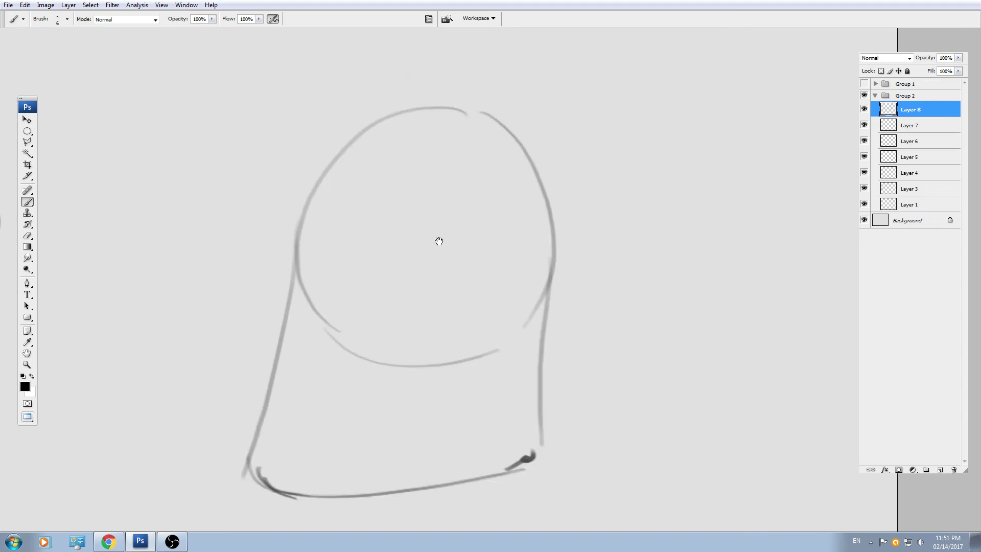
# Sketch a light vertical centre guide over the face and a curved eye-level guide across the oval.
pyautogui.moveTo(439, 242); pyautogui.dragTo(439, 253)
pyautogui.moveTo(399, 131); pyautogui.dragTo(363, 365)
pyautogui.moveTo(341, 391); pyautogui.dragTo(369, 321)
pyautogui.moveTo(394, 277)
pyautogui.mouseDown()
pyautogui.moveTo(363, 371)
pyautogui.moveTo(380, 431)
pyautogui.mouseUp()
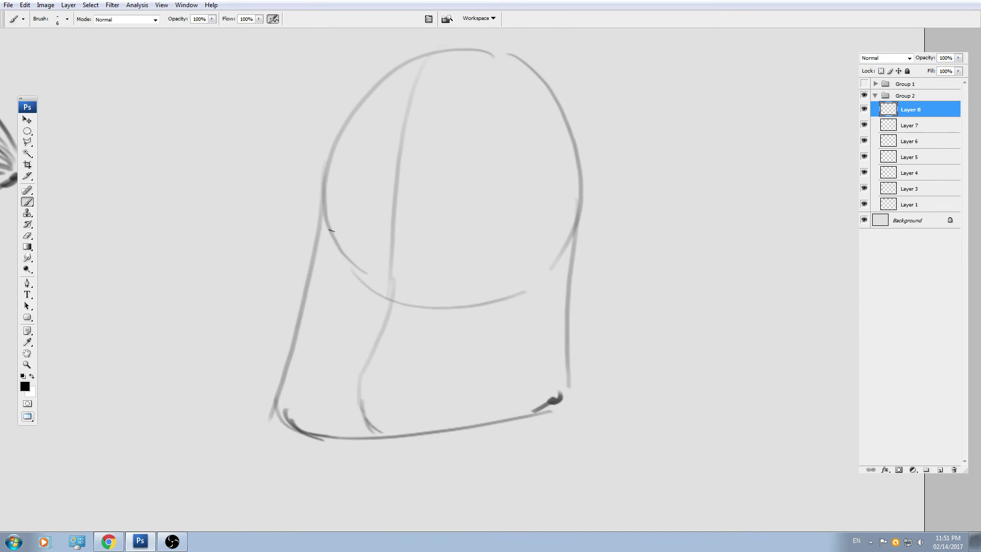
pyautogui.moveTo(331, 231)
pyautogui.mouseDown()
pyautogui.moveTo(560, 227)
pyautogui.moveTo(602, 191)
pyautogui.moveTo(615, 255)
pyautogui.moveTo(560, 276)
pyautogui.moveTo(585, 265)
pyautogui.mouseUp()
# Draw the near ear with its inner folds where the eye-level guide meets the side of the head.
pyautogui.moveTo(565, 227); pyautogui.dragTo(562, 251)
pyautogui.moveTo(587, 206); pyautogui.dragTo(568, 236)
pyautogui.moveTo(589, 213); pyautogui.dragTo(598, 236)
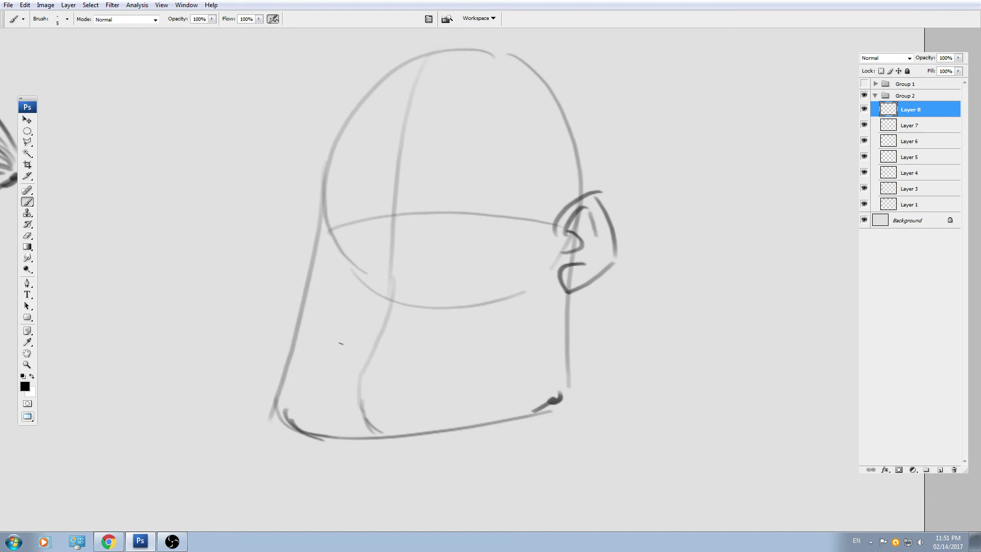
# Draw a wide downturned mouth line across the lower face, replacing the first attempt.
pyautogui.moveTo(304, 341); pyautogui.dragTo(508, 330)
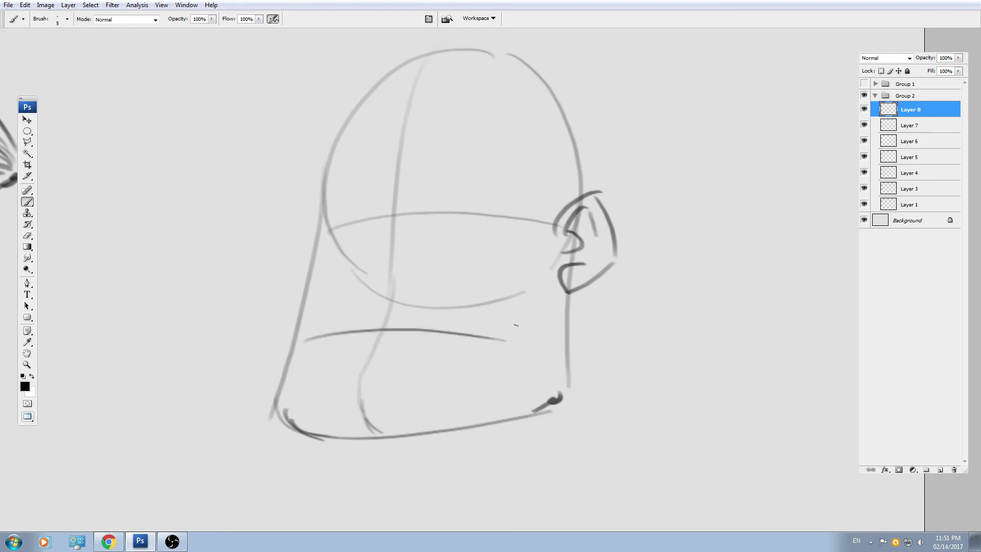
pyautogui.hotkey('ctrl', 'z')
pyautogui.moveTo(318, 347); pyautogui.dragTo(512, 346)
# Sketch angry, slanted eyebrows with jagged outer tips and the near eye's upper lid beneath them.
pyautogui.moveTo(409, 260); pyautogui.dragTo(429, 293)
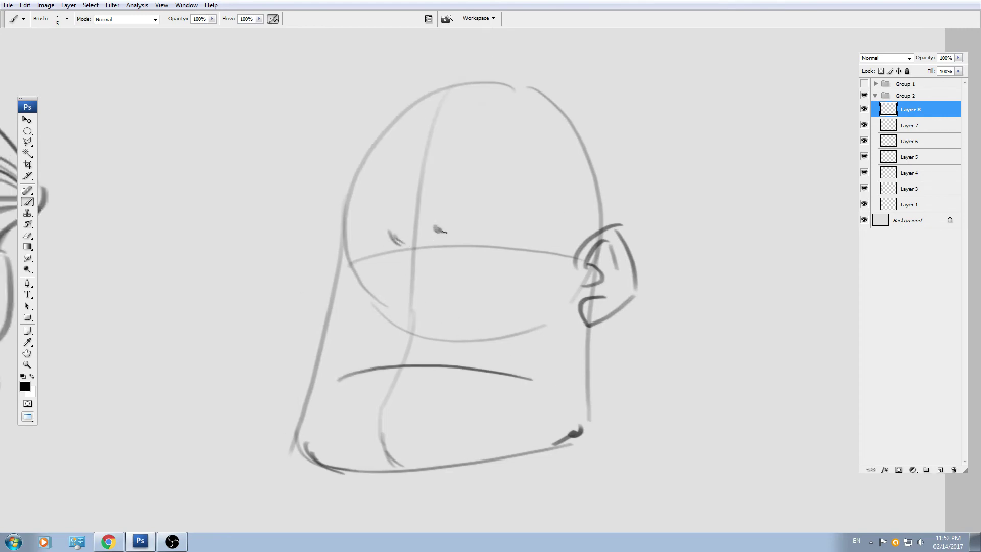
pyautogui.moveTo(454, 226)
pyautogui.mouseDown()
pyautogui.moveTo(547, 180)
pyautogui.moveTo(536, 182)
pyautogui.moveTo(568, 206)
pyautogui.moveTo(459, 235)
pyautogui.mouseUp()
pyautogui.moveTo(396, 234)
pyautogui.mouseDown()
pyautogui.moveTo(340, 195)
pyautogui.moveTo(336, 223)
pyautogui.moveTo(401, 250)
pyautogui.mouseUp()
pyautogui.moveTo(452, 251)
pyautogui.mouseDown()
pyautogui.moveTo(441, 230)
pyautogui.moveTo(535, 208)
pyautogui.moveTo(520, 223)
pyautogui.mouseUp()
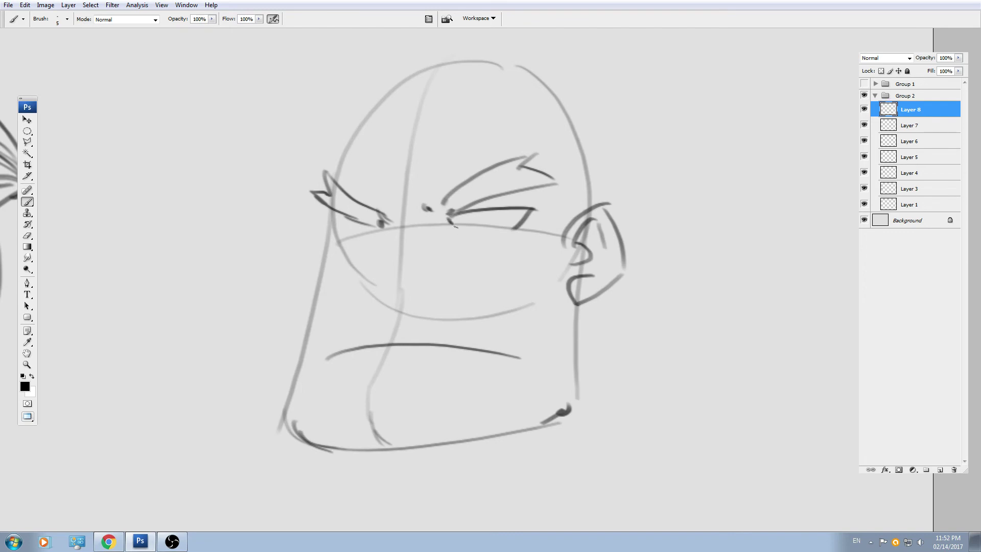
# Draw the near eye's lower lid and outline the narrow far eye under its brow.
pyautogui.moveTo(454, 226); pyautogui.dragTo(503, 231)
pyautogui.moveTo(359, 223); pyautogui.dragTo(328, 232)
pyautogui.moveTo(329, 231)
pyautogui.mouseDown()
pyautogui.moveTo(341, 242)
pyautogui.moveTo(372, 235)
pyautogui.mouseUp()
# Draw a straight nose line down from the far brow and finish it with a short dark base.
pyautogui.moveTo(368, 255)
pyautogui.mouseDown()
pyautogui.moveTo(390, 192)
pyautogui.moveTo(374, 242)
pyautogui.moveTo(464, 252)
pyautogui.mouseUp()
pyautogui.hotkey('ctrl', 'z')
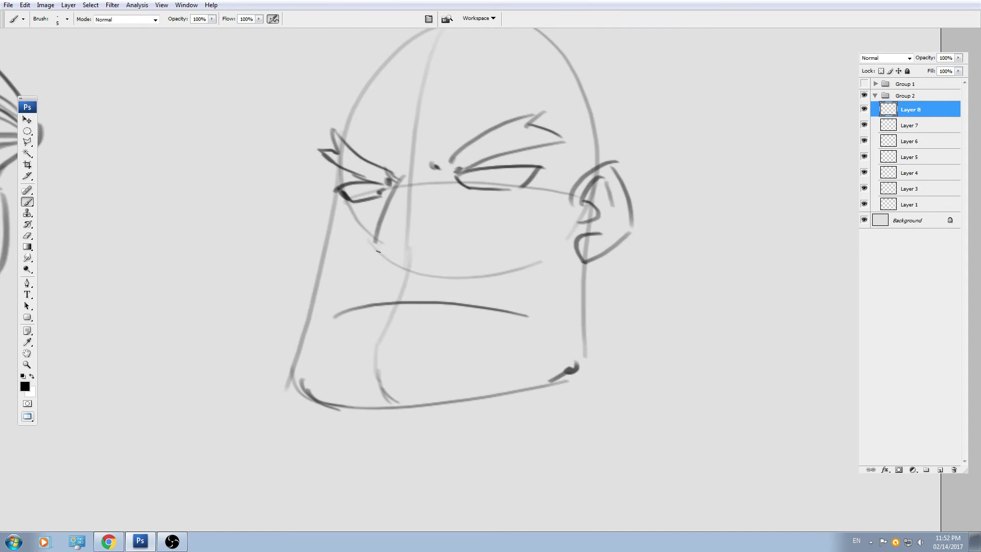
pyautogui.moveTo(375, 247); pyautogui.dragTo(408, 252)
# Add crease lines under the inner corners of both eyes and place small dark pupils.
pyautogui.moveTo(458, 230); pyautogui.dragTo(434, 235)
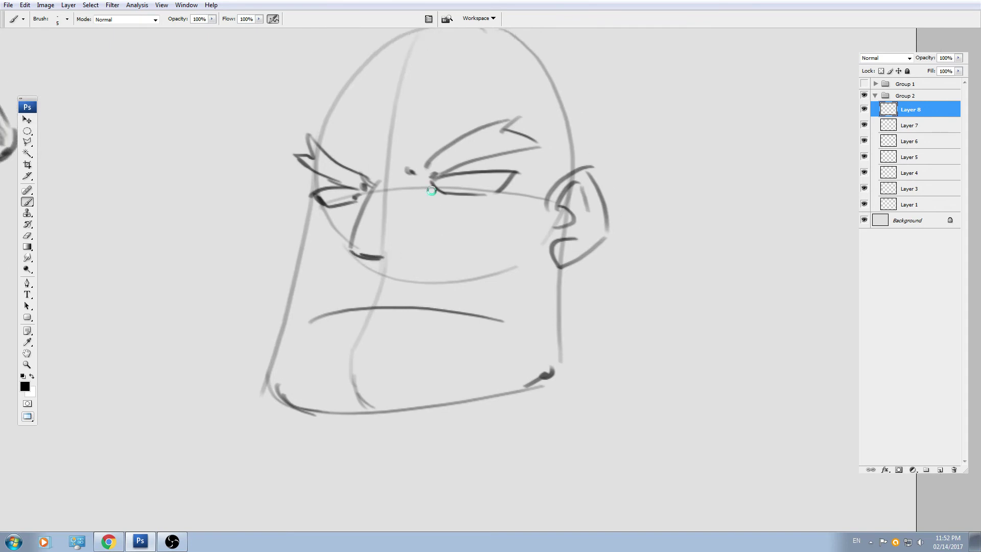
pyautogui.moveTo(430, 185); pyautogui.dragTo(458, 210)
pyautogui.moveTo(361, 198); pyautogui.dragTo(343, 219)
pyautogui.moveTo(445, 182); pyautogui.dragTo(435, 188)
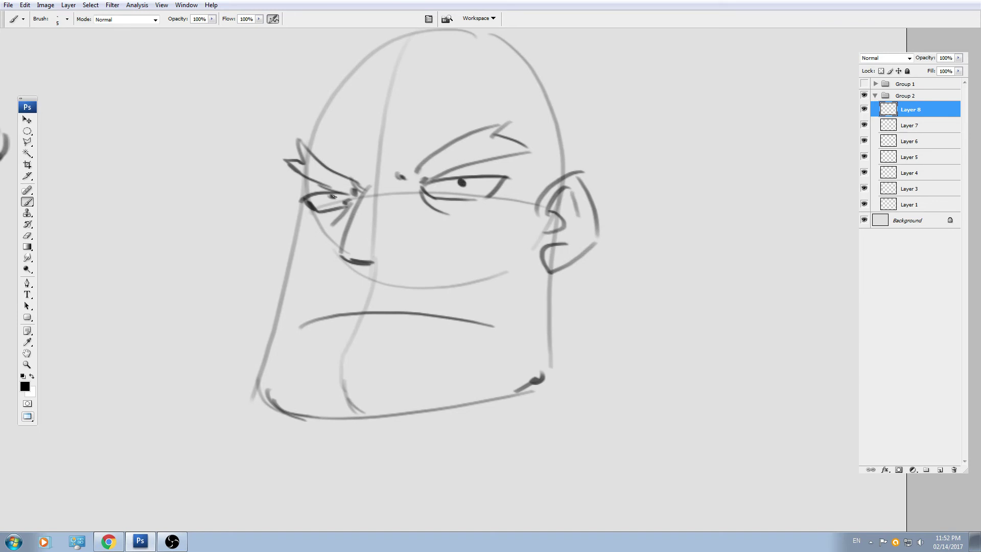
# Redraw the heavy upper lids of both eyes with thicker, darker strokes over the pupils.
pyautogui.hotkey('ctrl', 'z')
pyautogui.moveTo(440, 180); pyautogui.dragTo(508, 183)
pyautogui.moveTo(404, 219); pyautogui.dragTo(431, 205)
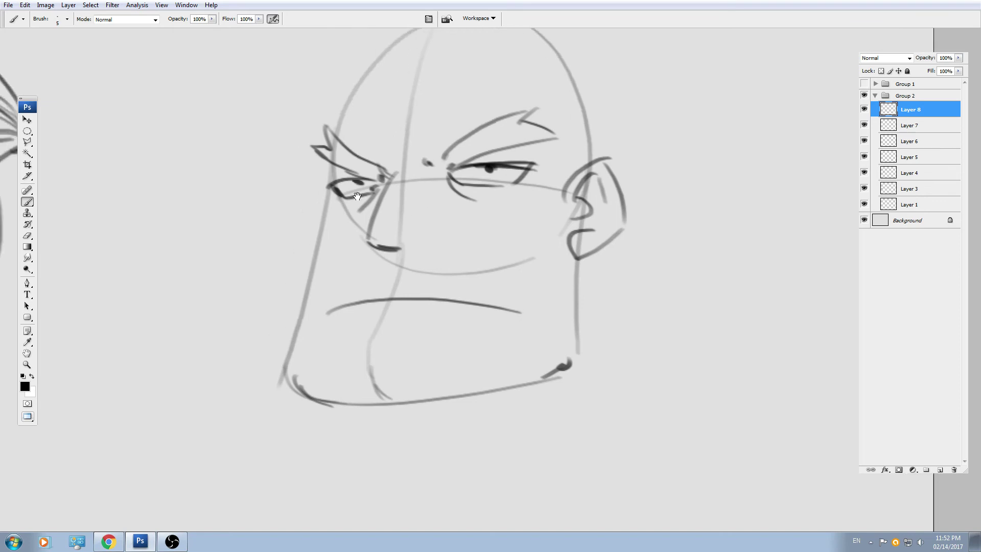
pyautogui.moveTo(335, 185)
pyautogui.mouseDown()
pyautogui.moveTo(382, 177)
pyautogui.moveTo(369, 202)
pyautogui.moveTo(387, 182)
pyautogui.moveTo(398, 143)
pyautogui.mouseUp()
pyautogui.moveTo(386, 245); pyautogui.dragTo(344, 220)
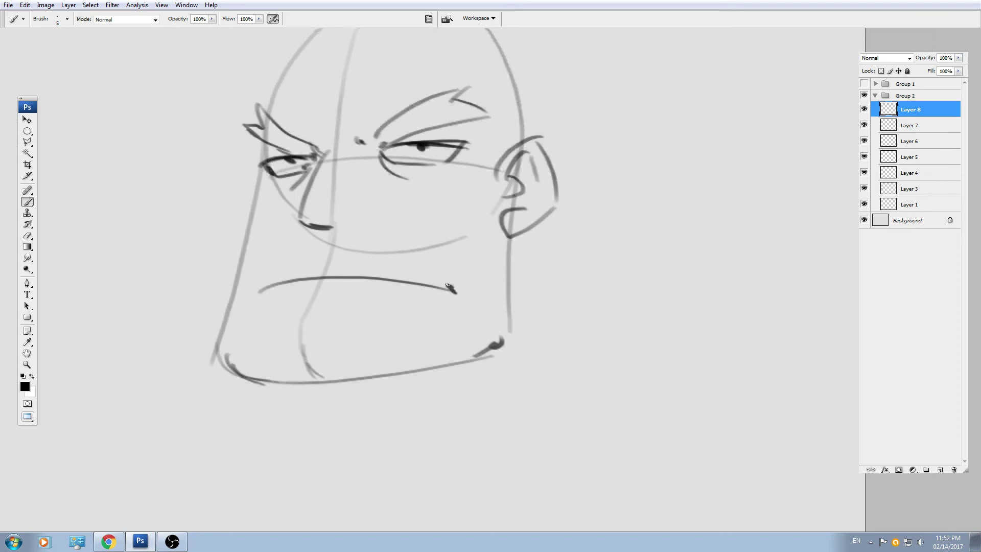
# Accent both corners of the mouth with short dark marks.
pyautogui.moveTo(448, 286); pyautogui.dragTo(455, 291)
pyautogui.moveTo(308, 293); pyautogui.dragTo(343, 276)
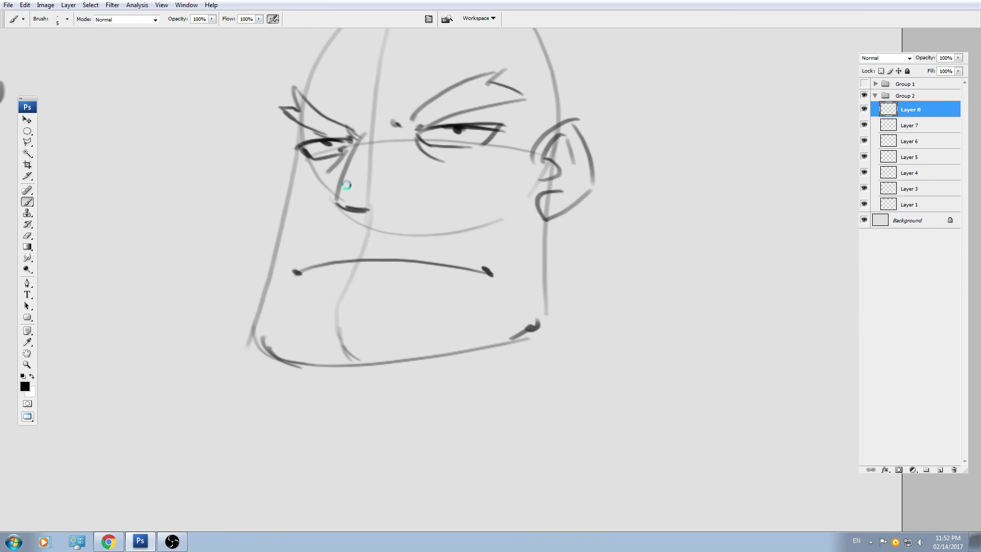
pyautogui.moveTo(334, 227); pyautogui.dragTo(360, 250)
# Erase the top of the oval skull and redraw it as a lower, flatter curve.
pyautogui.moveTo(421, 235); pyautogui.dragTo(353, 295)
pyautogui.press('e')
pyautogui.moveTo(291, 147); pyautogui.dragTo(445, 128)
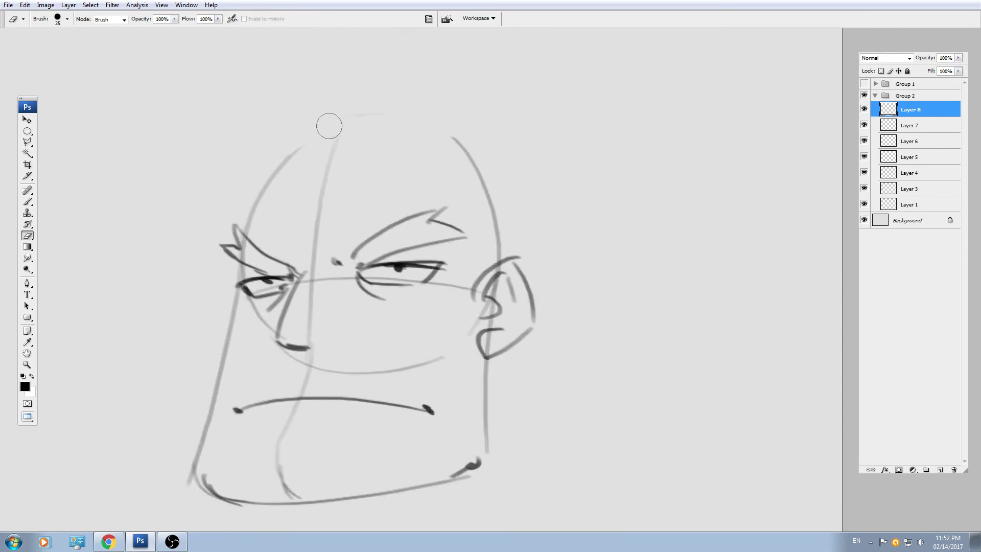
pyautogui.press('b')
pyautogui.moveTo(275, 168); pyautogui.dragTo(343, 146)
pyautogui.moveTo(305, 152)
pyautogui.mouseDown()
pyautogui.moveTo(355, 141)
pyautogui.moveTo(474, 162)
pyautogui.mouseUp()
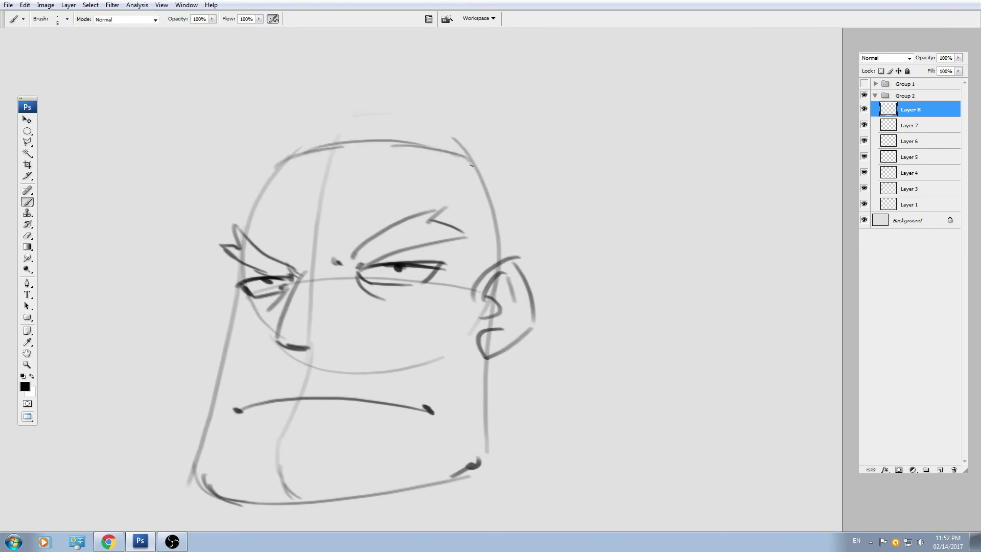
pyautogui.moveTo(418, 148); pyautogui.dragTo(471, 160)
pyautogui.moveTo(344, 178); pyautogui.dragTo(351, 160)
# Draw a hairline with a dark central peak across the forehead and a jagged edge down the near temple.
pyautogui.press('e')
pyautogui.press('b')
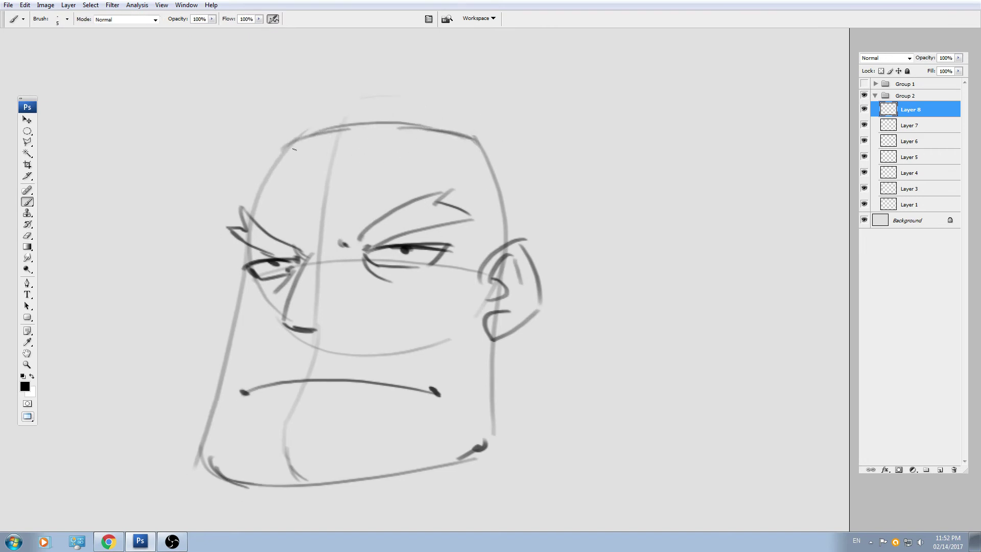
pyautogui.moveTo(294, 147)
pyautogui.mouseDown()
pyautogui.moveTo(332, 159)
pyautogui.moveTo(452, 153)
pyautogui.mouseUp()
pyautogui.hotkey('ctrl', 'z')
pyautogui.moveTo(336, 153)
pyautogui.mouseDown()
pyautogui.moveTo(485, 195)
pyautogui.moveTo(463, 181)
pyautogui.moveTo(497, 233)
pyautogui.mouseUp()
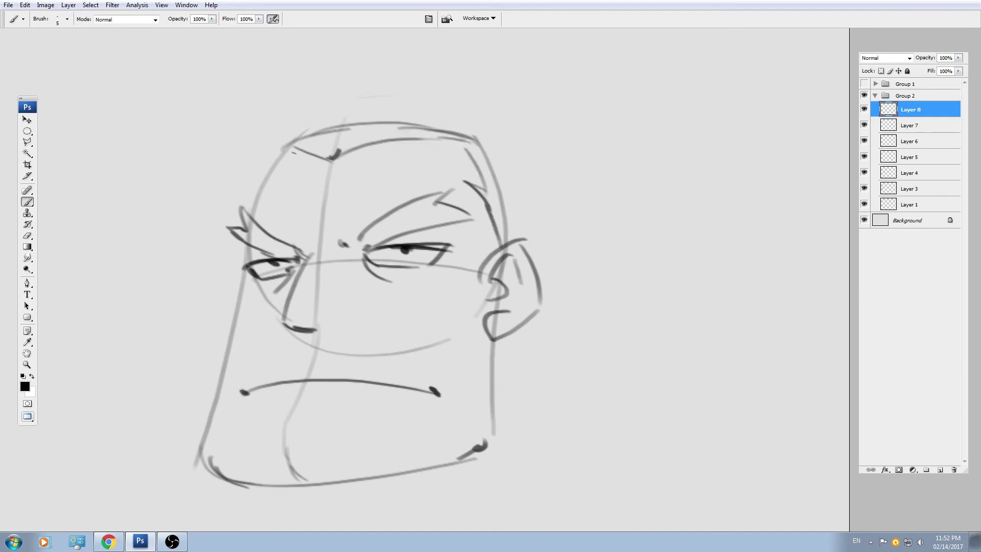
# Darken the far outline of the head from the forehead down the cheek to the rounded jaw corner.
pyautogui.moveTo(294, 151); pyautogui.dragTo(257, 214)
pyautogui.moveTo(240, 248); pyautogui.dragTo(256, 231)
pyautogui.hotkey('ctrl', 'z')
pyautogui.moveTo(301, 136); pyautogui.dragTo(269, 209)
pyautogui.moveTo(256, 262); pyautogui.dragTo(291, 169)
pyautogui.moveTo(296, 156)
pyautogui.mouseDown()
pyautogui.moveTo(257, 337)
pyautogui.moveTo(286, 363)
pyautogui.mouseUp()
pyautogui.moveTo(300, 369); pyautogui.dragTo(294, 351)
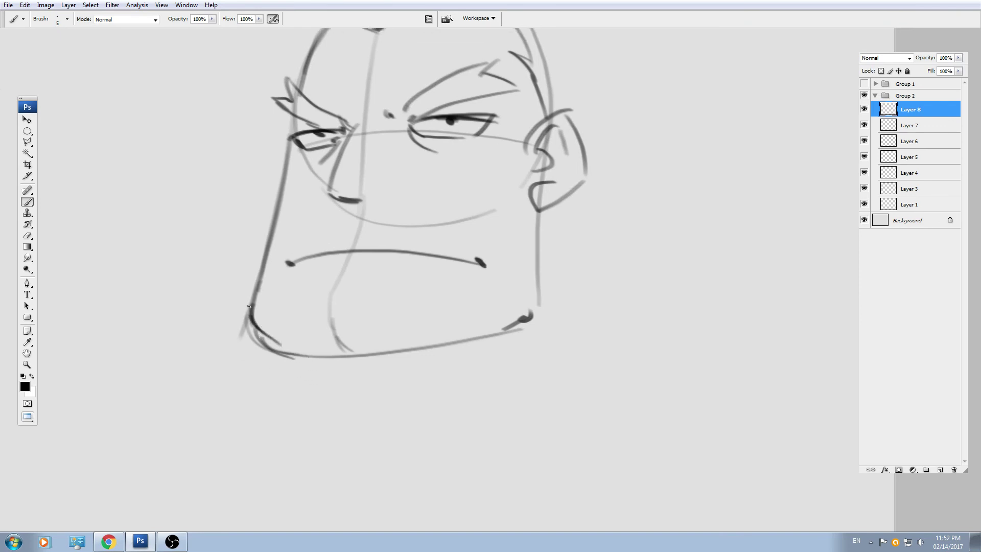
# Go over the bottom of the jaw with a darker line from the far corner to the near one.
pyautogui.moveTo(249, 305)
pyautogui.mouseDown()
pyautogui.moveTo(283, 354)
pyautogui.moveTo(473, 342)
pyautogui.mouseUp()
pyautogui.moveTo(404, 351); pyautogui.dragTo(531, 317)
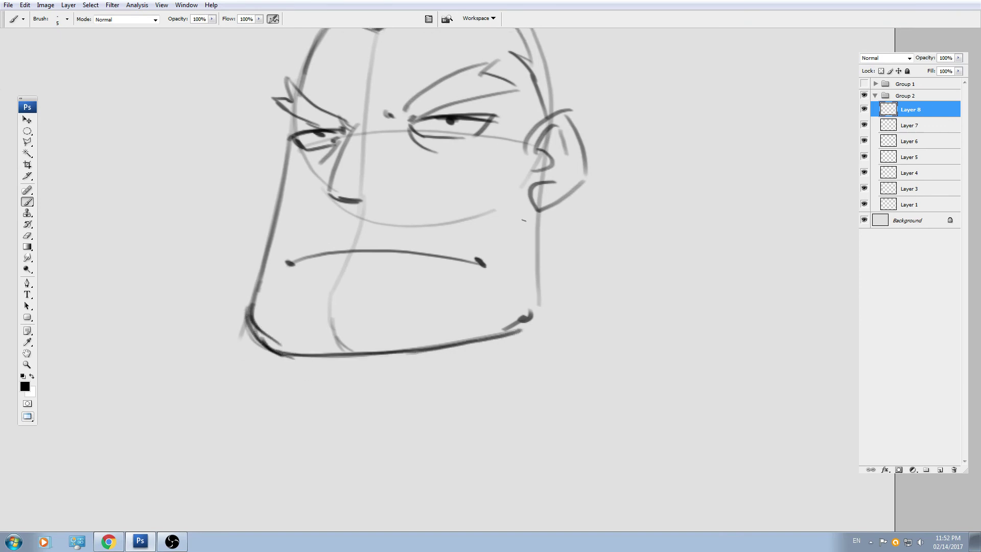
# Erase the overlapping lines beside the near ear and draw the hair edge from the temple past the ear to the lower cheek.
pyautogui.moveTo(523, 220); pyautogui.dragTo(527, 276)
pyautogui.press('e')
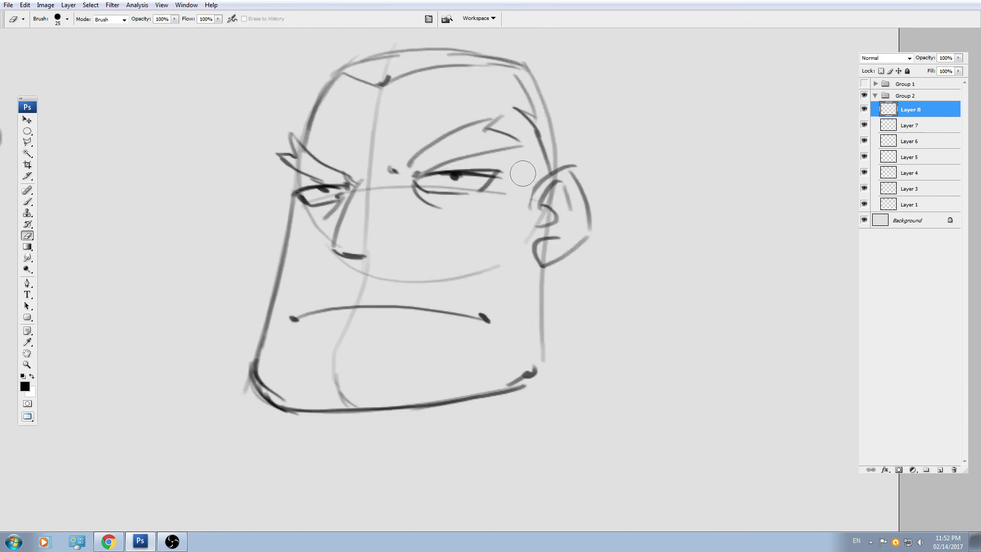
pyautogui.press('b')
pyautogui.press('e')
pyautogui.moveTo(549, 158)
pyautogui.mouseDown()
pyautogui.moveTo(542, 154)
pyautogui.moveTo(514, 233)
pyautogui.mouseUp()
pyautogui.press('b')
pyautogui.hotkey('ctrl', 'z')
pyautogui.moveTo(539, 141); pyautogui.dragTo(507, 224)
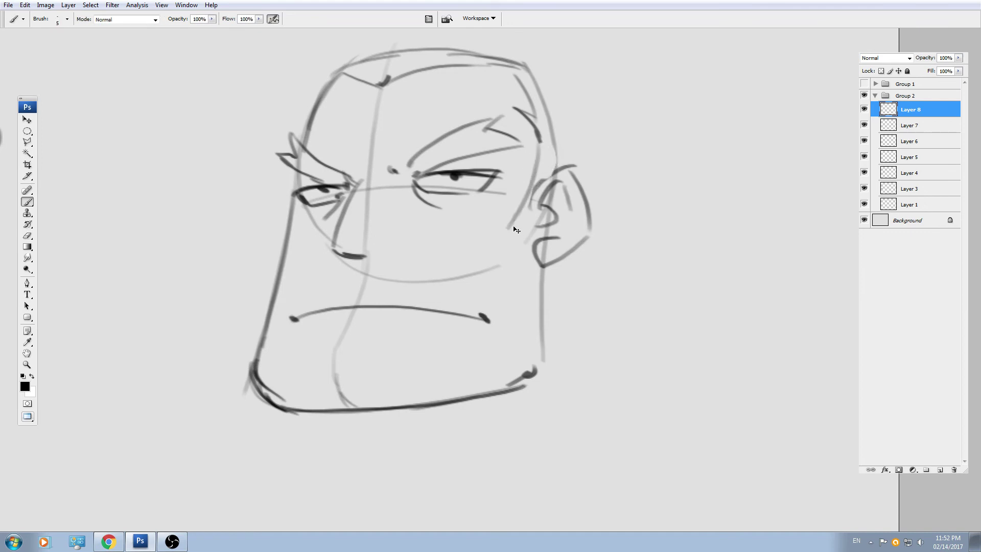
pyautogui.hotkey('ctrl', 'z')
pyautogui.moveTo(539, 143); pyautogui.dragTo(515, 309)
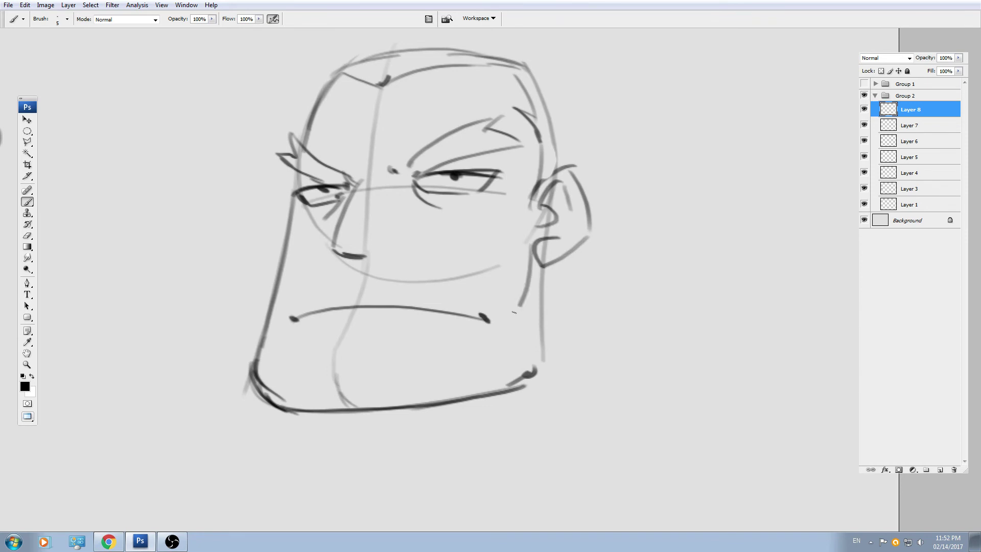
# Erase the straight jaw side below the near ear and replace it with a long sideburn ending in jagged tips.
pyautogui.press('e')
pyautogui.moveTo(540, 276); pyautogui.dragTo(542, 360)
pyautogui.press('b')
pyautogui.moveTo(513, 313); pyautogui.dragTo(544, 362)
pyautogui.moveTo(553, 267); pyautogui.dragTo(577, 368)
pyautogui.moveTo(555, 343)
pyautogui.mouseDown()
pyautogui.moveTo(569, 381)
pyautogui.moveTo(607, 360)
pyautogui.mouseUp()
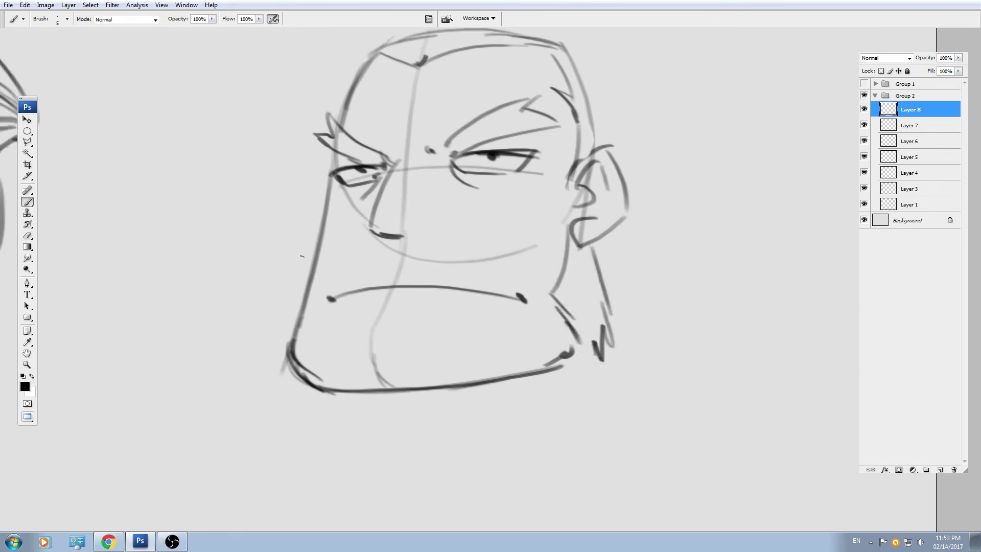
# Draw the far ear and a long strip of whiskers along the far jaw, and darken the far forehead edge.
pyautogui.moveTo(314, 248)
pyautogui.mouseDown()
pyautogui.moveTo(284, 333)
pyautogui.moveTo(290, 379)
pyautogui.moveTo(301, 385)
pyautogui.mouseUp()
pyautogui.moveTo(302, 201)
pyautogui.mouseDown()
pyautogui.moveTo(313, 223)
pyautogui.moveTo(339, 212)
pyautogui.mouseUp()
pyautogui.moveTo(330, 203)
pyautogui.mouseDown()
pyautogui.moveTo(320, 251)
pyautogui.moveTo(330, 264)
pyautogui.mouseUp()
pyautogui.moveTo(349, 185); pyautogui.dragTo(341, 262)
pyautogui.moveTo(373, 160); pyautogui.dragTo(353, 218)
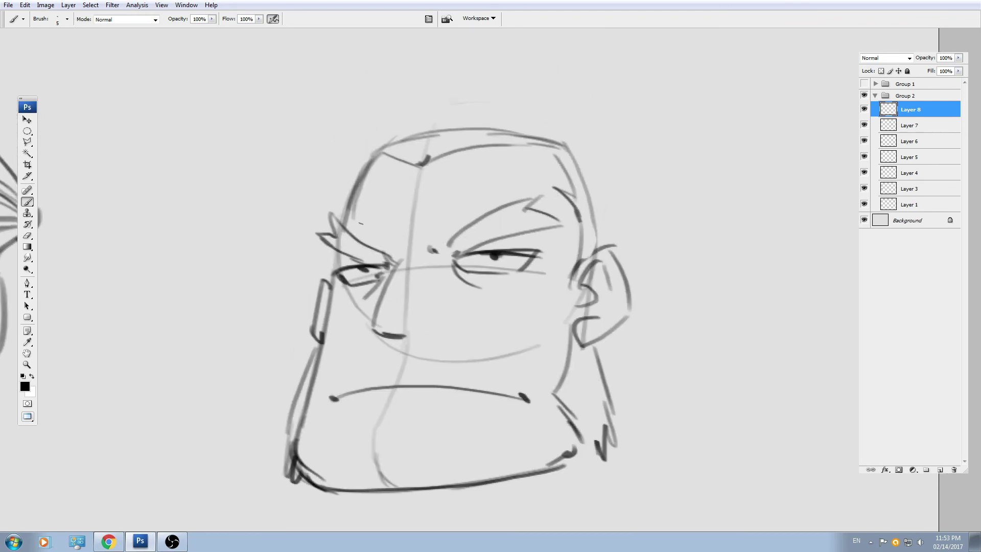
# Outline the hair above the near ear and add pointed hair tufts flaring out behind both ears.
pyautogui.moveTo(578, 147)
pyautogui.mouseDown()
pyautogui.moveTo(500, 160)
pyautogui.moveTo(534, 267)
pyautogui.mouseUp()
pyautogui.moveTo(552, 327)
pyautogui.mouseDown()
pyautogui.moveTo(591, 374)
pyautogui.moveTo(546, 393)
pyautogui.mouseUp()
pyautogui.moveTo(282, 336)
pyautogui.mouseDown()
pyautogui.moveTo(350, 296)
pyautogui.moveTo(270, 336)
pyautogui.moveTo(306, 338)
pyautogui.mouseUp()
# Erase the guides between the eyebrows and draw dark frown creases at the inner brow ends.
pyautogui.press('e')
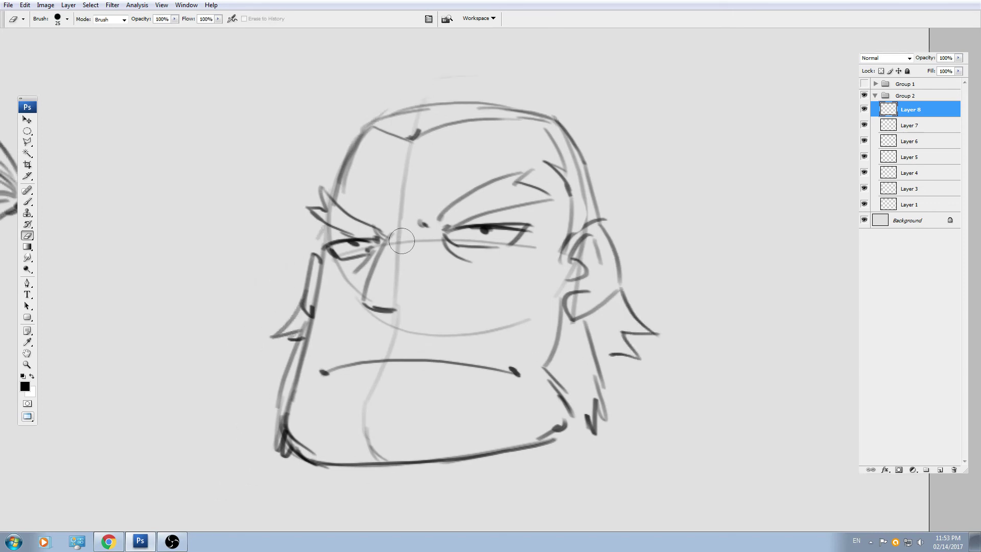
pyautogui.moveTo(403, 227)
pyautogui.mouseDown()
pyautogui.moveTo(382, 288)
pyautogui.moveTo(405, 295)
pyautogui.moveTo(406, 145)
pyautogui.moveTo(439, 239)
pyautogui.mouseUp()
pyautogui.press('b')
pyautogui.moveTo(384, 209); pyautogui.dragTo(387, 237)
pyautogui.moveTo(383, 228); pyautogui.dragTo(388, 237)
pyautogui.moveTo(404, 276); pyautogui.dragTo(393, 252)
# Erase the leftover centre and cheek guides, and draw a peaked chin shape below the mouth.
pyautogui.press('e')
pyautogui.moveTo(396, 302)
pyautogui.mouseDown()
pyautogui.moveTo(375, 320)
pyautogui.moveTo(508, 297)
pyautogui.mouseUp()
pyautogui.moveTo(377, 351)
pyautogui.mouseDown()
pyautogui.moveTo(361, 346)
pyautogui.moveTo(363, 423)
pyautogui.moveTo(360, 385)
pyautogui.moveTo(452, 425)
pyautogui.mouseUp()
pyautogui.press('b')
pyautogui.press('e')
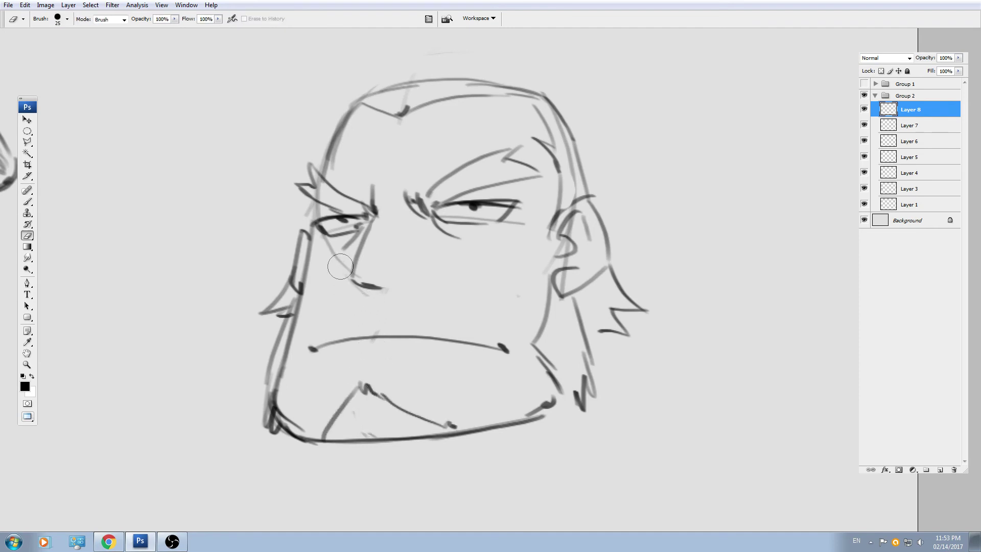
pyautogui.press('b')
pyautogui.moveTo(436, 205); pyautogui.dragTo(462, 201)
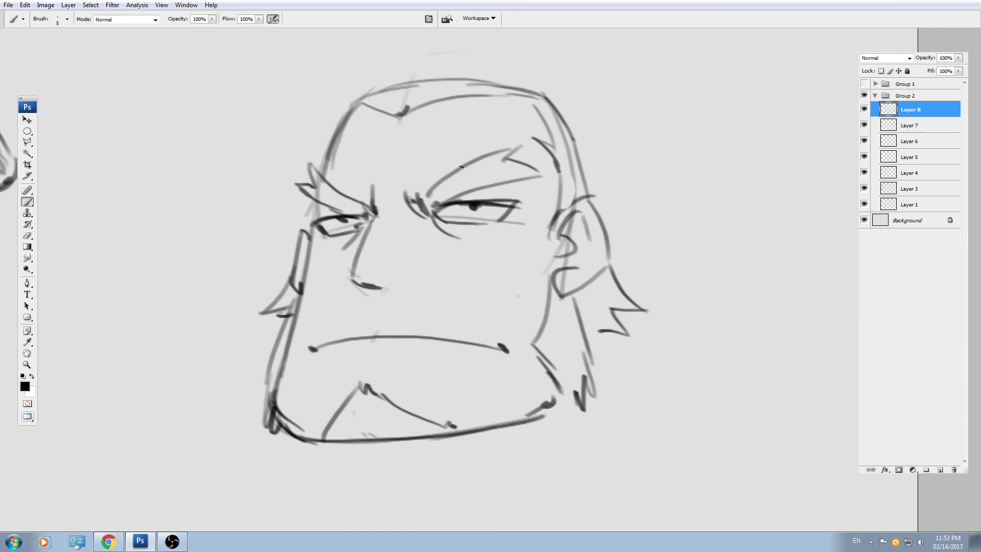
# Scale the square-jawed head up slightly beside the quiff-haired head.
pyautogui.hotkey('ctrl', '-')
pyautogui.moveTo(460, 351)
pyautogui.mouseDown()
pyautogui.moveTo(486, 328)
pyautogui.moveTo(400, 338)
pyautogui.mouseUp()
pyautogui.press('v')
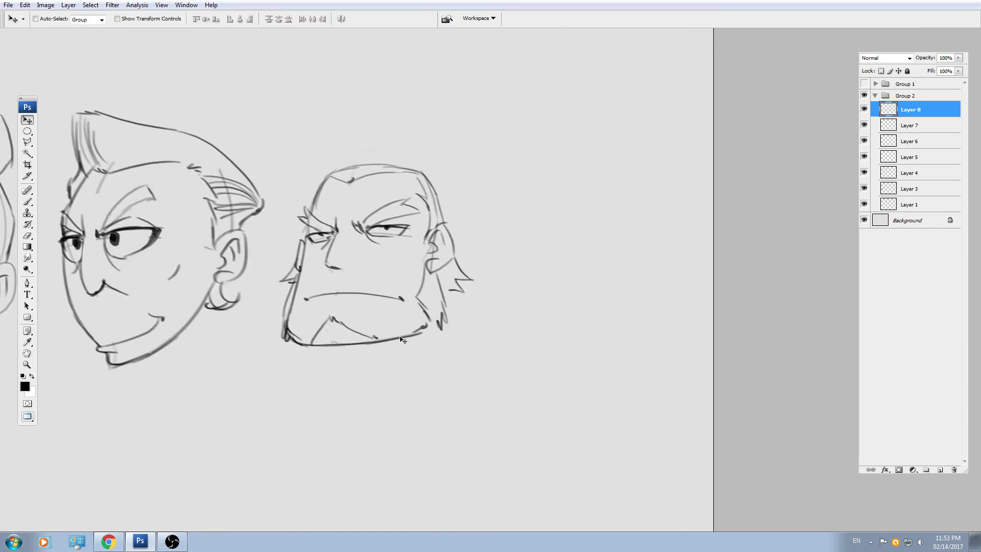
pyautogui.hotkey('ctrl', 't')
pyautogui.moveTo(475, 148); pyautogui.dragTo(512, 127)
pyautogui.press('Return')
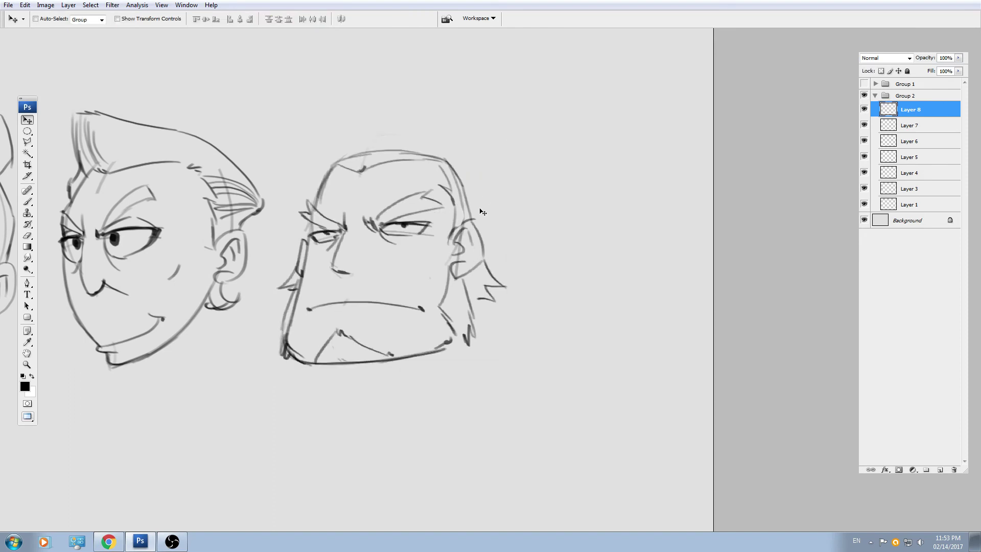
# Move all the head sketch layers together up into the upper part of the canvas.
pyautogui.hotkey('ctrl', '-')
pyautogui.moveTo(344, 337); pyautogui.dragTo(635, 288)
pyautogui.hotkey('ctrl', '-')
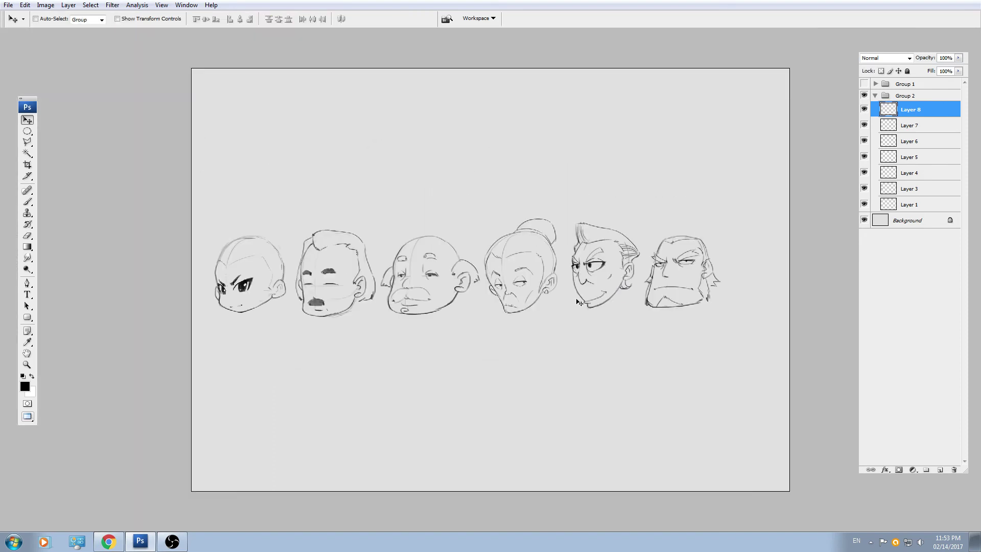
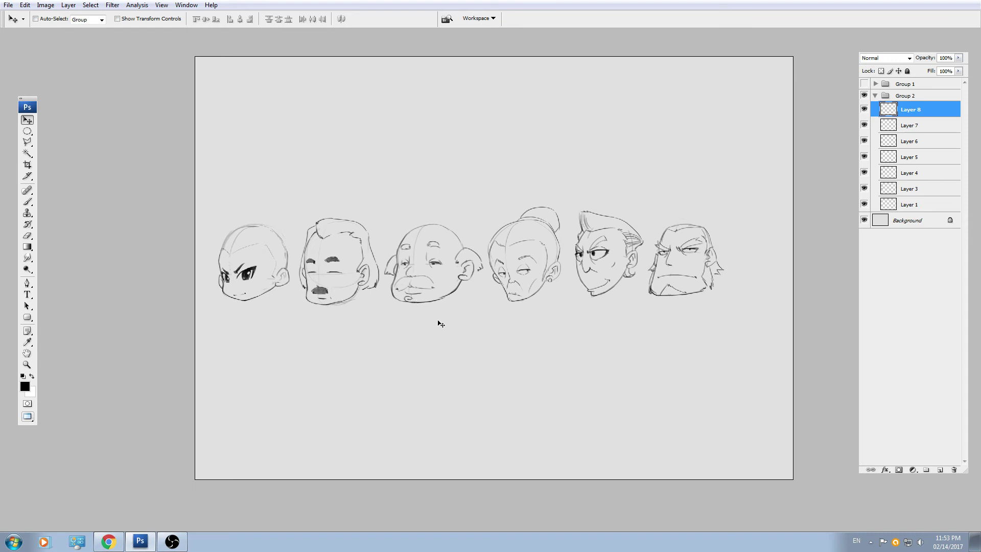
pyautogui.keyDown('shift'); pyautogui.click(904, 206); pyautogui.keyUp('shift')
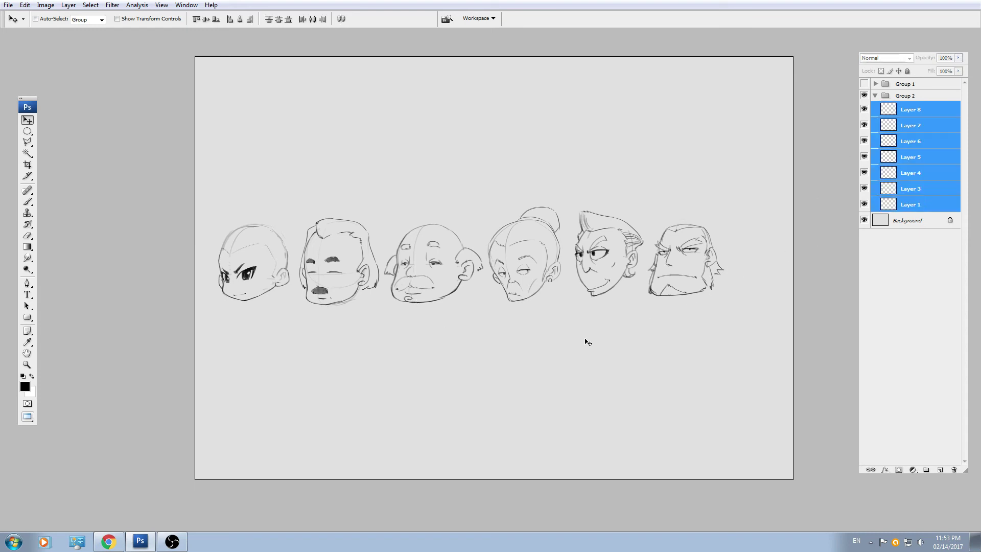
pyautogui.moveTo(588, 342)
pyautogui.mouseDown()
pyautogui.moveTo(565, 241)
pyautogui.moveTo(576, 224)
pyautogui.moveTo(610, 233)
pyautogui.mouseUp()
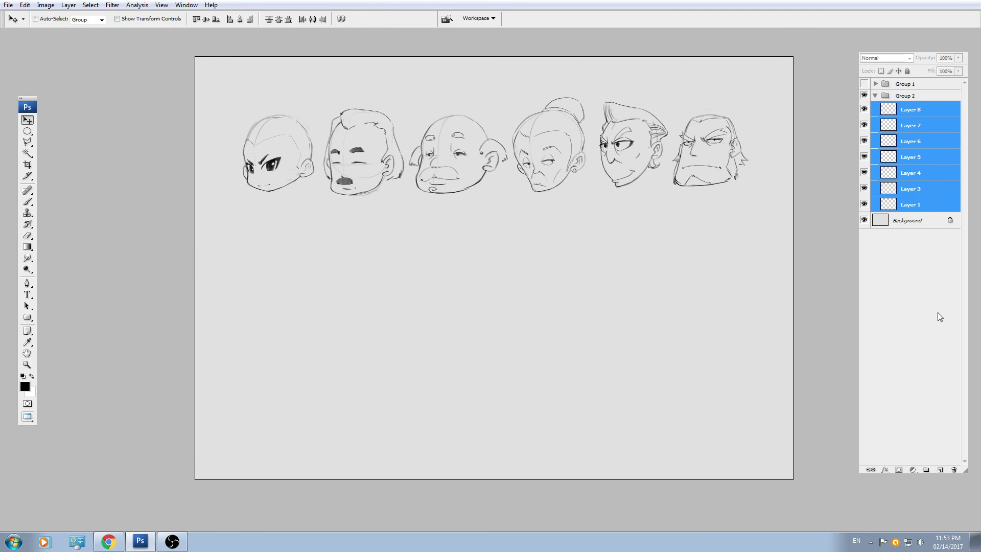
# Add a new layer above the top head layer and sketch the left curve of a large round head below the first head.
pyautogui.click(904, 115)
pyautogui.click(939, 470)
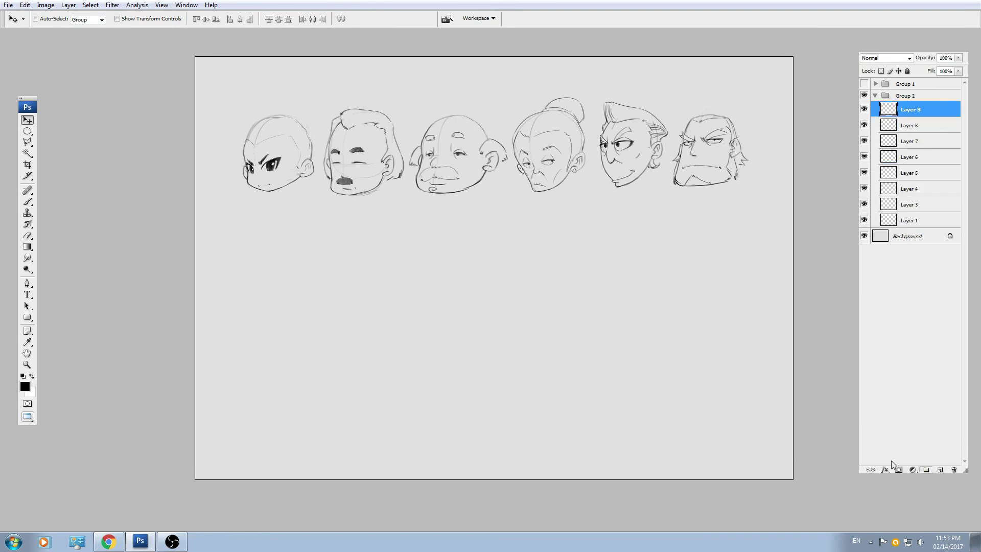
pyautogui.hotkey('ctrl', '+')
pyautogui.hotkey('ctrl', '+')
pyautogui.moveTo(176, 237); pyautogui.dragTo(526, 306)
pyautogui.hotkey('ctrl', '+')
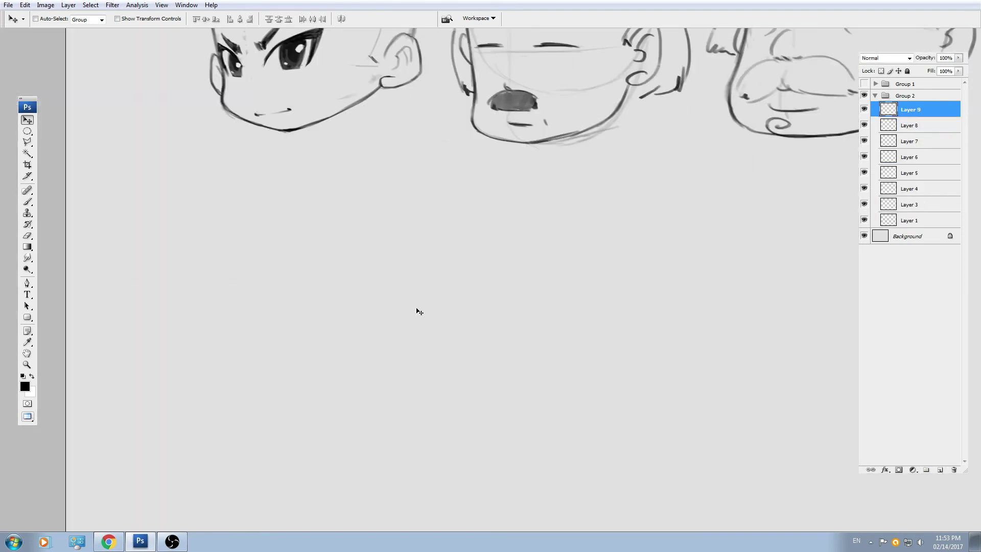
pyautogui.press('b')
pyautogui.hotkey('ctrl', '+')
pyautogui.moveTo(289, 151)
pyautogui.mouseDown()
pyautogui.moveTo(431, 190)
pyautogui.moveTo(452, 226)
pyautogui.mouseUp()
pyautogui.moveTo(440, 154); pyautogui.dragTo(240, 378)
pyautogui.hotkey('ctrl', 'z')
pyautogui.moveTo(406, 136); pyautogui.dragTo(250, 441)
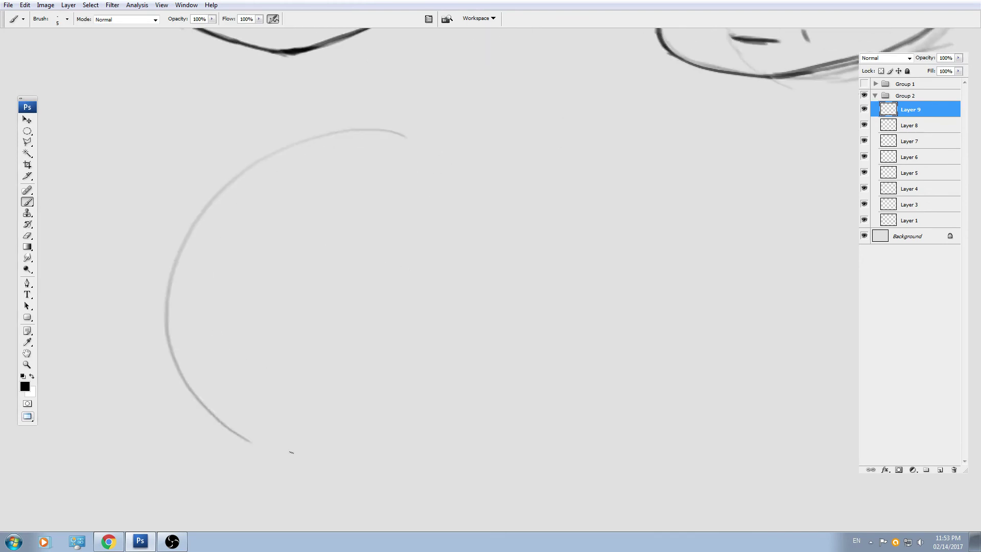
# Complete the round head outline with a curved right side and a wide, flattened bottom built from overlapping strokes.
pyautogui.moveTo(410, 139); pyautogui.dragTo(533, 413)
pyautogui.moveTo(408, 385); pyautogui.dragTo(423, 348)
pyautogui.hotkey('ctrl', 'z')
pyautogui.moveTo(428, 94)
pyautogui.mouseDown()
pyautogui.moveTo(508, 350)
pyautogui.moveTo(501, 355)
pyautogui.mouseUp()
pyautogui.moveTo(271, 375)
pyautogui.mouseDown()
pyautogui.moveTo(300, 354)
pyautogui.moveTo(475, 376)
pyautogui.mouseUp()
pyautogui.moveTo(570, 303); pyautogui.dragTo(424, 403)
pyautogui.moveTo(316, 356); pyautogui.dragTo(346, 356)
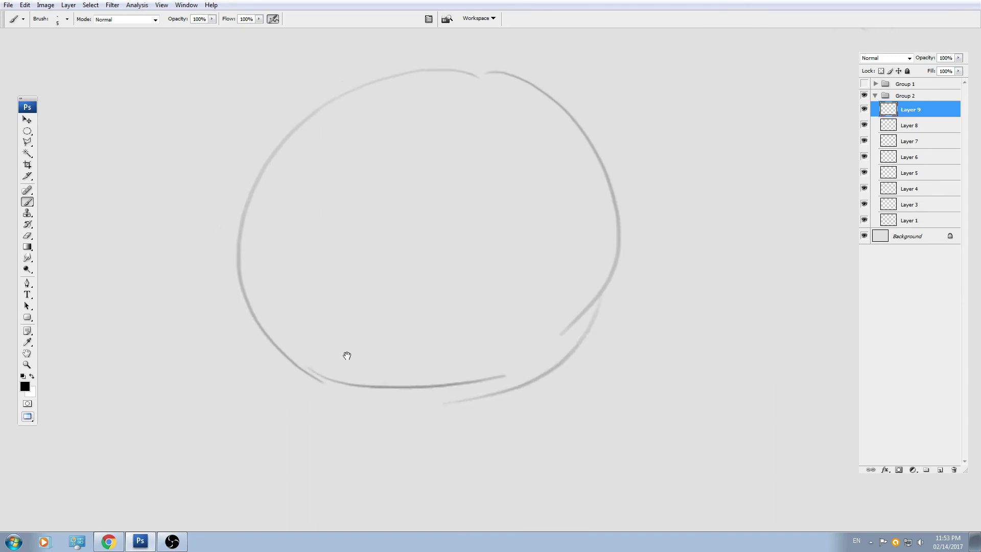
pyautogui.moveTo(279, 353); pyautogui.dragTo(457, 395)
pyautogui.moveTo(602, 291); pyautogui.dragTo(472, 389)
pyautogui.moveTo(254, 265); pyautogui.dragTo(301, 276)
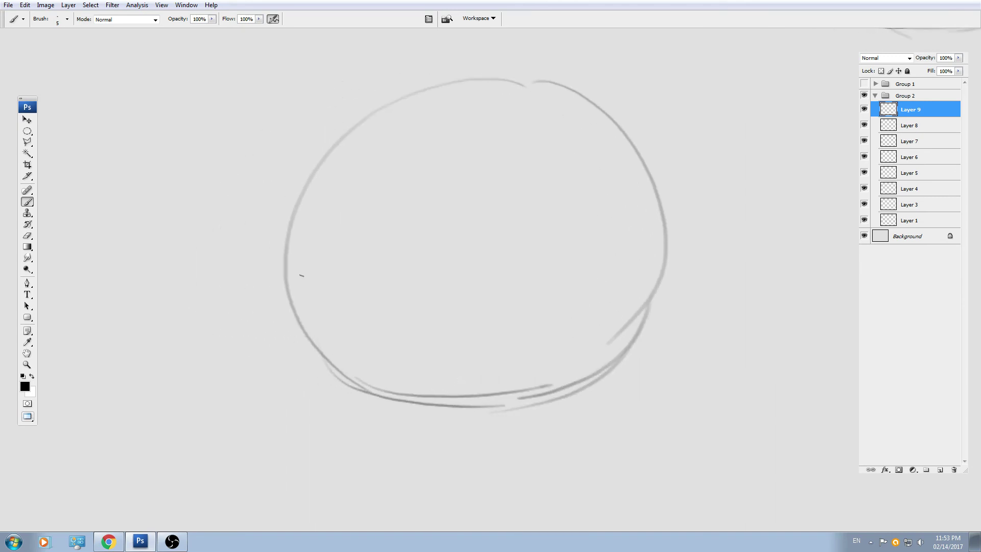
# Draw a curved eye line high on the round head and a bowed vertical centre guide through it.
pyautogui.moveTo(397, 155); pyautogui.dragTo(572, 146)
pyautogui.hotkey('ctrl', 'z')
pyautogui.moveTo(335, 181); pyautogui.dragTo(579, 173)
pyautogui.moveTo(452, 86); pyautogui.dragTo(457, 397)
pyautogui.moveTo(427, 260); pyautogui.dragTo(442, 288)
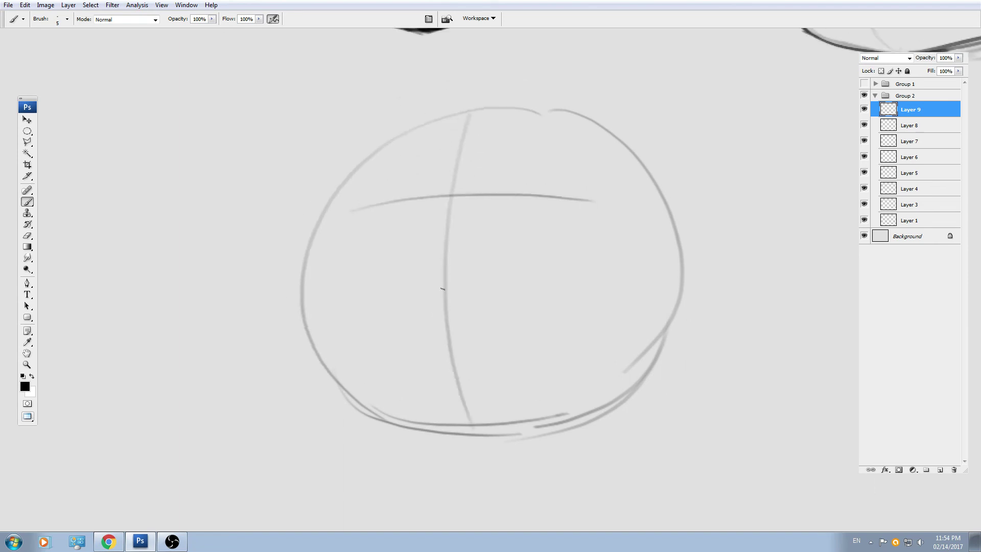
# Draw a rounded nose on the centre guide and two half-lidded eyes with arched upper lids and dark pupils.
pyautogui.moveTo(437, 215); pyautogui.dragTo(462, 226)
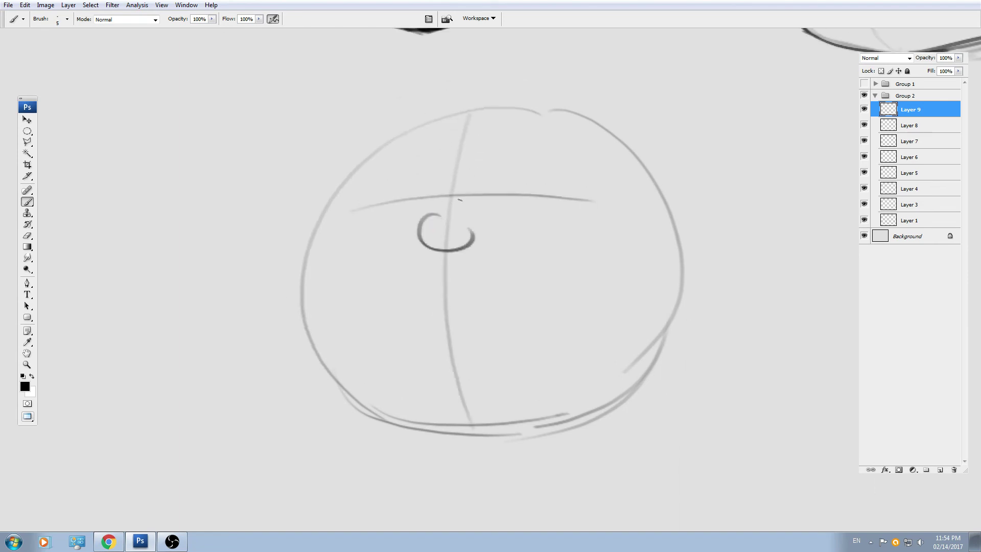
pyautogui.moveTo(512, 188)
pyautogui.mouseDown()
pyautogui.moveTo(555, 188)
pyautogui.moveTo(525, 201)
pyautogui.mouseUp()
pyautogui.moveTo(420, 197)
pyautogui.mouseDown()
pyautogui.moveTo(368, 197)
pyautogui.moveTo(417, 195)
pyautogui.moveTo(415, 207)
pyautogui.moveTo(396, 190)
pyautogui.mouseUp()
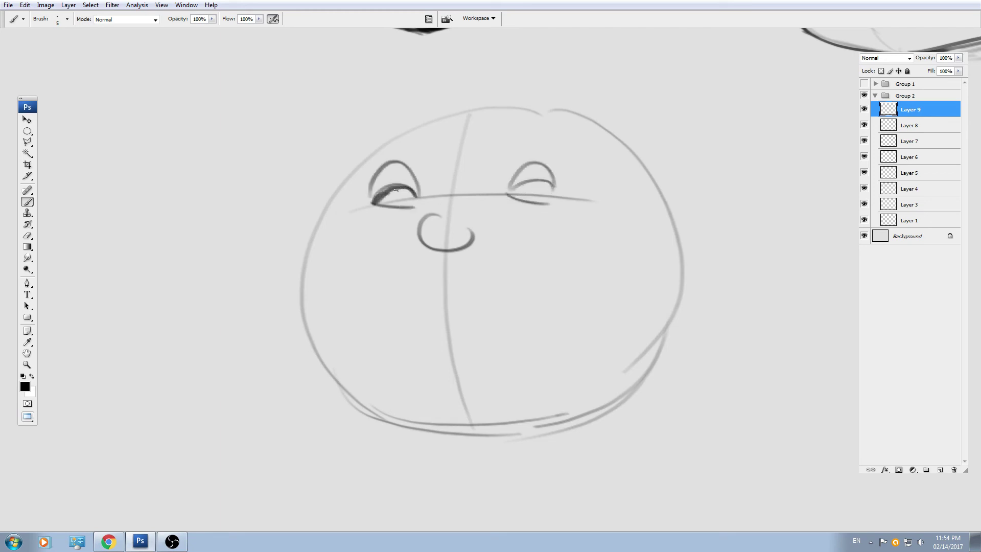
pyautogui.moveTo(513, 190)
pyautogui.mouseDown()
pyautogui.moveTo(556, 183)
pyautogui.moveTo(535, 197)
pyautogui.mouseUp()
pyautogui.moveTo(393, 199); pyautogui.dragTo(416, 195)
# Draw short, curved eyebrows above both eyes of the round head.
pyautogui.moveTo(433, 161); pyautogui.dragTo(427, 182)
pyautogui.moveTo(508, 155); pyautogui.dragTo(538, 159)
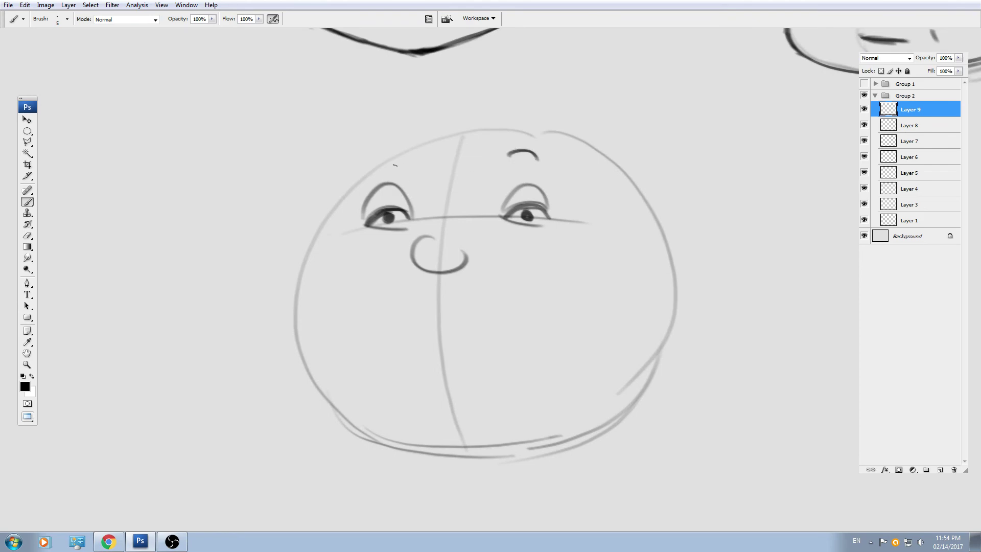
pyautogui.moveTo(405, 178); pyautogui.dragTo(387, 168)
pyautogui.moveTo(515, 158); pyautogui.dragTo(540, 164)
# Draw a smiling curve directly beneath the nose with dark accents at both ends.
pyautogui.moveTo(448, 253)
pyautogui.mouseDown()
pyautogui.moveTo(454, 225)
pyautogui.moveTo(523, 232)
pyautogui.mouseUp()
pyautogui.hotkey('ctrl', 'z')
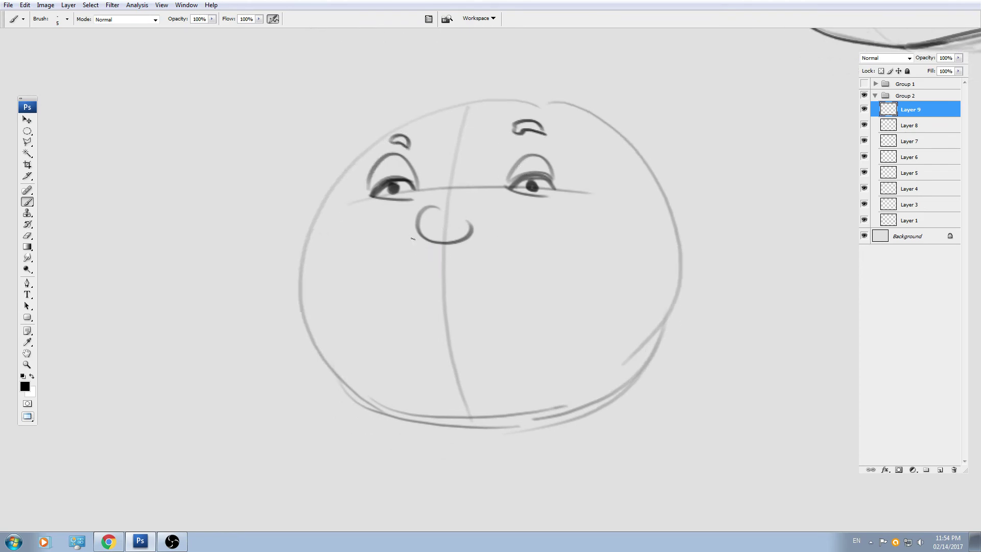
pyautogui.moveTo(411, 239); pyautogui.dragTo(492, 232)
pyautogui.moveTo(410, 244); pyautogui.dragTo(405, 252)
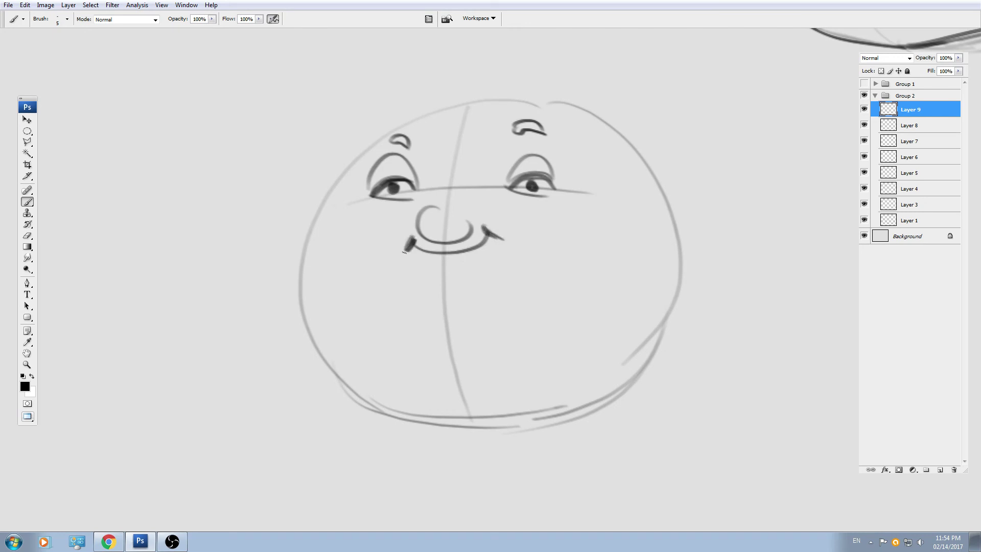
# Add dark accents at the inner eye and brow corners and erase the inner ends of the eyelid arcs.
pyautogui.moveTo(496, 179)
pyautogui.mouseDown()
pyautogui.moveTo(482, 192)
pyautogui.moveTo(494, 182)
pyautogui.mouseUp()
pyautogui.press('e')
pyautogui.moveTo(376, 180); pyautogui.dragTo(405, 198)
pyautogui.press('b')
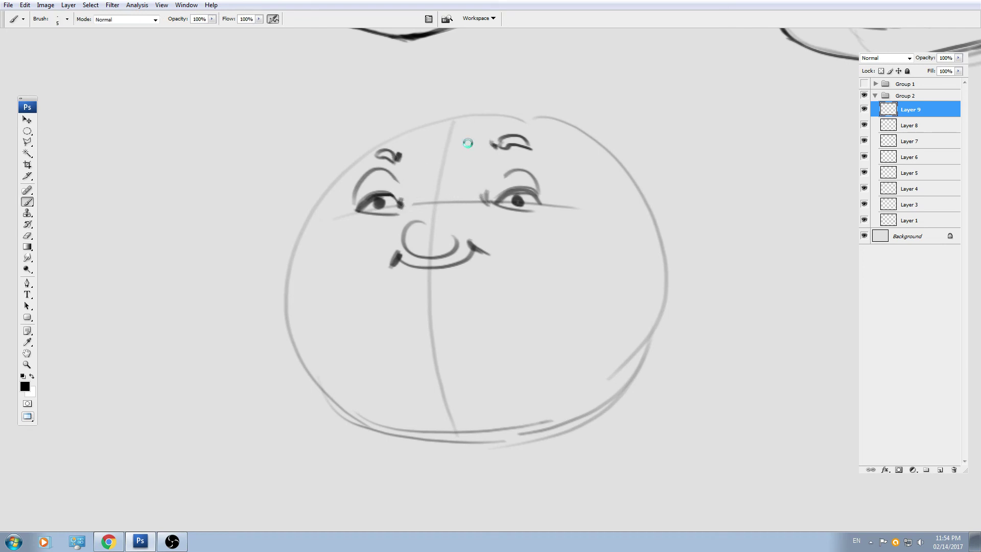
# Draw slanted cheek creases on both sides of the nose.
pyautogui.moveTo(476, 240)
pyautogui.mouseDown()
pyautogui.moveTo(456, 211)
pyautogui.moveTo(502, 225)
pyautogui.mouseUp()
pyautogui.moveTo(369, 219); pyautogui.dragTo(342, 237)
pyautogui.moveTo(451, 221); pyautogui.dragTo(418, 226)
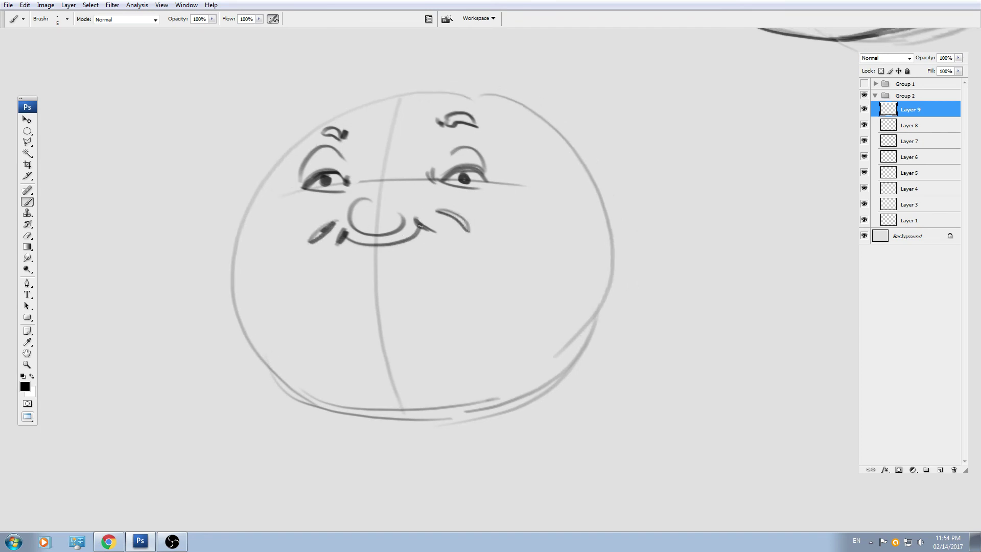
# Draw rounded ears with inner folds on both sides of the round head.
pyautogui.moveTo(488, 228); pyautogui.dragTo(457, 215)
pyautogui.moveTo(568, 206); pyautogui.dragTo(605, 244)
pyautogui.moveTo(577, 212); pyautogui.dragTo(572, 220)
pyautogui.moveTo(382, 239); pyautogui.dragTo(425, 226)
pyautogui.moveTo(252, 201)
pyautogui.mouseDown()
pyautogui.moveTo(225, 255)
pyautogui.moveTo(246, 253)
pyautogui.mouseUp()
# Reinforce the bald crown with a darker, smoother curve from the forehead around to the near ear.
pyautogui.moveTo(333, 146); pyautogui.dragTo(309, 212)
pyautogui.moveTo(286, 177); pyautogui.dragTo(424, 129)
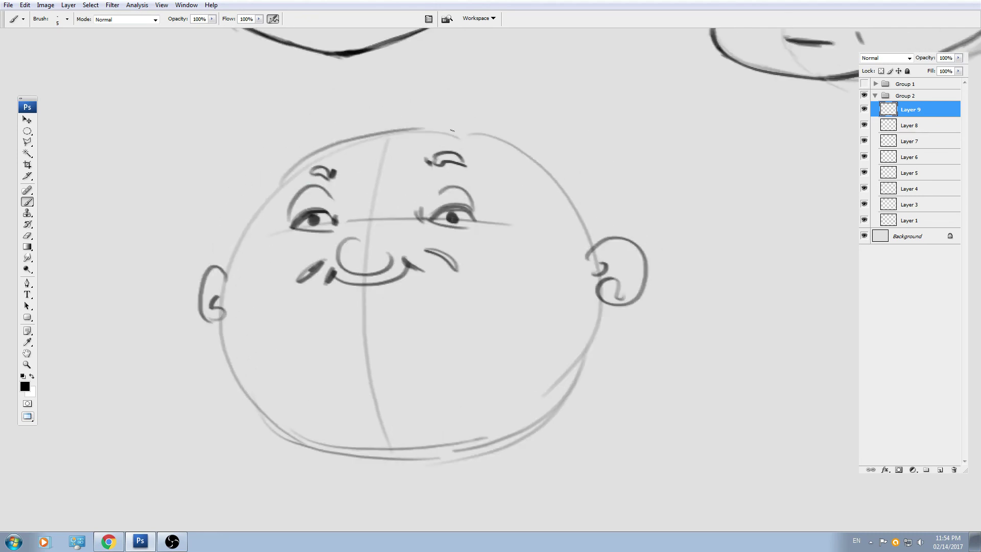
pyautogui.hotkey('ctrl', 'z')
pyautogui.moveTo(286, 182)
pyautogui.mouseDown()
pyautogui.moveTo(469, 123)
pyautogui.moveTo(500, 125)
pyautogui.moveTo(334, 143)
pyautogui.moveTo(472, 129)
pyautogui.moveTo(567, 196)
pyautogui.moveTo(575, 248)
pyautogui.mouseUp()
pyautogui.hotkey('ctrl', 'z')
# Draw jagged hair tufts flaring out above both ears of the bald head.
pyautogui.moveTo(585, 210)
pyautogui.mouseDown()
pyautogui.moveTo(646, 201)
pyautogui.moveTo(700, 242)
pyautogui.mouseUp()
pyautogui.moveTo(706, 249)
pyautogui.mouseDown()
pyautogui.moveTo(667, 243)
pyautogui.moveTo(652, 276)
pyautogui.mouseUp()
pyautogui.moveTo(201, 223)
pyautogui.mouseDown()
pyautogui.moveTo(159, 276)
pyautogui.moveTo(195, 278)
pyautogui.mouseUp()
pyautogui.moveTo(258, 225); pyautogui.dragTo(227, 284)
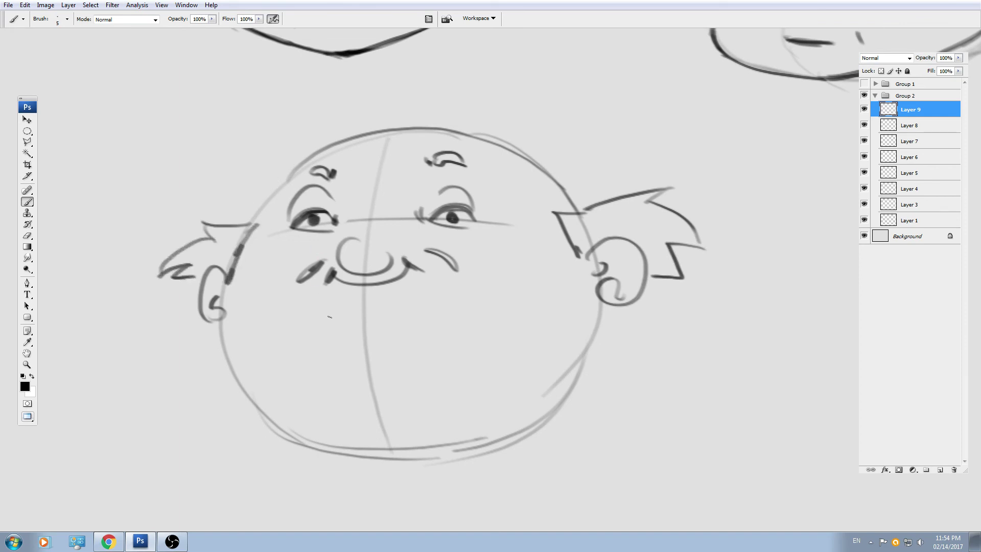
# Draw a small smiling mouth low on the face and darken the far cheek line down into a broad chin.
pyautogui.scroll(-3, 330, 306)
pyautogui.moveTo(345, 304)
pyautogui.mouseDown()
pyautogui.moveTo(396, 305)
pyautogui.moveTo(391, 319)
pyautogui.mouseUp()
pyautogui.moveTo(220, 275)
pyautogui.mouseDown()
pyautogui.moveTo(237, 252)
pyautogui.moveTo(273, 336)
pyautogui.mouseUp()
pyautogui.hotkey('ctrl', 'z')
pyautogui.moveTo(252, 222)
pyautogui.mouseDown()
pyautogui.moveTo(293, 356)
pyautogui.moveTo(270, 317)
pyautogui.moveTo(368, 376)
pyautogui.moveTo(493, 366)
pyautogui.mouseUp()
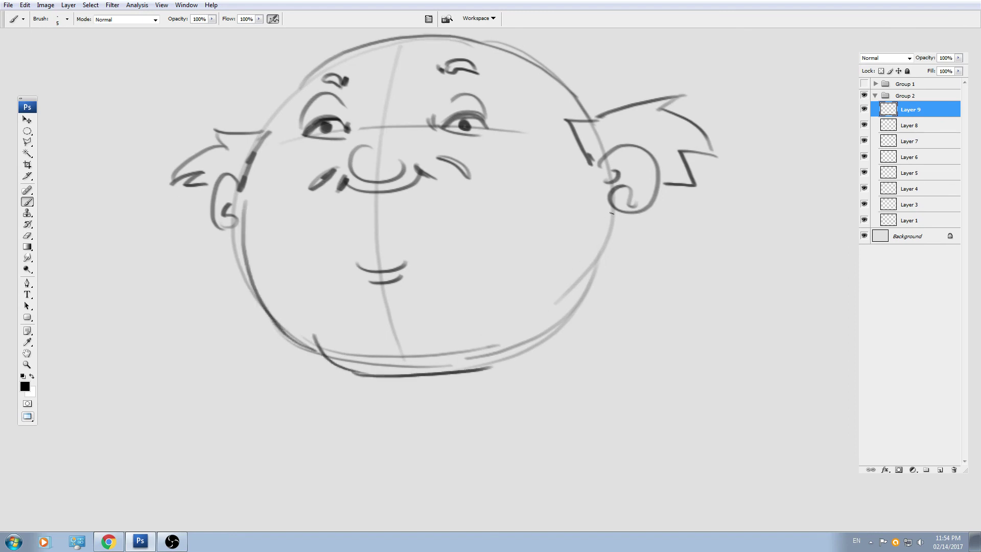
# Darken the near jawline from the ear down to the chin and refine the folds inside the near ear.
pyautogui.moveTo(612, 213); pyautogui.dragTo(543, 340)
pyautogui.moveTo(591, 277); pyautogui.dragTo(528, 349)
pyautogui.moveTo(444, 244); pyautogui.dragTo(506, 351)
pyautogui.moveTo(379, 177)
pyautogui.mouseDown()
pyautogui.moveTo(323, 245)
pyautogui.moveTo(539, 141)
pyautogui.moveTo(636, 207)
pyautogui.moveTo(656, 232)
pyautogui.mouseUp()
pyautogui.press('e')
pyautogui.moveTo(674, 267)
pyautogui.mouseDown()
pyautogui.moveTo(672, 278)
pyautogui.moveTo(698, 272)
pyautogui.mouseUp()
pyautogui.press('b')
pyautogui.moveTo(603, 366); pyautogui.dragTo(609, 313)
# Erase the centre, eye-line and leftover jaw guides, and add small crease marks at the top of the nose.
pyautogui.press('e')
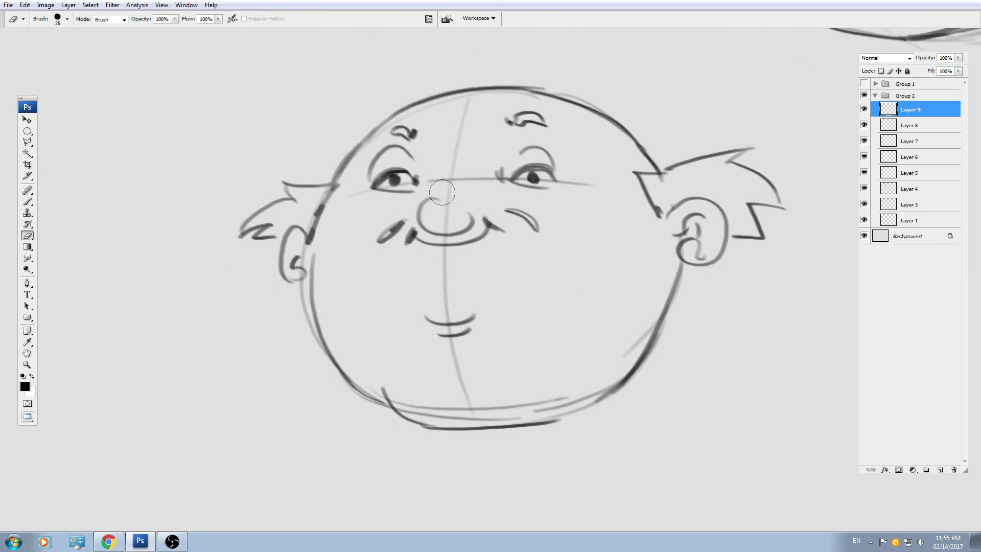
pyautogui.moveTo(451, 181)
pyautogui.mouseDown()
pyautogui.moveTo(462, 113)
pyautogui.moveTo(467, 181)
pyautogui.moveTo(490, 186)
pyautogui.moveTo(440, 204)
pyautogui.mouseUp()
pyautogui.press('b')
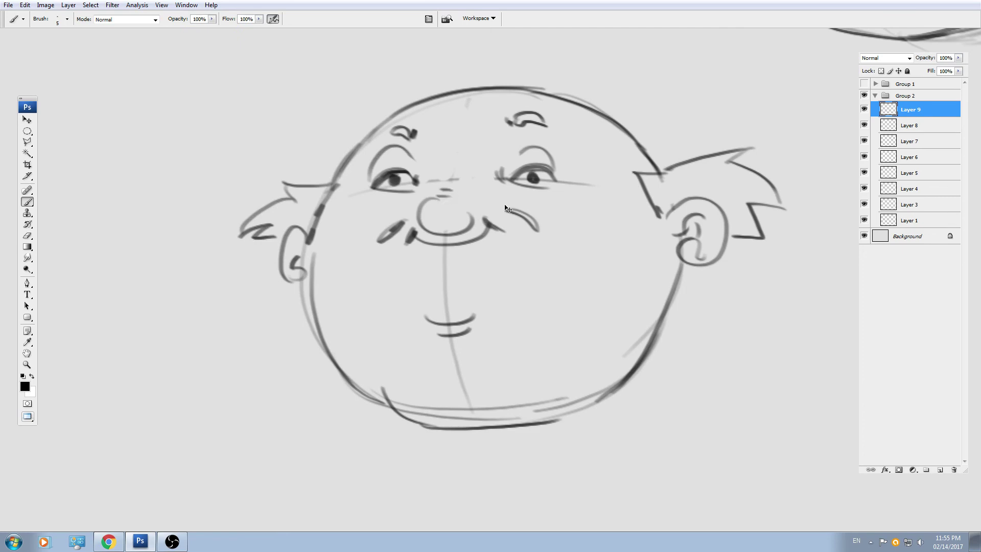
pyautogui.press('e')
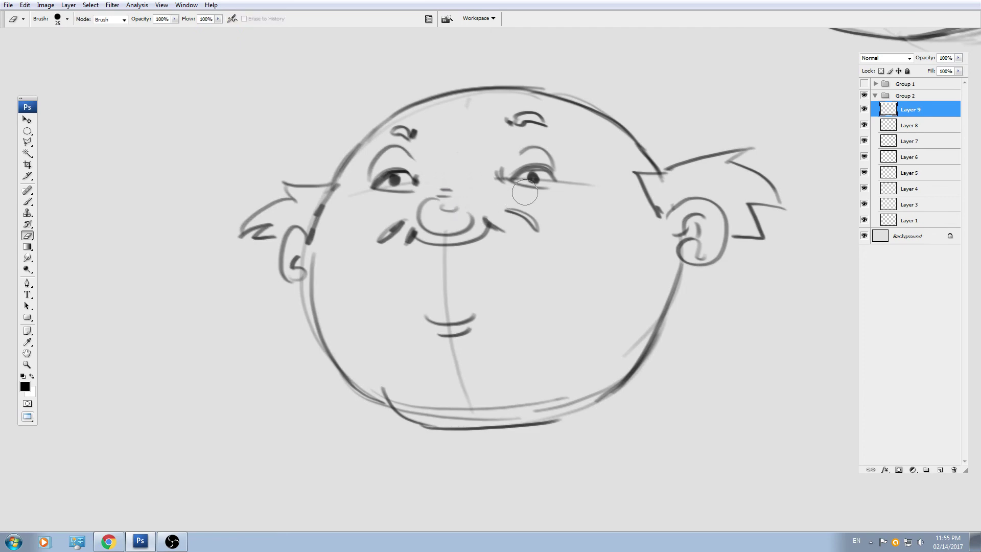
pyautogui.moveTo(573, 180); pyautogui.dragTo(528, 189)
pyautogui.press('b')
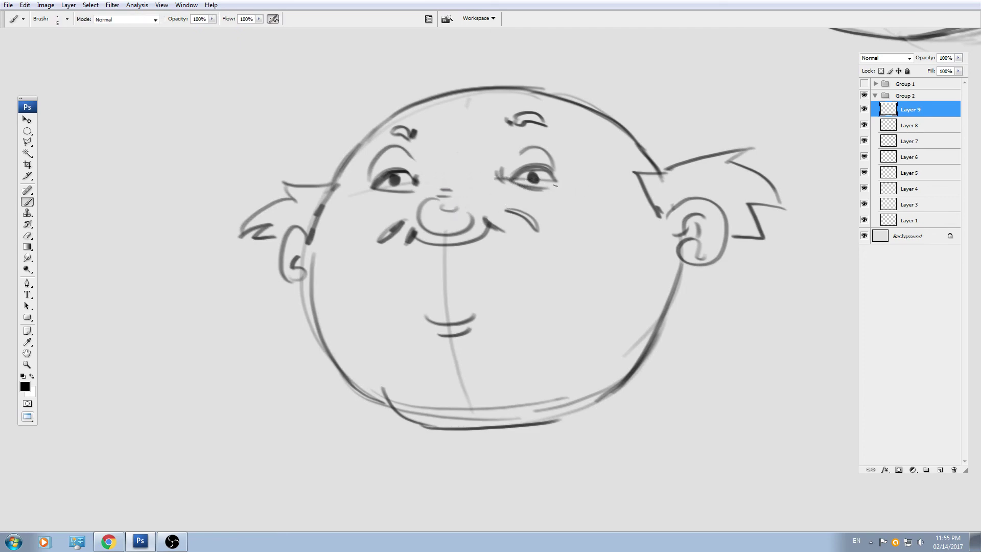
pyautogui.press('e')
pyautogui.moveTo(444, 246)
pyautogui.mouseDown()
pyautogui.moveTo(450, 308)
pyautogui.moveTo(470, 353)
pyautogui.moveTo(461, 356)
pyautogui.moveTo(470, 398)
pyautogui.moveTo(413, 404)
pyautogui.moveTo(538, 401)
pyautogui.moveTo(565, 393)
pyautogui.moveTo(621, 339)
pyautogui.mouseUp()
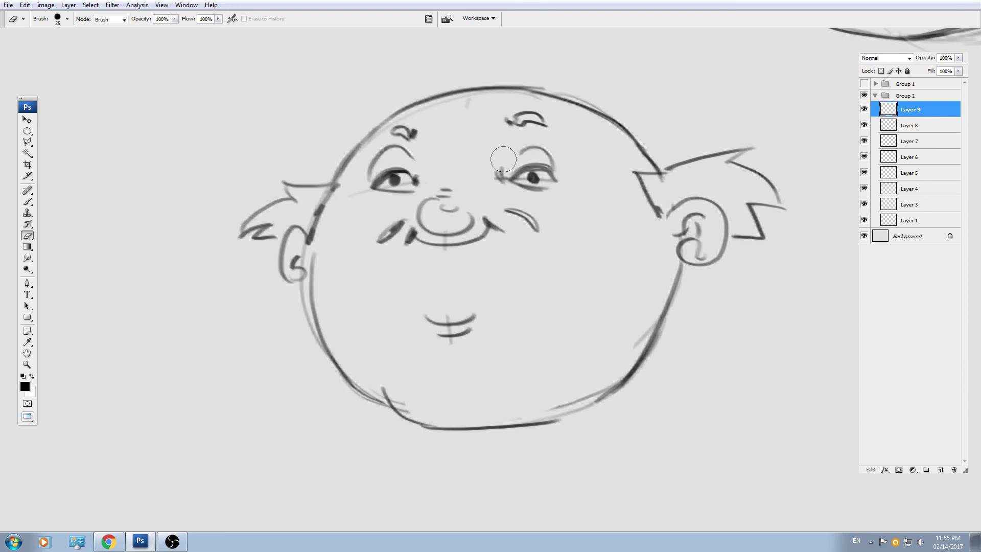
pyautogui.moveTo(212, 255); pyautogui.dragTo(173, 249)
# Scale the round bald head up and position it beneath the first head to start a second row.
pyautogui.press('b')
pyautogui.hotkey('ctrl', '-')
pyautogui.hotkey('ctrl', '-')
pyautogui.hotkey('ctrl', '-')
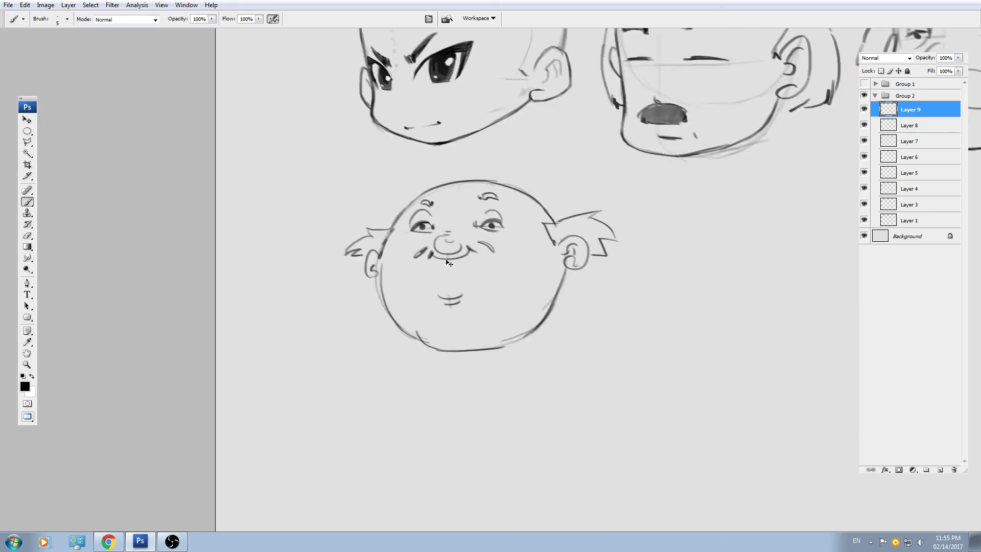
pyautogui.hotkey('ctrl', 't')
pyautogui.moveTo(411, 317); pyautogui.dragTo(455, 348)
pyautogui.press('Return')
pyautogui.hotkey('ctrl', '-')
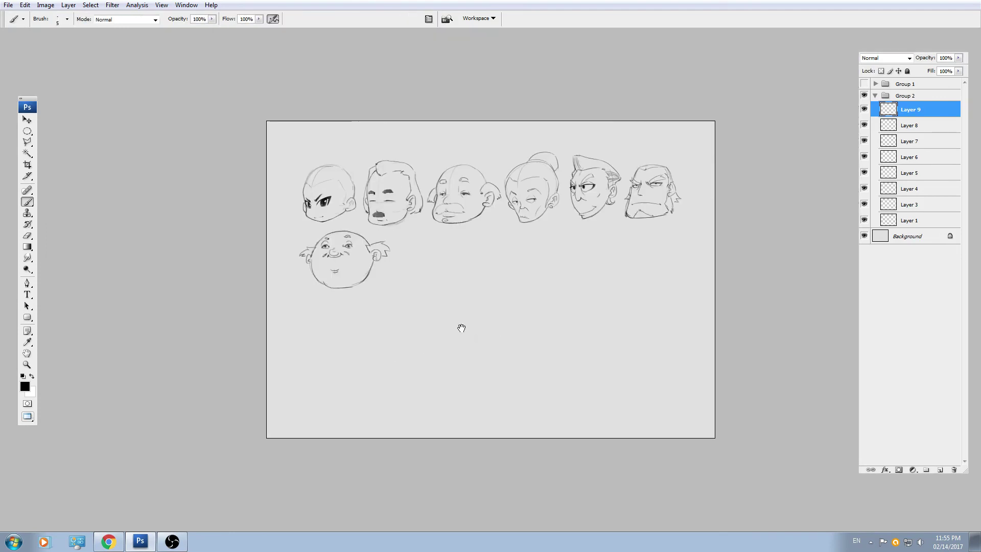
pyautogui.press('v')
pyautogui.moveTo(342, 304); pyautogui.dragTo(329, 305)
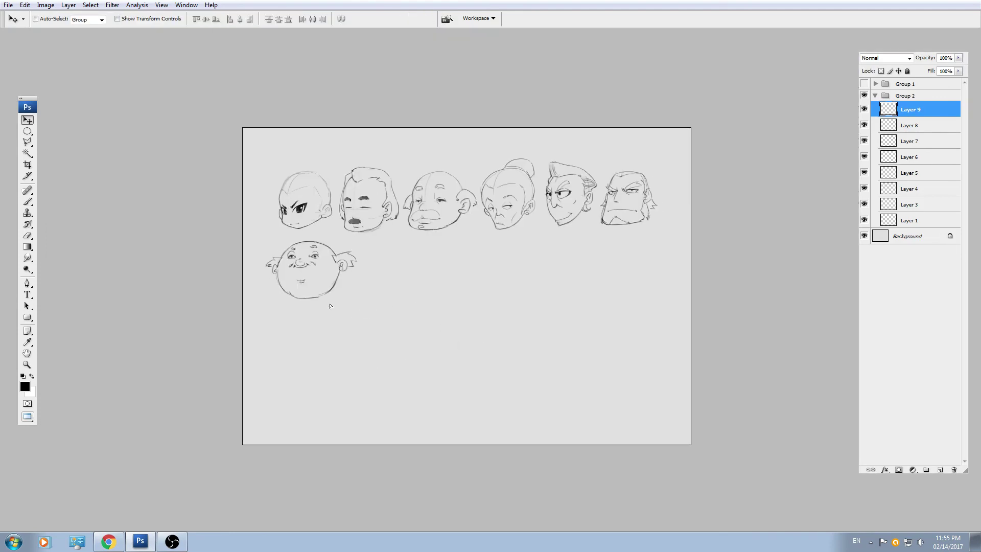
# Move the square-jawed head and the quiff-haired head into the second row beside the round bald head.
pyautogui.keyDown('ctrl'); pyautogui.click(633, 193); pyautogui.keyUp('ctrl')
pyautogui.moveTo(634, 193); pyautogui.dragTo(387, 280)
pyautogui.keyDown('ctrl'); pyautogui.click(561, 197); pyautogui.keyUp('ctrl')
pyautogui.moveTo(561, 197); pyautogui.dragTo(439, 275)
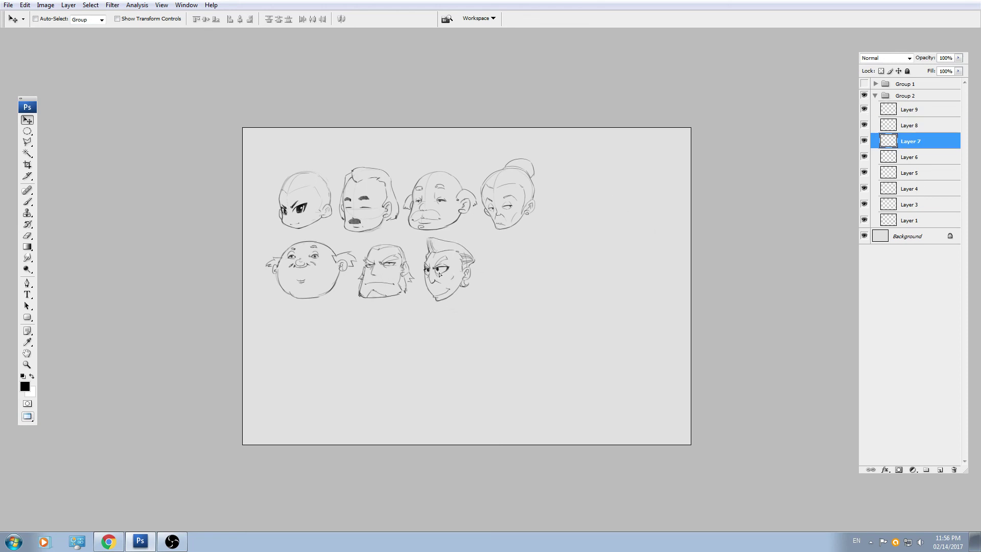
# Add a new layer and sketch the upper arcs of a circular head in the empty space beside the quiff-haired head.
pyautogui.click(940, 470)
pyautogui.hotkey('ctrl', '+')
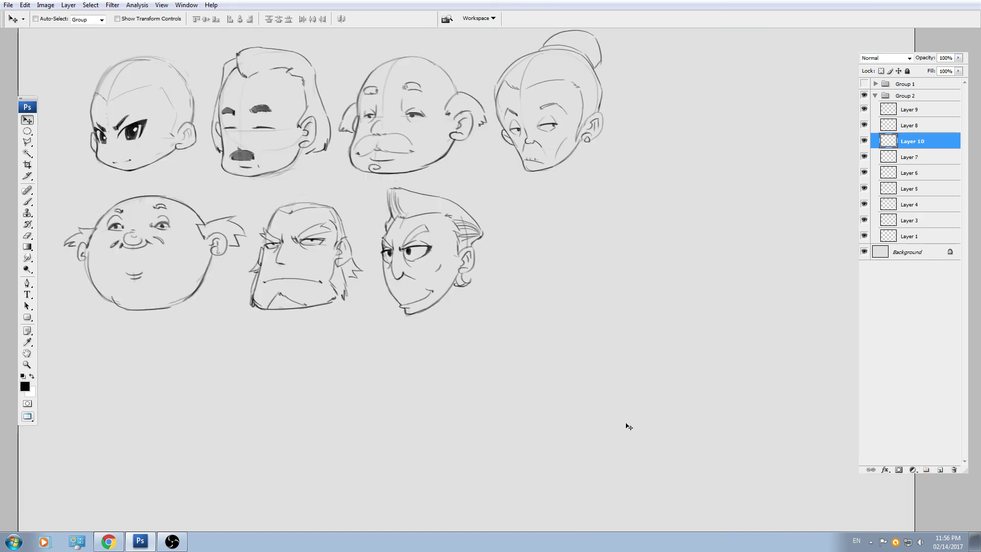
pyautogui.hscroll(3, 626, 425)
pyautogui.hscroll(-3, 395, 341)
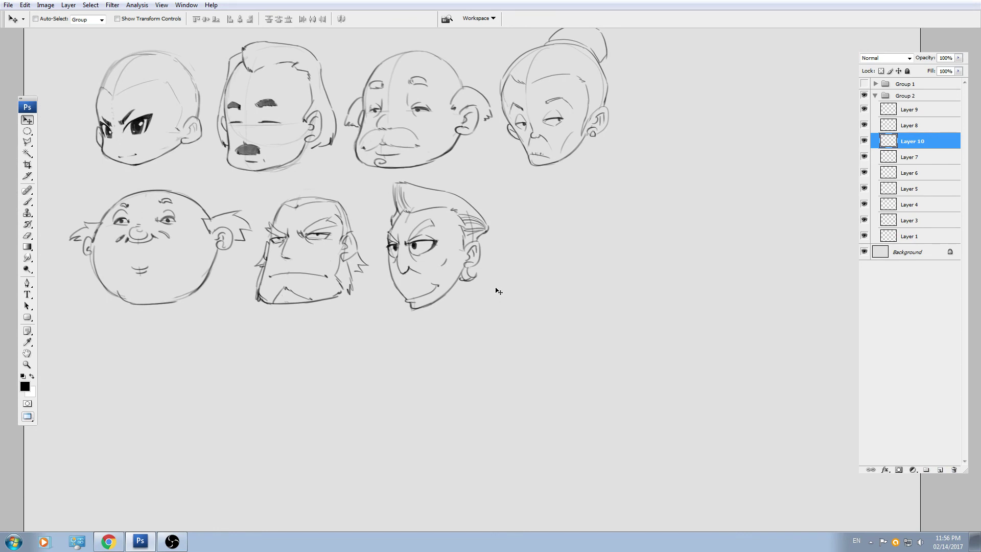
pyautogui.hotkey('ctrl', '+')
pyautogui.moveTo(585, 273); pyautogui.dragTo(349, 264)
pyautogui.press('b')
pyautogui.hotkey('ctrl', '+')
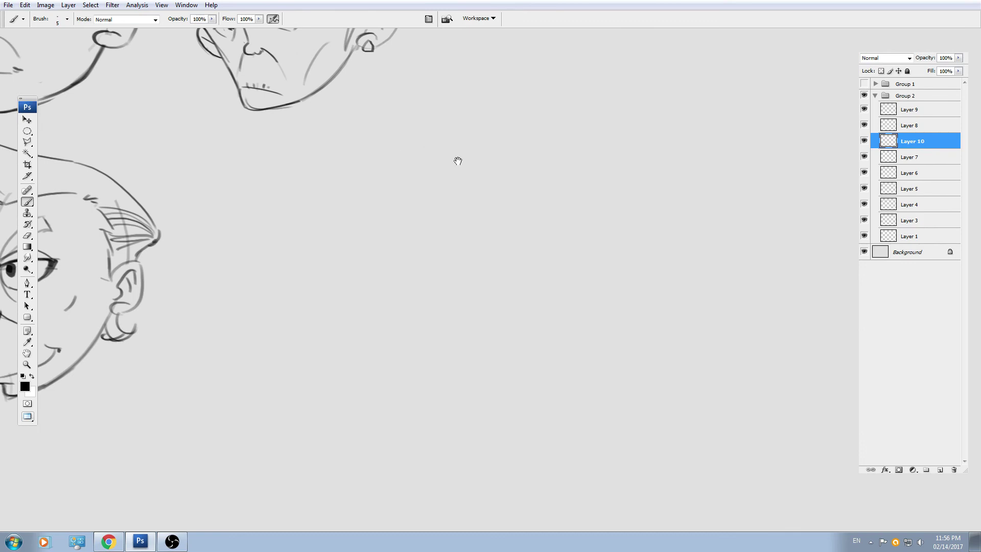
pyautogui.hscroll(6, 458, 161)
pyautogui.moveTo(478, 86)
pyautogui.mouseDown()
pyautogui.moveTo(287, 231)
pyautogui.moveTo(539, 308)
pyautogui.mouseUp()
pyautogui.hotkey('ctrl', 'z')
pyautogui.moveTo(487, 86); pyautogui.dragTo(555, 270)
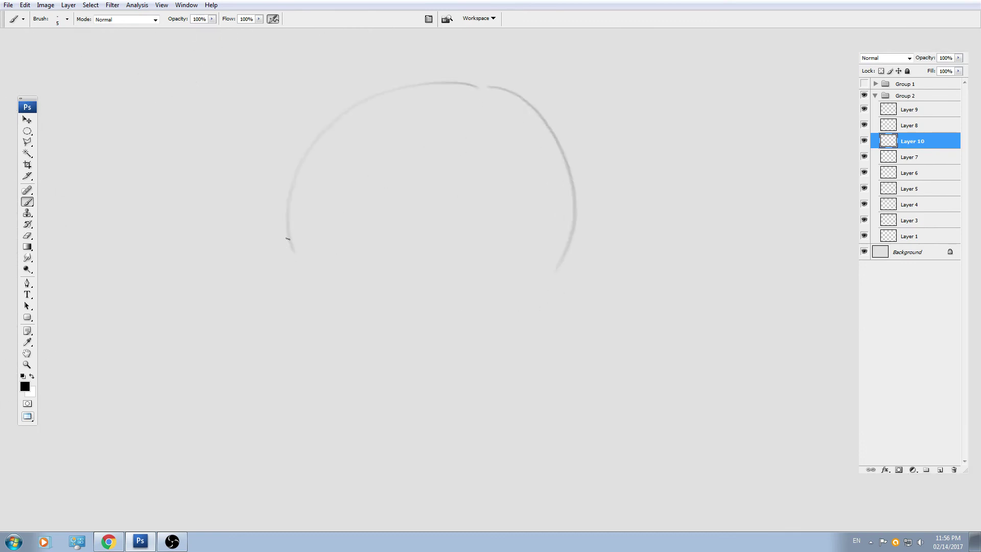
# Sketch the lower arcs of the circular head to close the circle.
pyautogui.moveTo(292, 251)
pyautogui.mouseDown()
pyautogui.moveTo(384, 364)
pyautogui.moveTo(445, 364)
pyautogui.mouseUp()
pyautogui.moveTo(579, 255); pyautogui.dragTo(492, 363)
pyautogui.scroll(-1, 292, 199)
pyautogui.hscroll(-1, 292, 200)
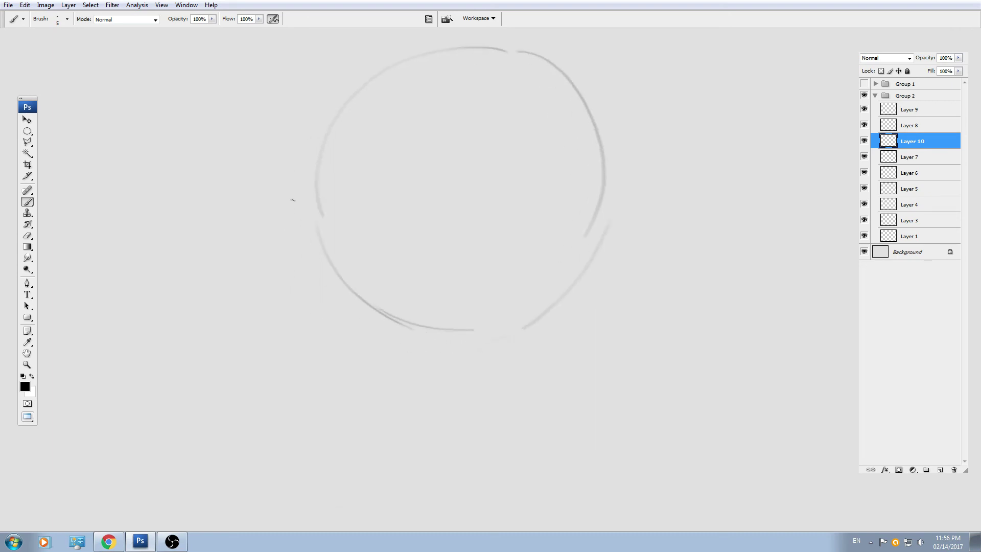
# Sketch the tapering sides of the jaw and a flat chin line below the circle.
pyautogui.moveTo(317, 173)
pyautogui.mouseDown()
pyautogui.moveTo(313, 277)
pyautogui.moveTo(359, 433)
pyautogui.mouseUp()
pyautogui.moveTo(349, 328); pyautogui.dragTo(348, 302)
pyautogui.hotkey('ctrl', 'z')
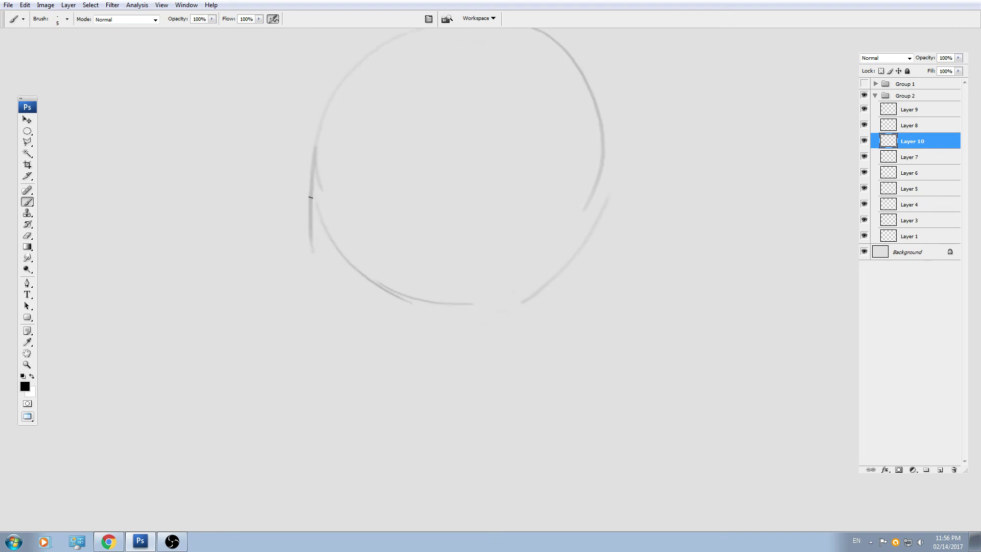
pyautogui.moveTo(310, 197); pyautogui.dragTo(350, 397)
pyautogui.moveTo(583, 210); pyautogui.dragTo(495, 406)
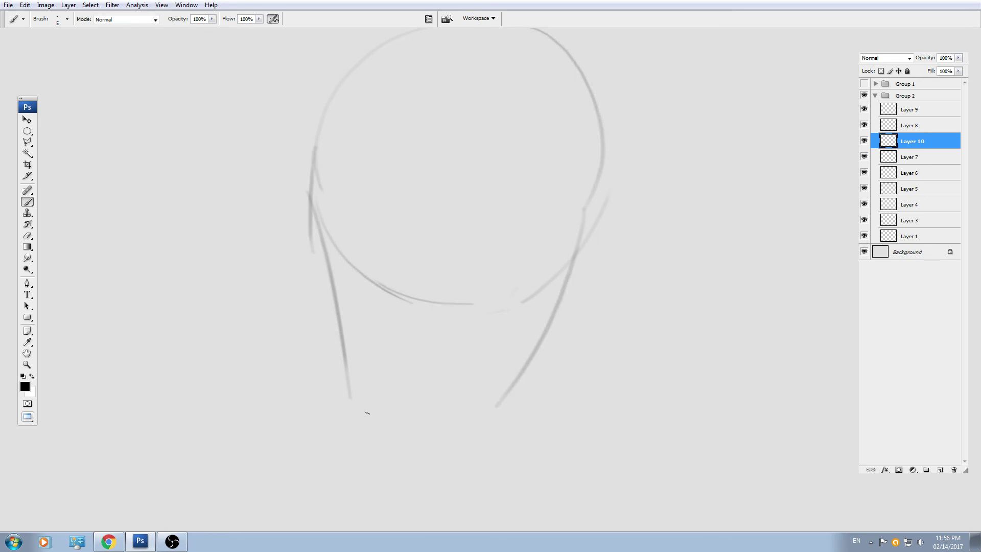
pyautogui.moveTo(349, 410); pyautogui.dragTo(496, 408)
pyautogui.moveTo(402, 321); pyautogui.dragTo(411, 339)
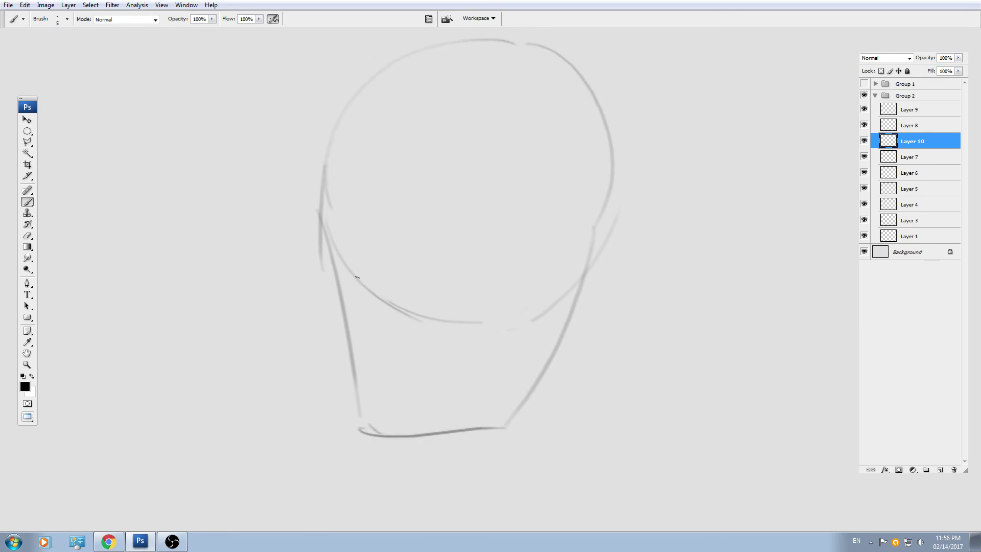
# Draw the eye line and vertical centre guide, and rough in an ear on each side of the head.
pyautogui.moveTo(354, 280); pyautogui.dragTo(546, 279)
pyautogui.moveTo(415, 77)
pyautogui.mouseDown()
pyautogui.moveTo(408, 348)
pyautogui.moveTo(394, 273)
pyautogui.moveTo(407, 409)
pyautogui.mouseUp()
pyautogui.moveTo(565, 270)
pyautogui.mouseDown()
pyautogui.moveTo(612, 233)
pyautogui.moveTo(620, 252)
pyautogui.moveTo(595, 308)
pyautogui.mouseUp()
pyautogui.moveTo(331, 283)
pyautogui.mouseDown()
pyautogui.moveTo(326, 331)
pyautogui.moveTo(331, 318)
pyautogui.moveTo(474, 342)
pyautogui.mouseUp()
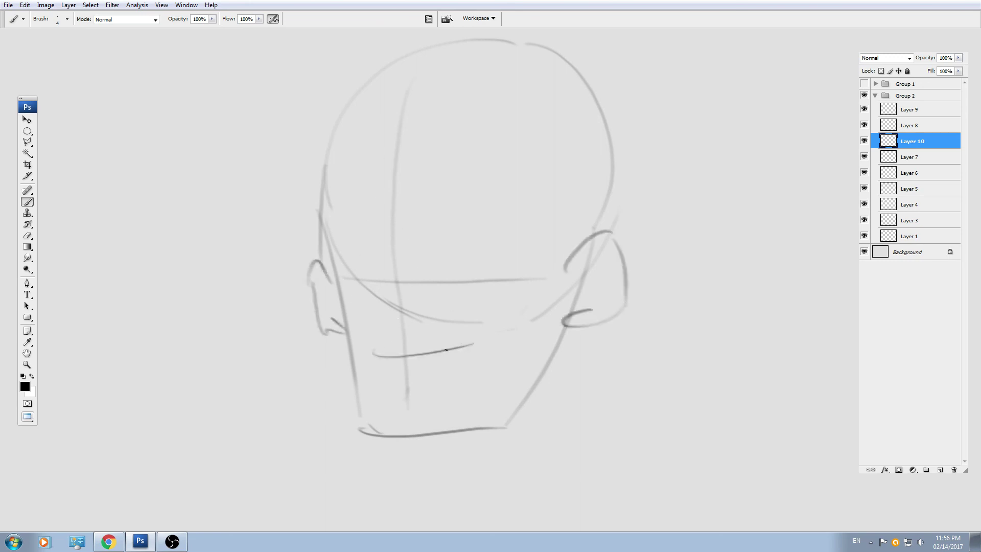
# Replace the mouth line with a longer, slightly slanted one lower on the face.
pyautogui.hotkey('ctrl', 'z')
pyautogui.moveTo(372, 357); pyautogui.dragTo(492, 350)
pyautogui.hotkey('ctrl', 'z')
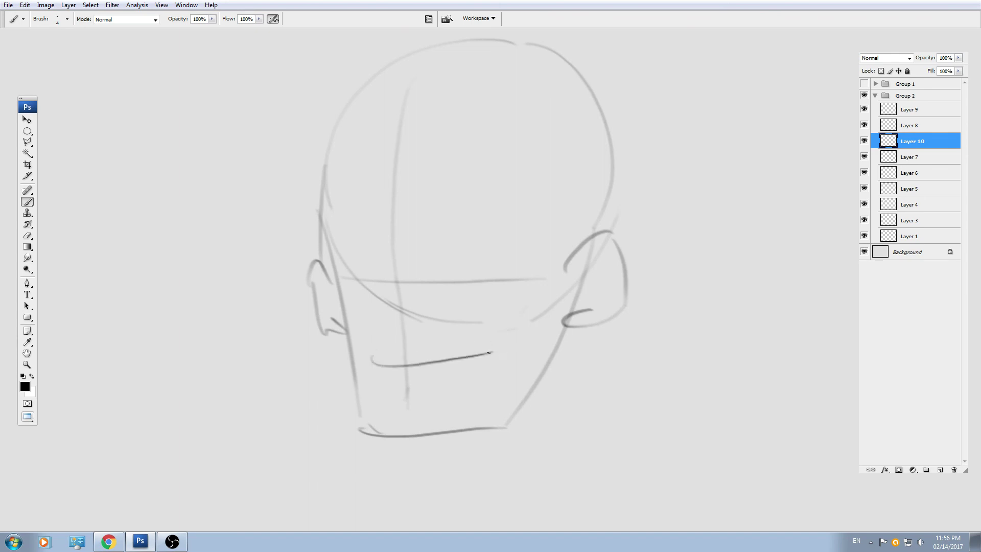
# Sketch the upper lids and outer corners of both eyes just above the eye line.
pyautogui.hotkey('ctrl', '+')
pyautogui.moveTo(420, 251)
pyautogui.mouseDown()
pyautogui.moveTo(427, 293)
pyautogui.moveTo(485, 275)
pyautogui.mouseUp()
pyautogui.hotkey('ctrl', 'z')
pyautogui.moveTo(401, 298)
pyautogui.mouseDown()
pyautogui.moveTo(541, 289)
pyautogui.moveTo(527, 318)
pyautogui.mouseUp()
pyautogui.moveTo(325, 301)
pyautogui.mouseDown()
pyautogui.moveTo(279, 286)
pyautogui.moveTo(281, 316)
pyautogui.mouseUp()
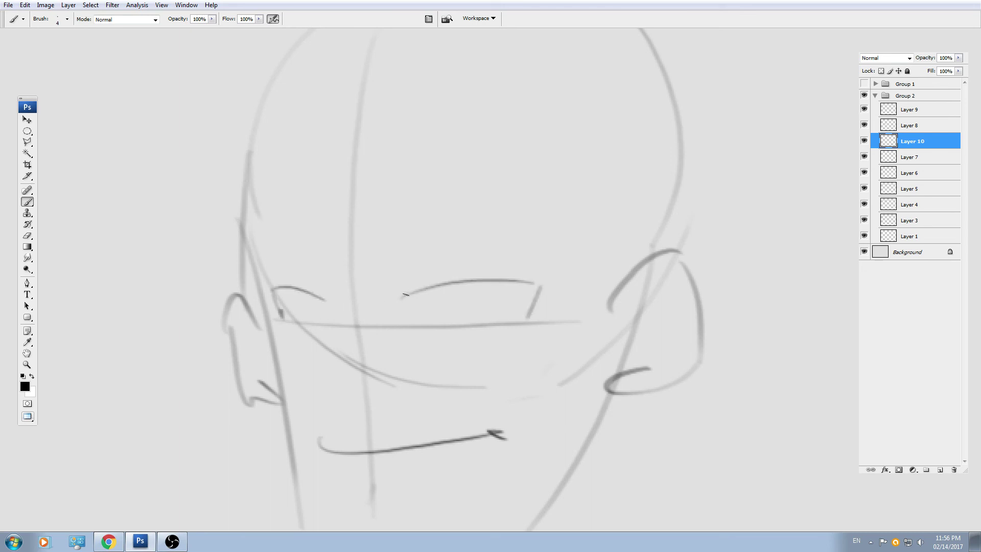
# Thicken the upper lids and outer corners of both eyes with a larger brush.
pyautogui.press(']')
pyautogui.press(']')
pyautogui.moveTo(398, 301)
pyautogui.mouseDown()
pyautogui.moveTo(476, 275)
pyautogui.moveTo(546, 275)
pyautogui.moveTo(534, 305)
pyautogui.mouseUp()
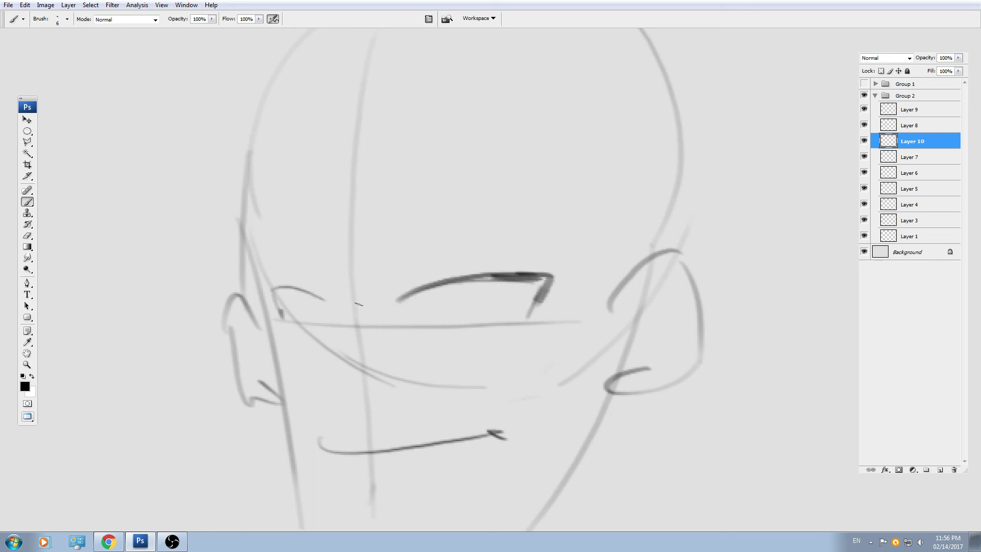
pyautogui.press(']')
pyautogui.moveTo(323, 299)
pyautogui.mouseDown()
pyautogui.moveTo(253, 283)
pyautogui.moveTo(279, 299)
pyautogui.moveTo(283, 326)
pyautogui.mouseUp()
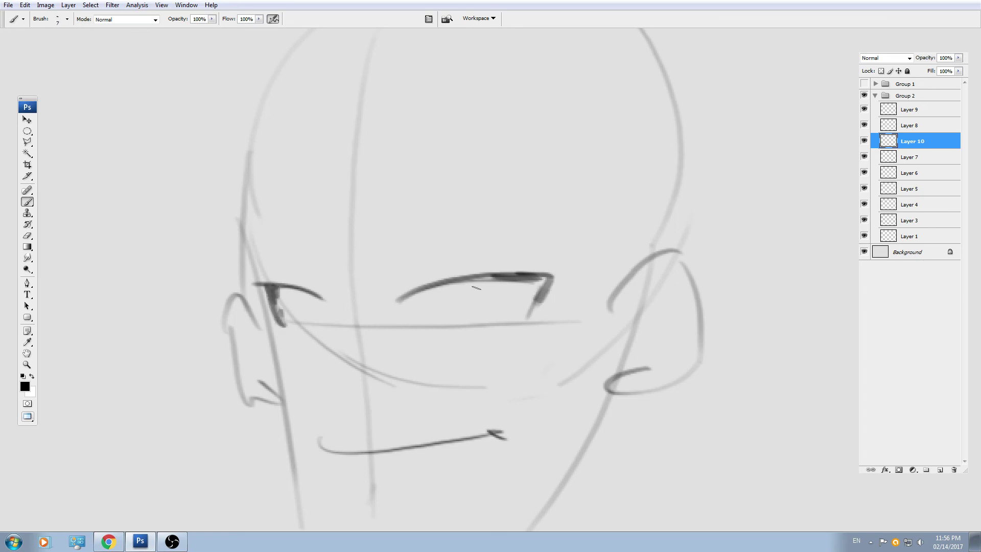
# Shade in the irises of both eyes, using a larger brush for the near eye and a smaller one for the far eye.
pyautogui.press(']')
pyautogui.press(']')
pyautogui.press(']')
pyautogui.press(']')
pyautogui.press(']')
pyautogui.press(']')
pyautogui.press(']')
pyautogui.moveTo(466, 284); pyautogui.dragTo(470, 320)
pyautogui.moveTo(511, 282); pyautogui.dragTo(508, 321)
pyautogui.moveTo(480, 278)
pyautogui.mouseDown()
pyautogui.moveTo(464, 310)
pyautogui.moveTo(482, 315)
pyautogui.moveTo(503, 283)
pyautogui.moveTo(497, 308)
pyautogui.mouseUp()
pyautogui.moveTo(511, 285); pyautogui.dragTo(503, 309)
pyautogui.press('[')
pyautogui.press('[')
pyautogui.press('[')
pyautogui.press('[')
pyautogui.press('[')
pyautogui.press('[')
pyautogui.press('[')
pyautogui.moveTo(300, 292); pyautogui.dragTo(312, 328)
pyautogui.moveTo(321, 300); pyautogui.dragTo(323, 329)
pyautogui.moveTo(308, 295); pyautogui.dragTo(312, 307)
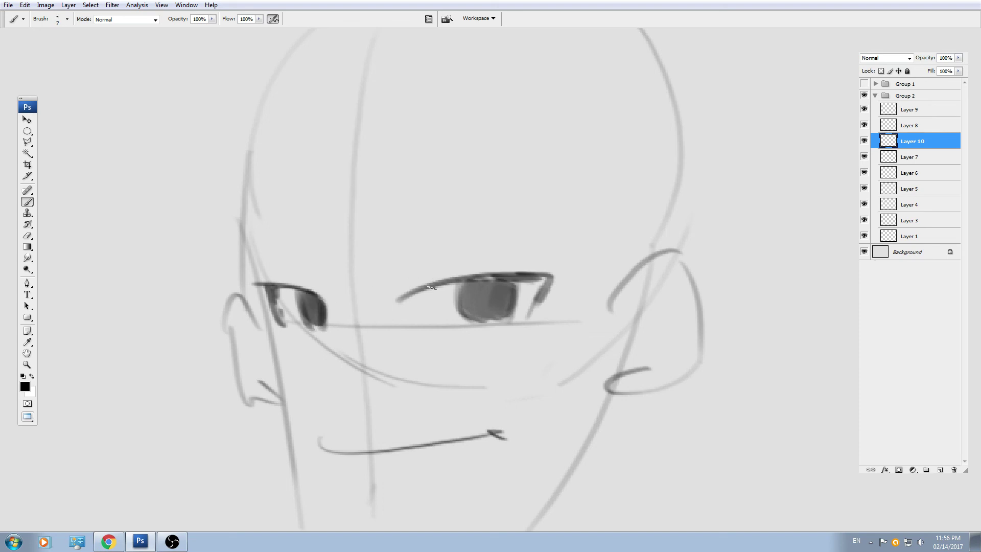
# Reinforce the near eye's upper lid and outline two blocky eyebrows above the eyes.
pyautogui.moveTo(431, 287); pyautogui.dragTo(503, 274)
pyautogui.moveTo(411, 213)
pyautogui.mouseDown()
pyautogui.moveTo(537, 206)
pyautogui.moveTo(541, 223)
pyautogui.moveTo(527, 222)
pyautogui.mouseUp()
pyautogui.moveTo(318, 210)
pyautogui.mouseDown()
pyautogui.moveTo(317, 229)
pyautogui.moveTo(256, 234)
pyautogui.moveTo(261, 247)
pyautogui.moveTo(315, 222)
pyautogui.mouseUp()
pyautogui.hotkey('ctrl', '-')
pyautogui.hotkey('ctrl', '+')
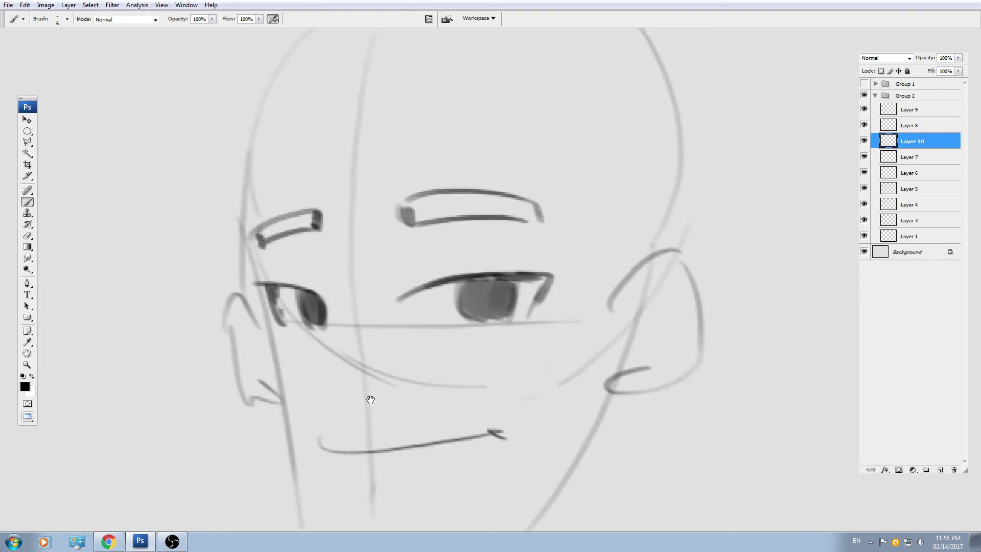
# Erase the centre guide, eye line and circle arc where they cross the nose and cheek area.
pyautogui.moveTo(371, 400); pyautogui.dragTo(379, 342)
pyautogui.press('e')
pyautogui.moveTo(364, 271)
pyautogui.mouseDown()
pyautogui.moveTo(424, 322)
pyautogui.moveTo(469, 324)
pyautogui.moveTo(396, 277)
pyautogui.moveTo(442, 276)
pyautogui.mouseUp()
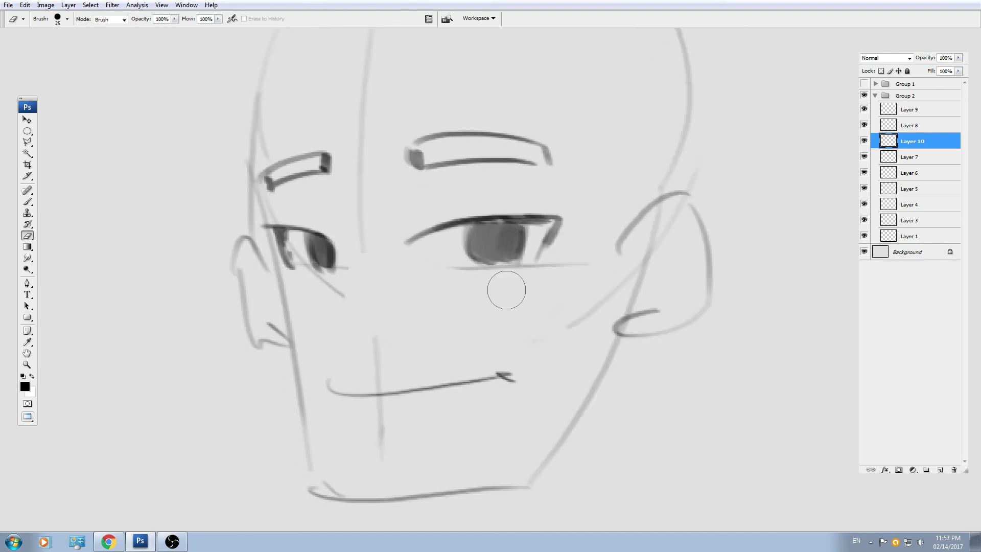
pyautogui.moveTo(541, 271); pyautogui.dragTo(572, 268)
# Darken the pupils and thicken the upper lashes of both eyes.
pyautogui.press('b')
pyautogui.moveTo(495, 225)
pyautogui.mouseDown()
pyautogui.moveTo(495, 248)
pyautogui.moveTo(505, 227)
pyautogui.moveTo(477, 222)
pyautogui.moveTo(525, 226)
pyautogui.mouseUp()
pyautogui.moveTo(327, 243); pyautogui.dragTo(322, 263)
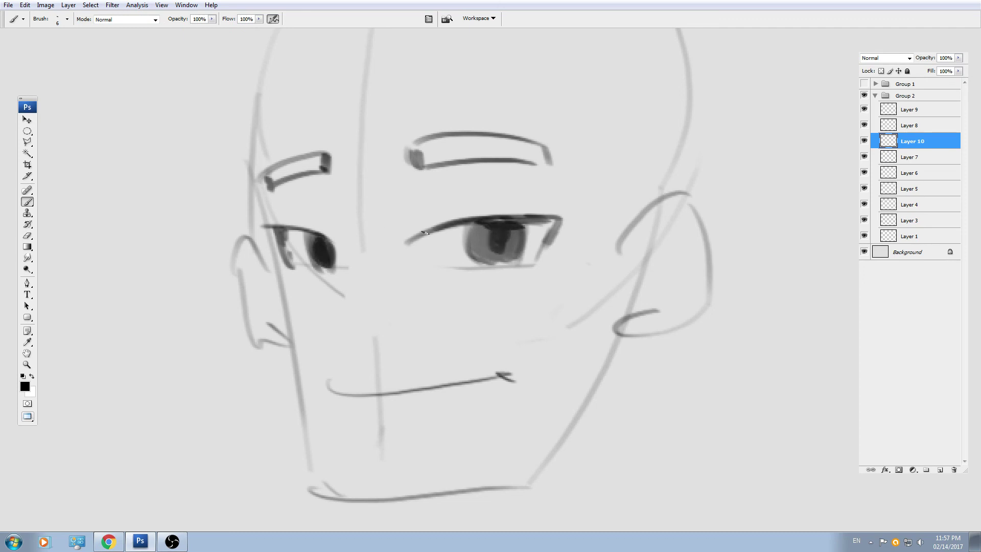
pyautogui.moveTo(415, 236)
pyautogui.mouseDown()
pyautogui.moveTo(570, 213)
pyautogui.moveTo(547, 238)
pyautogui.mouseUp()
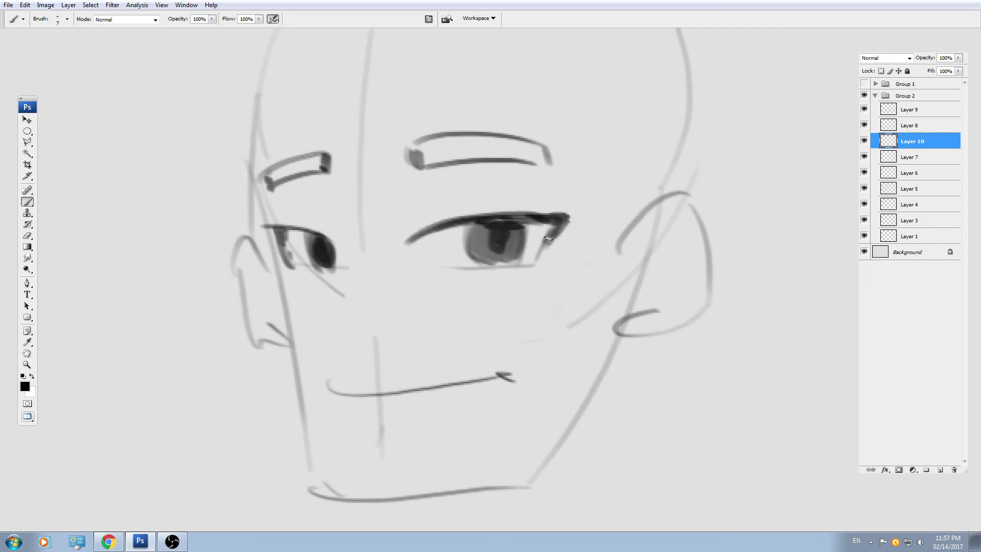
pyautogui.moveTo(278, 233)
pyautogui.mouseDown()
pyautogui.moveTo(330, 239)
pyautogui.moveTo(311, 234)
pyautogui.mouseUp()
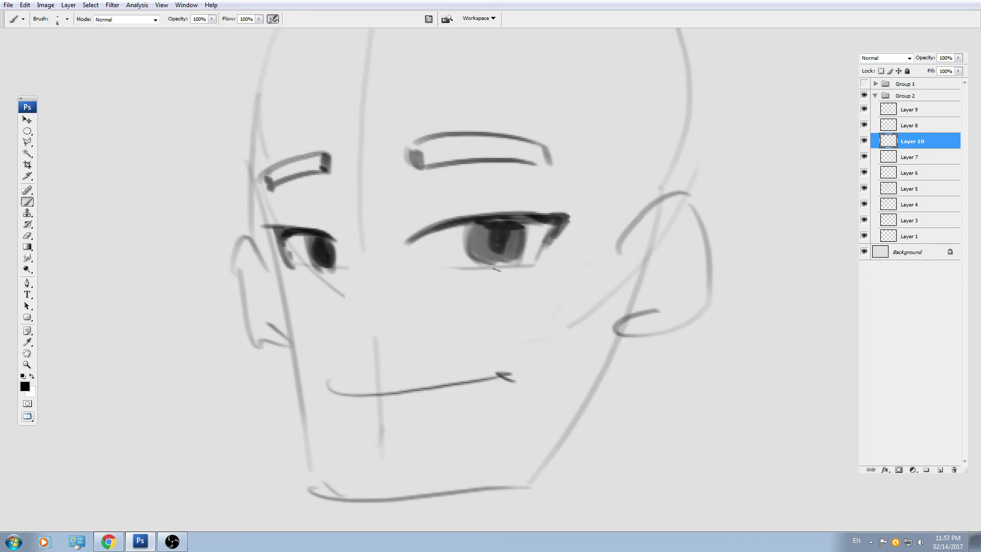
# Draw the inner folds of the near ear.
pyautogui.moveTo(601, 293)
pyautogui.mouseDown()
pyautogui.moveTo(547, 288)
pyautogui.moveTo(582, 254)
pyautogui.moveTo(629, 234)
pyautogui.moveTo(635, 263)
pyautogui.mouseUp()
pyautogui.moveTo(617, 234); pyautogui.dragTo(618, 277)
pyautogui.moveTo(549, 390); pyautogui.dragTo(564, 291)
# Ink the far side of the jaw and the flat chin with a 5 px brush.
pyautogui.press('[')
pyautogui.moveTo(574, 237)
pyautogui.mouseDown()
pyautogui.moveTo(503, 375)
pyautogui.moveTo(512, 399)
pyautogui.mouseUp()
pyautogui.hotkey('ctrl', 'z')
pyautogui.moveTo(262, 156); pyautogui.dragTo(303, 395)
pyautogui.moveTo(305, 399)
pyautogui.mouseDown()
pyautogui.moveTo(307, 324)
pyautogui.moveTo(310, 357)
pyautogui.moveTo(320, 360)
pyautogui.mouseUp()
pyautogui.moveTo(310, 348)
pyautogui.mouseDown()
pyautogui.moveTo(333, 363)
pyautogui.moveTo(504, 349)
pyautogui.mouseUp()
pyautogui.hotkey('ctrl', 'z')
pyautogui.moveTo(330, 361); pyautogui.dragTo(531, 345)
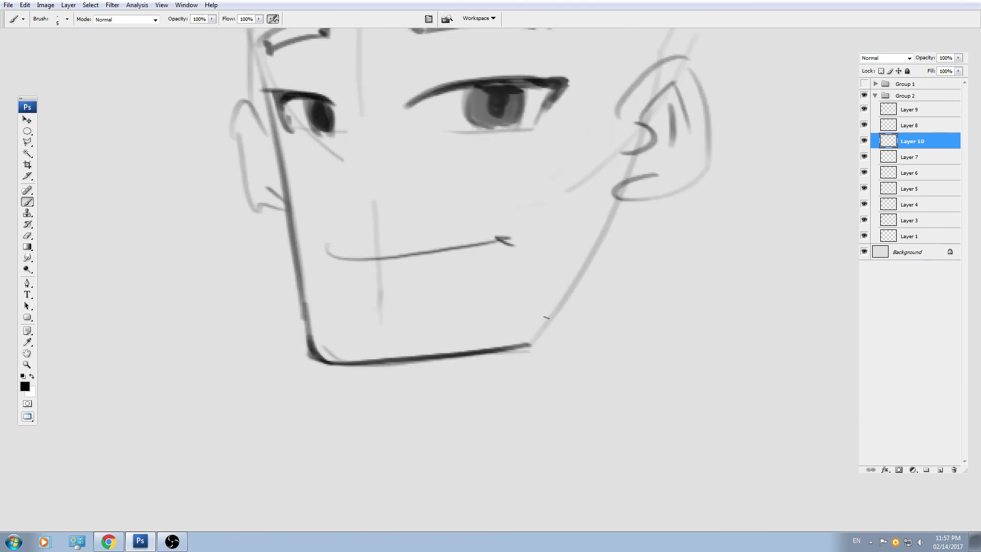
# Ink the near side of the jaw from the ear down to the chin corner.
pyautogui.moveTo(613, 189); pyautogui.dragTo(528, 356)
pyautogui.hotkey('ctrl', 'z')
pyautogui.moveTo(615, 194)
pyautogui.mouseDown()
pyautogui.moveTo(539, 355)
pyautogui.moveTo(535, 346)
pyautogui.mouseUp()
# Draw the hairline across the forehead and down the temple, with short hair ticks and a dark sideburn.
pyautogui.scroll(3, 517, 377)
pyautogui.scroll(5, 455, 321)
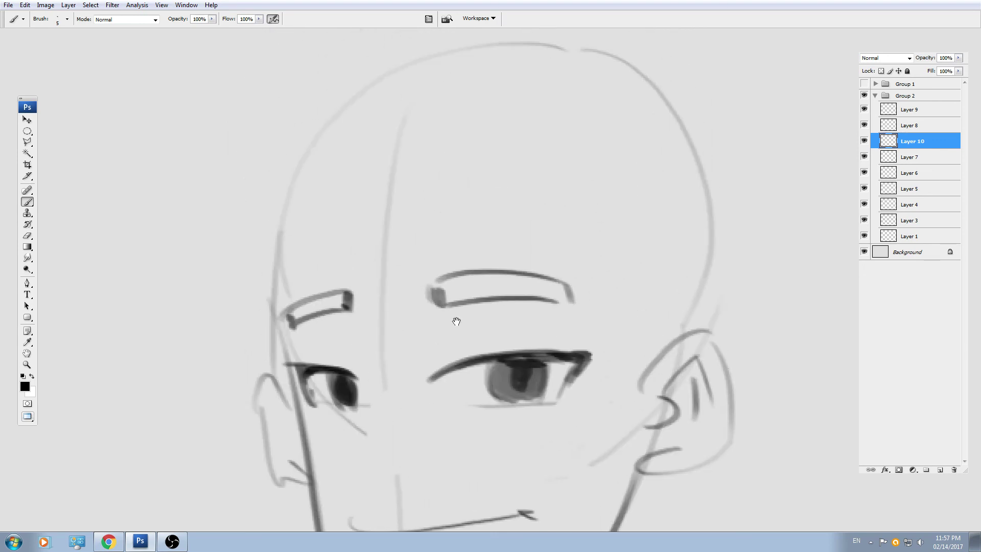
pyautogui.moveTo(343, 146); pyautogui.dragTo(373, 161)
pyautogui.moveTo(365, 149)
pyautogui.mouseDown()
pyautogui.moveTo(397, 167)
pyautogui.moveTo(602, 134)
pyautogui.mouseUp()
pyautogui.moveTo(604, 140); pyautogui.dragTo(636, 159)
pyautogui.moveTo(618, 181)
pyautogui.mouseDown()
pyautogui.moveTo(569, 179)
pyautogui.moveTo(607, 174)
pyautogui.moveTo(607, 184)
pyautogui.mouseUp()
pyautogui.moveTo(600, 189)
pyautogui.mouseDown()
pyautogui.moveTo(575, 142)
pyautogui.moveTo(589, 277)
pyautogui.moveTo(560, 313)
pyautogui.mouseUp()
pyautogui.moveTo(566, 334)
pyautogui.mouseDown()
pyautogui.moveTo(574, 272)
pyautogui.moveTo(579, 294)
pyautogui.mouseUp()
pyautogui.moveTo(558, 272); pyautogui.dragTo(579, 304)
pyautogui.moveTo(555, 279); pyautogui.dragTo(581, 311)
# Ink the far side of the forehead and refine the outline of the far ear.
pyautogui.moveTo(245, 64)
pyautogui.mouseDown()
pyautogui.moveTo(326, 181)
pyautogui.moveTo(303, 328)
pyautogui.mouseUp()
pyautogui.moveTo(300, 305); pyautogui.dragTo(314, 275)
pyautogui.hotkey('ctrl', 'z')
pyautogui.moveTo(360, 122); pyautogui.dragTo(308, 341)
pyautogui.moveTo(304, 302); pyautogui.dragTo(328, 376)
pyautogui.moveTo(327, 378)
pyautogui.mouseDown()
pyautogui.moveTo(317, 368)
pyautogui.moveTo(319, 229)
pyautogui.moveTo(322, 243)
pyautogui.mouseUp()
pyautogui.moveTo(295, 211)
pyautogui.mouseDown()
pyautogui.moveTo(295, 291)
pyautogui.moveTo(327, 322)
pyautogui.mouseUp()
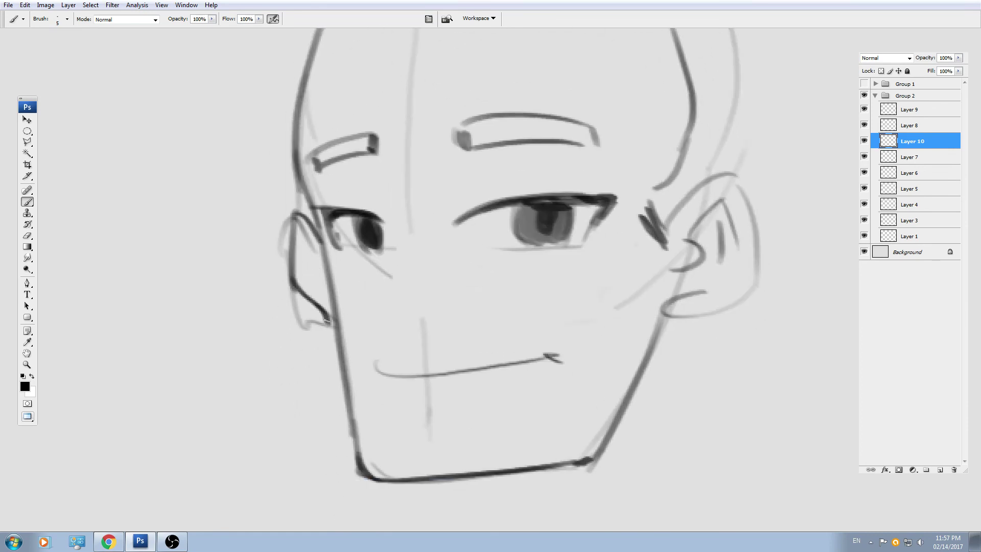
# Erase the curved far end of the mouth and the centre guide just above it.
pyautogui.moveTo(447, 154)
pyautogui.mouseDown()
pyautogui.moveTo(401, 205)
pyautogui.moveTo(391, 245)
pyautogui.mouseUp()
pyautogui.hotkey('ctrl', '-')
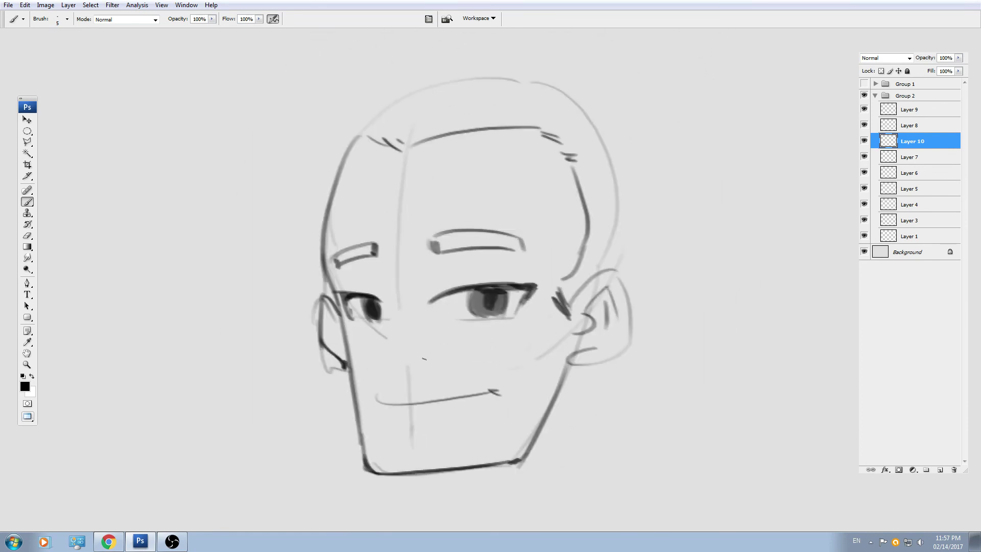
pyautogui.press('e')
pyautogui.moveTo(415, 361)
pyautogui.mouseDown()
pyautogui.moveTo(409, 383)
pyautogui.moveTo(381, 384)
pyautogui.moveTo(396, 426)
pyautogui.mouseUp()
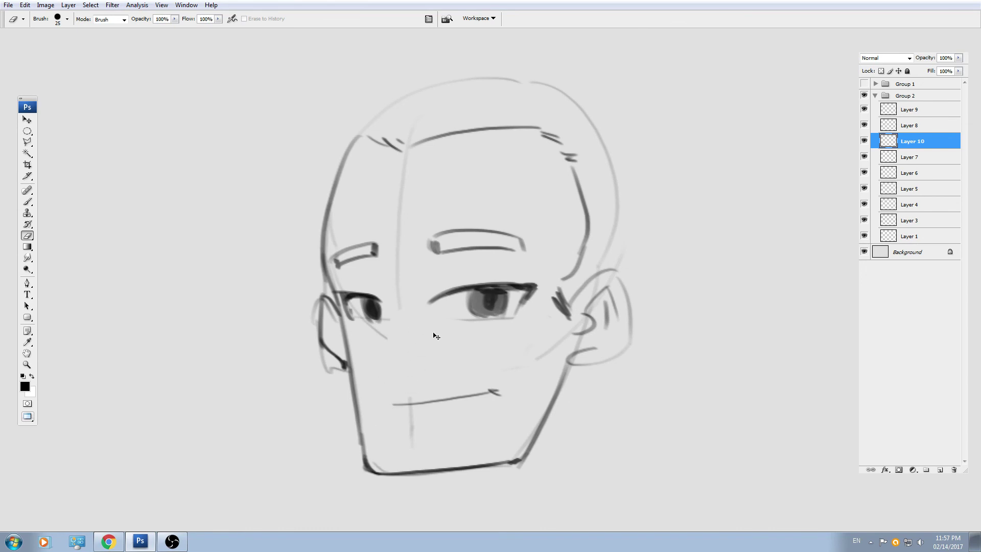
pyautogui.hotkey('ctrl', '+')
pyautogui.press('b')
pyautogui.press('n')
pyautogui.click(353, 365)
pyautogui.write('z')
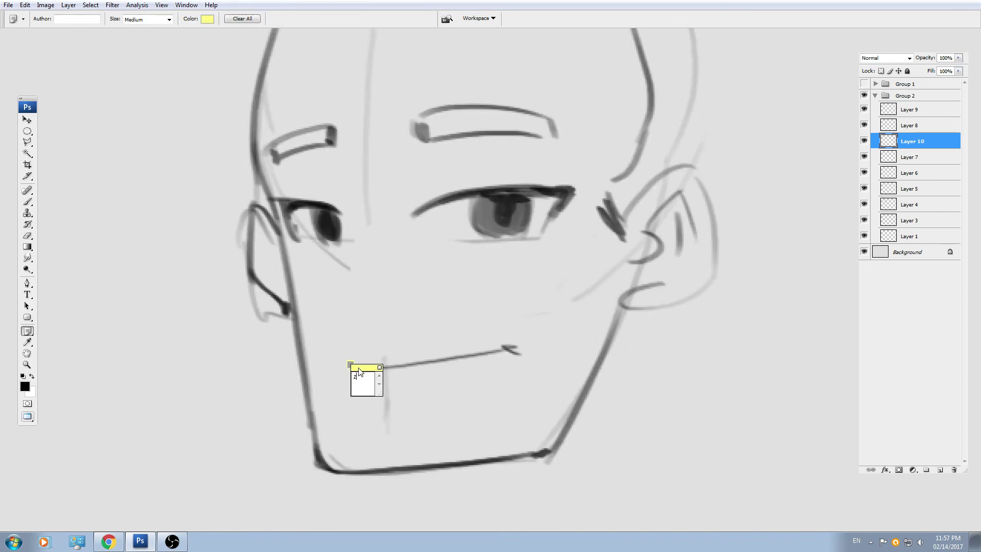
pyautogui.click(242, 20)
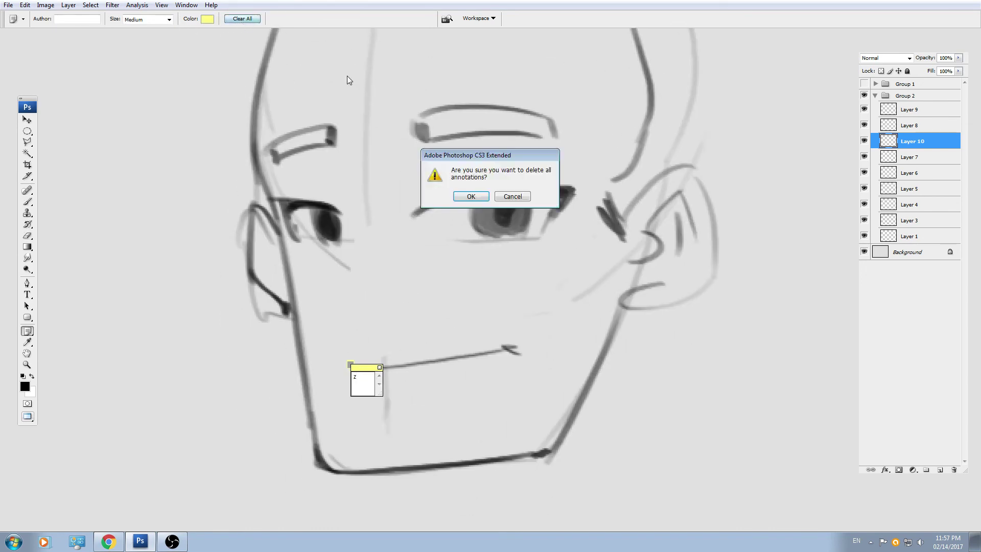
pyautogui.click(471, 196)
pyautogui.press('b')
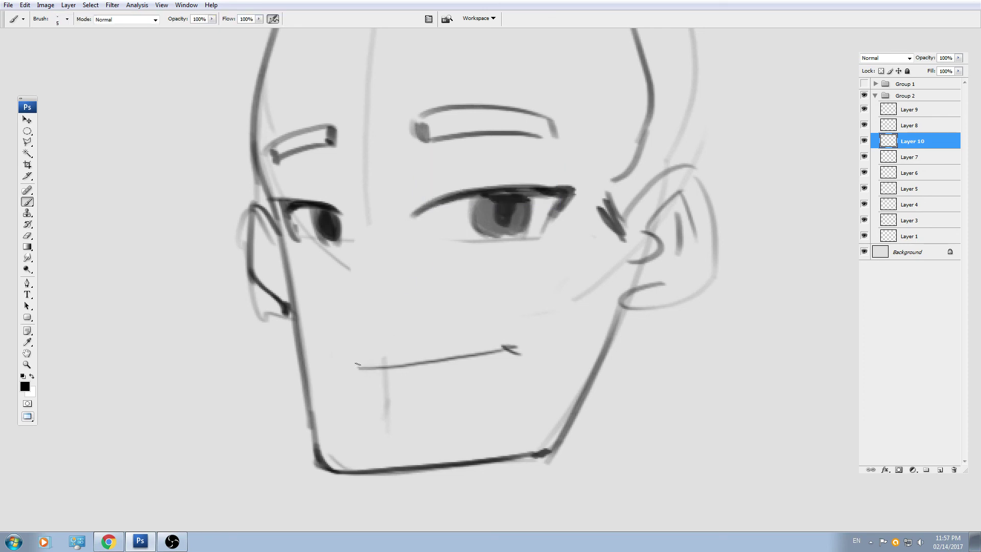
# Darken the mouth line with heavy corner marks, and erase the guide remnants below the mouth and far eye.
pyautogui.moveTo(353, 364)
pyautogui.mouseDown()
pyautogui.moveTo(368, 375)
pyautogui.moveTo(382, 368)
pyautogui.mouseUp()
pyautogui.moveTo(367, 370); pyautogui.dragTo(480, 351)
pyautogui.moveTo(475, 353)
pyautogui.mouseDown()
pyautogui.moveTo(432, 359)
pyautogui.moveTo(517, 350)
pyautogui.mouseUp()
pyautogui.press('e')
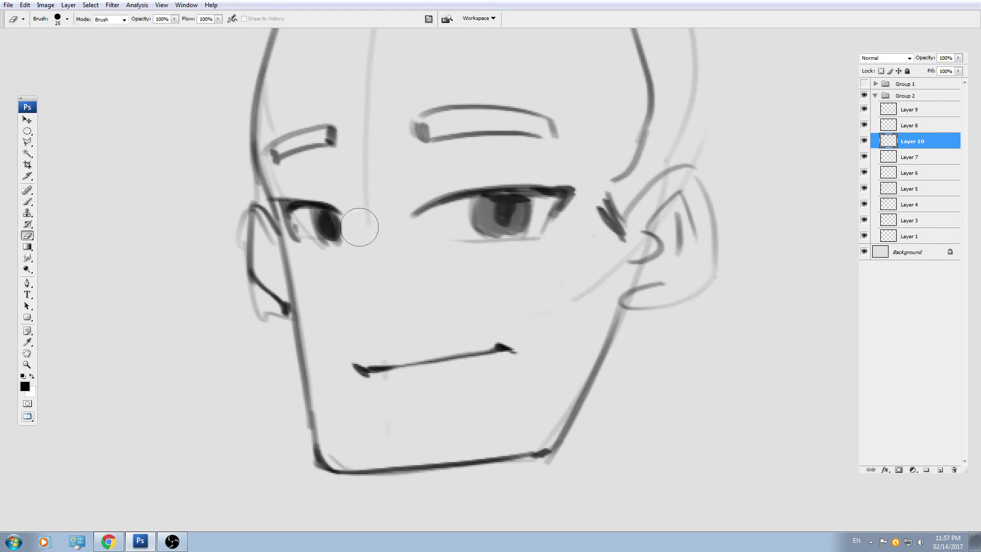
# Deepen the iris shading, add white highlights to both eyes, and thicken the near eye's lashes.
pyautogui.press('b')
pyautogui.moveTo(470, 195)
pyautogui.mouseDown()
pyautogui.moveTo(485, 228)
pyautogui.moveTo(517, 196)
pyautogui.moveTo(526, 208)
pyautogui.mouseUp()
pyautogui.press('x')
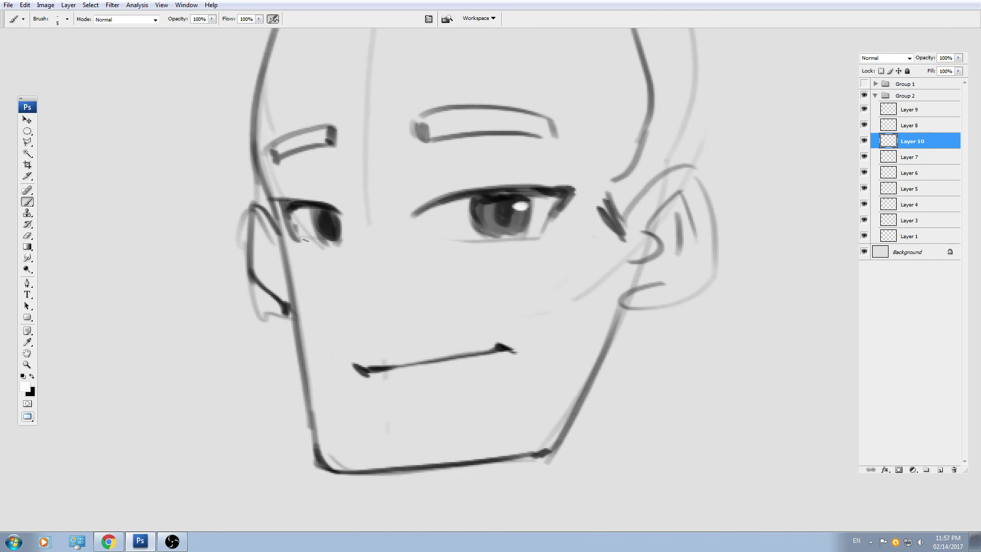
pyautogui.moveTo(326, 219)
pyautogui.mouseDown()
pyautogui.moveTo(315, 212)
pyautogui.moveTo(322, 241)
pyautogui.mouseUp()
pyautogui.press('x')
pyautogui.moveTo(418, 215)
pyautogui.mouseDown()
pyautogui.moveTo(506, 188)
pyautogui.moveTo(578, 188)
pyautogui.moveTo(542, 231)
pyautogui.mouseUp()
pyautogui.moveTo(549, 194); pyautogui.dragTo(527, 259)
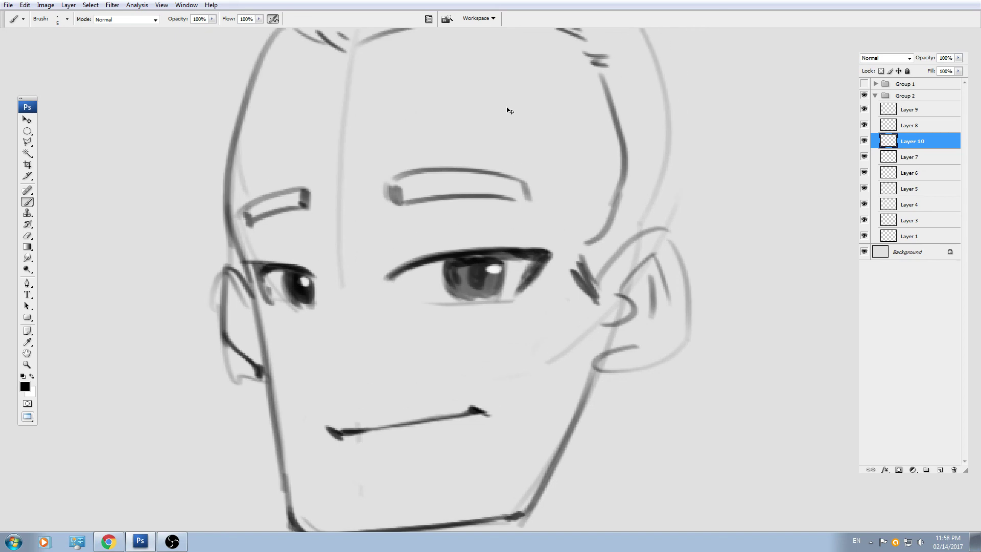
# Outline the swept-back hair from the far temple over the top of the head to a pointed tip at the back.
pyautogui.moveTo(413, 202); pyautogui.dragTo(444, 276)
pyautogui.hotkey('ctrl', '-')
pyautogui.moveTo(414, 213); pyautogui.dragTo(411, 226)
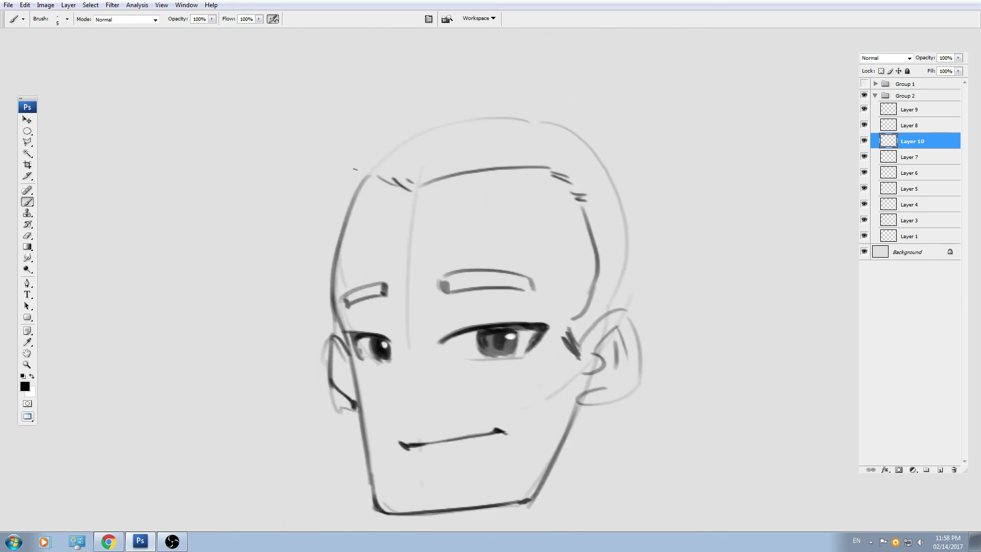
pyautogui.moveTo(334, 168)
pyautogui.mouseDown()
pyautogui.moveTo(350, 214)
pyautogui.moveTo(349, 206)
pyautogui.mouseUp()
pyautogui.moveTo(338, 174)
pyautogui.mouseDown()
pyautogui.moveTo(350, 205)
pyautogui.moveTo(357, 145)
pyautogui.mouseUp()
pyautogui.moveTo(350, 159)
pyautogui.mouseDown()
pyautogui.moveTo(452, 119)
pyautogui.moveTo(567, 133)
pyautogui.mouseUp()
pyautogui.moveTo(504, 142)
pyautogui.mouseDown()
pyautogui.moveTo(590, 129)
pyautogui.moveTo(665, 137)
pyautogui.mouseUp()
# Draw spiky hair tufts down the back of the head and below the near ear, and darken the ear's outline.
pyautogui.moveTo(672, 125); pyautogui.dragTo(626, 156)
pyautogui.moveTo(633, 156)
pyautogui.mouseDown()
pyautogui.moveTo(665, 199)
pyautogui.moveTo(624, 199)
pyautogui.mouseUp()
pyautogui.moveTo(629, 221)
pyautogui.mouseDown()
pyautogui.moveTo(627, 189)
pyautogui.moveTo(662, 299)
pyautogui.mouseUp()
pyautogui.moveTo(662, 299)
pyautogui.mouseDown()
pyautogui.moveTo(633, 267)
pyautogui.moveTo(630, 279)
pyautogui.mouseUp()
pyautogui.moveTo(606, 346); pyautogui.dragTo(616, 314)
pyautogui.moveTo(615, 340); pyautogui.dragTo(619, 378)
pyautogui.moveTo(643, 264)
pyautogui.mouseDown()
pyautogui.moveTo(649, 323)
pyautogui.moveTo(590, 338)
pyautogui.mouseUp()
pyautogui.moveTo(527, 343); pyautogui.dragTo(542, 300)
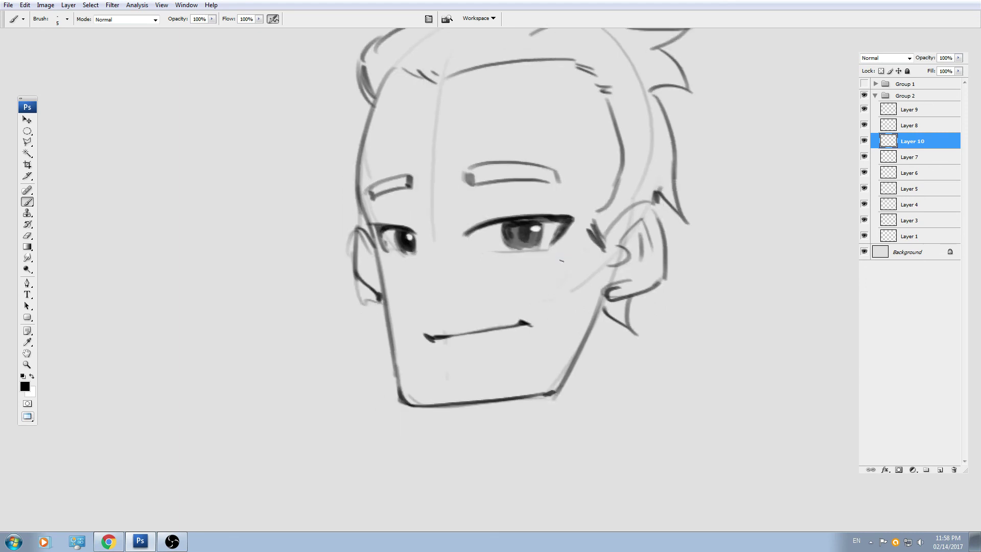
# Draw a small four-pointed sparkle beside the far side of the face.
pyautogui.moveTo(561, 268); pyautogui.dragTo(567, 243)
pyautogui.moveTo(469, 243); pyautogui.dragTo(481, 242)
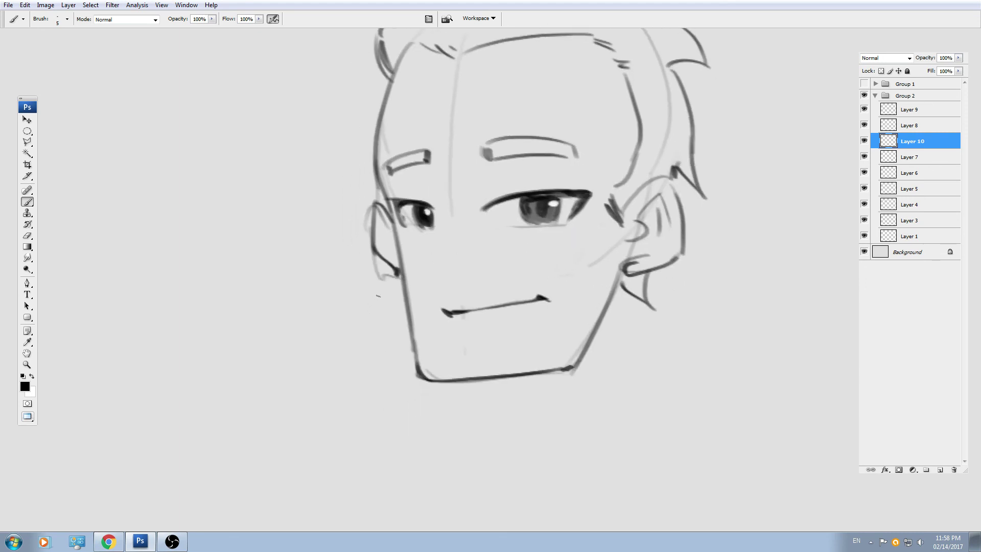
pyautogui.moveTo(334, 159)
pyautogui.mouseDown()
pyautogui.moveTo(341, 185)
pyautogui.moveTo(323, 193)
pyautogui.mouseUp()
pyautogui.moveTo(341, 190)
pyautogui.mouseDown()
pyautogui.moveTo(345, 207)
pyautogui.moveTo(362, 183)
pyautogui.mouseUp()
pyautogui.moveTo(352, 184); pyautogui.dragTo(339, 166)
# Move the spiky-haired head closer to the quiff-haired head.
pyautogui.hotkey('ctrl', '-')
pyautogui.hotkey('ctrl', '-')
pyautogui.moveTo(560, 305); pyautogui.dragTo(330, 314)
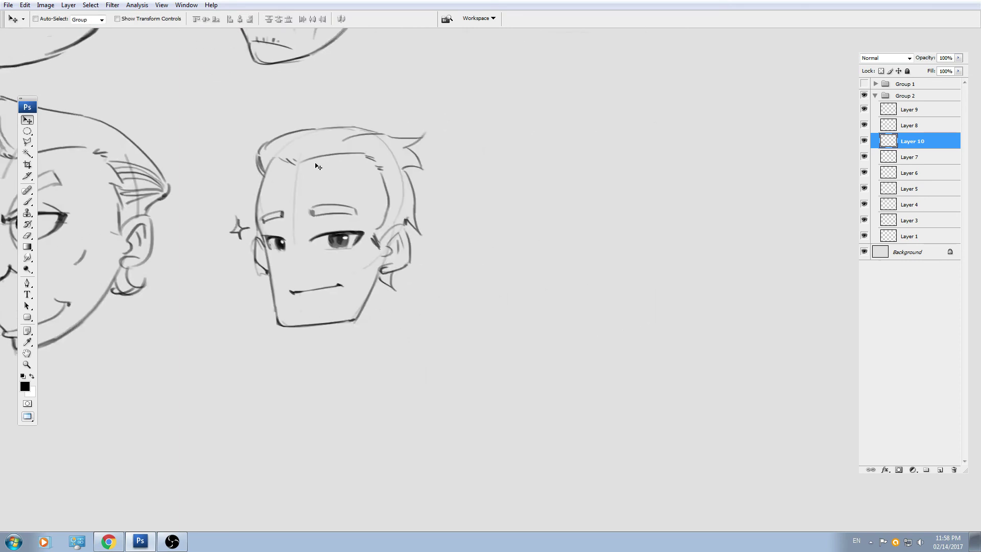
# Add swept-back strand lines to the top of the spiky-haired head's hair.
pyautogui.press('b')
pyautogui.moveTo(295, 136)
pyautogui.mouseDown()
pyautogui.moveTo(284, 164)
pyautogui.moveTo(294, 169)
pyautogui.moveTo(352, 126)
pyautogui.moveTo(391, 137)
pyautogui.mouseUp()
pyautogui.moveTo(377, 183); pyautogui.dragTo(427, 192)
# Scale the spiky-haired head up and position it beside the quiff-haired head at the end of the second row.
pyautogui.hotkey('ctrl', '-')
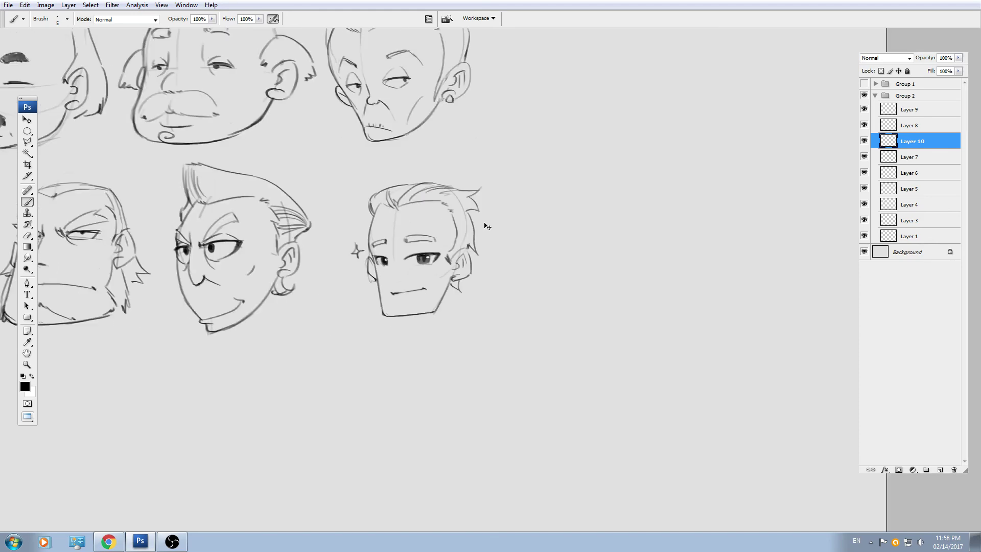
pyautogui.hotkey('ctrl', '+')
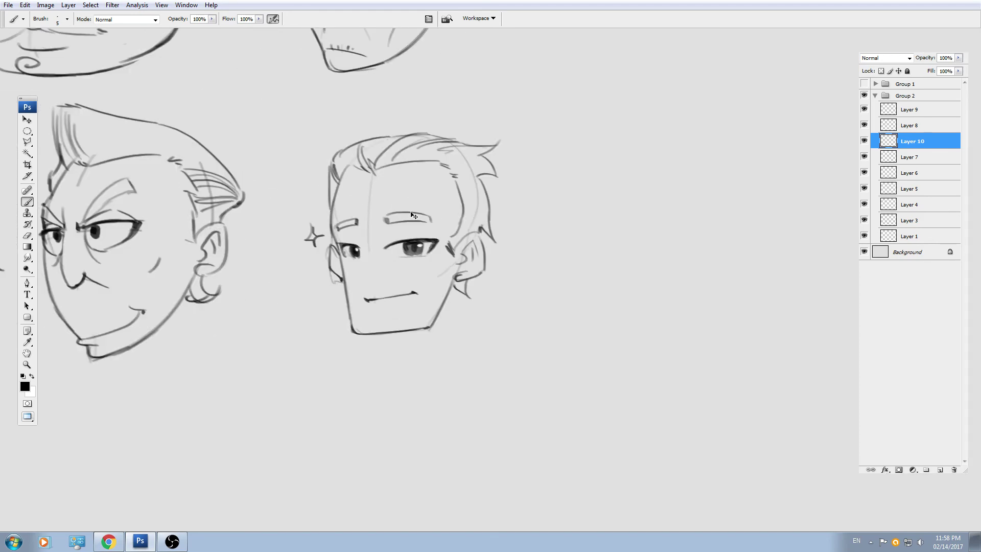
pyautogui.hotkey('ctrl', '-')
pyautogui.press('v')
pyautogui.moveTo(489, 333); pyautogui.dragTo(587, 331)
pyautogui.hotkey('ctrl', 't')
pyautogui.press('Return')
pyautogui.hotkey('ctrl', '-')
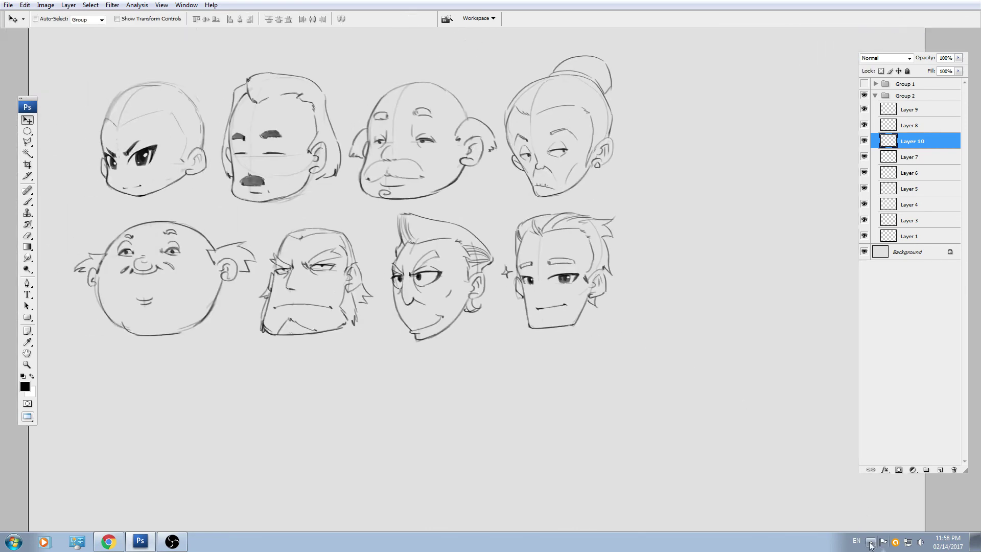